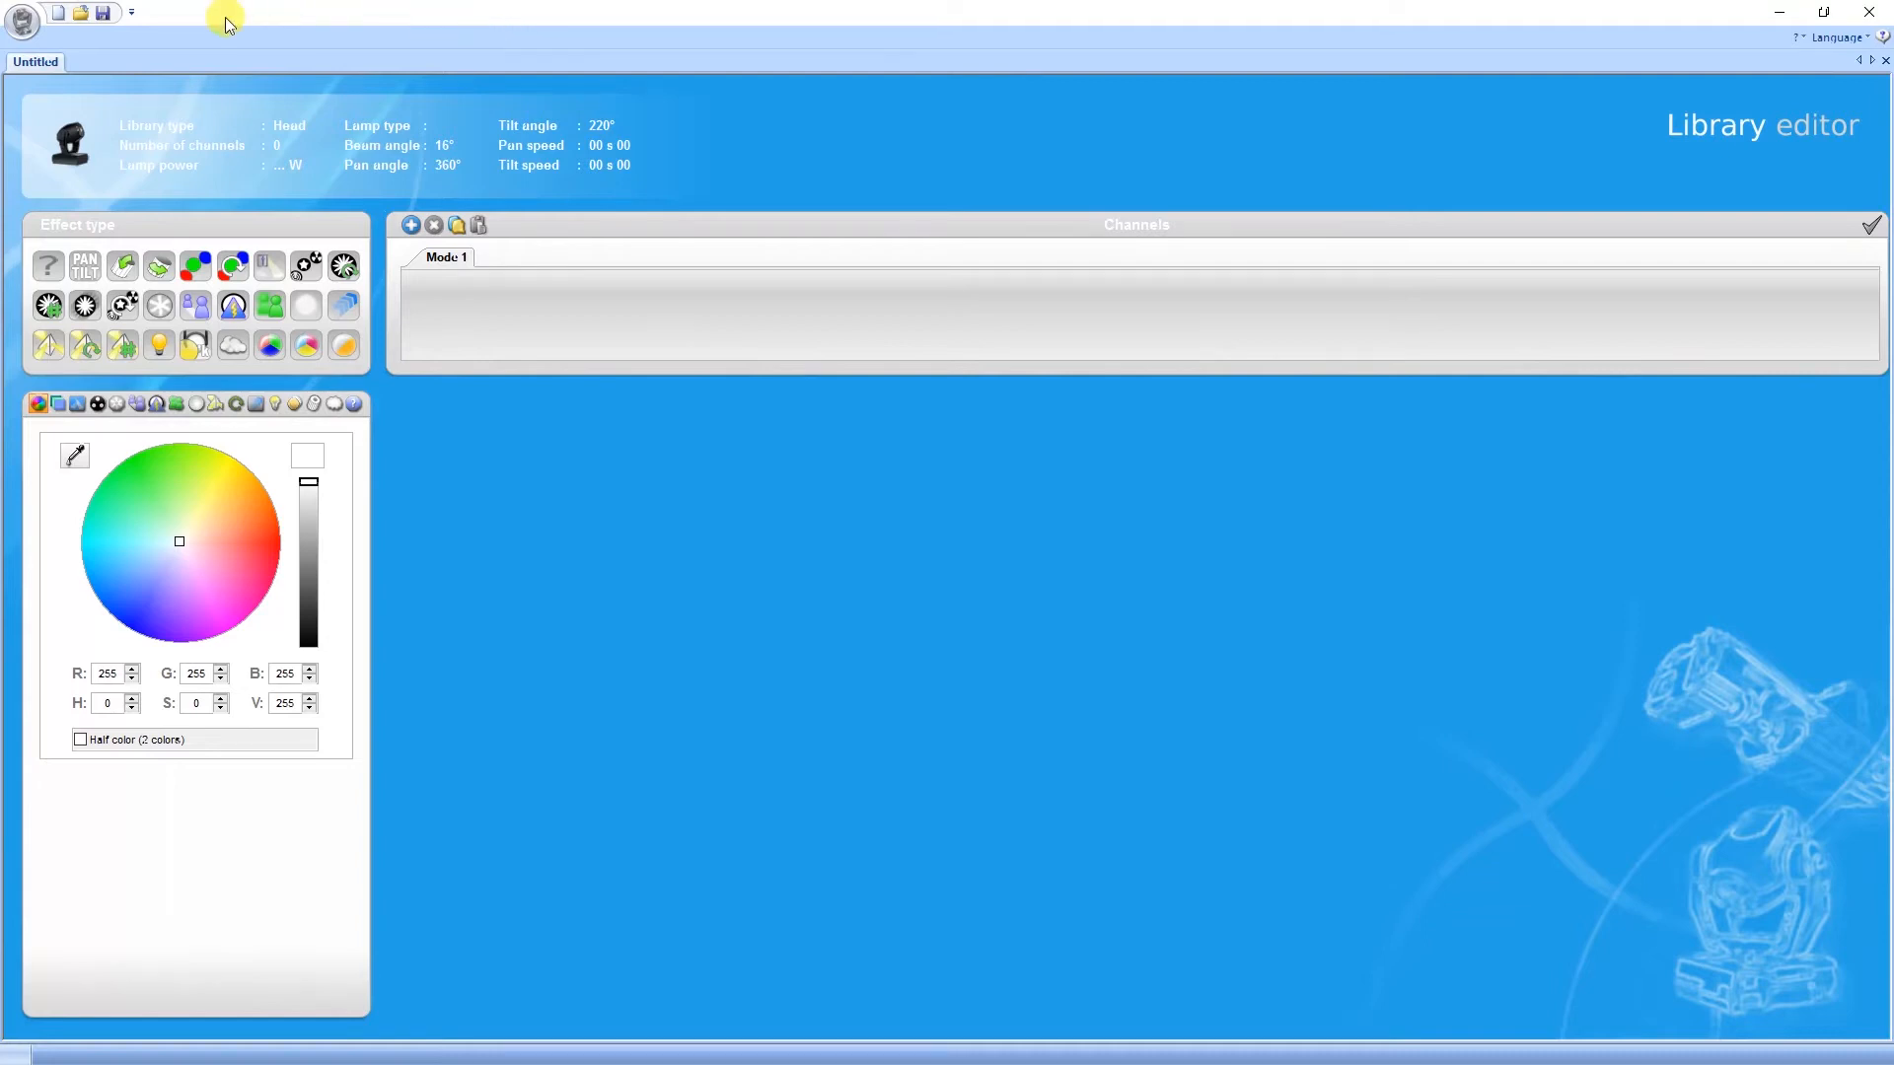
Create a new fixture profile with the RDM manufacturer "Aliexpress" and the fixture name "Lyre Wash 7x12w RGBW".
{"action": "left_click", "coordinate": [59, 19]}
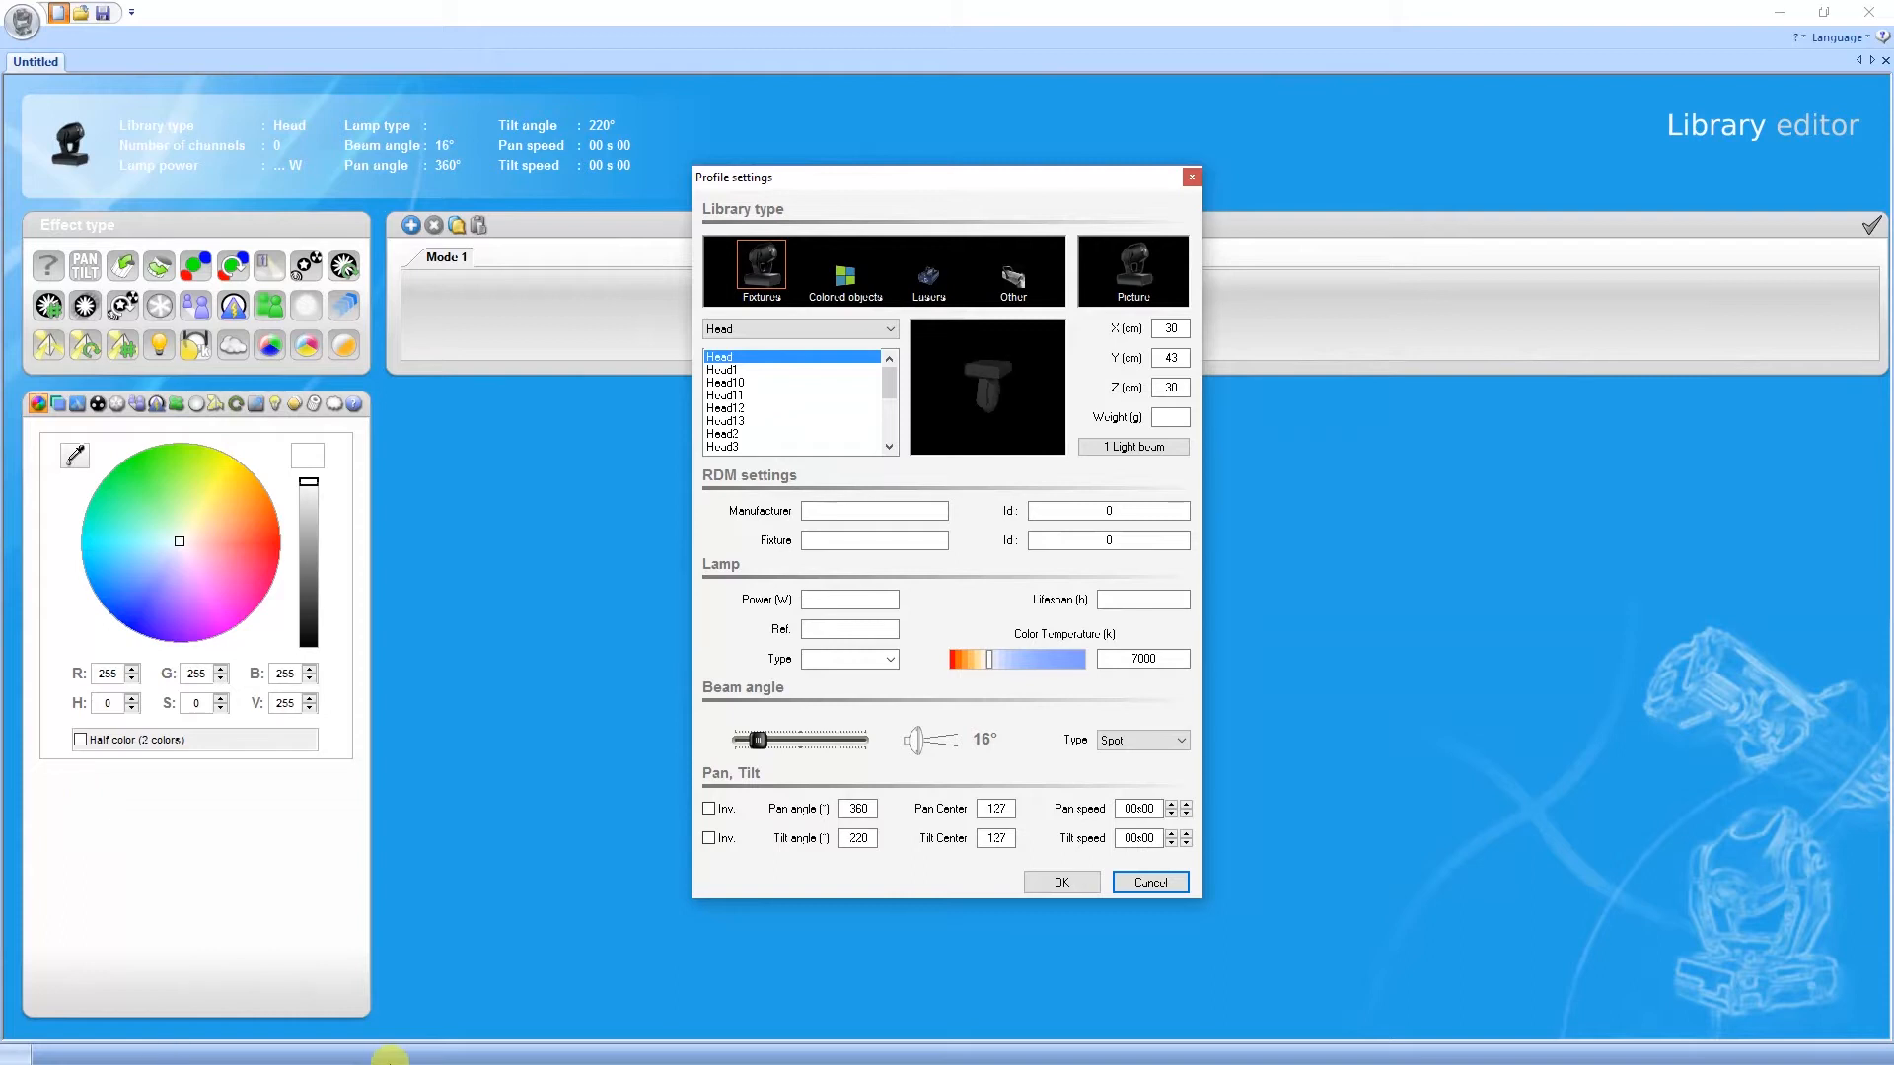
{"action": "left_click", "coordinate": [901, 512]}
{"action": "left_click", "coordinate": [1101, 512]}
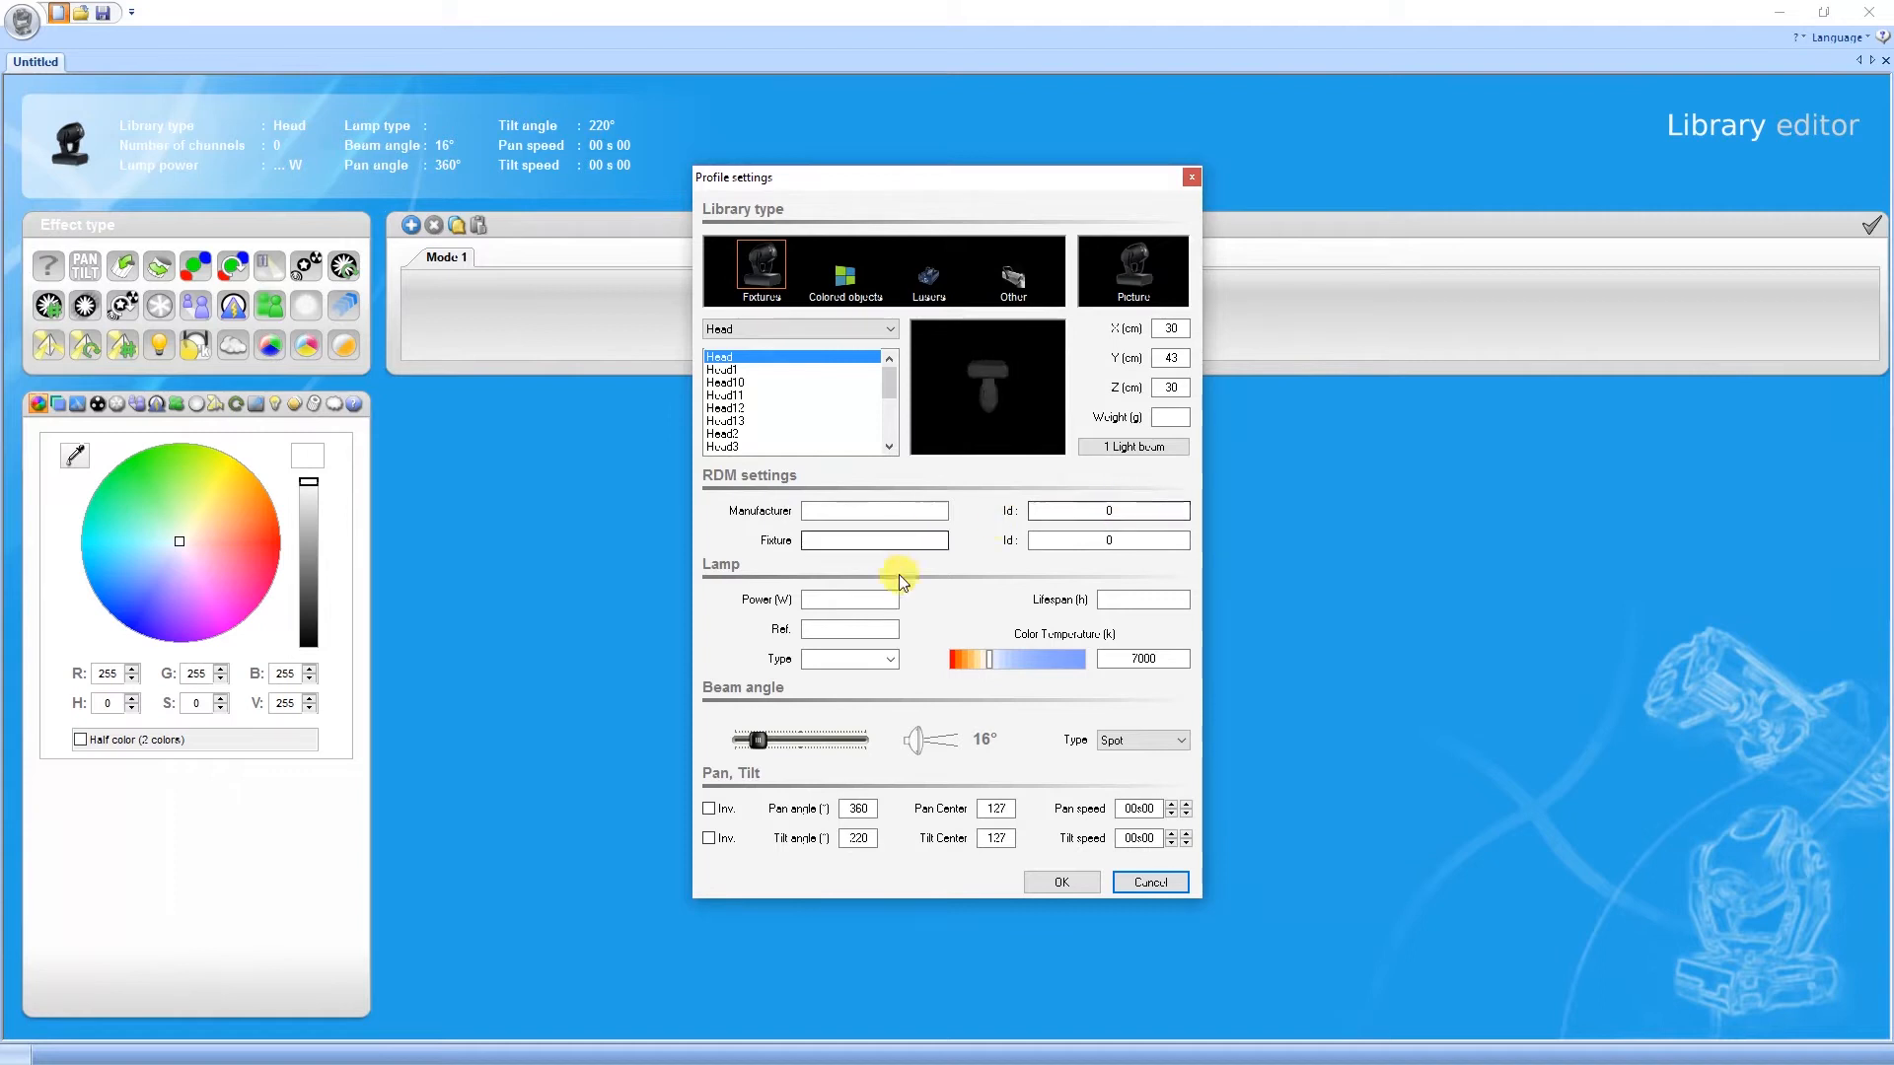
{"action": "left_click", "coordinate": [924, 508]}
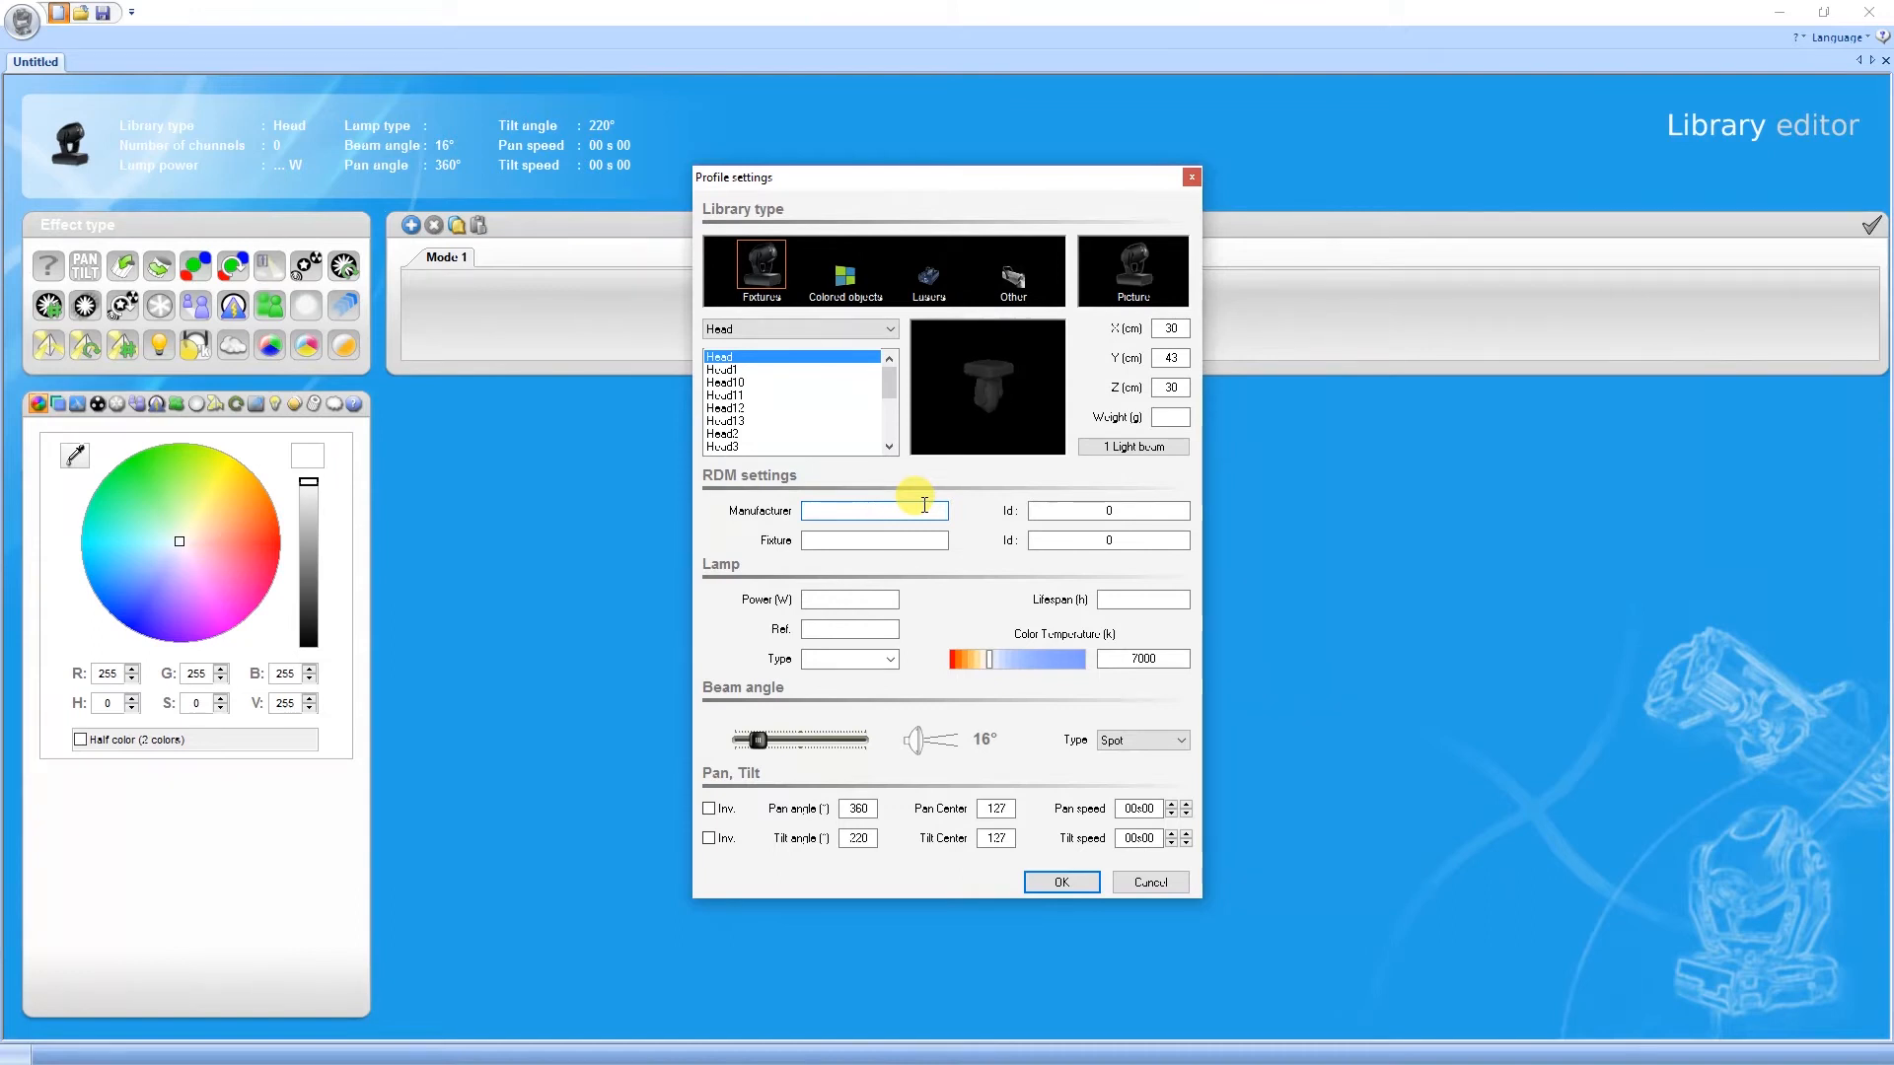
{"action": "type", "text": "Aliexpress"}
{"action": "left_click", "coordinate": [934, 540]}
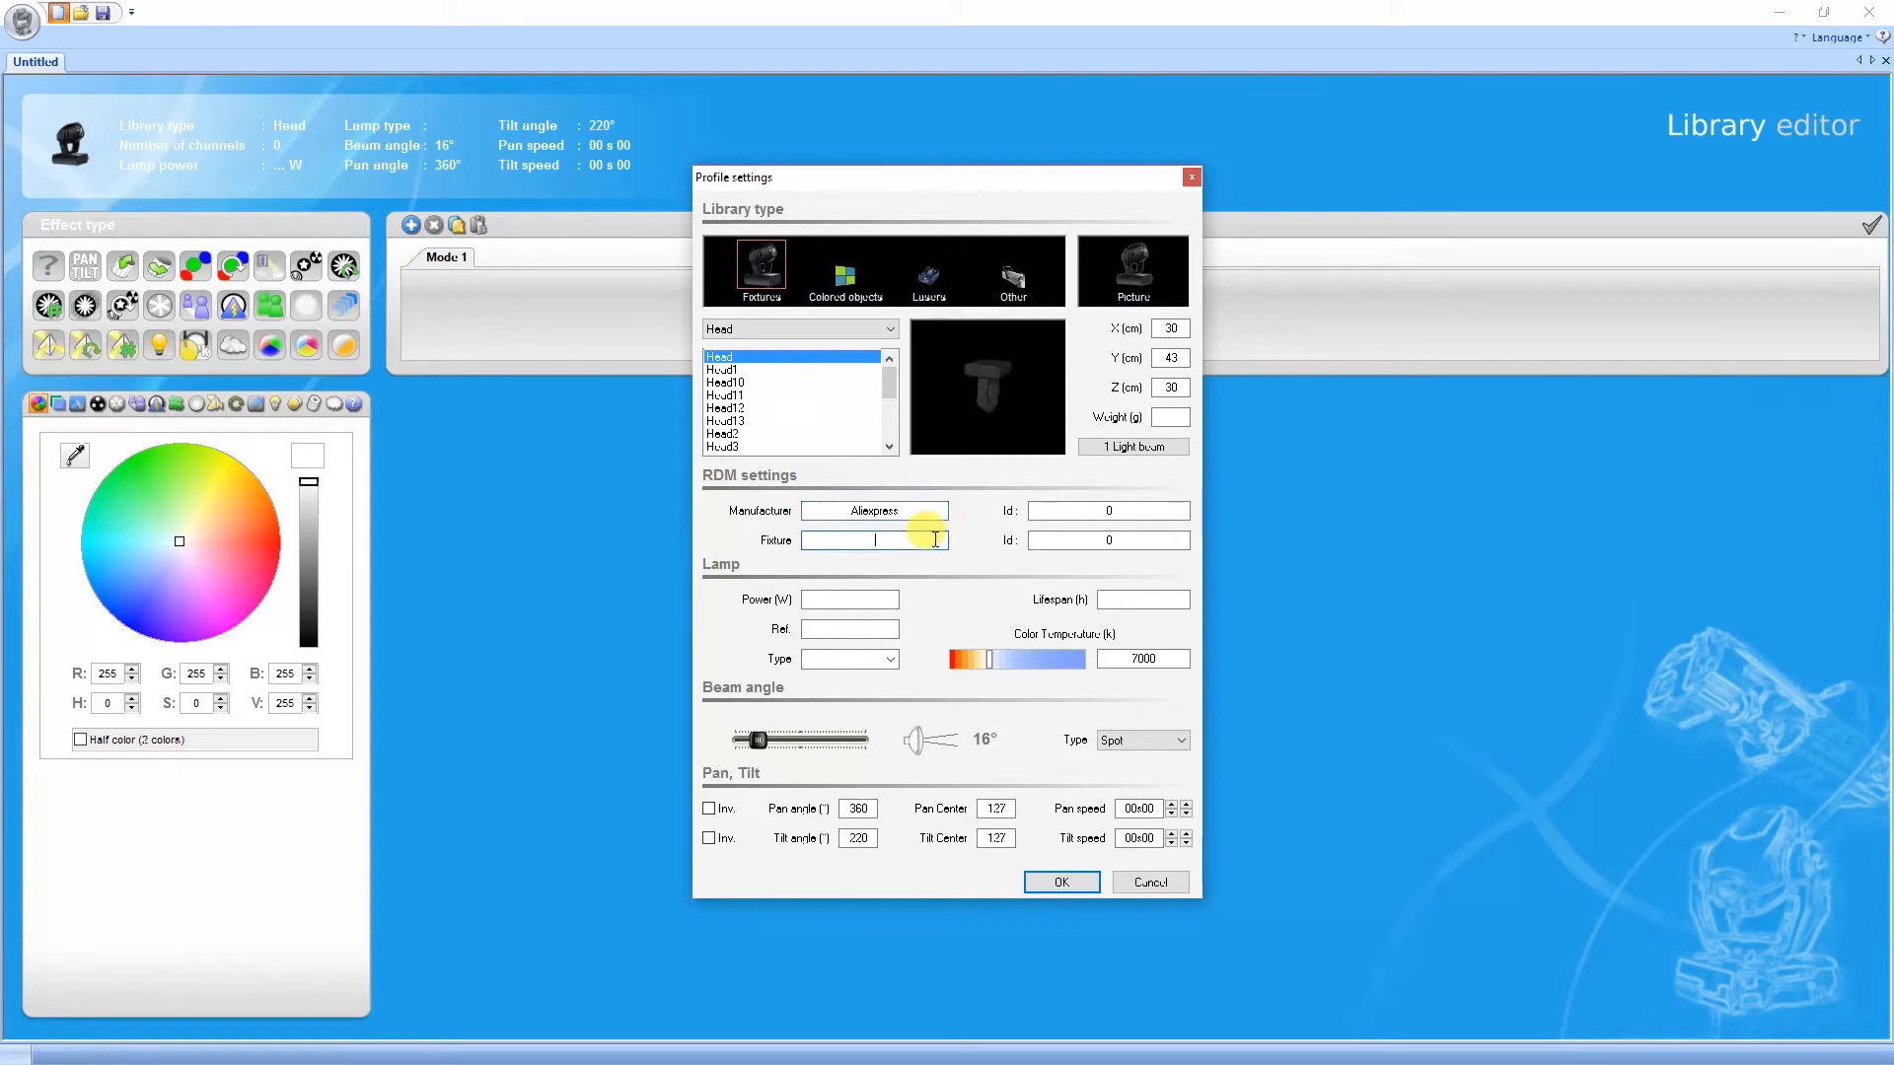
{"action": "type", "text": "Lyre W"}
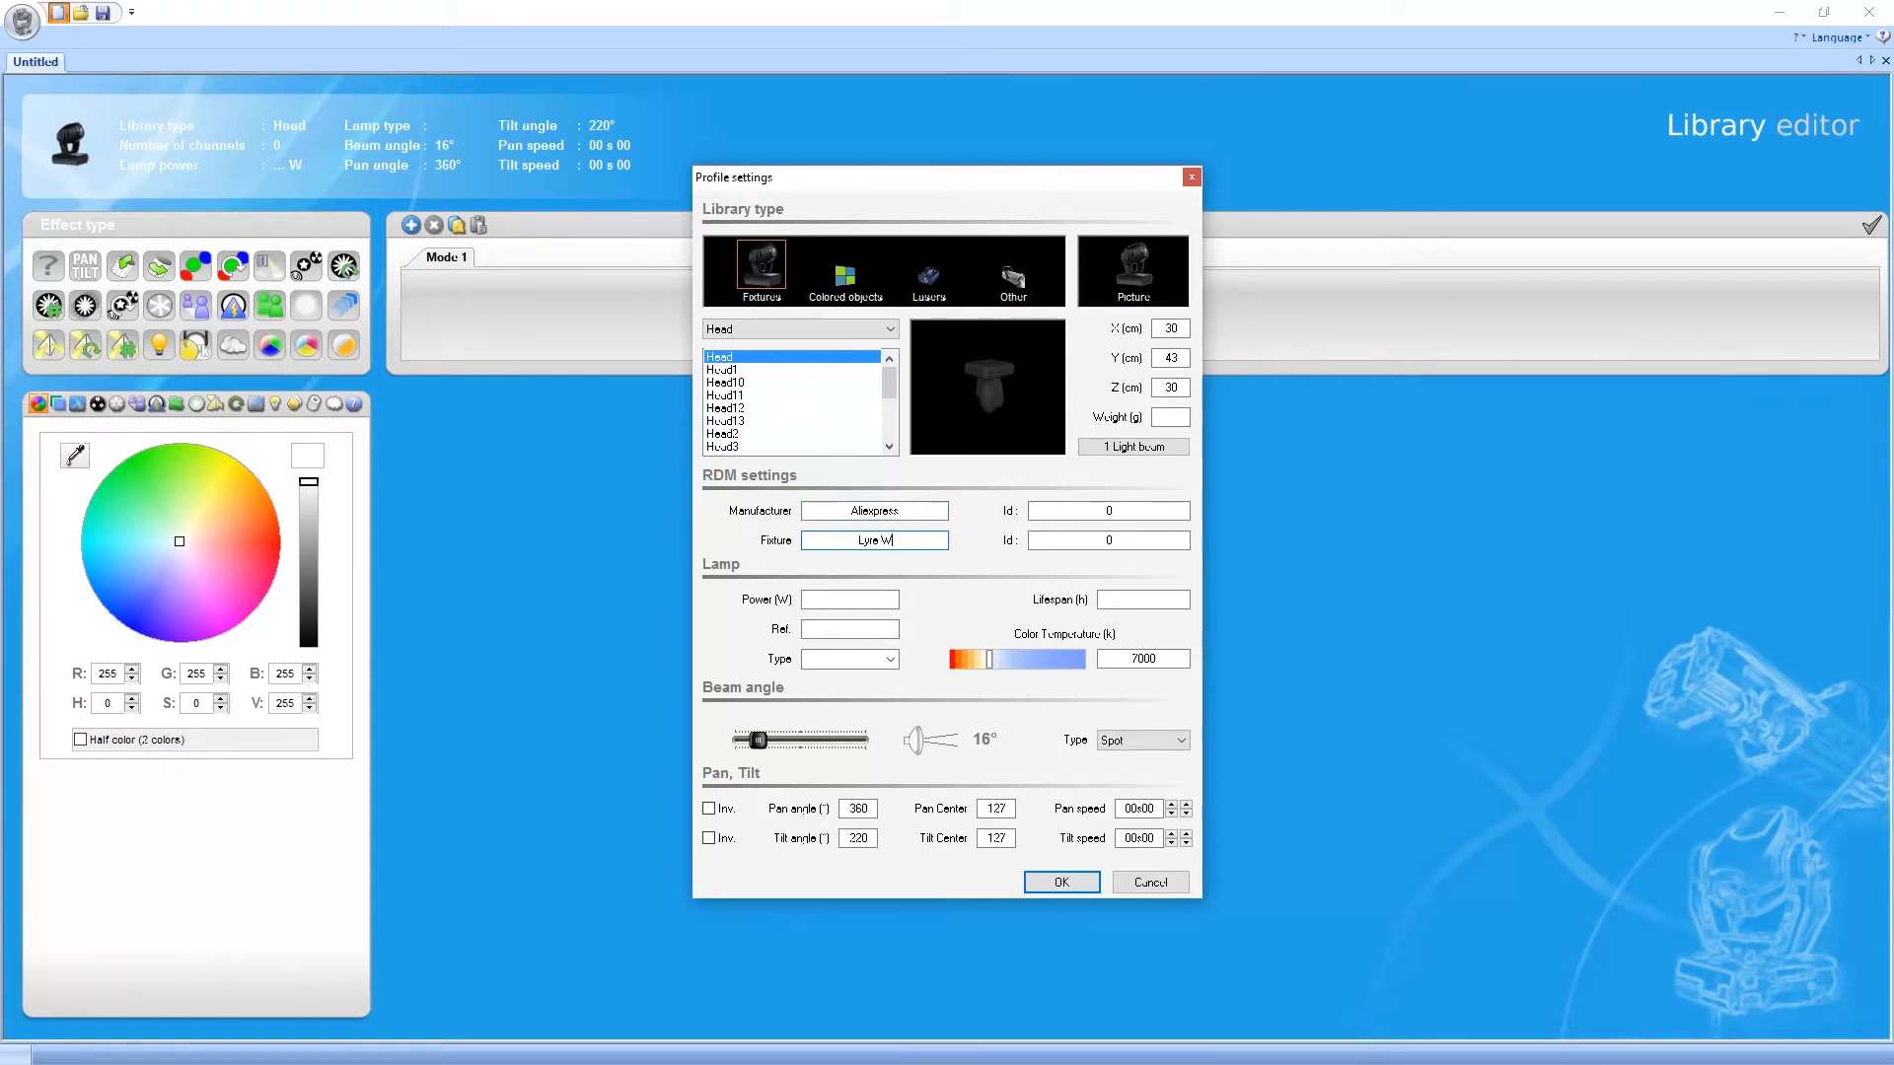
{"action": "type", "text": "ash 7x12w RGBW"}
{"action": "key", "text": "Tab"}
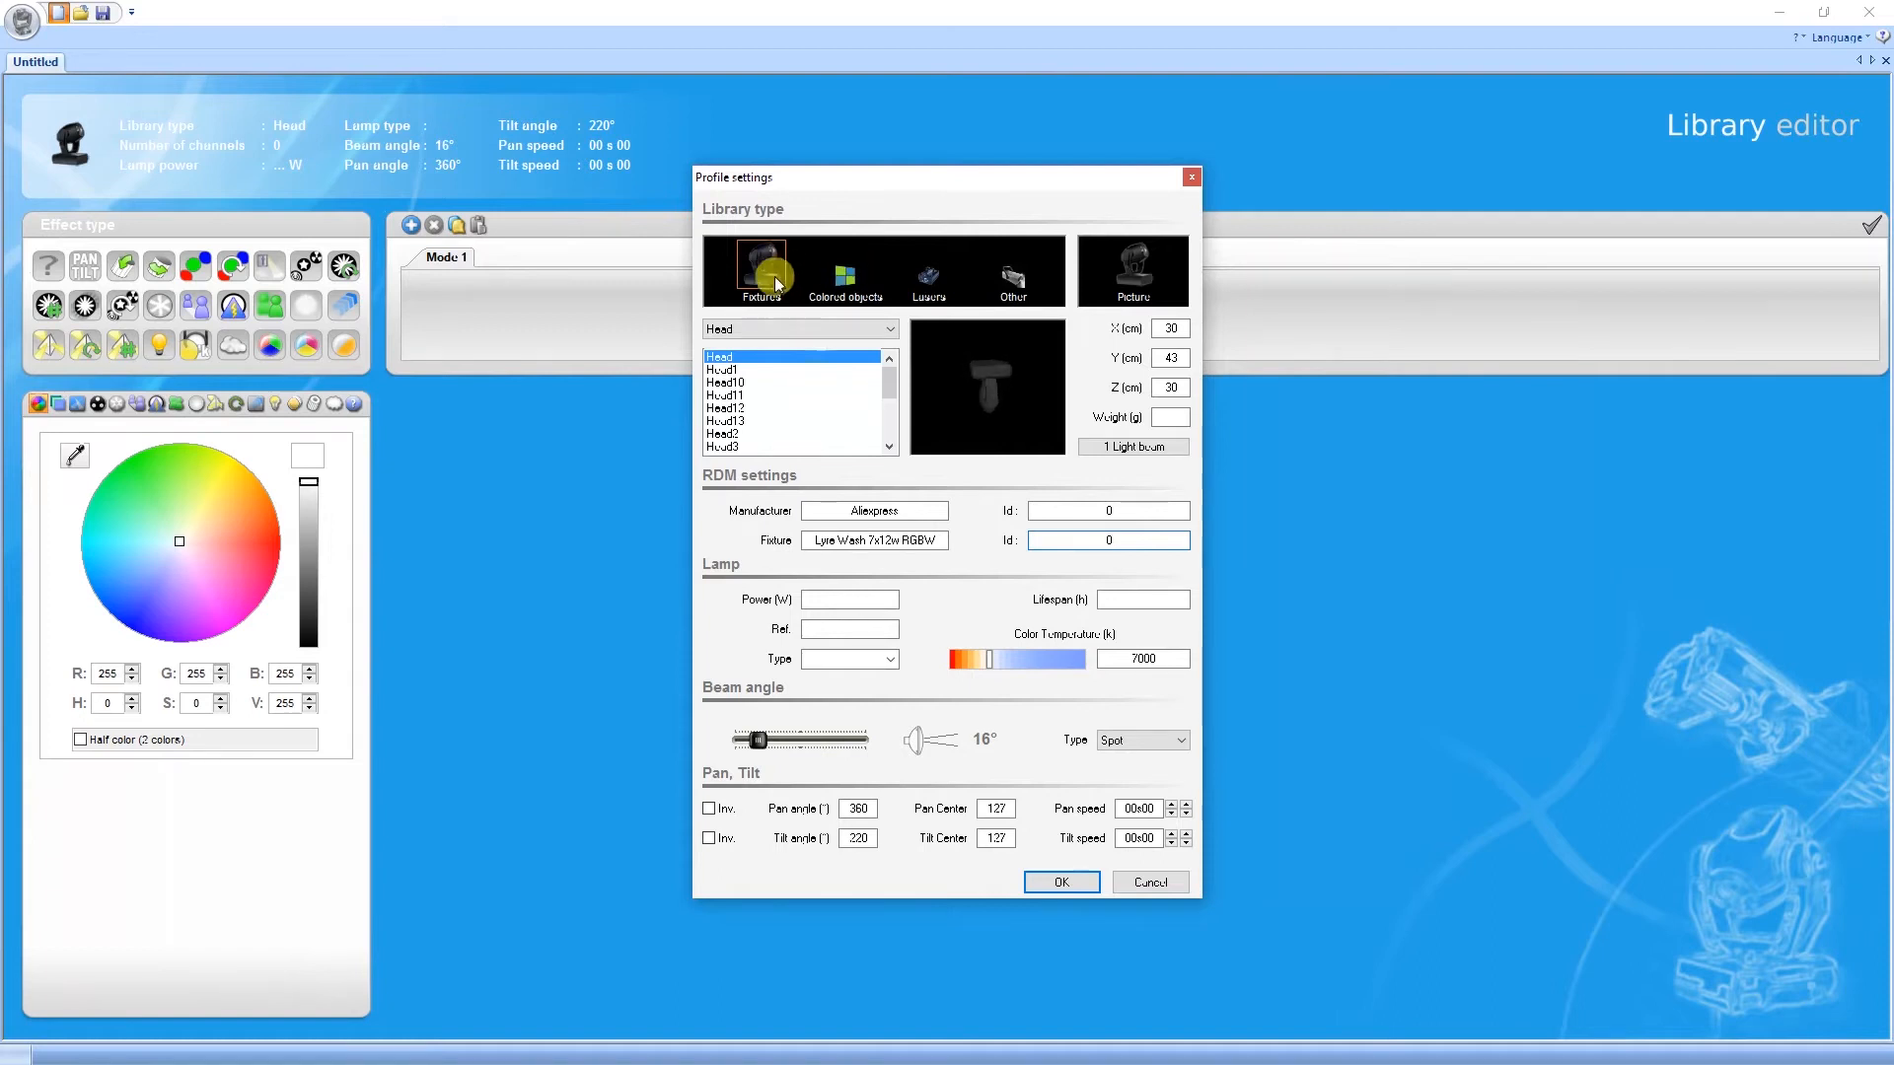
Preview the available moving-head models, including Head1, Head10 to Head13, Head2, Head3 and Head6, to compare their shapes.
{"action": "left_click", "coordinate": [742, 370]}
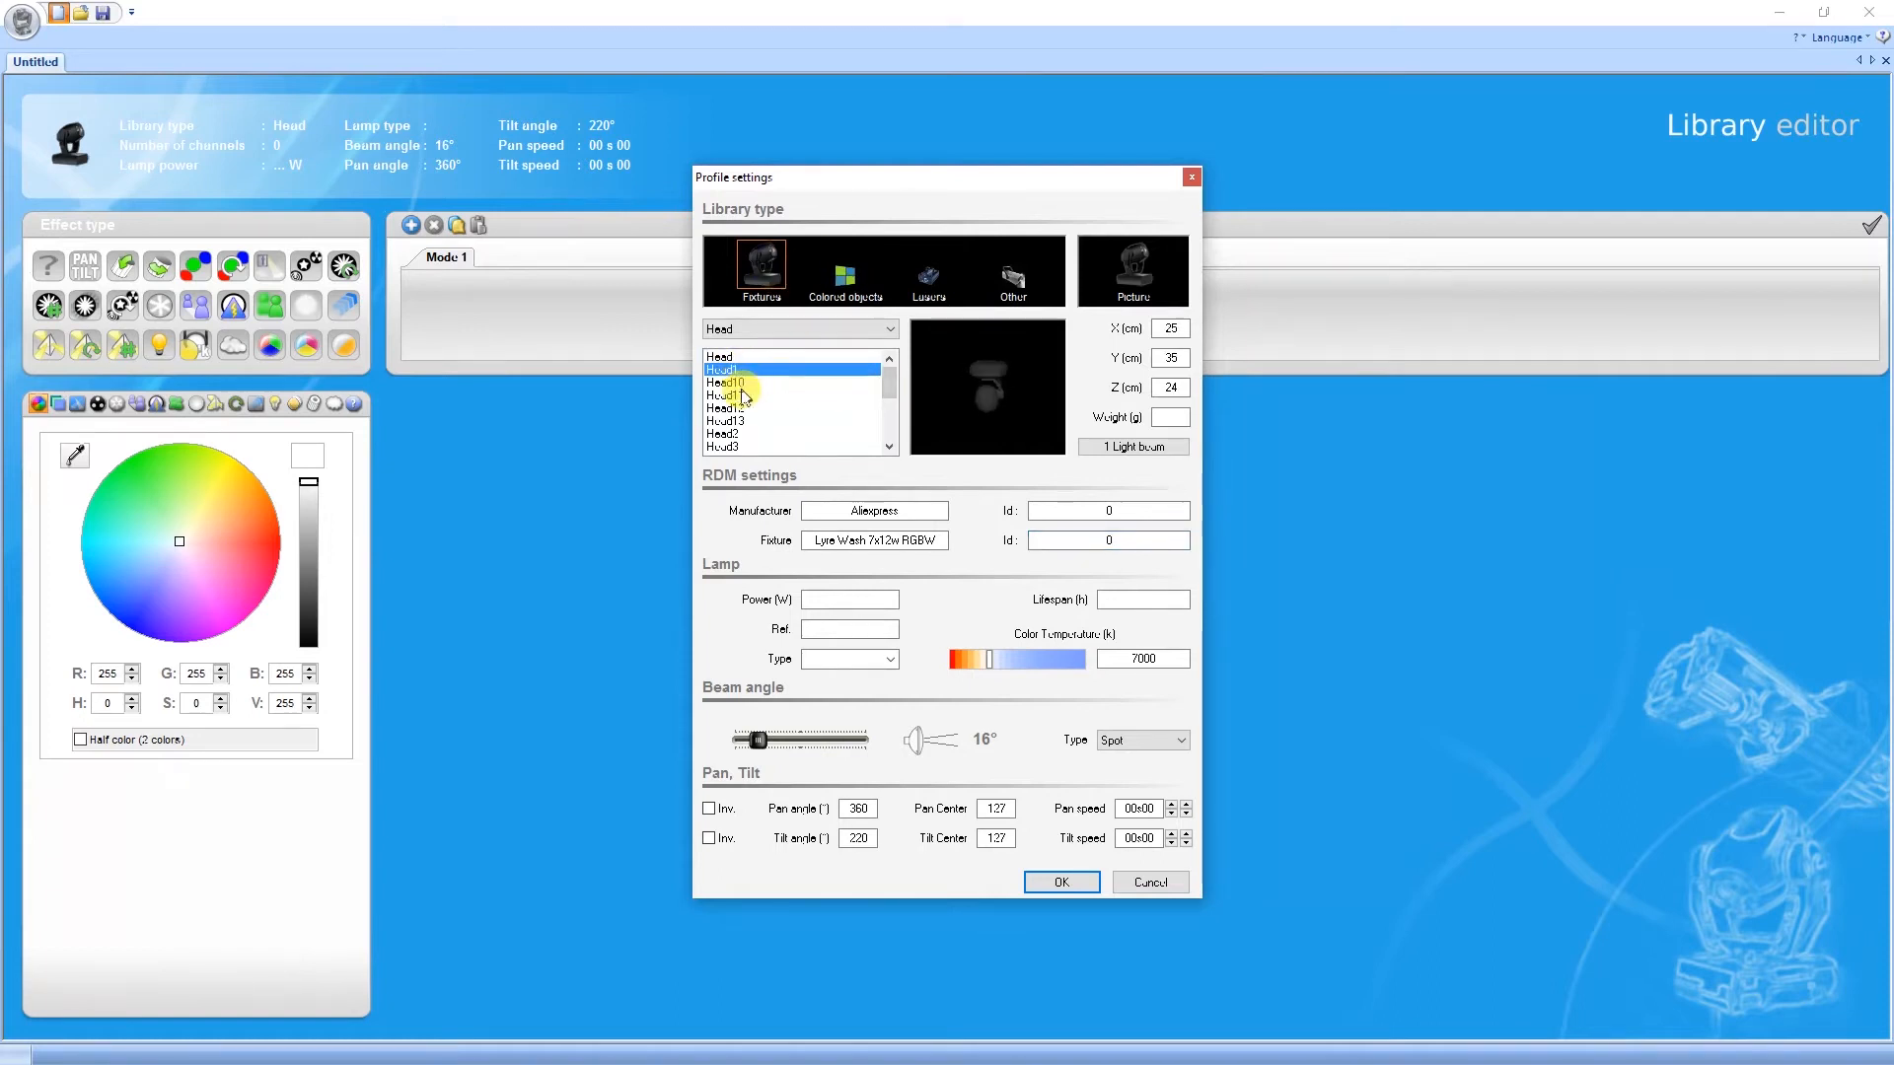
{"action": "left_click", "coordinate": [743, 394]}
{"action": "left_click", "coordinate": [744, 383]}
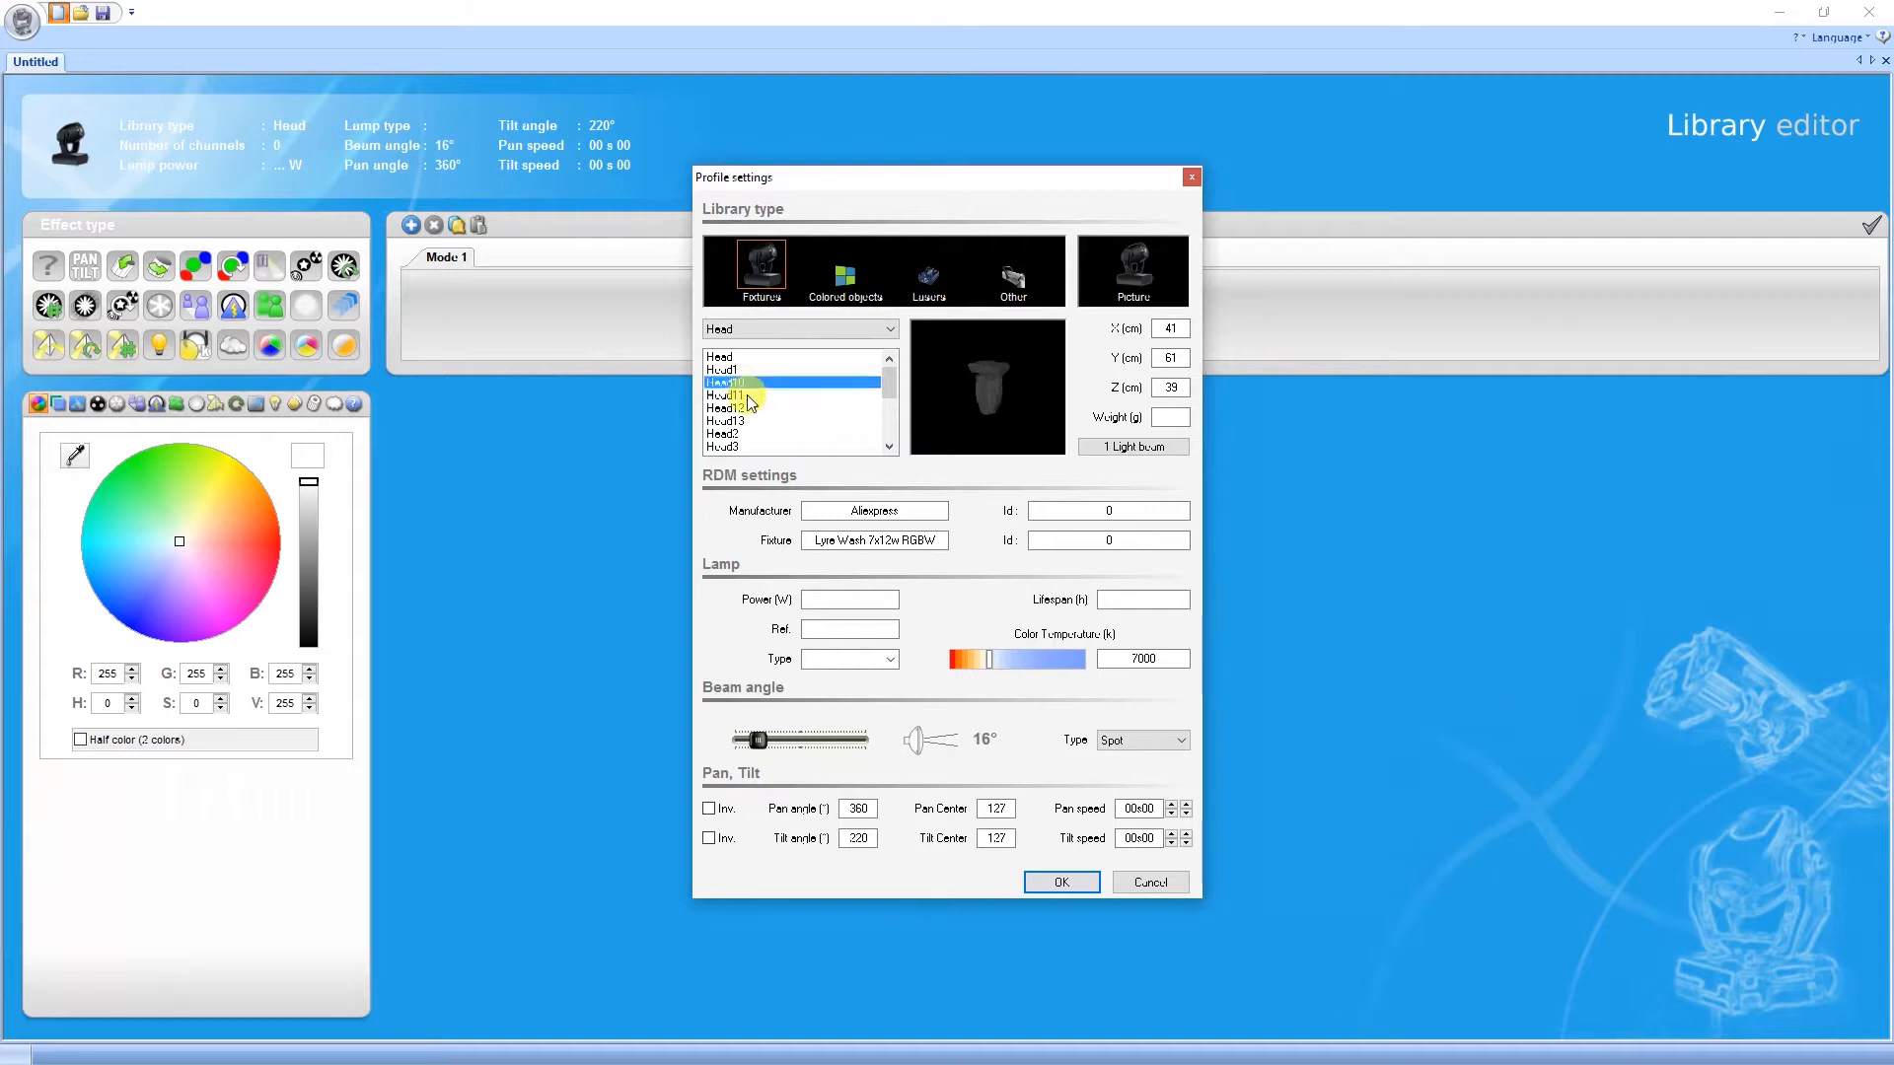
{"action": "left_click", "coordinate": [745, 395]}
{"action": "left_click", "coordinate": [755, 408]}
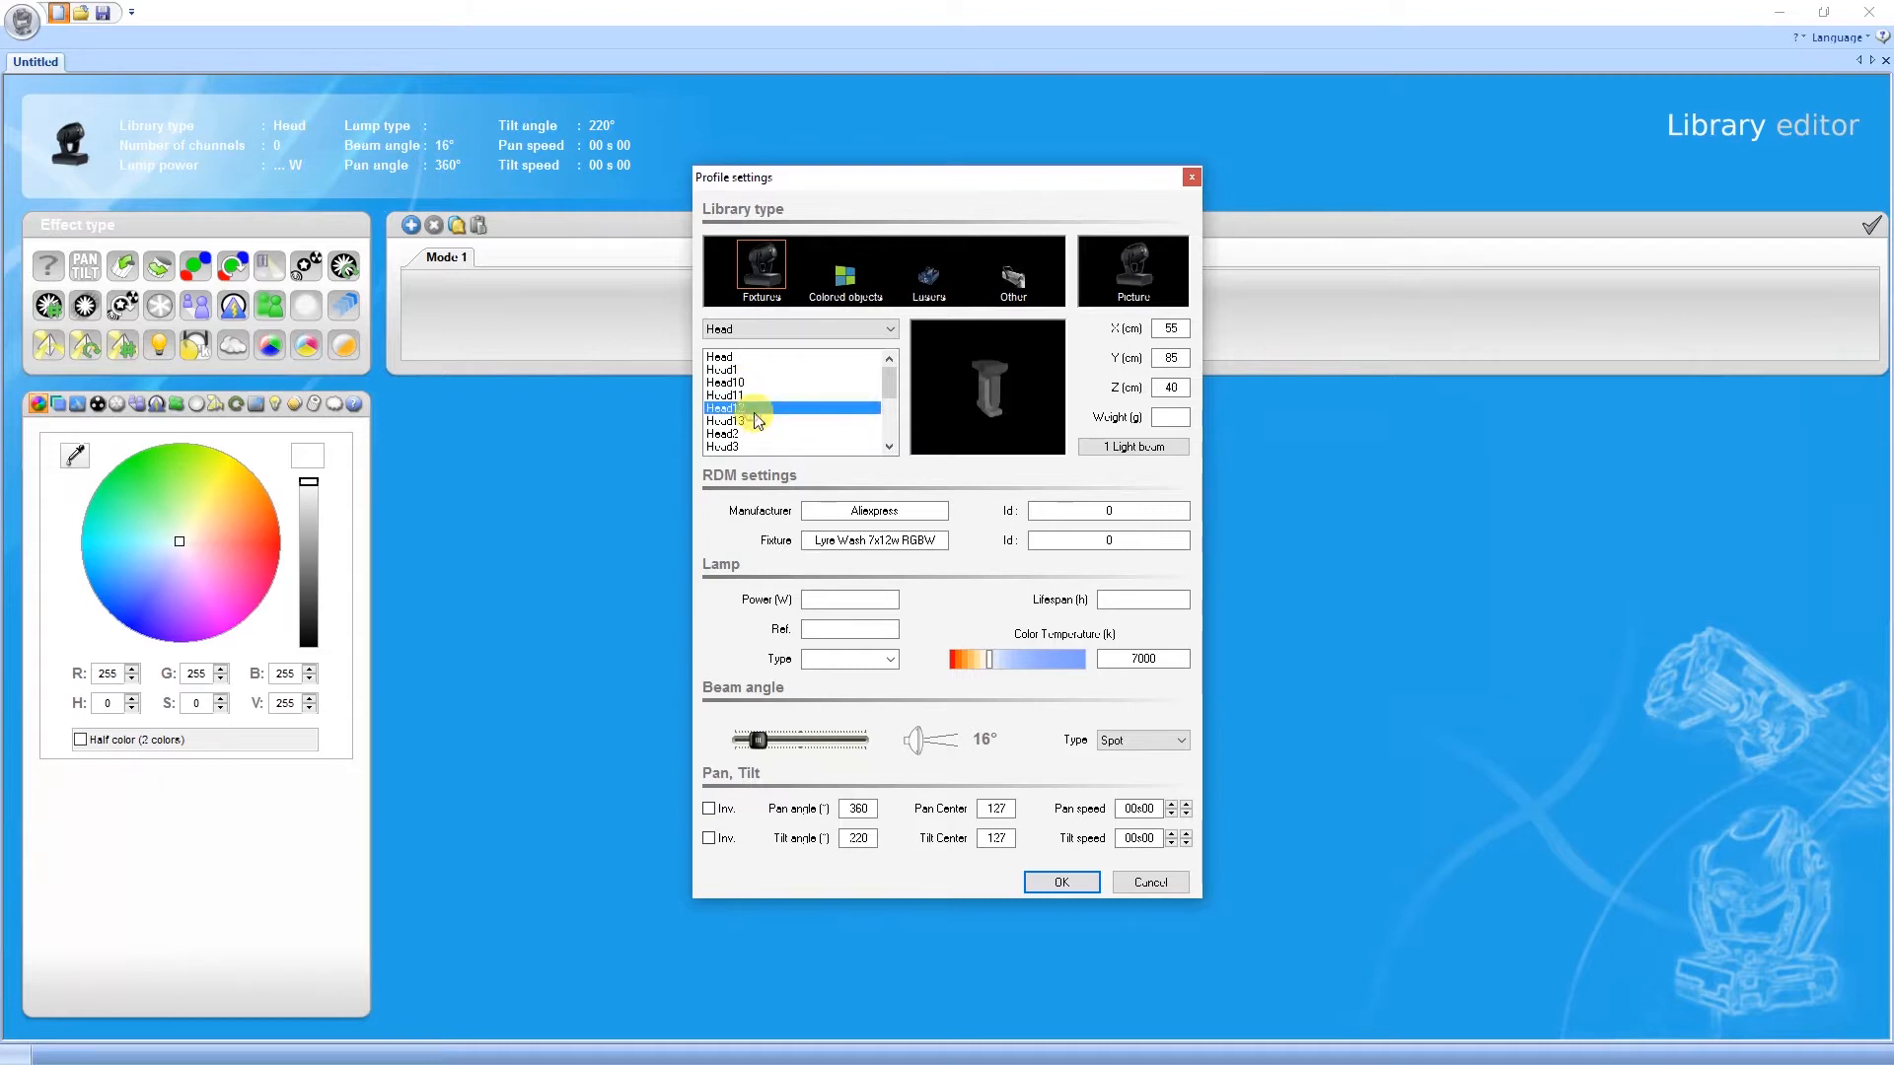
{"action": "left_click", "coordinate": [767, 422]}
{"action": "left_click", "coordinate": [766, 408]}
{"action": "left_click", "coordinate": [765, 395]}
{"action": "left_click", "coordinate": [765, 384]}
{"action": "left_click", "coordinate": [770, 423]}
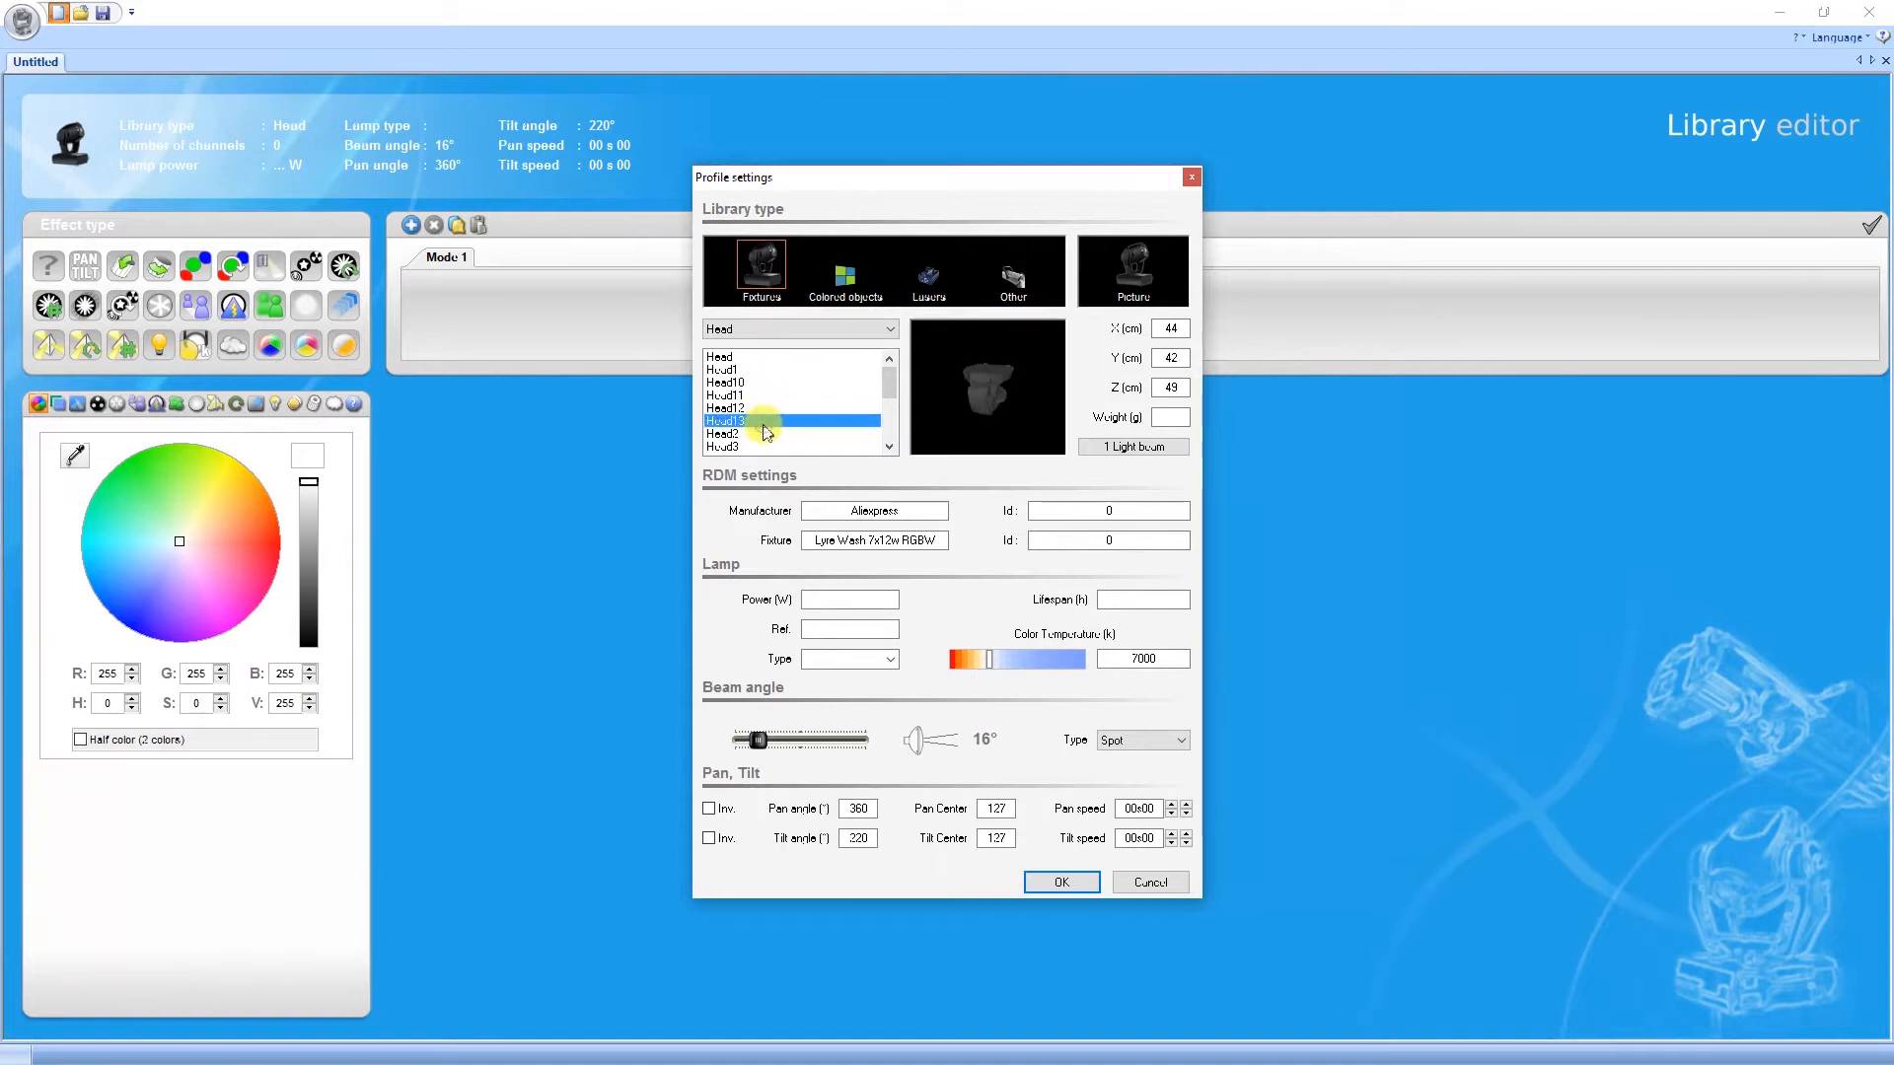
{"action": "left_click", "coordinate": [735, 434]}
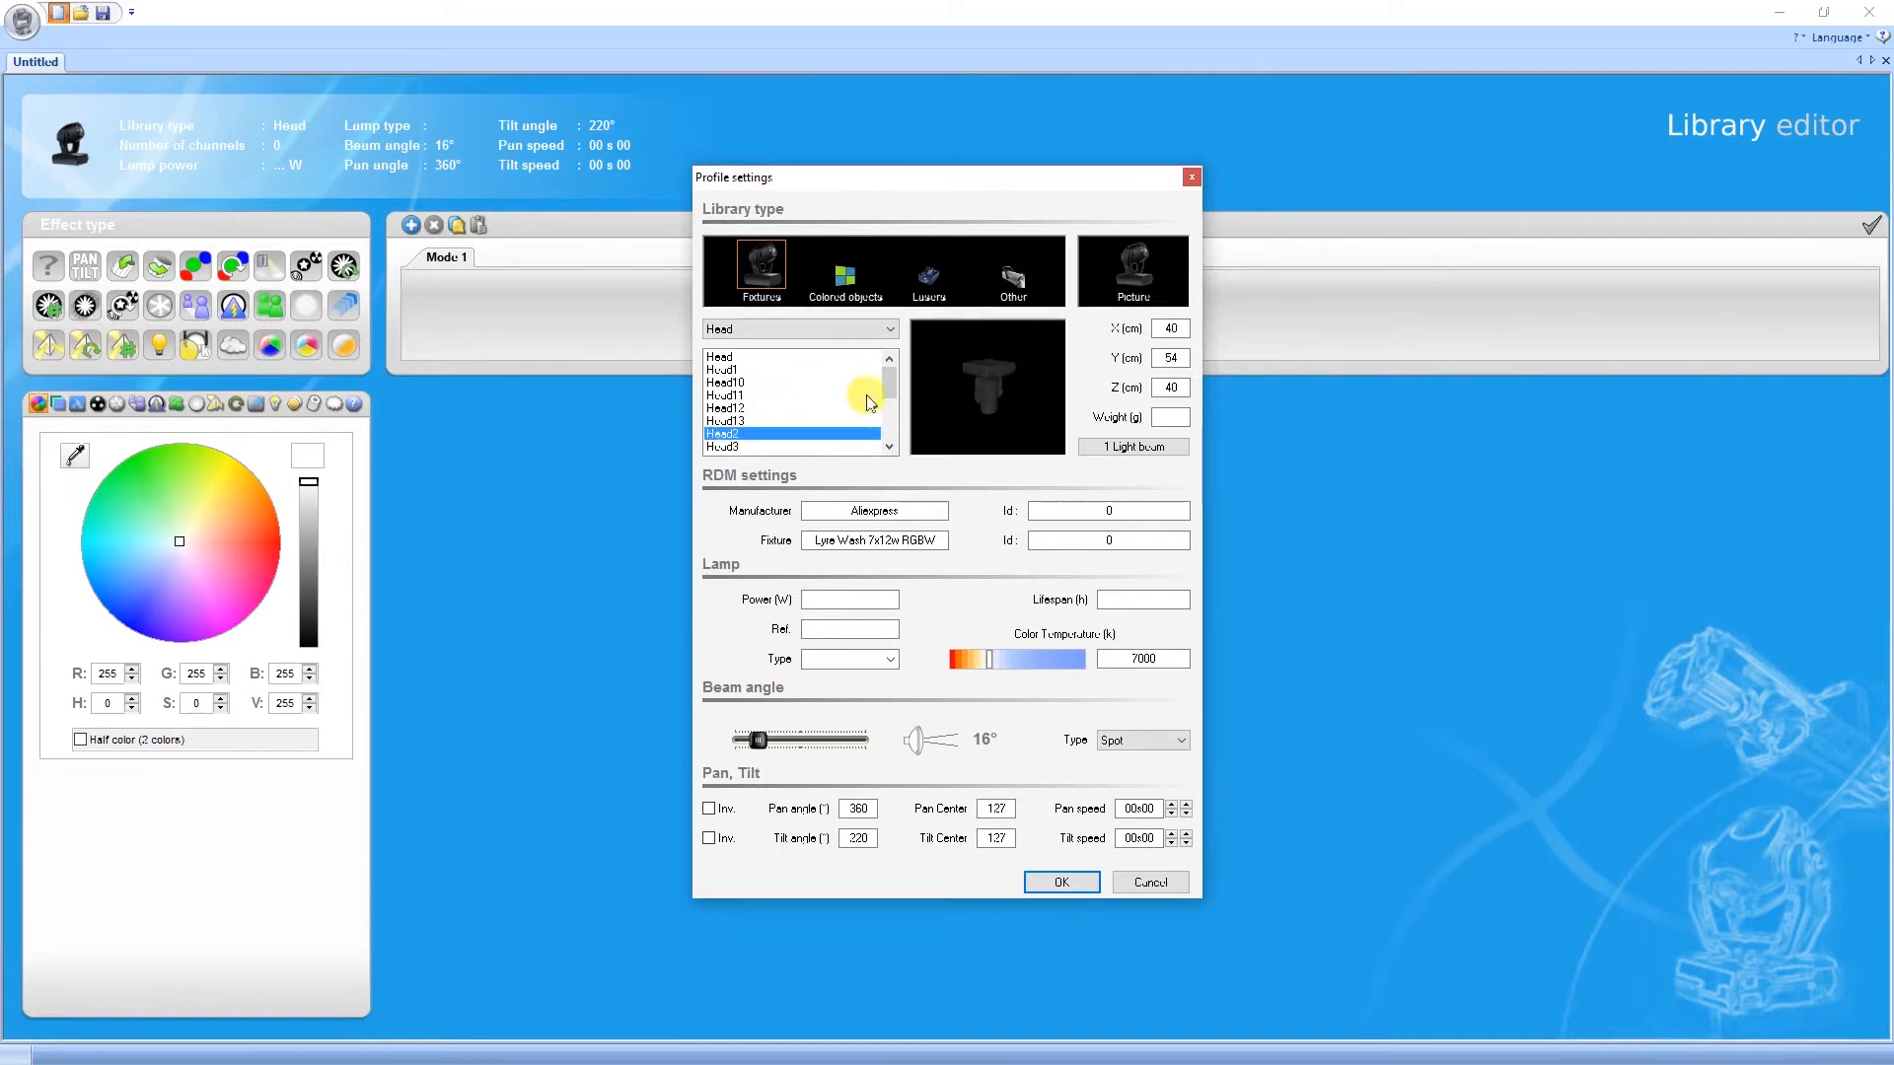
{"action": "scroll", "coordinate": [838, 419], "scroll_direction": "down", "scroll_amount": 1}
{"action": "left_click", "coordinate": [781, 408]}
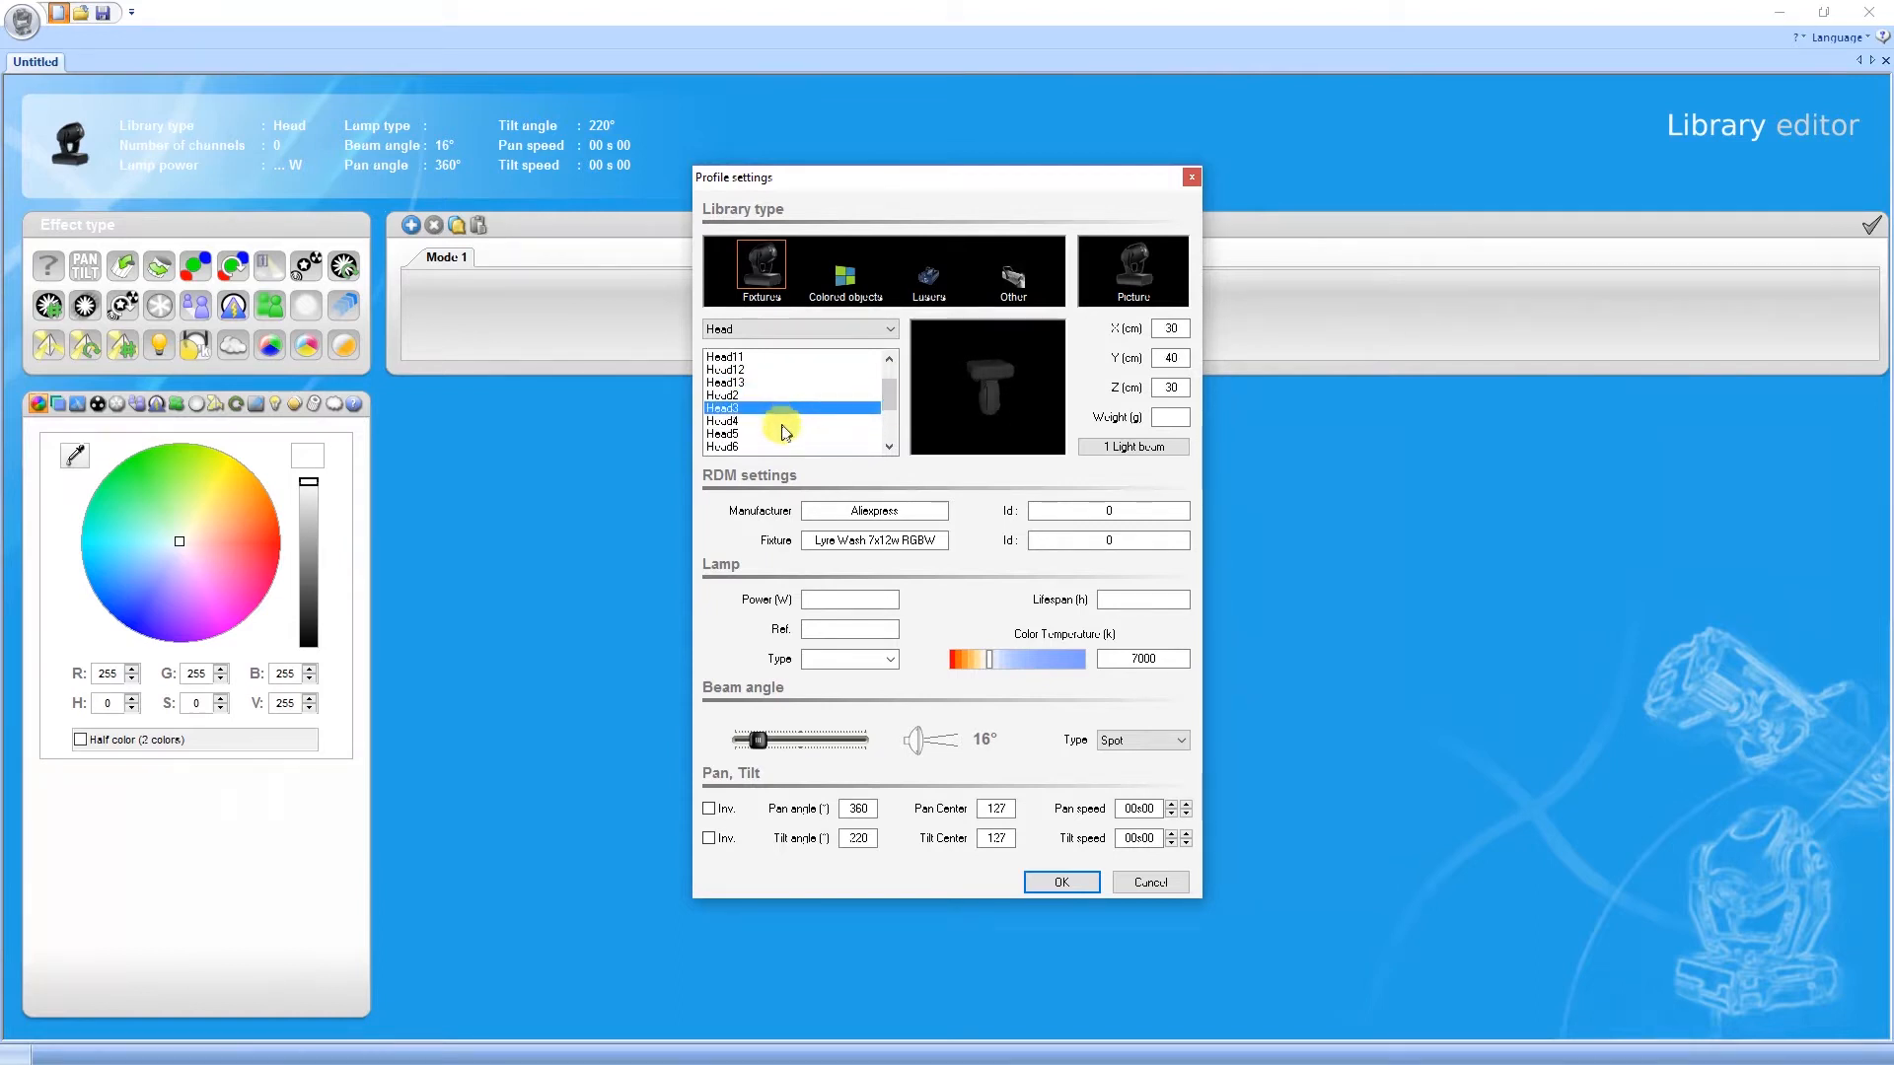
{"action": "left_click", "coordinate": [786, 421]}
{"action": "left_click", "coordinate": [783, 443]}
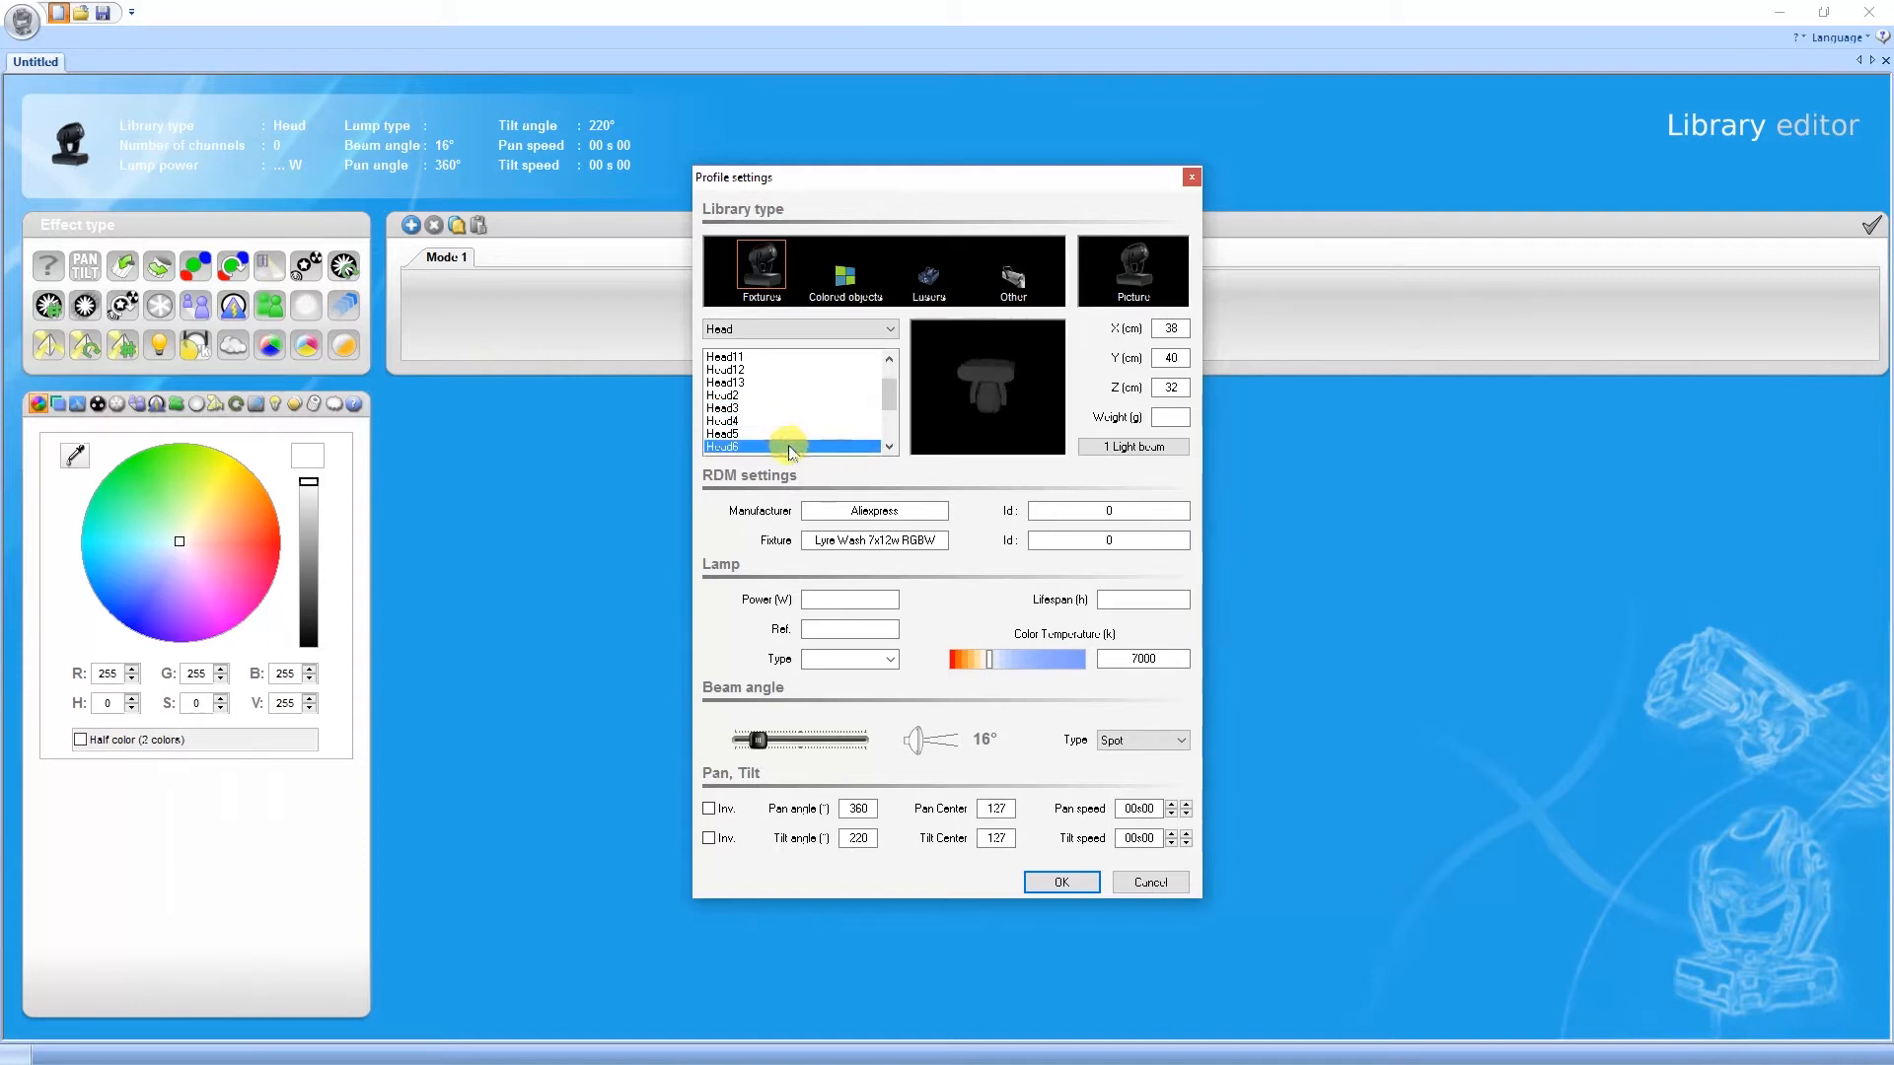
{"action": "scroll", "coordinate": [789, 409], "scroll_direction": "down", "scroll_amount": 2}
{"action": "left_click", "coordinate": [773, 433]}
Keep Fixtures as the library type after checking Colored objects, and select the Head9 model.
{"action": "left_click", "coordinate": [845, 272]}
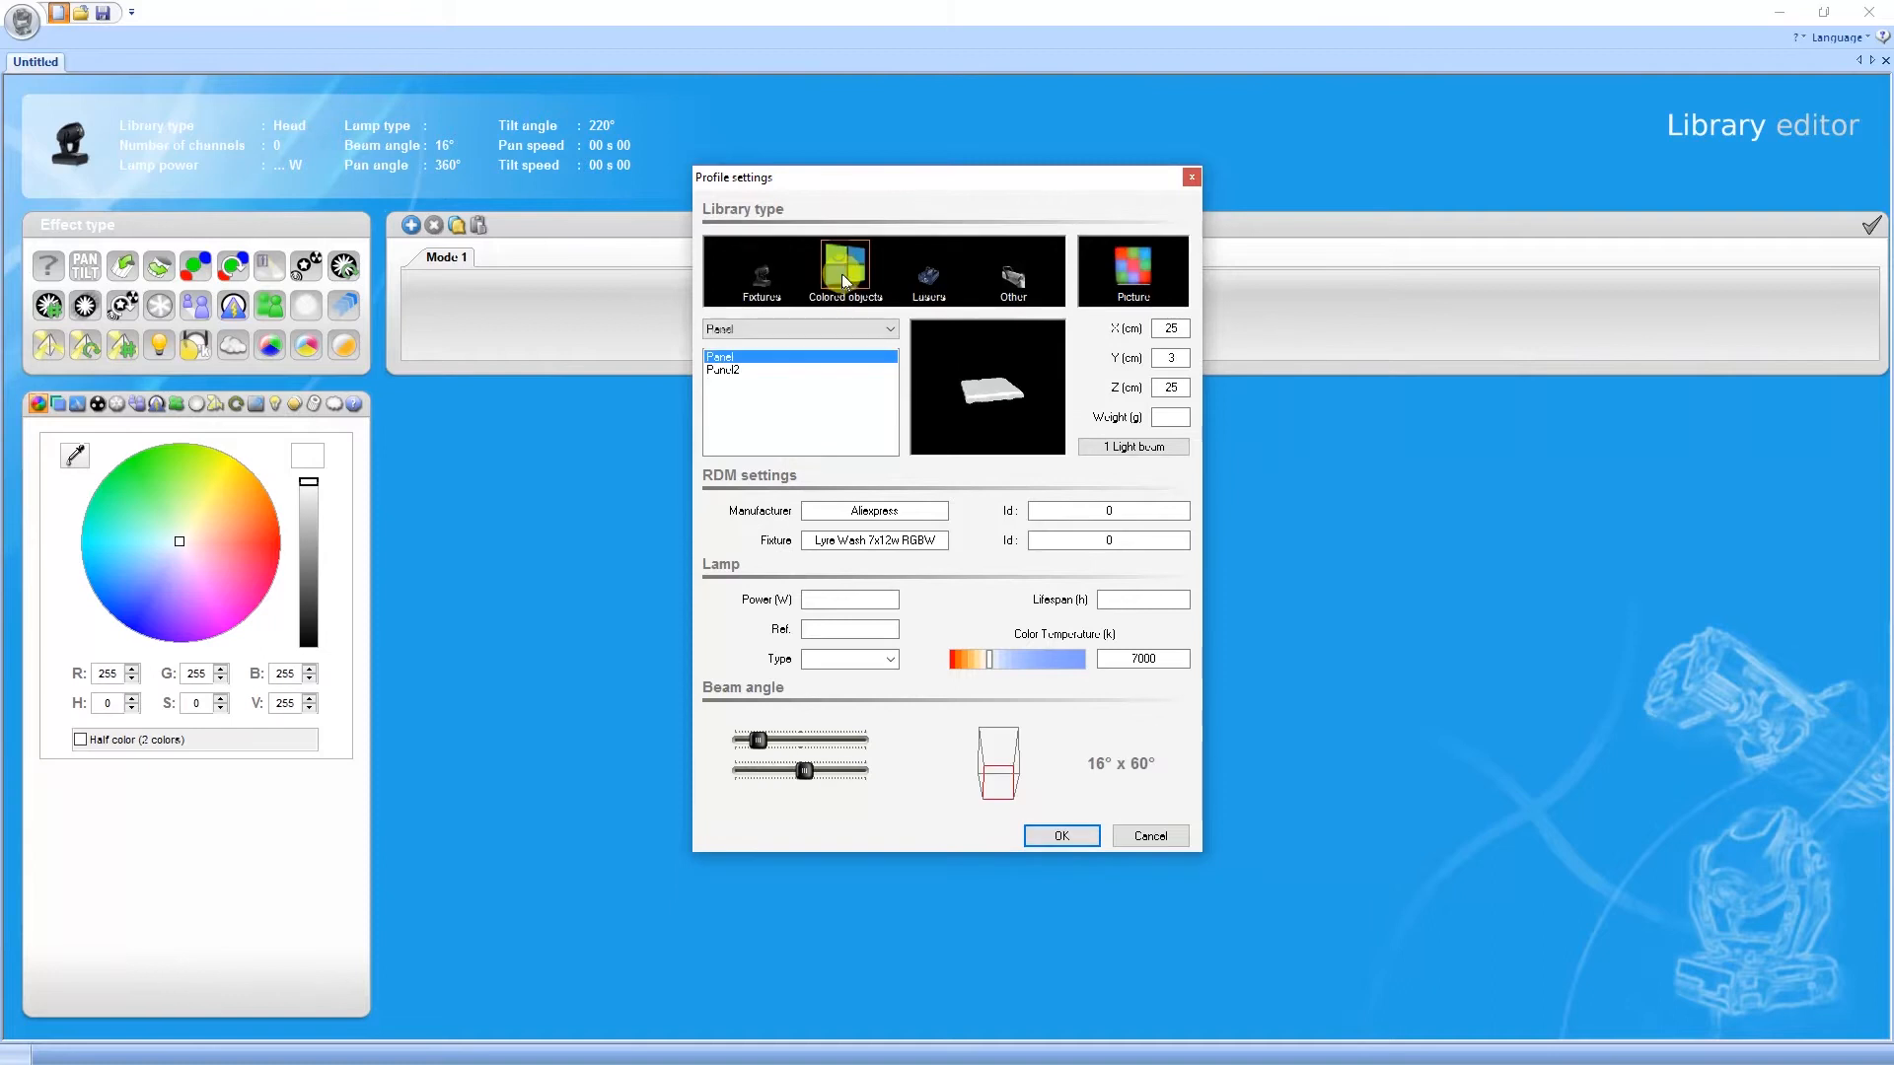
{"action": "left_click", "coordinate": [763, 273]}
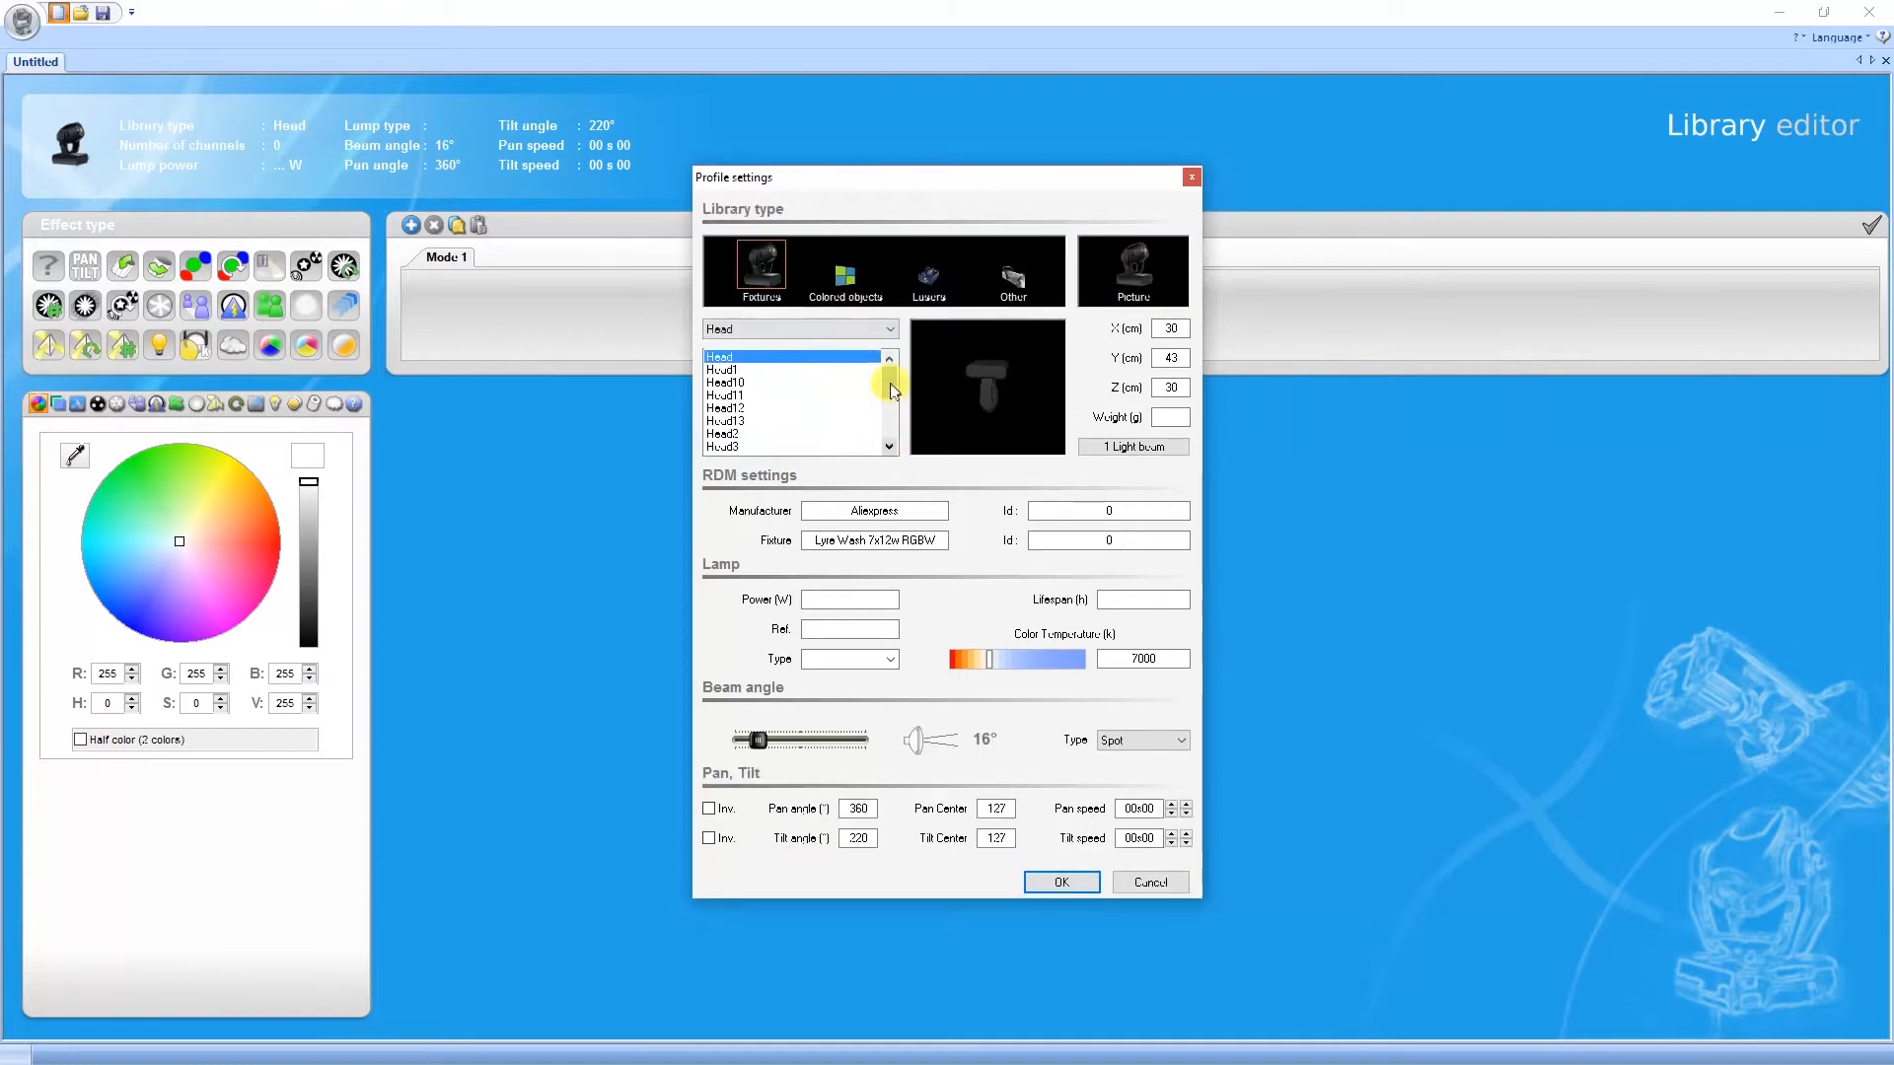
{"action": "left_click_drag", "start_coordinate": [890, 382], "coordinate": [890, 444]}
{"action": "left_click", "coordinate": [780, 421]}
{"action": "left_click", "coordinate": [744, 395]}
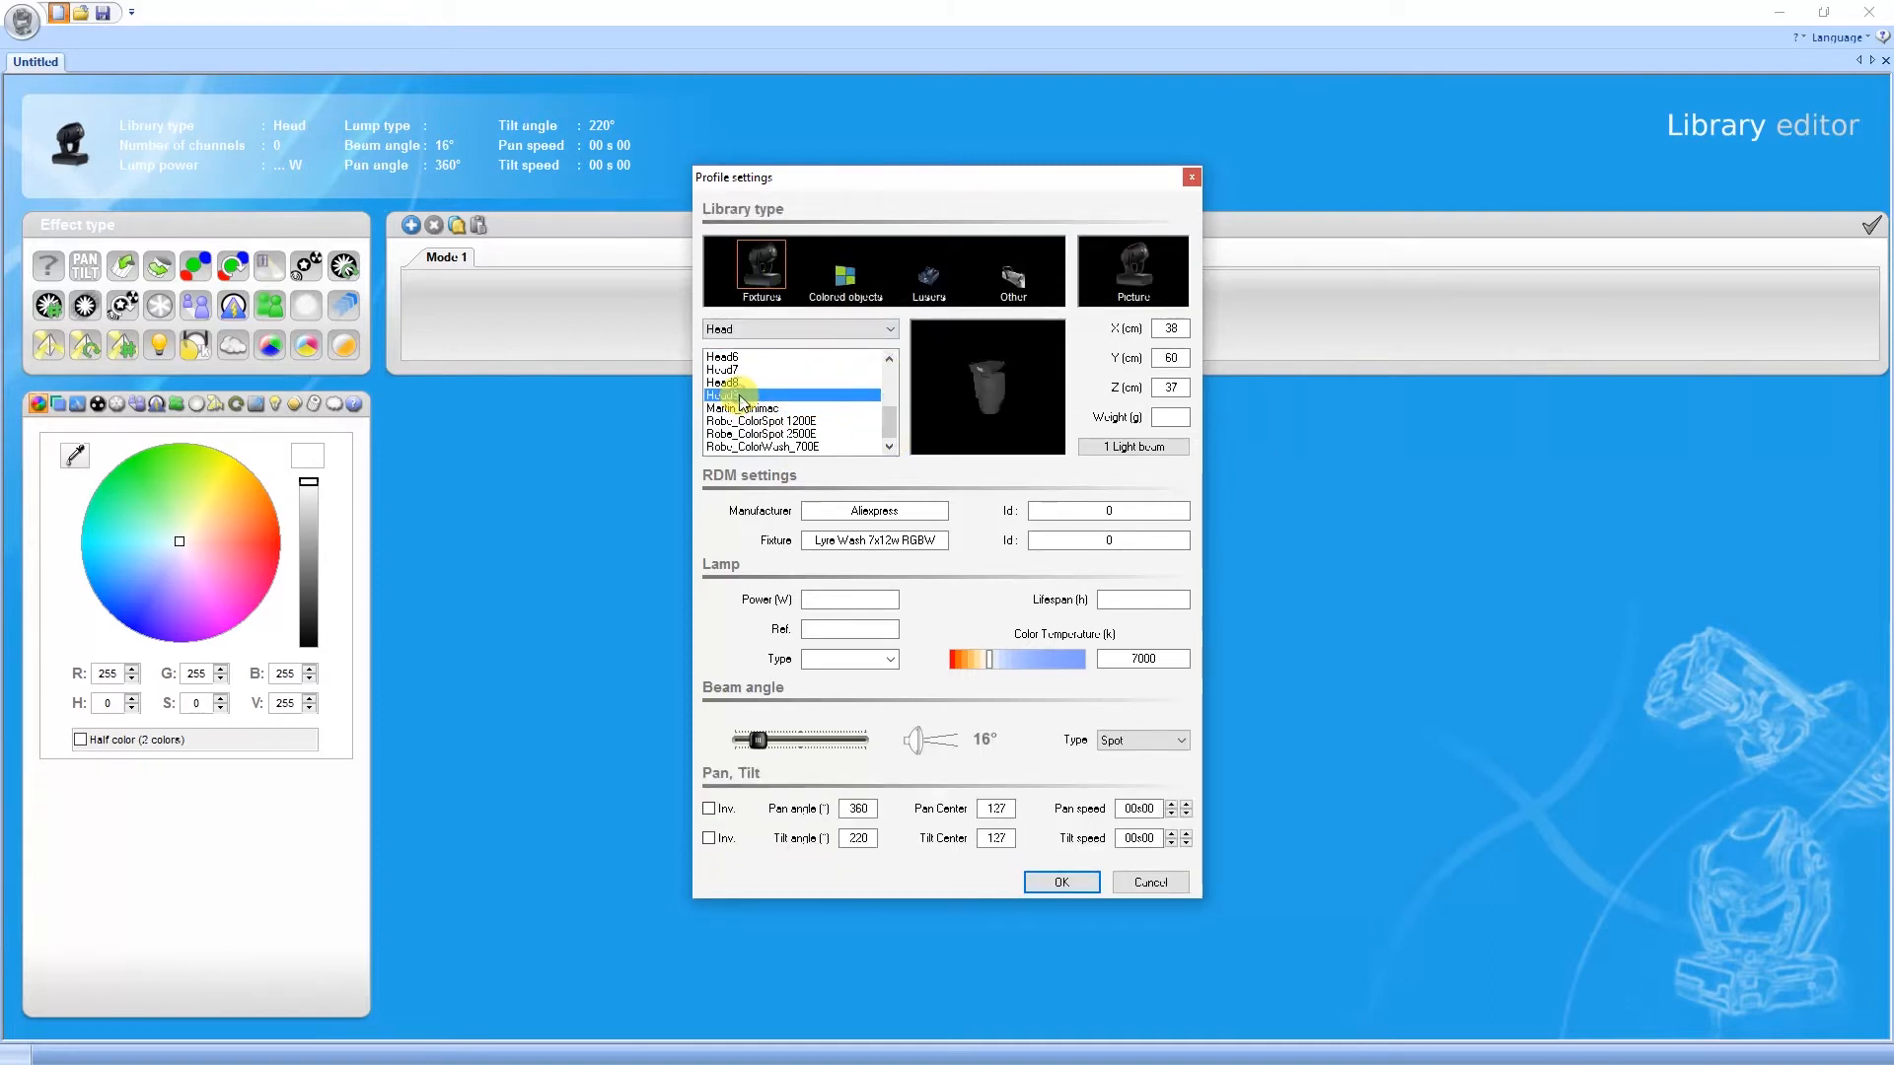
Set the fixture's dimensions to X 15 cm, Y 20 cm and Z 15 cm, keeping one light beam.
{"action": "double_click", "coordinate": [1167, 328]}
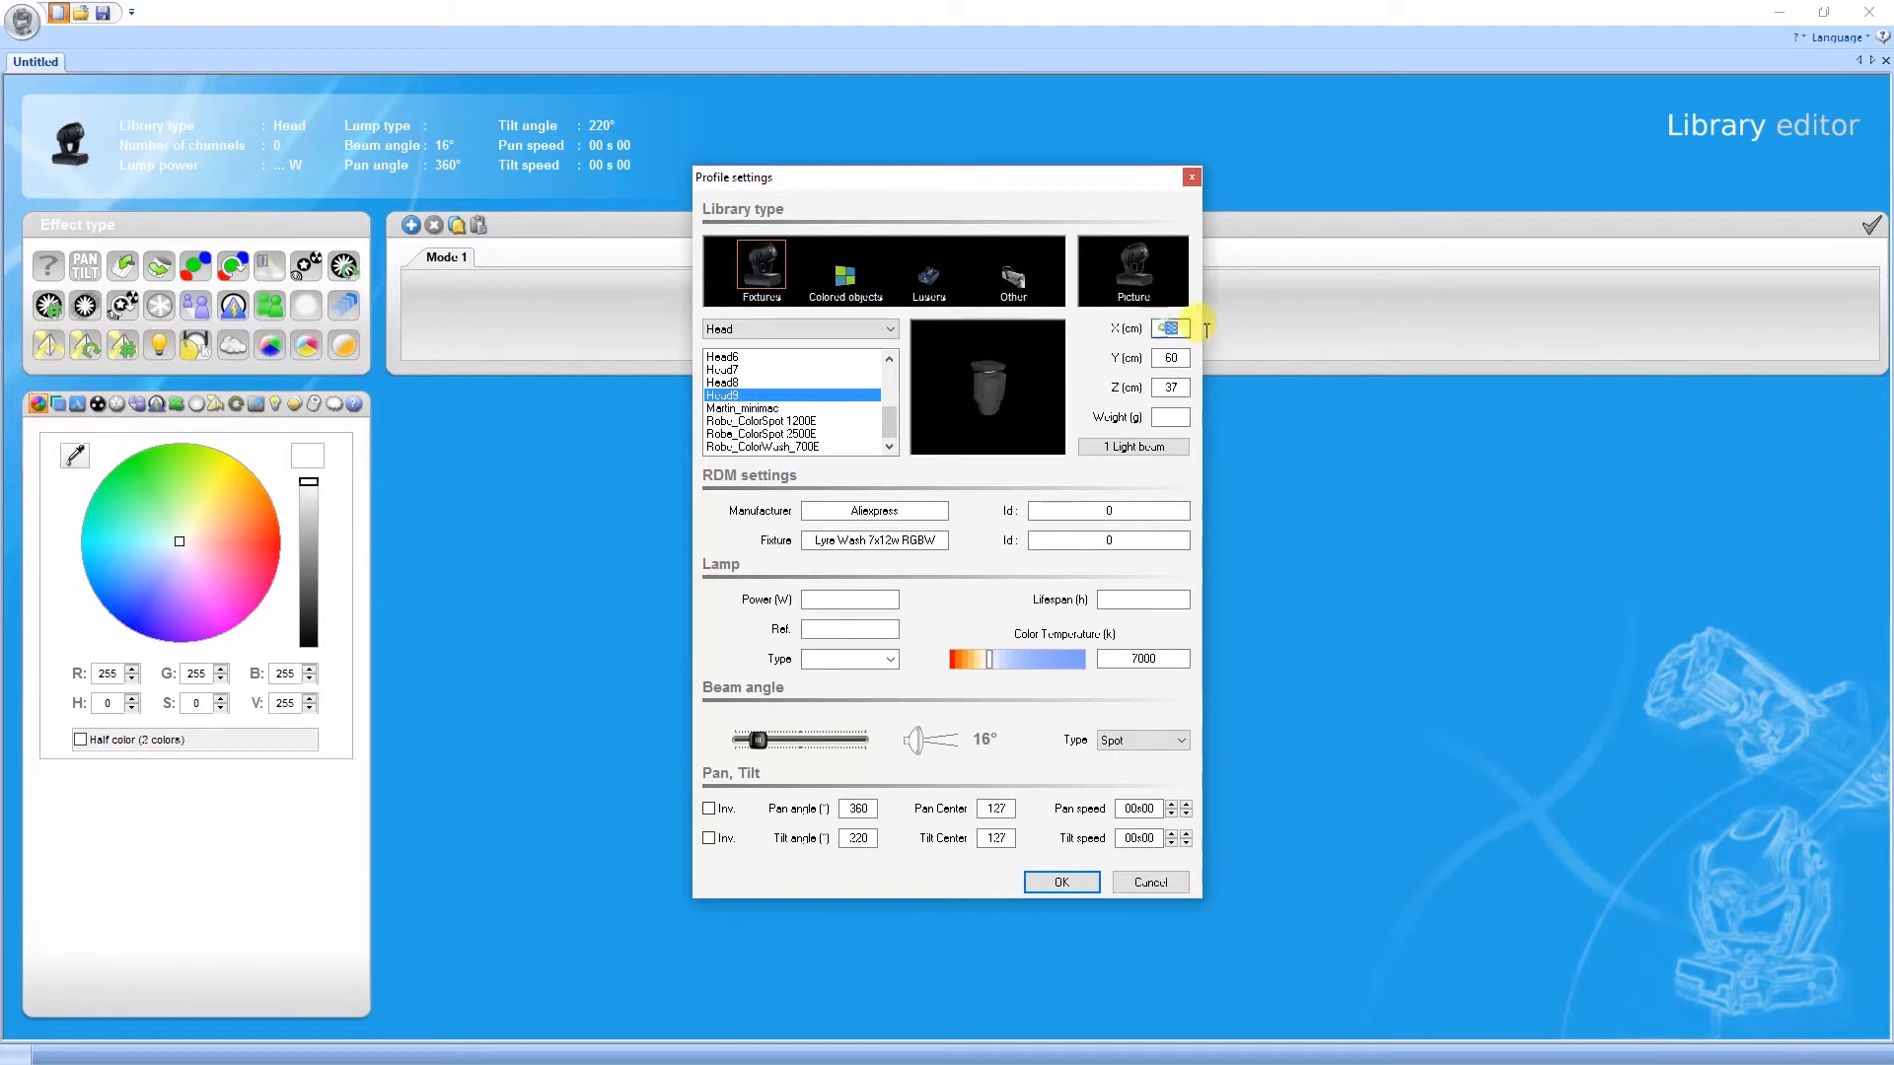
{"action": "type", "text": "25"}
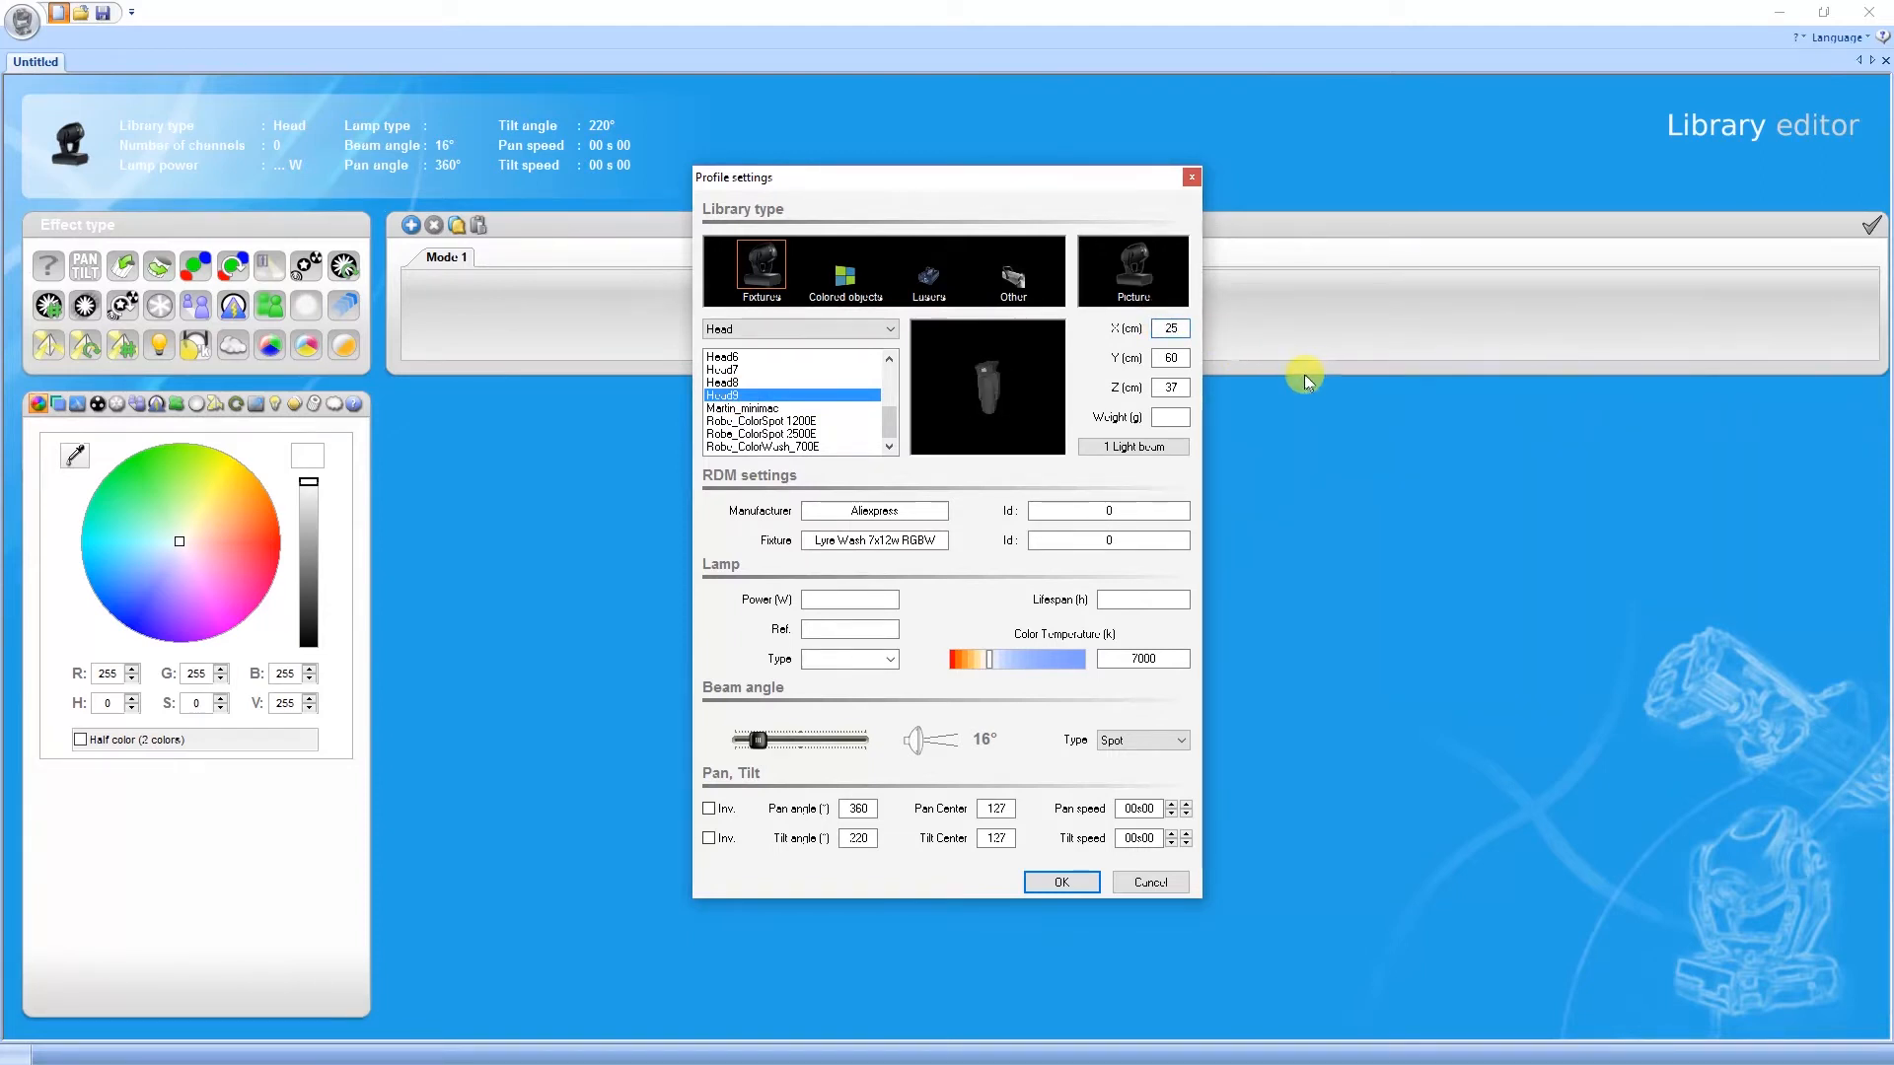
{"action": "left_click_drag", "start_coordinate": [1178, 330], "coordinate": [1008, 345]}
{"action": "type", "text": "15"}
{"action": "left_click_drag", "start_coordinate": [1179, 358], "coordinate": [1126, 360]}
{"action": "type", "text": "15"}
{"action": "left_click_drag", "start_coordinate": [1178, 359], "coordinate": [1065, 352]}
{"action": "type", "text": "20"}
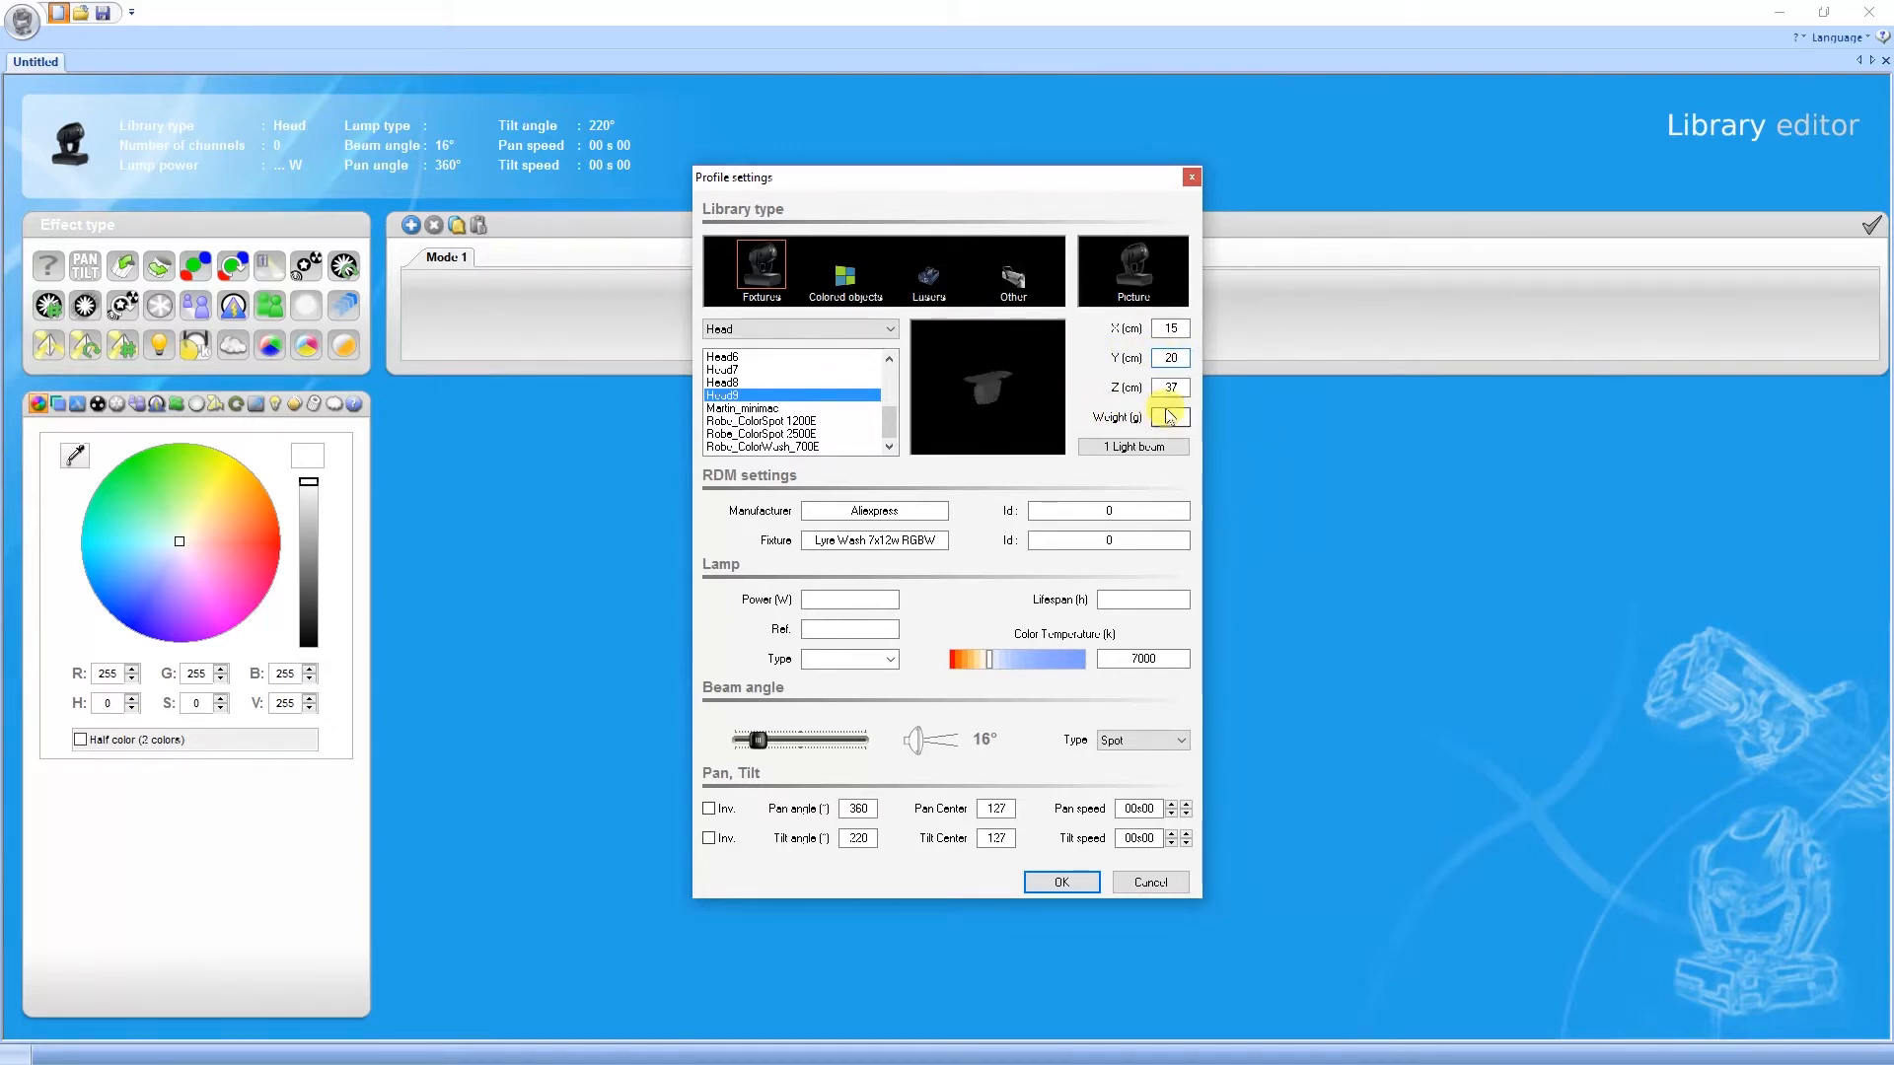
{"action": "left_click_drag", "start_coordinate": [1179, 388], "coordinate": [1120, 395]}
{"action": "type", "text": "15"}
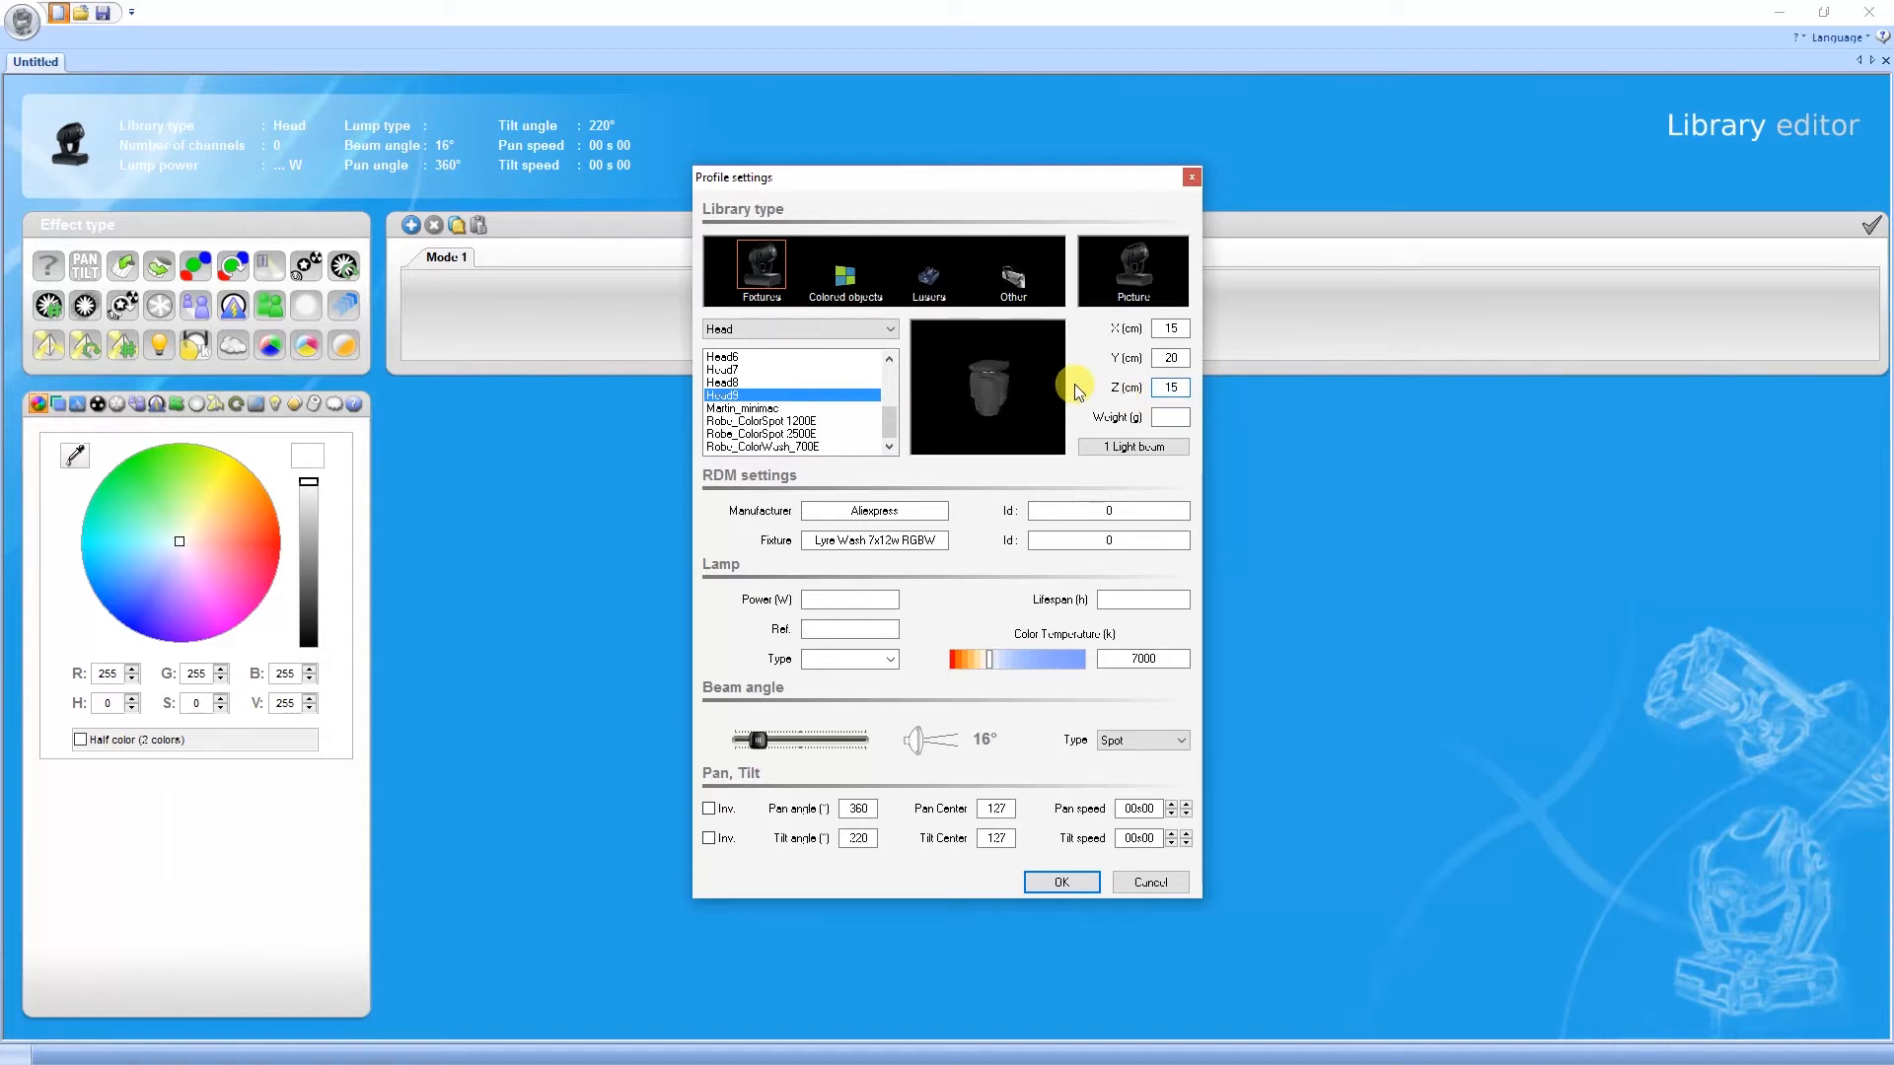
{"action": "left_click", "coordinate": [1130, 450]}
{"action": "key", "text": "Escape"}
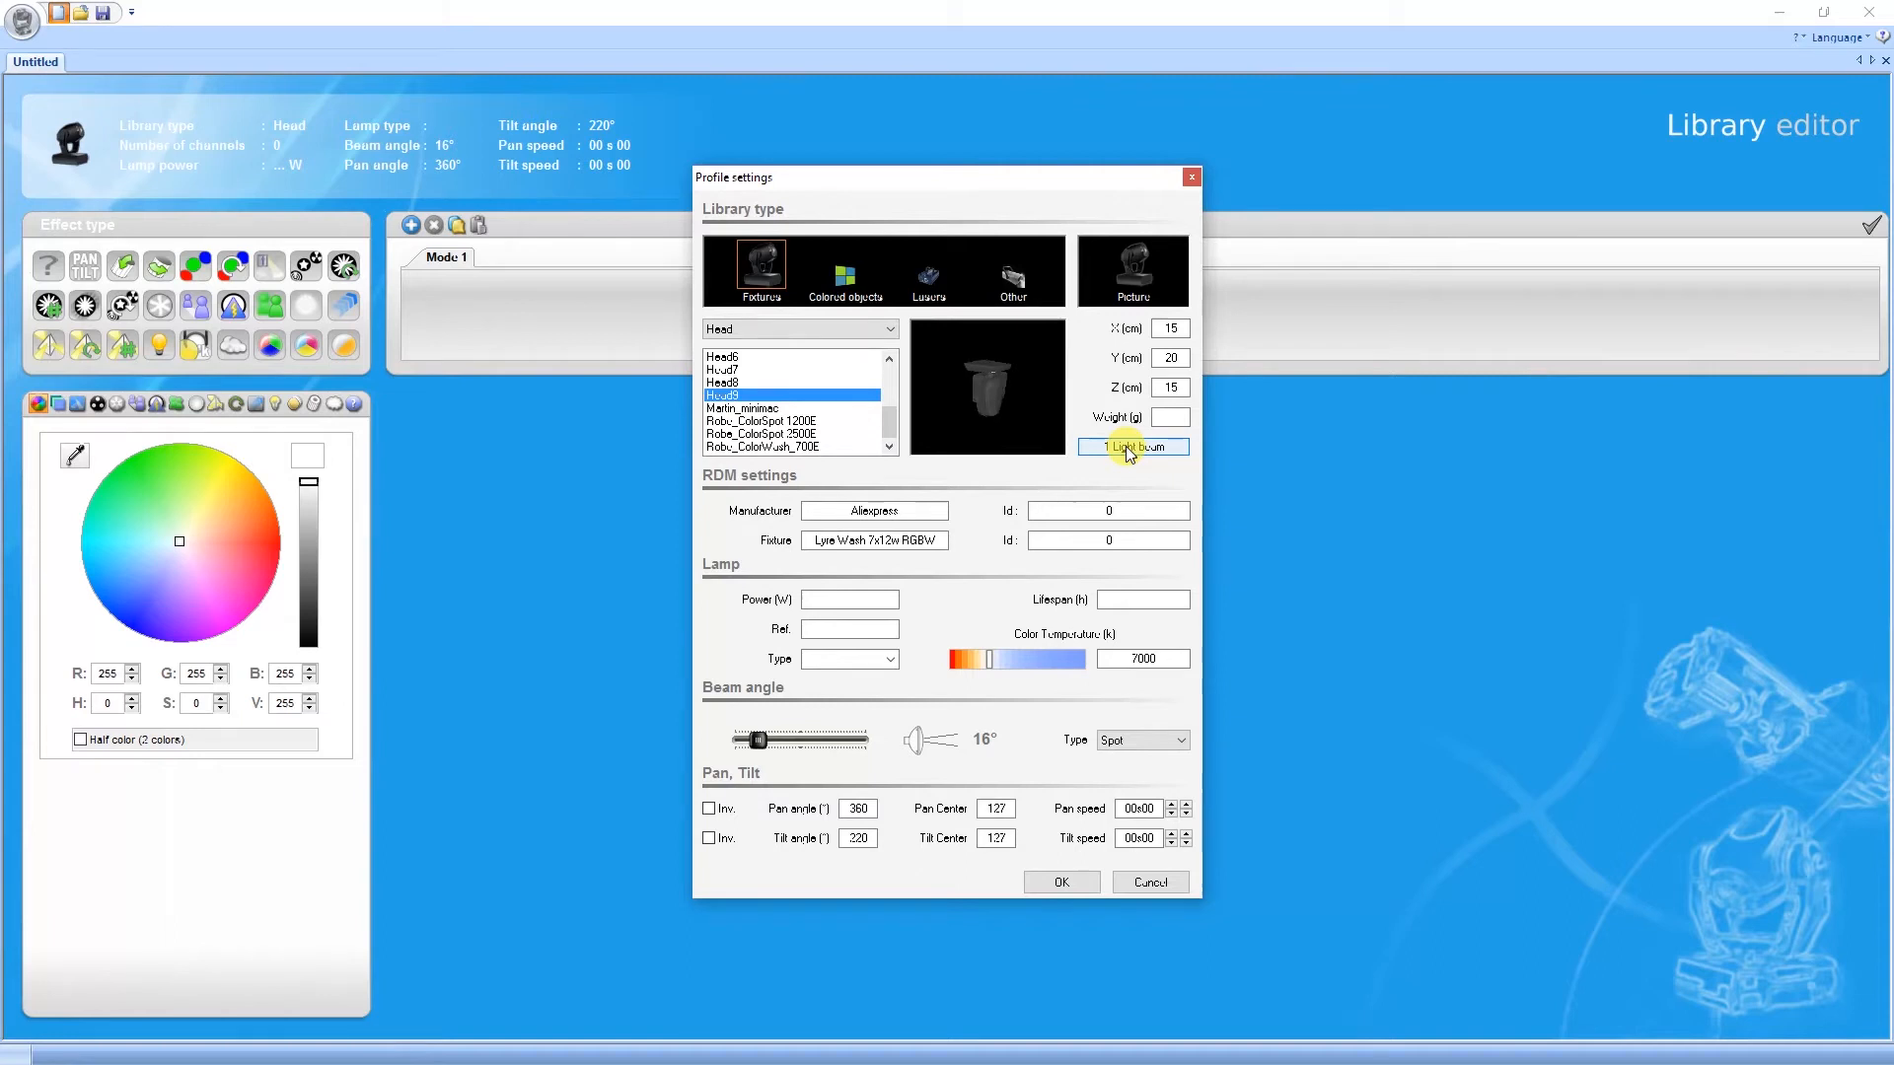
Set the lamp power to 84 W and the lamp type to LED.
{"action": "left_click", "coordinate": [860, 599]}
{"action": "type", "text": "84"}
{"action": "left_click", "coordinate": [892, 632]}
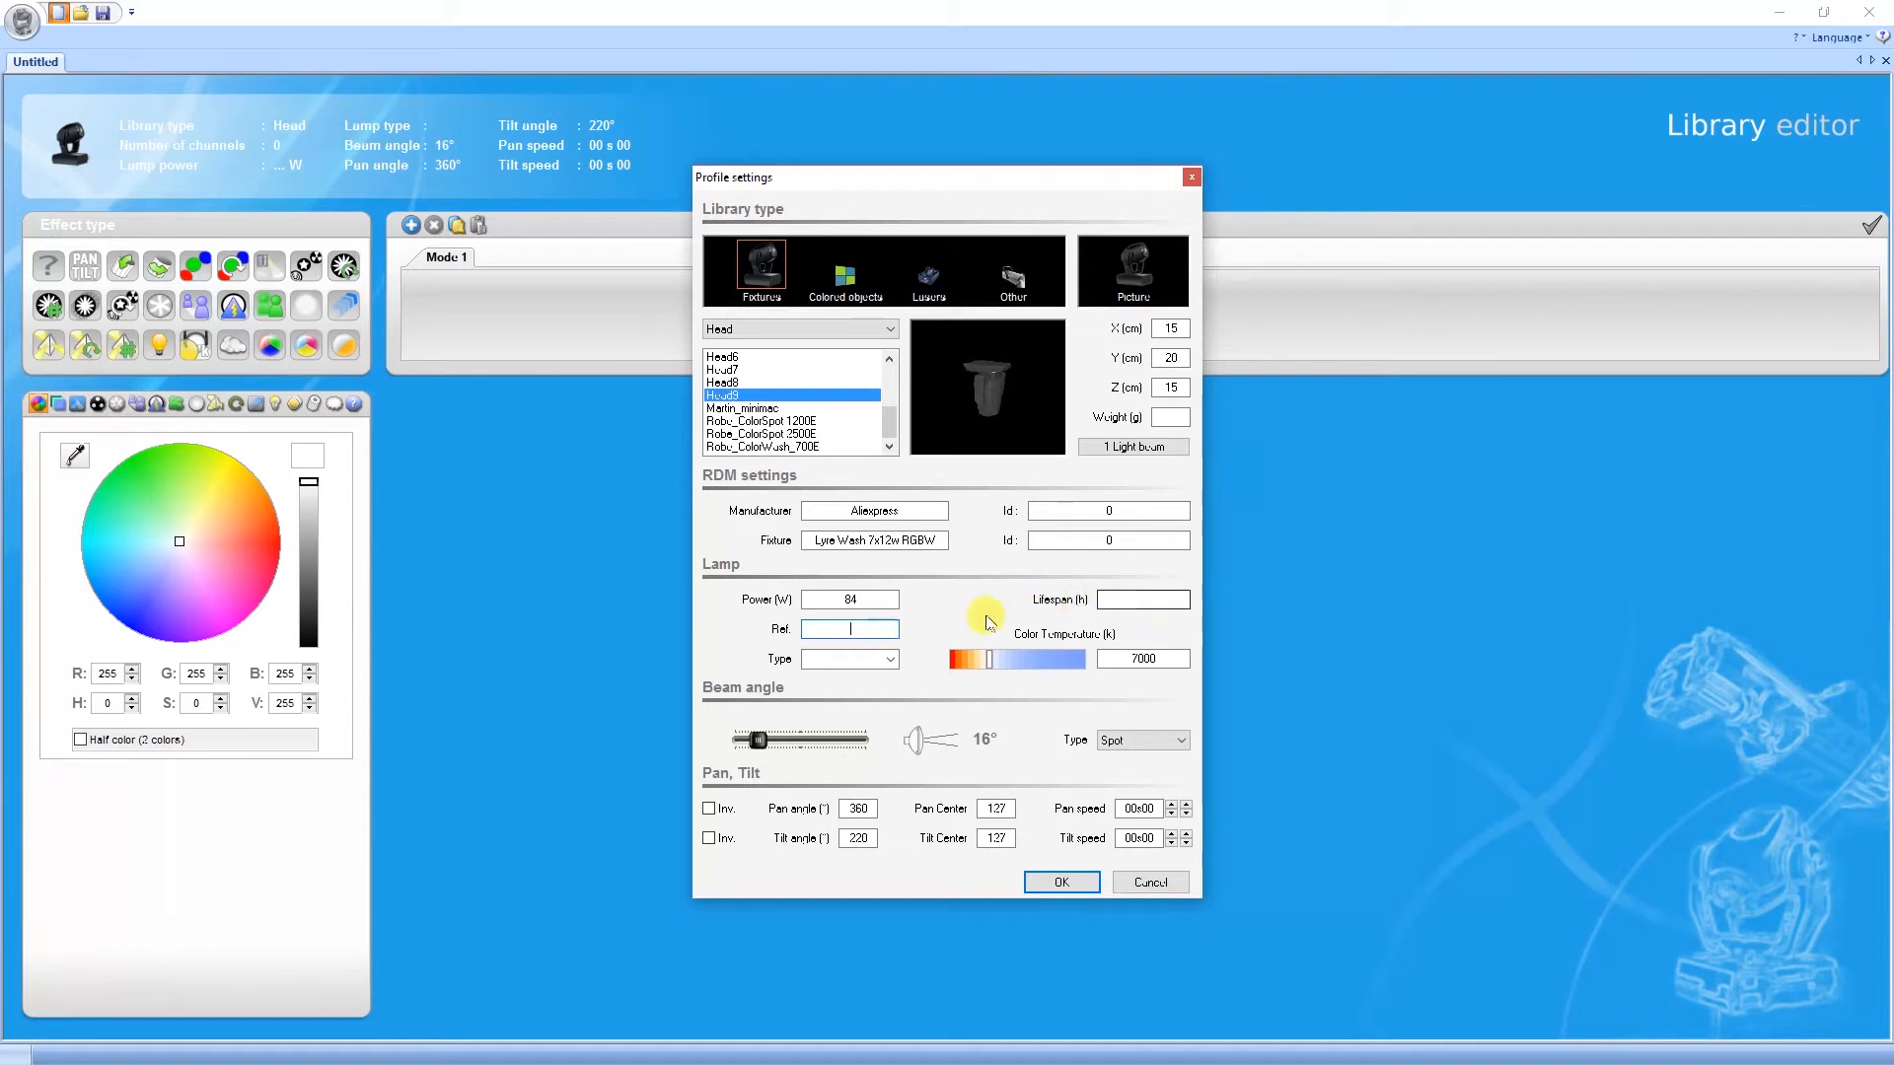
{"action": "left_click", "coordinate": [889, 659]}
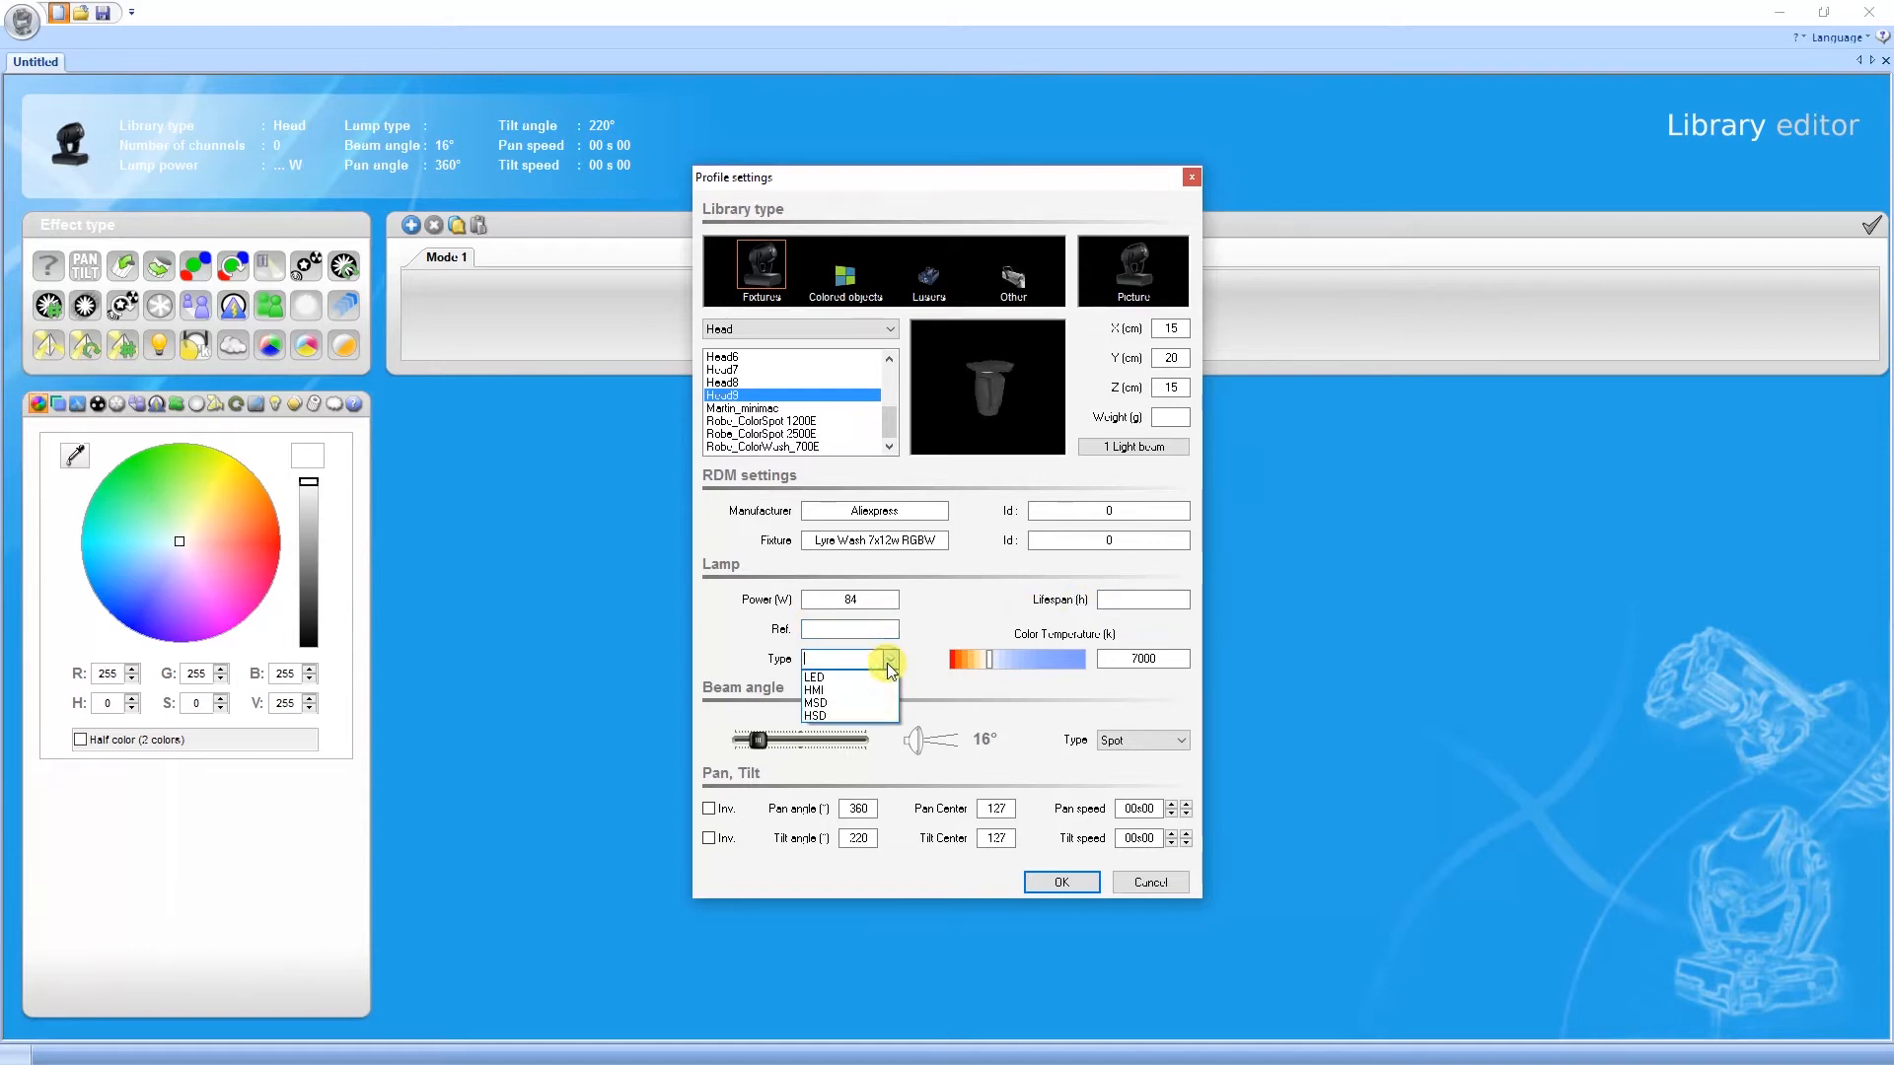
{"action": "left_click", "coordinate": [881, 679]}
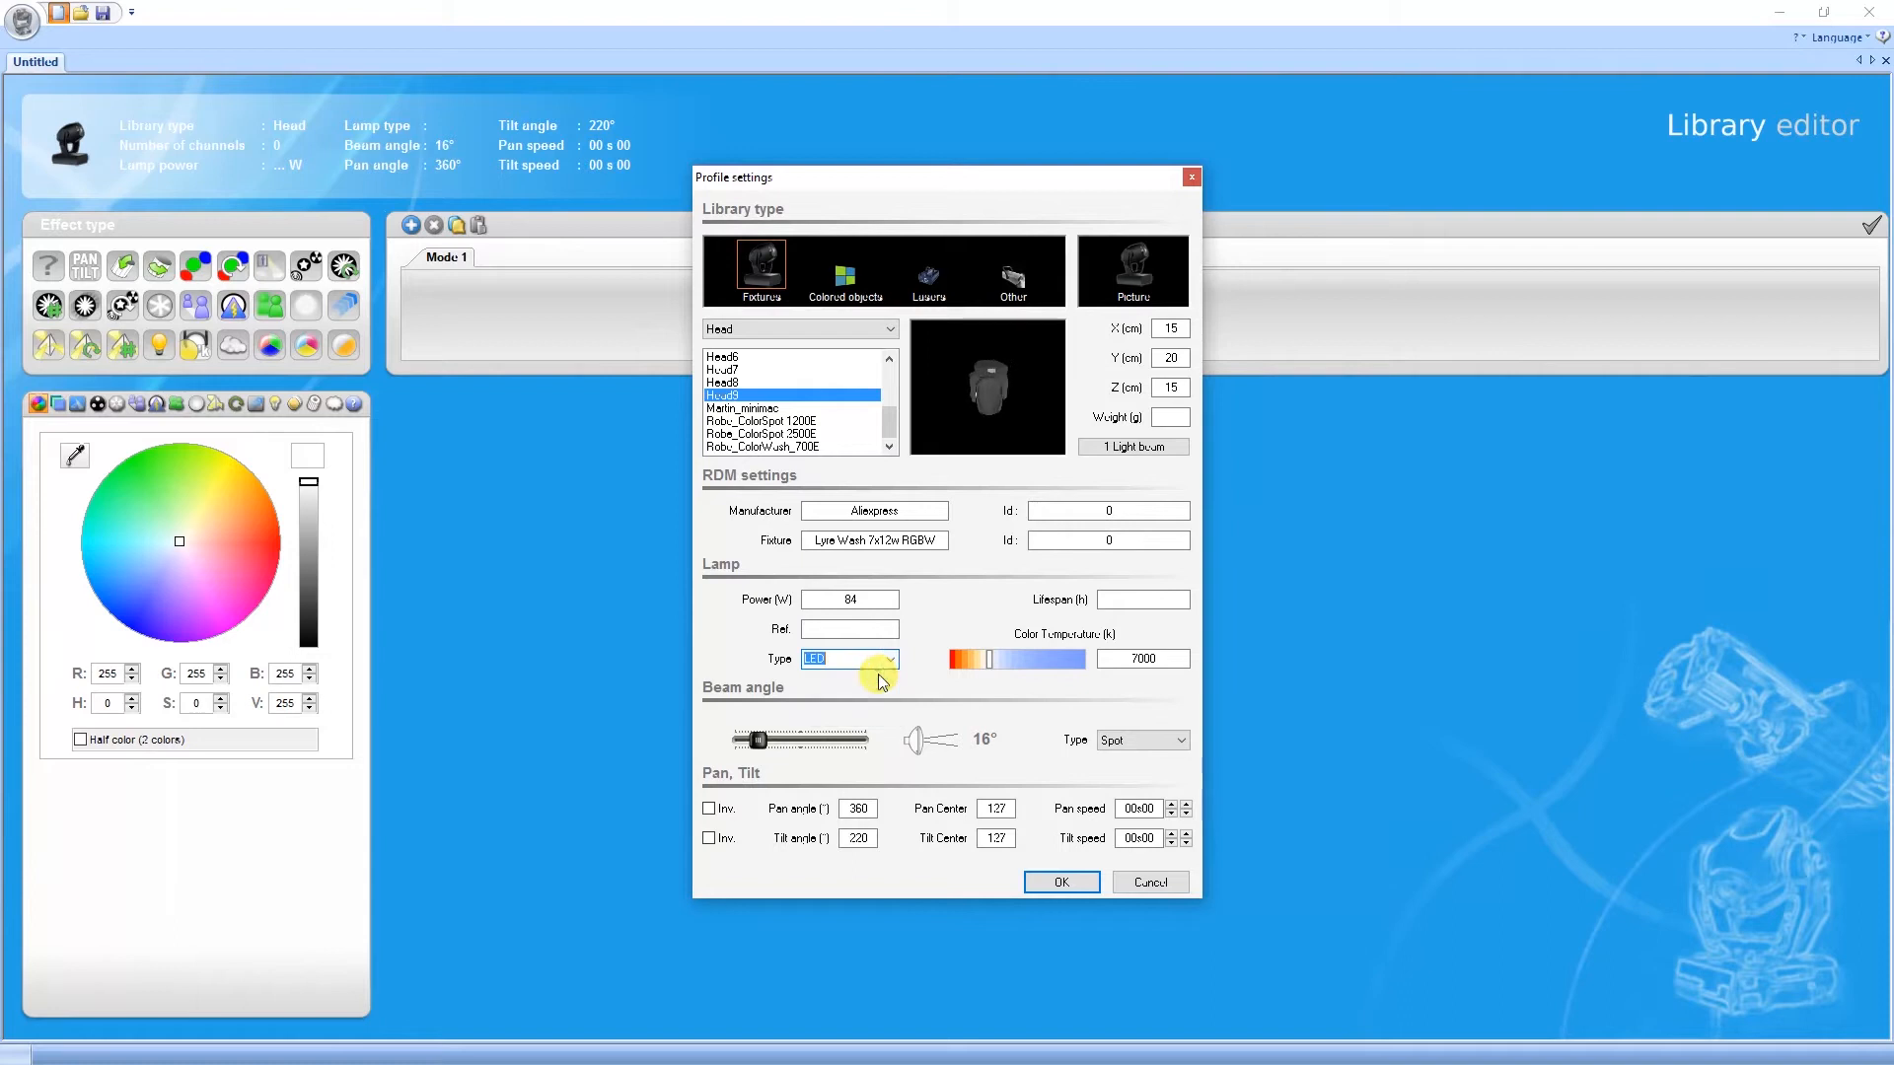
{"action": "double_click", "coordinate": [1169, 658]}
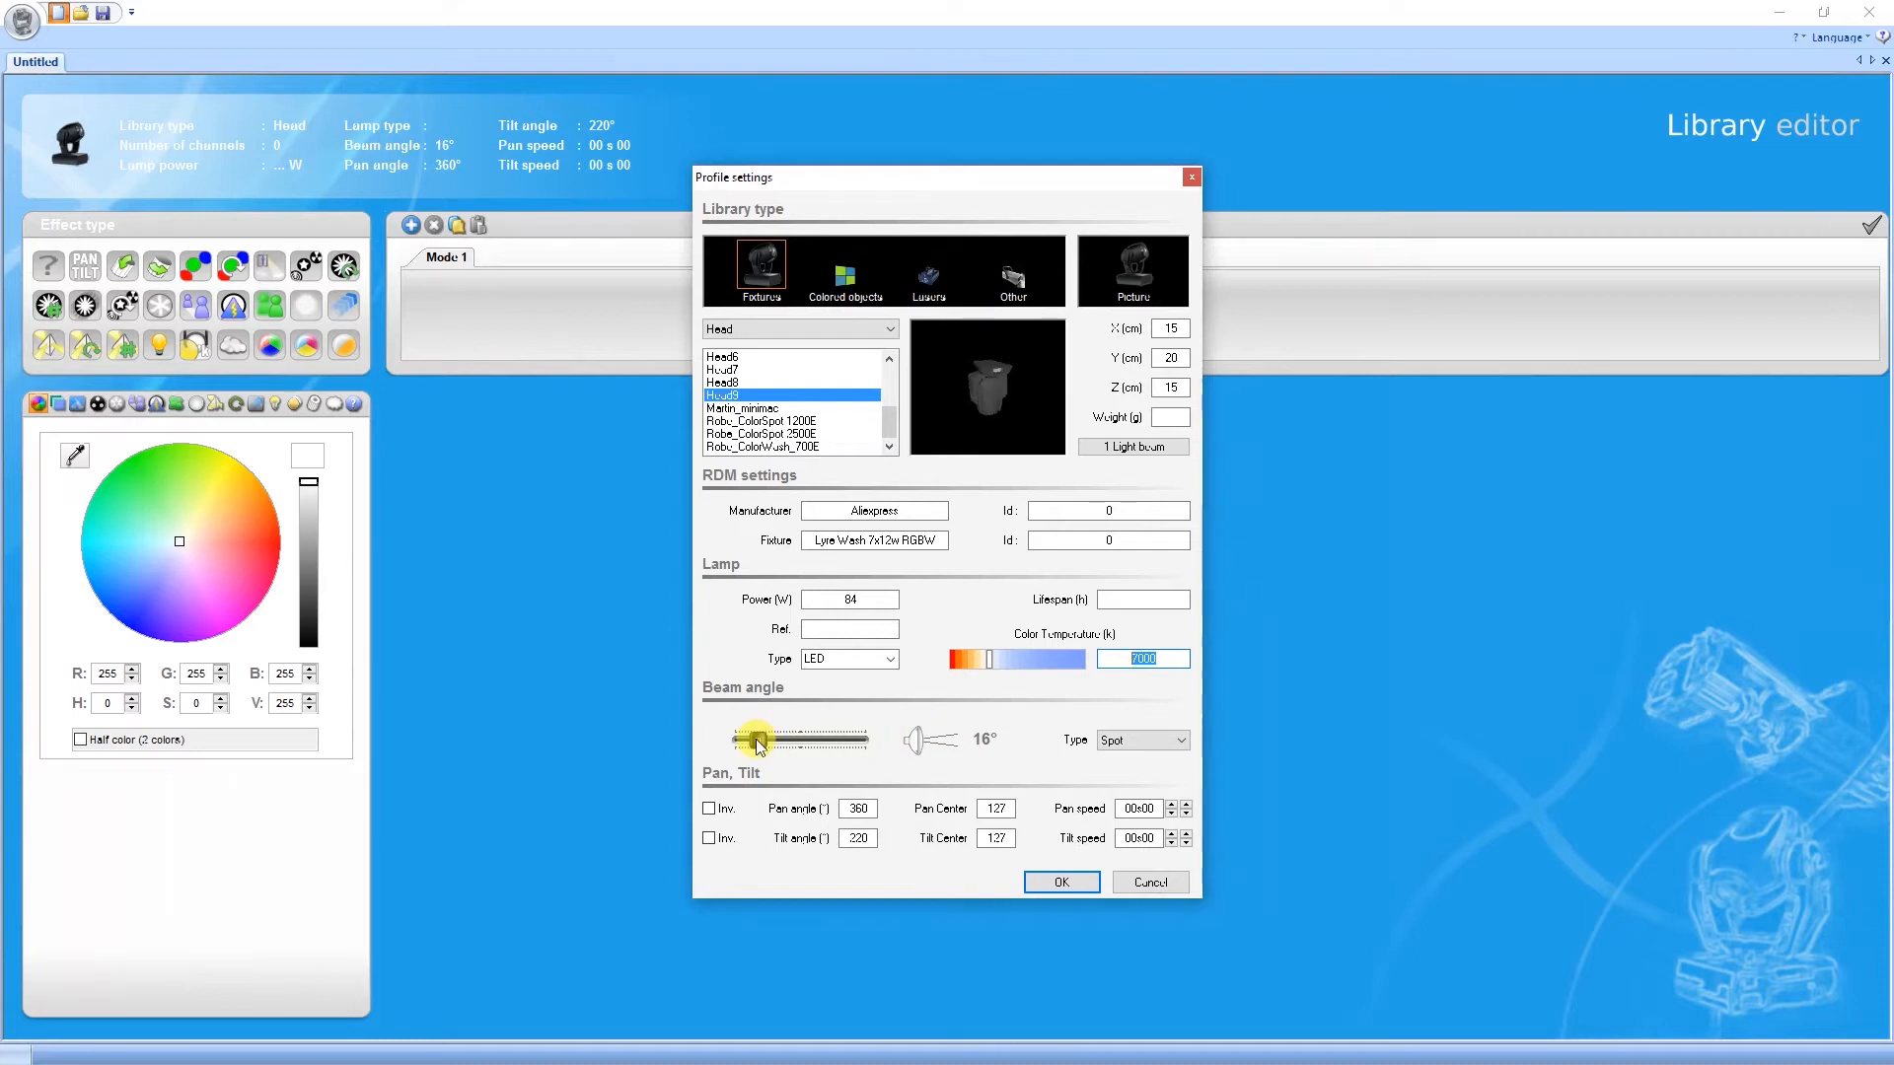
Set the beam angle to 25° and the beam type to Wash.
{"action": "left_click_drag", "start_coordinate": [757, 741], "coordinate": [766, 745]}
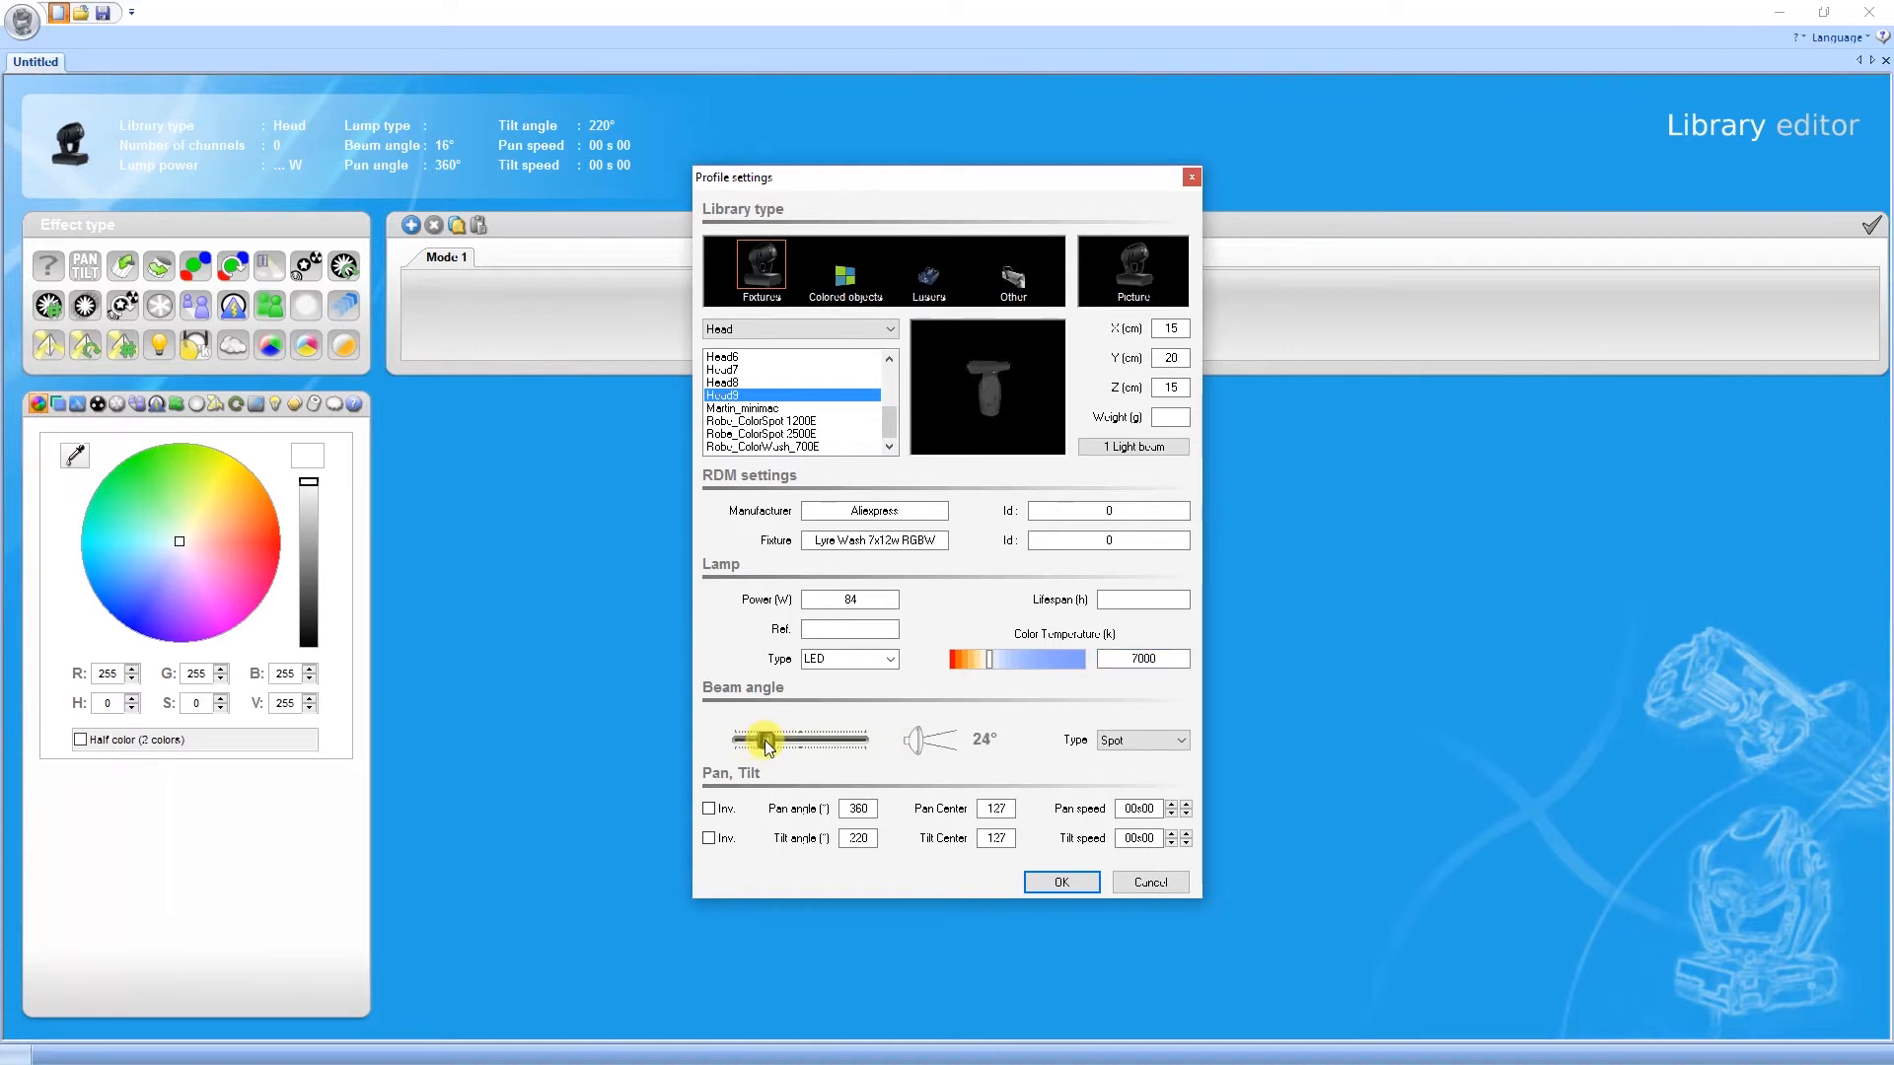
{"action": "left_click", "coordinate": [1174, 741]}
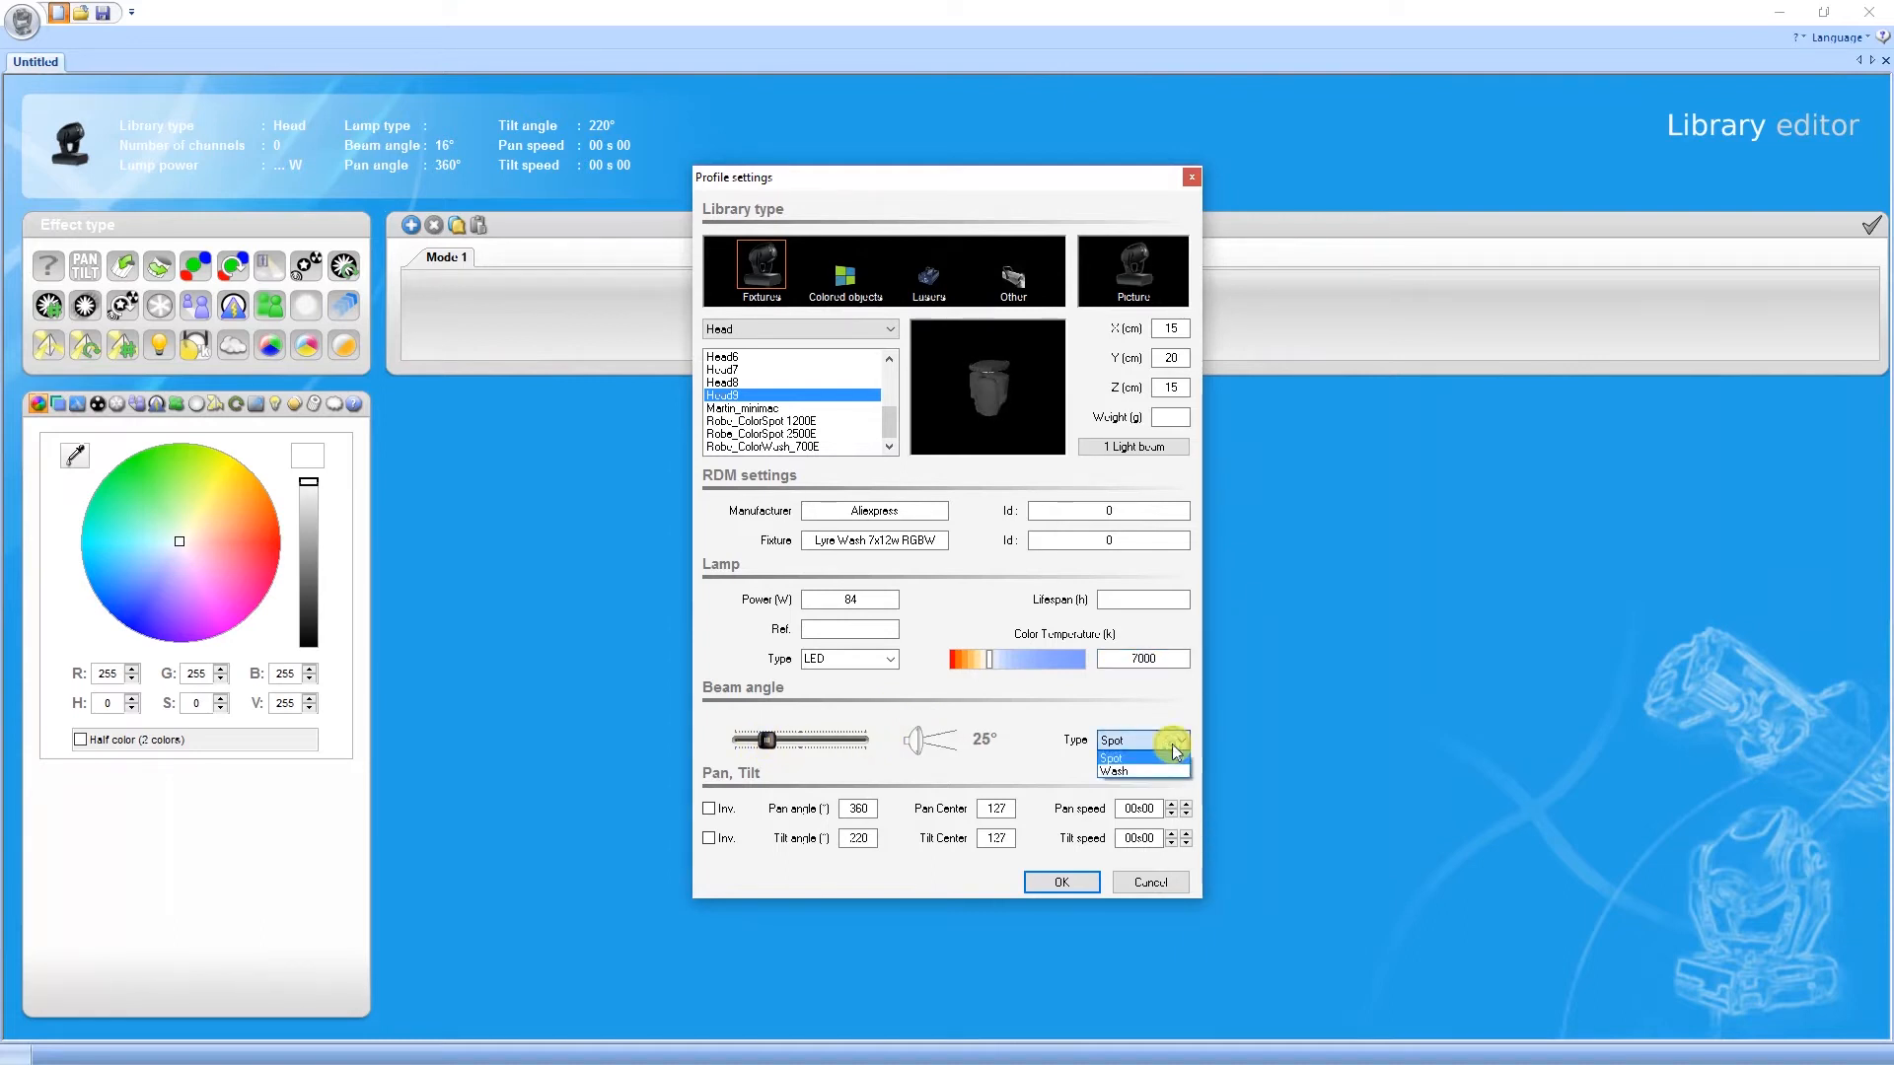
{"action": "left_click", "coordinate": [1157, 767]}
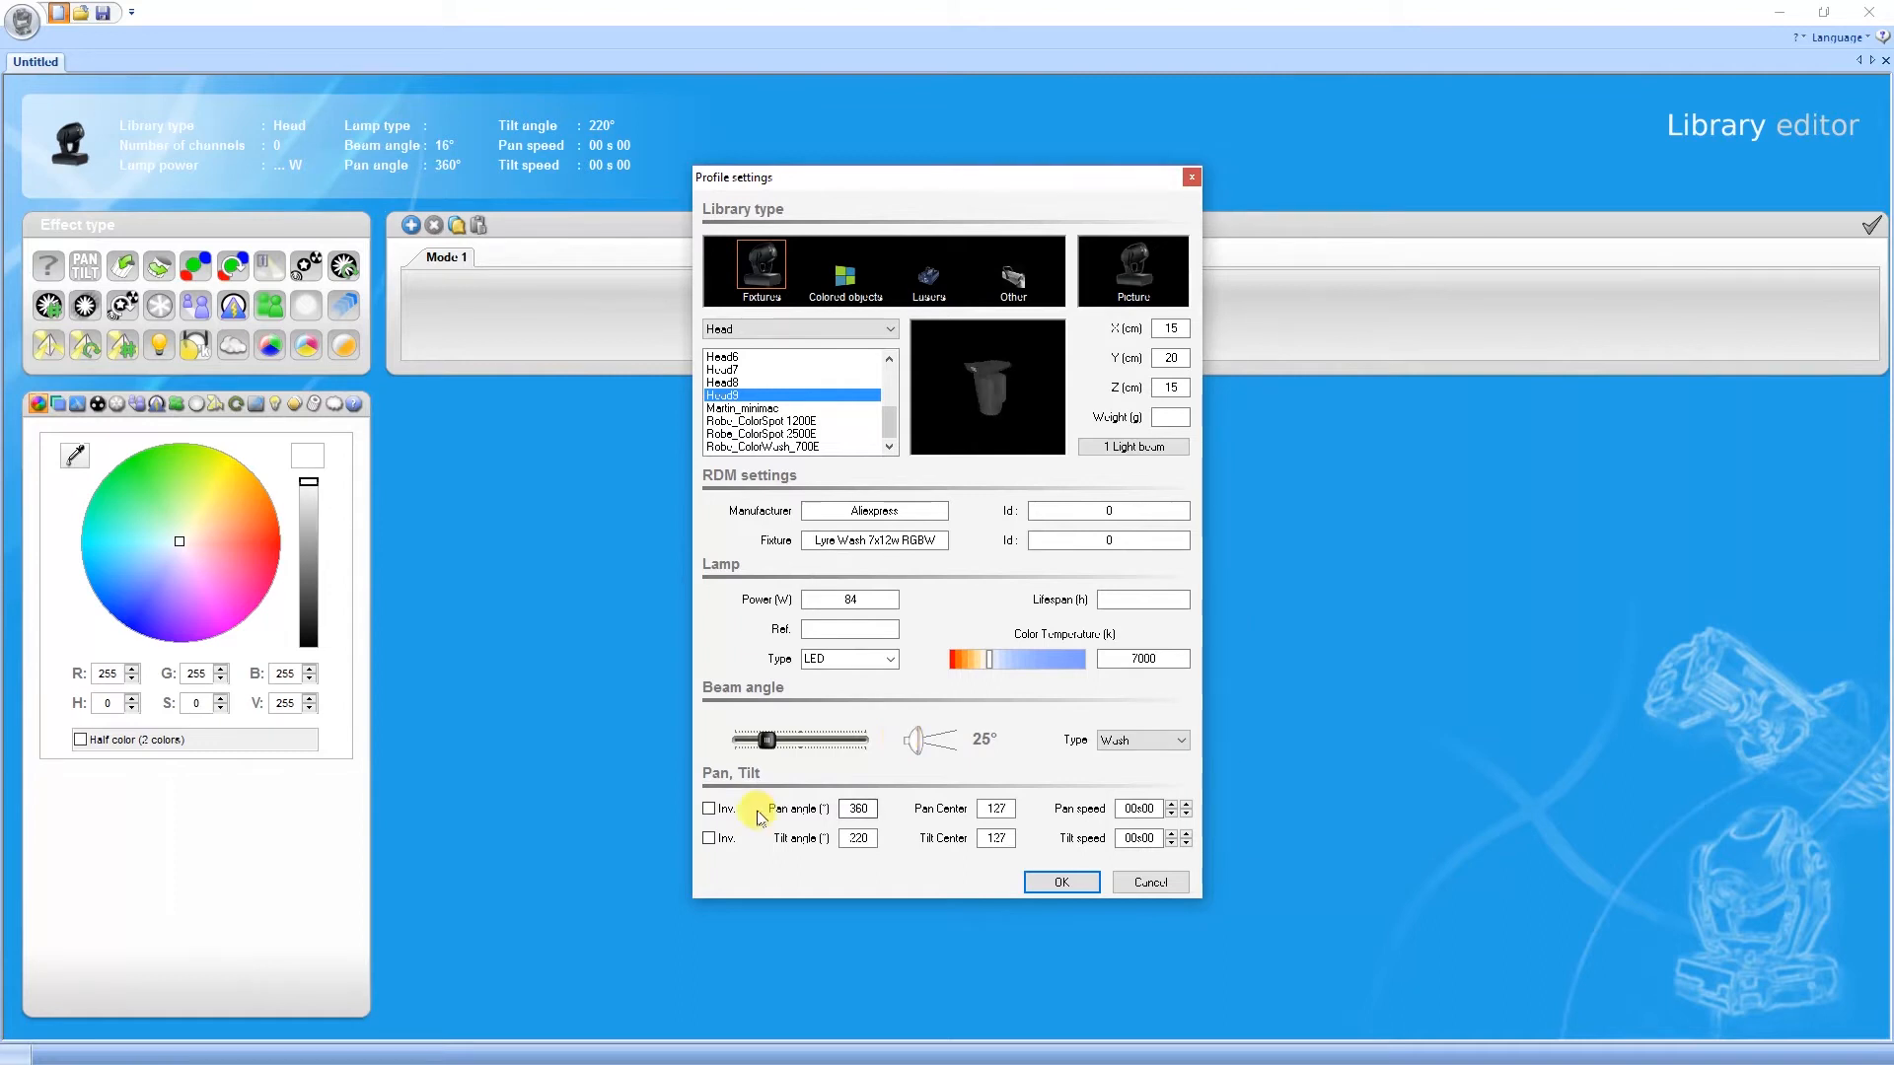
Set the pan angle to 540° and the tilt angle to 270°.
{"action": "double_click", "coordinate": [856, 811]}
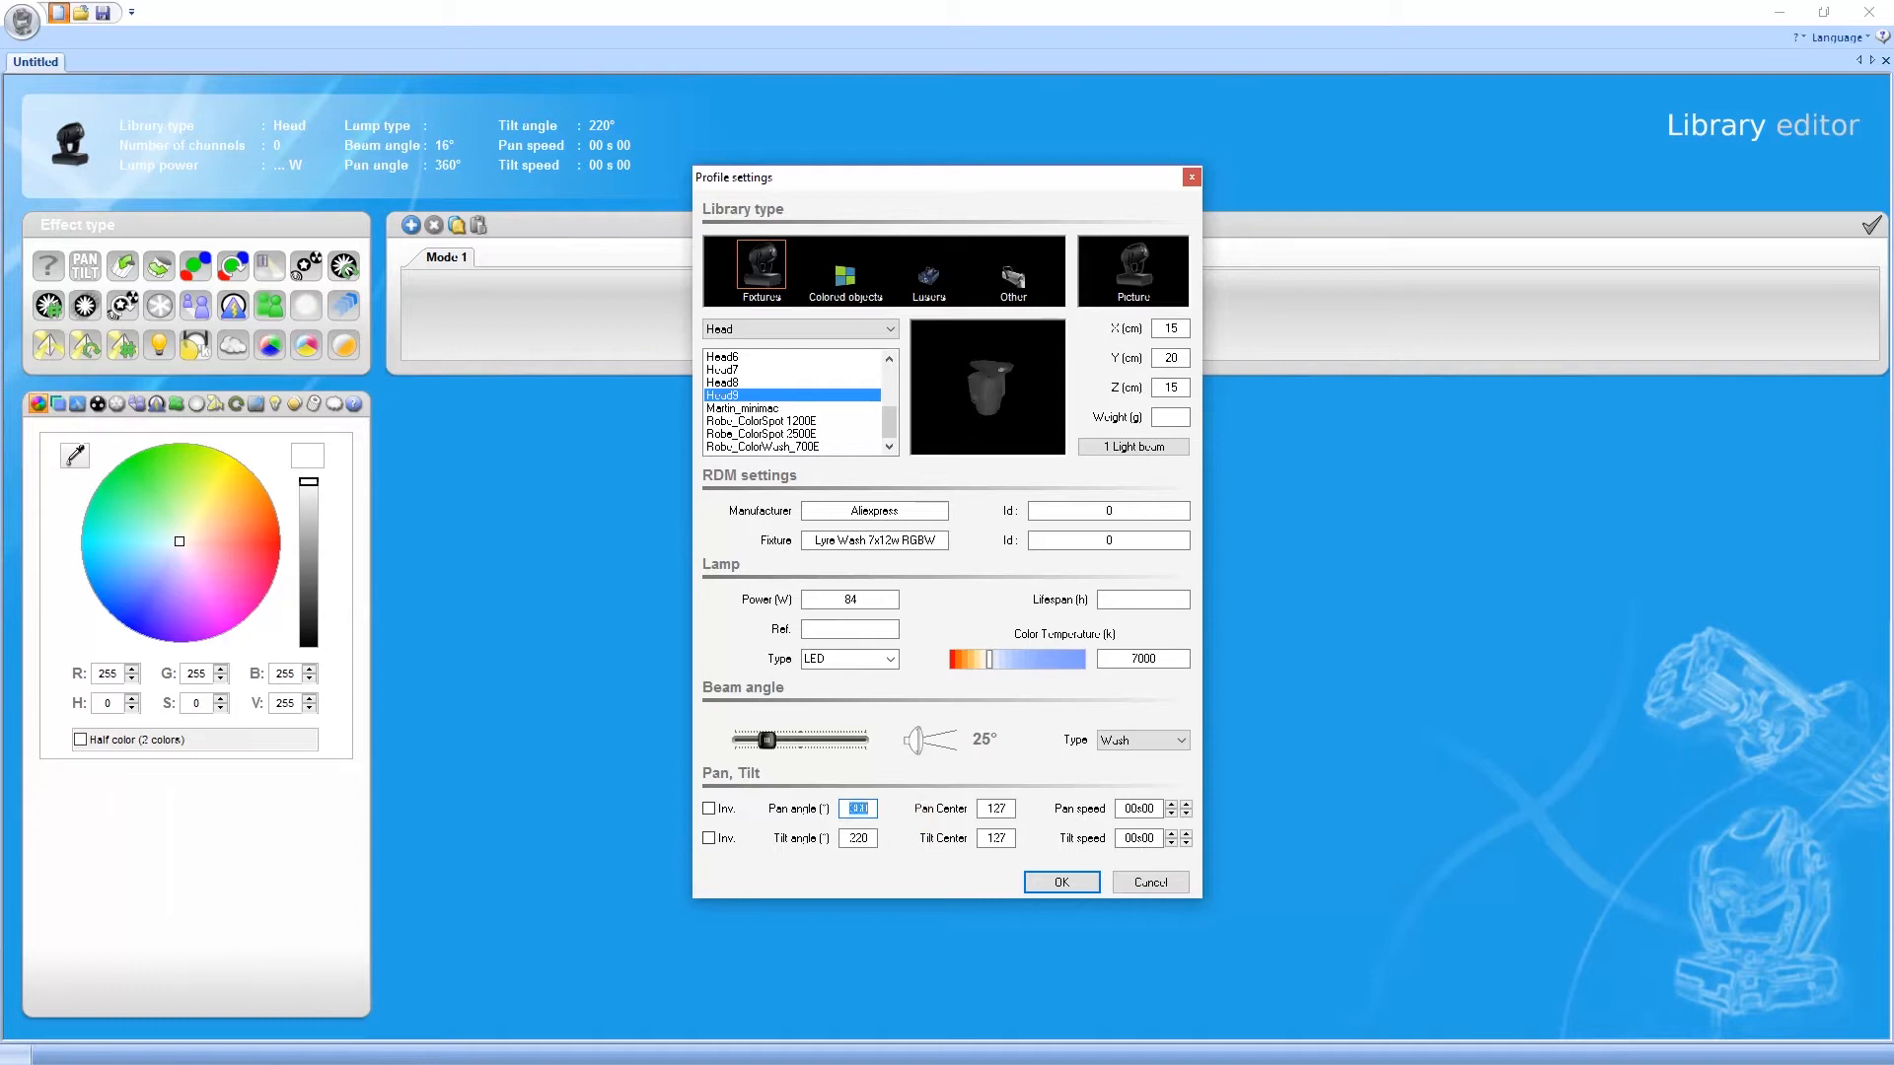
{"action": "double_click", "coordinate": [849, 839]}
{"action": "type", "text": "2"}
Set the pan center to 270 and the tilt center to 135, and confirm the profile settings.
{"action": "left_click", "coordinate": [990, 808]}
{"action": "double_click", "coordinate": [989, 808]}
{"action": "type", "text": "270"}
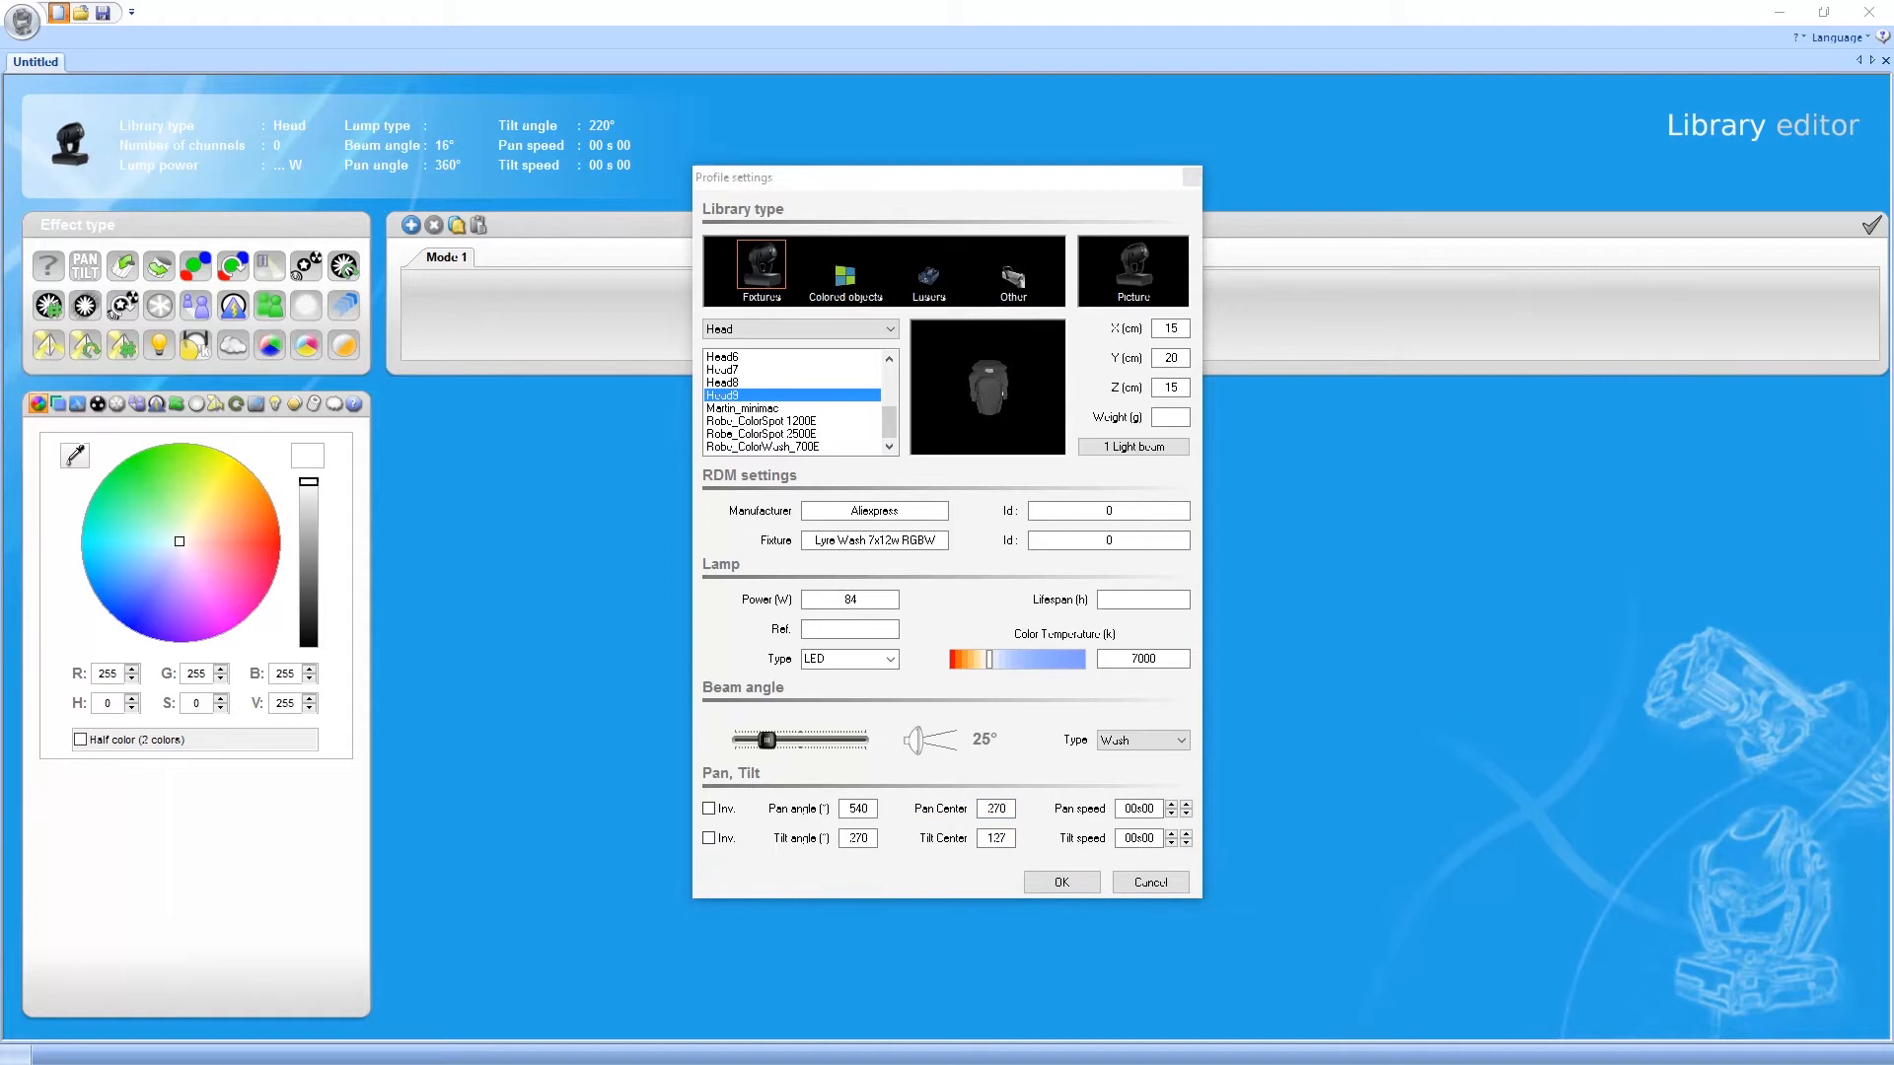
{"action": "left_click", "coordinate": [994, 836]}
{"action": "double_click", "coordinate": [999, 837]}
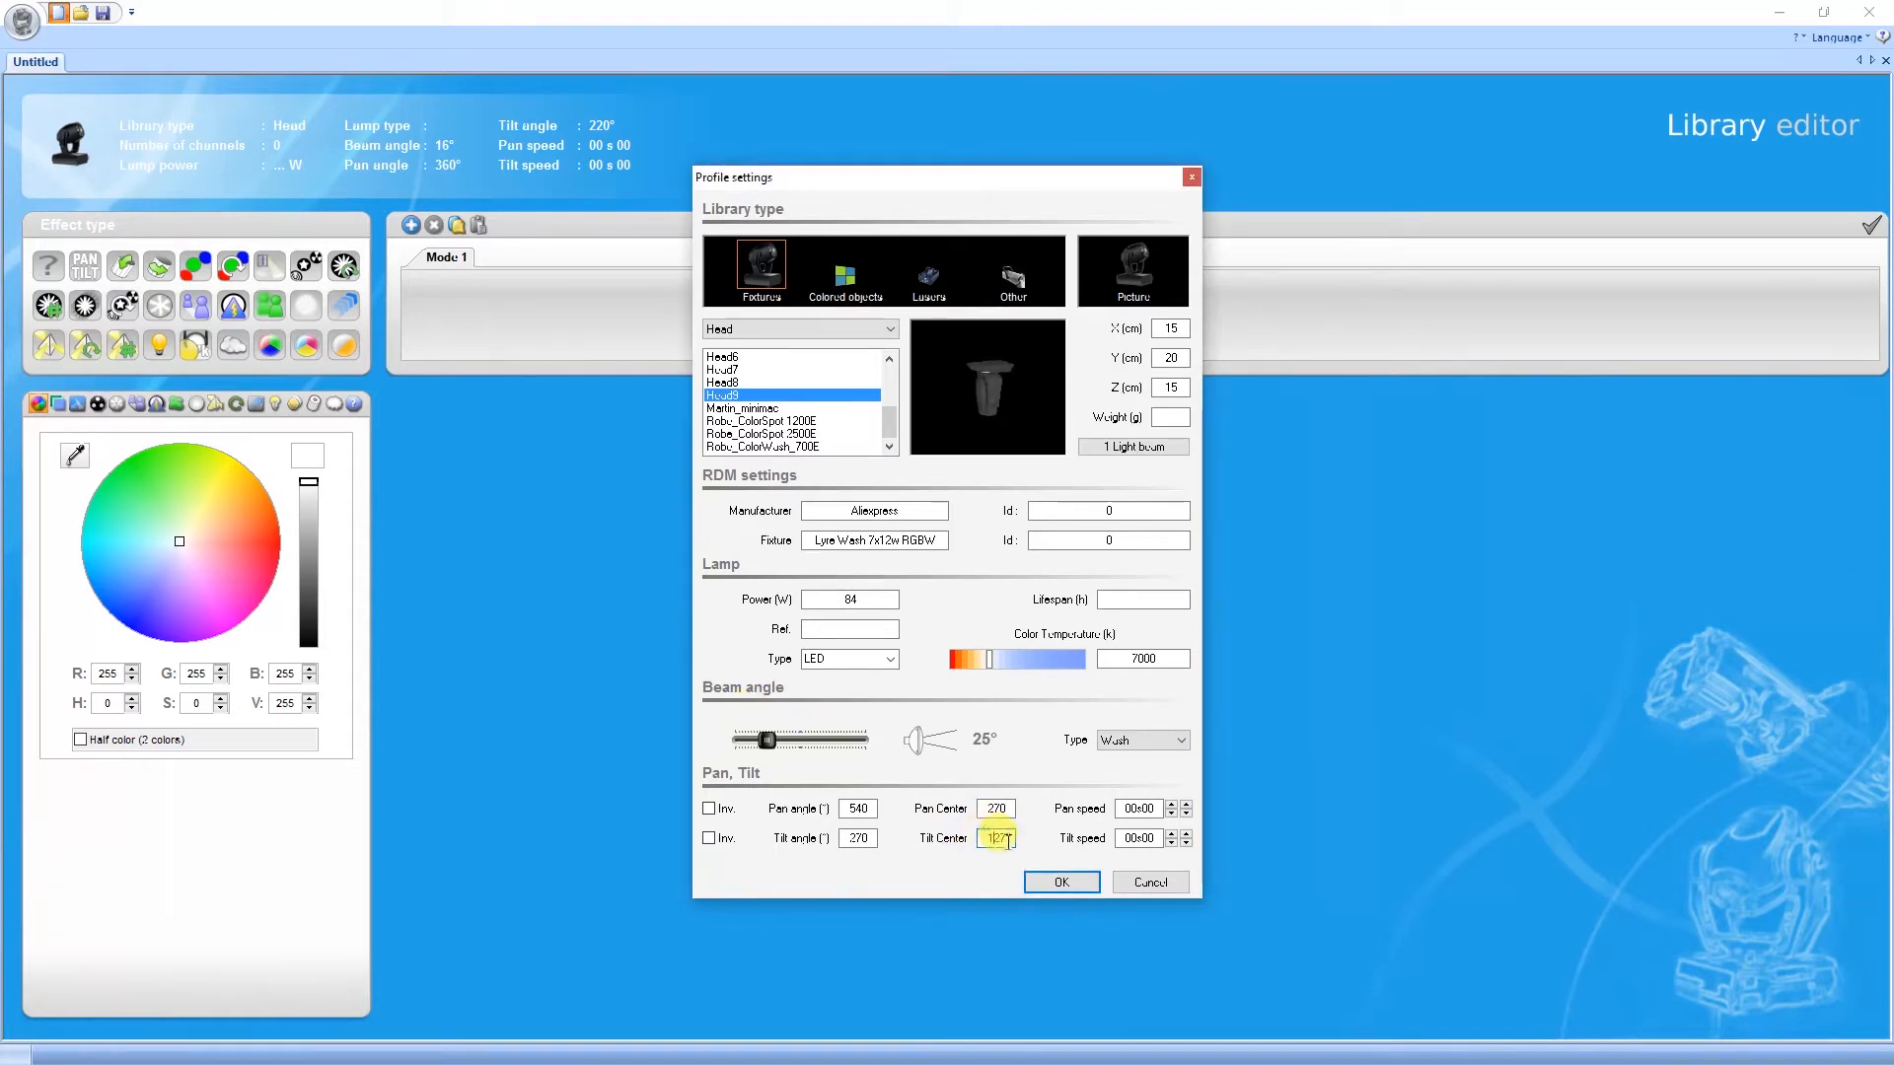
{"action": "type", "text": "135"}
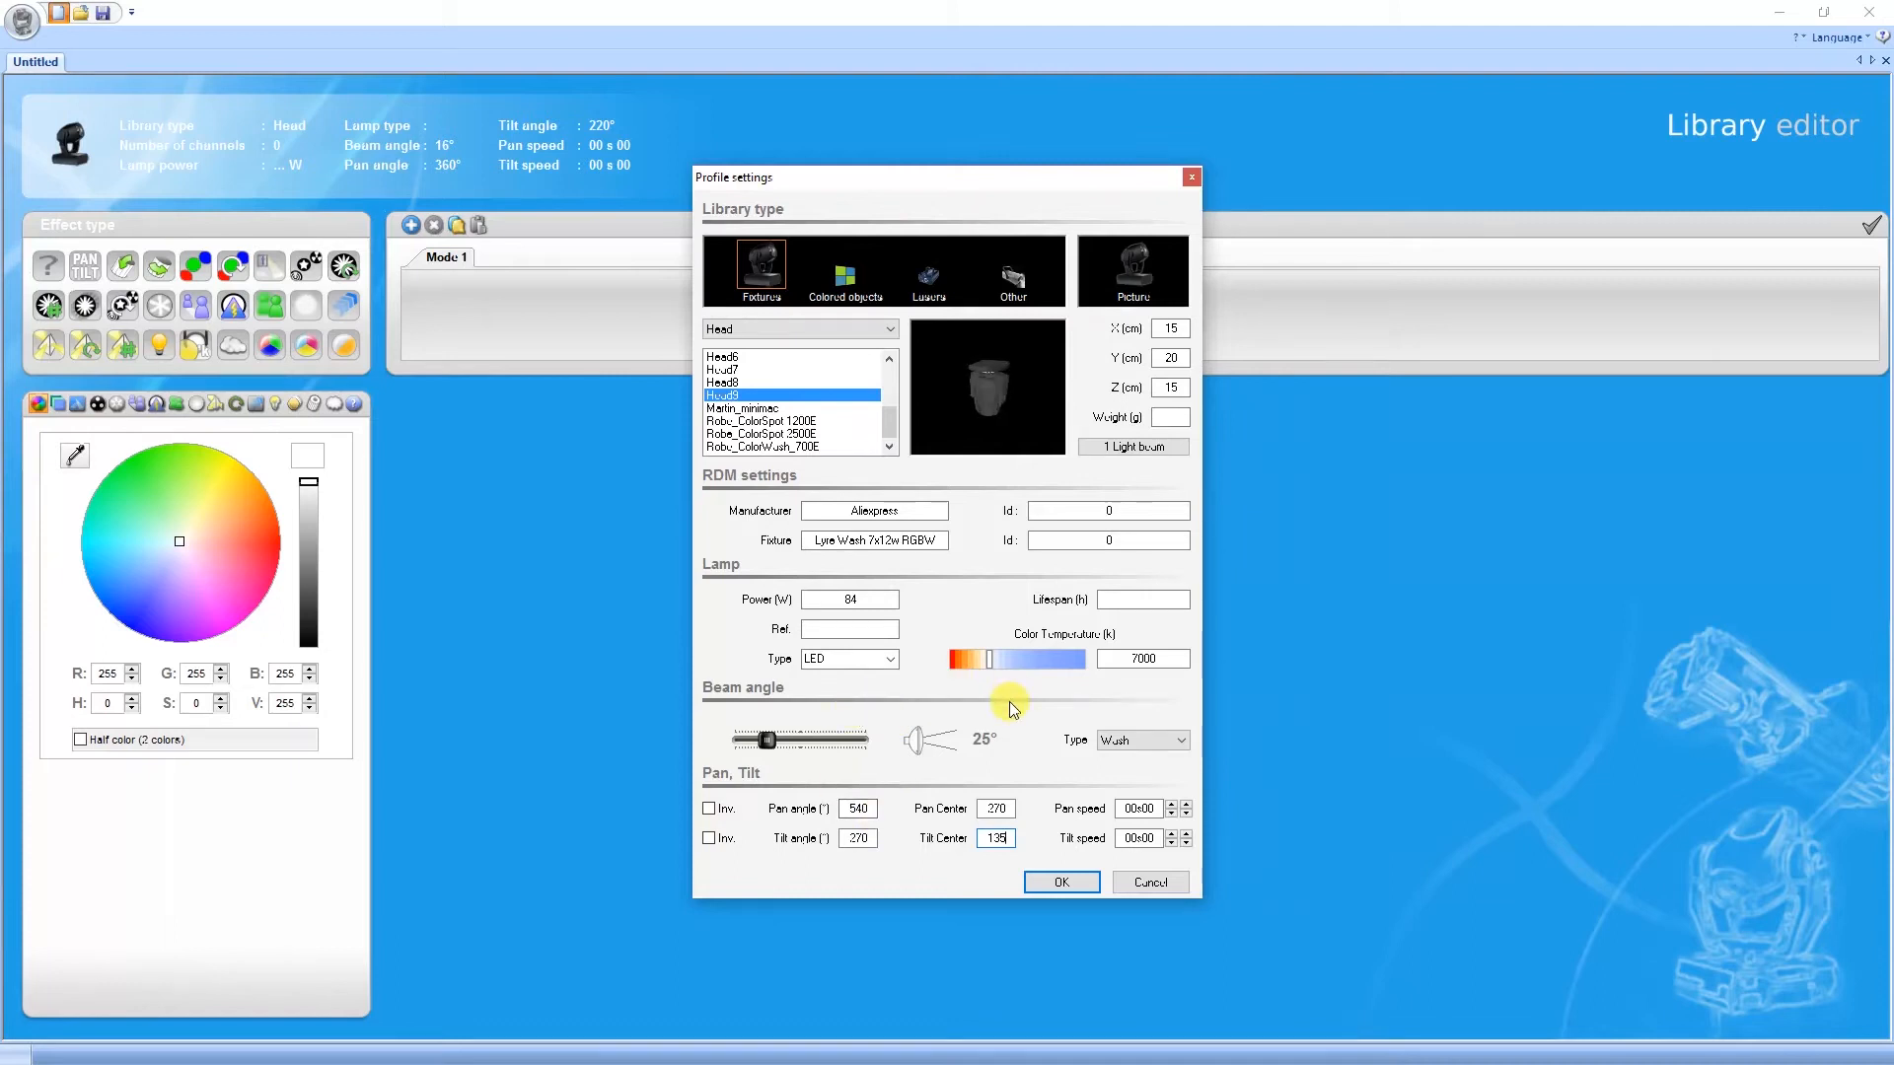
{"action": "left_click", "coordinate": [1062, 883]}
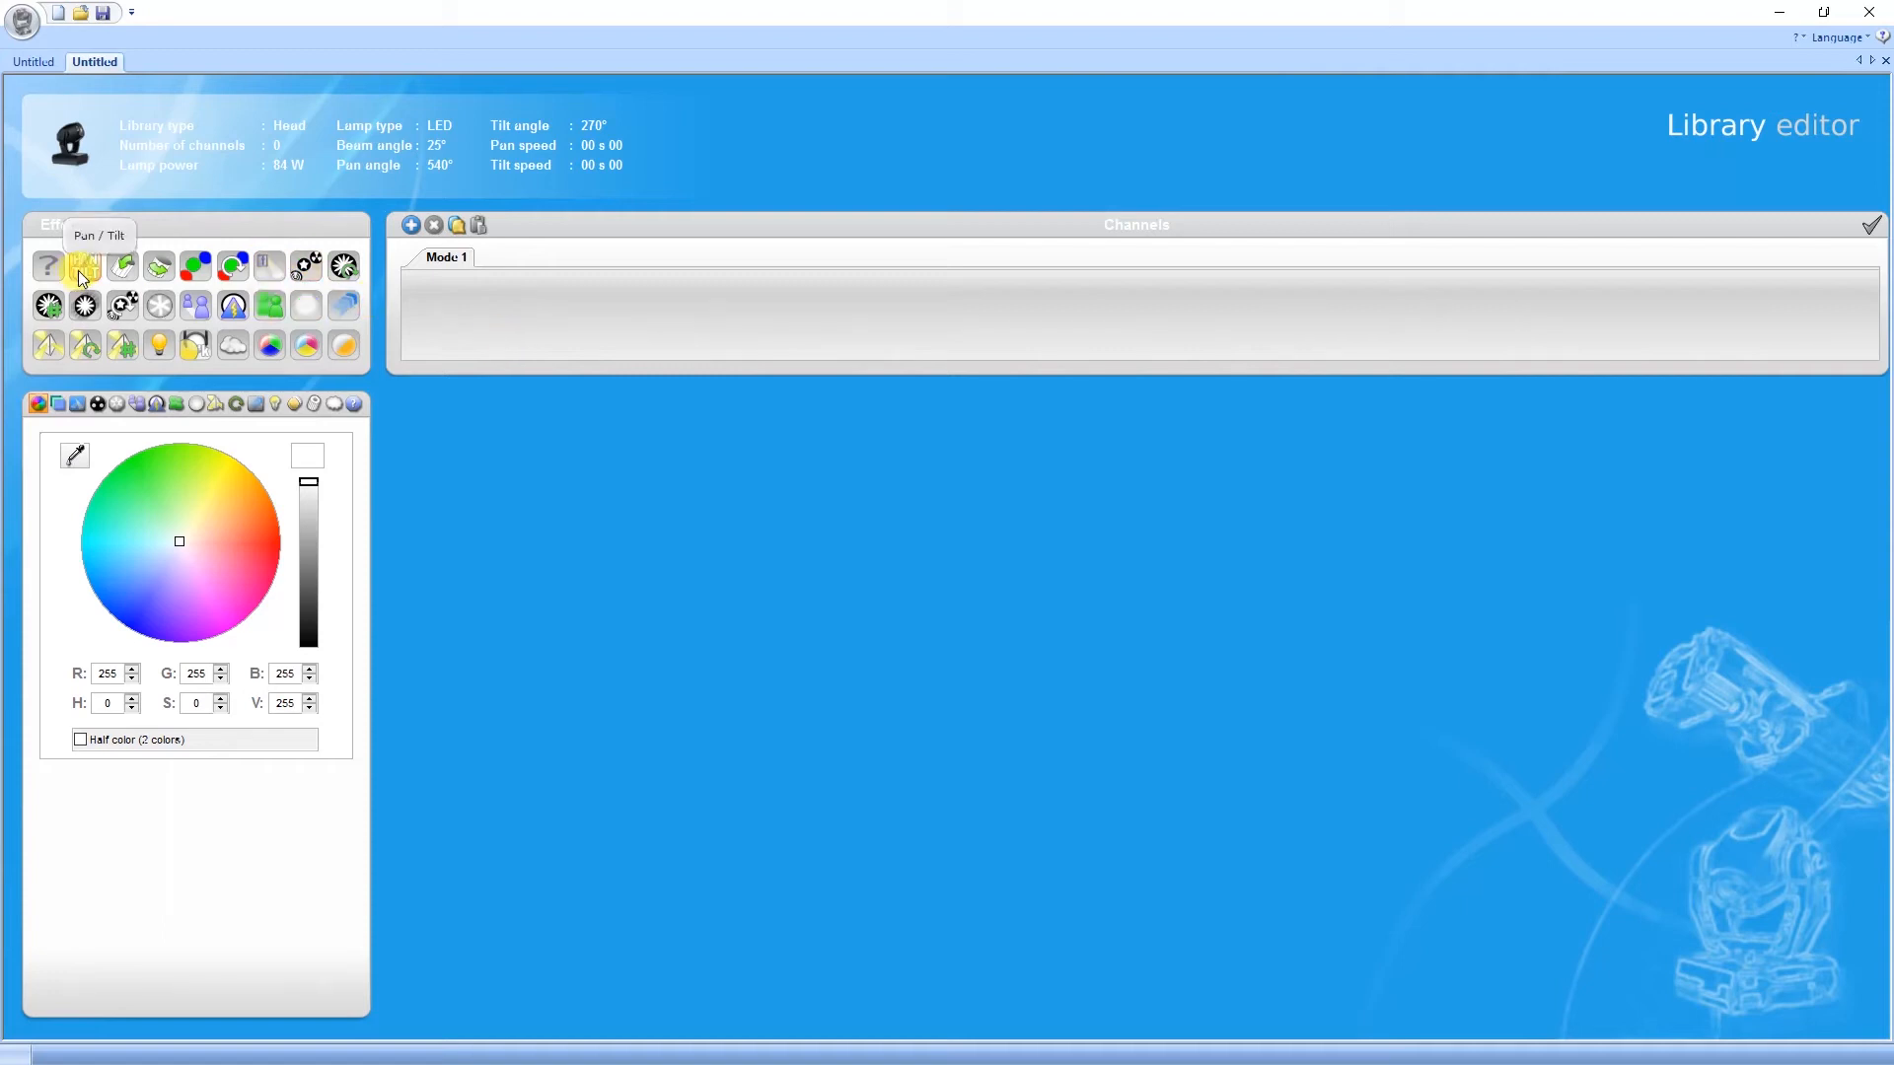
Add a second channel mode beside Mode 1 and delete it again.
{"action": "left_click_drag", "start_coordinate": [82, 279], "coordinate": [451, 332]}
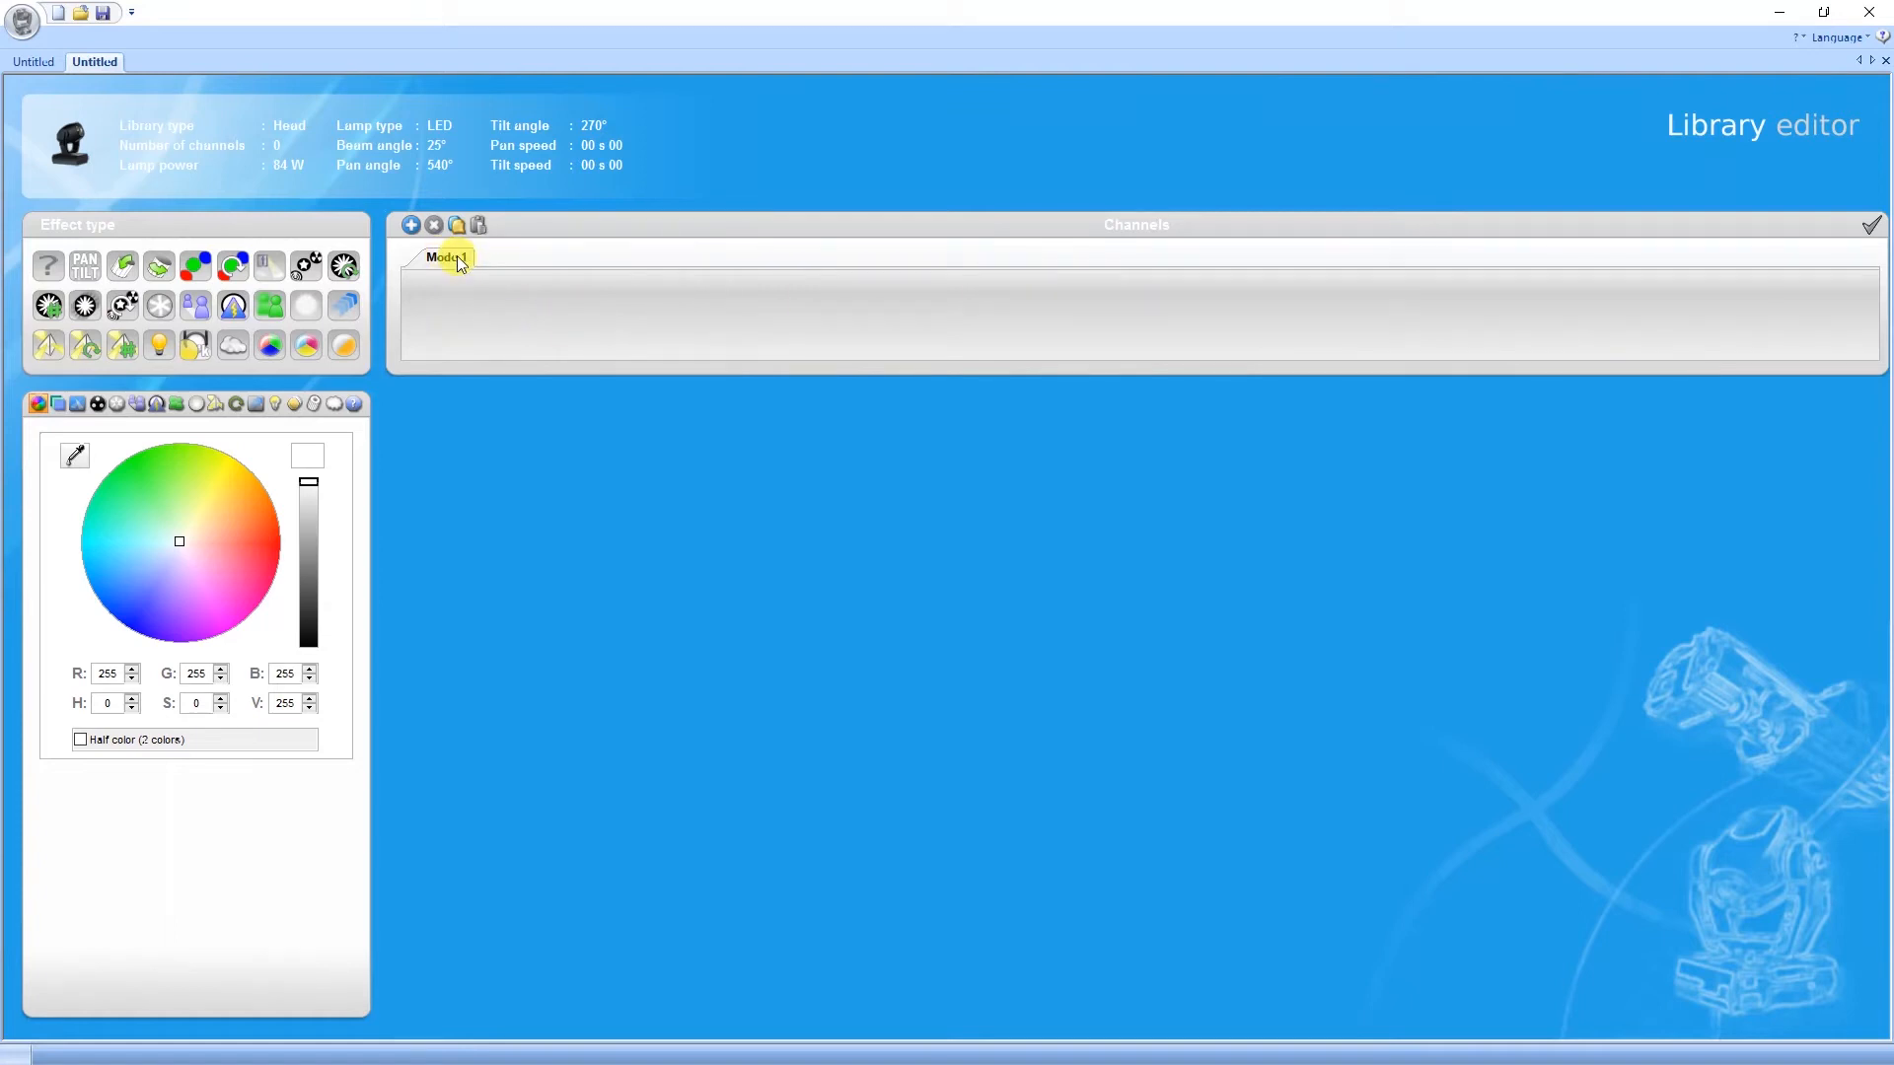
{"action": "left_click", "coordinate": [412, 225]}
{"action": "left_click", "coordinate": [435, 262]}
{"action": "left_click", "coordinate": [496, 258]}
{"action": "left_click", "coordinate": [435, 229]}
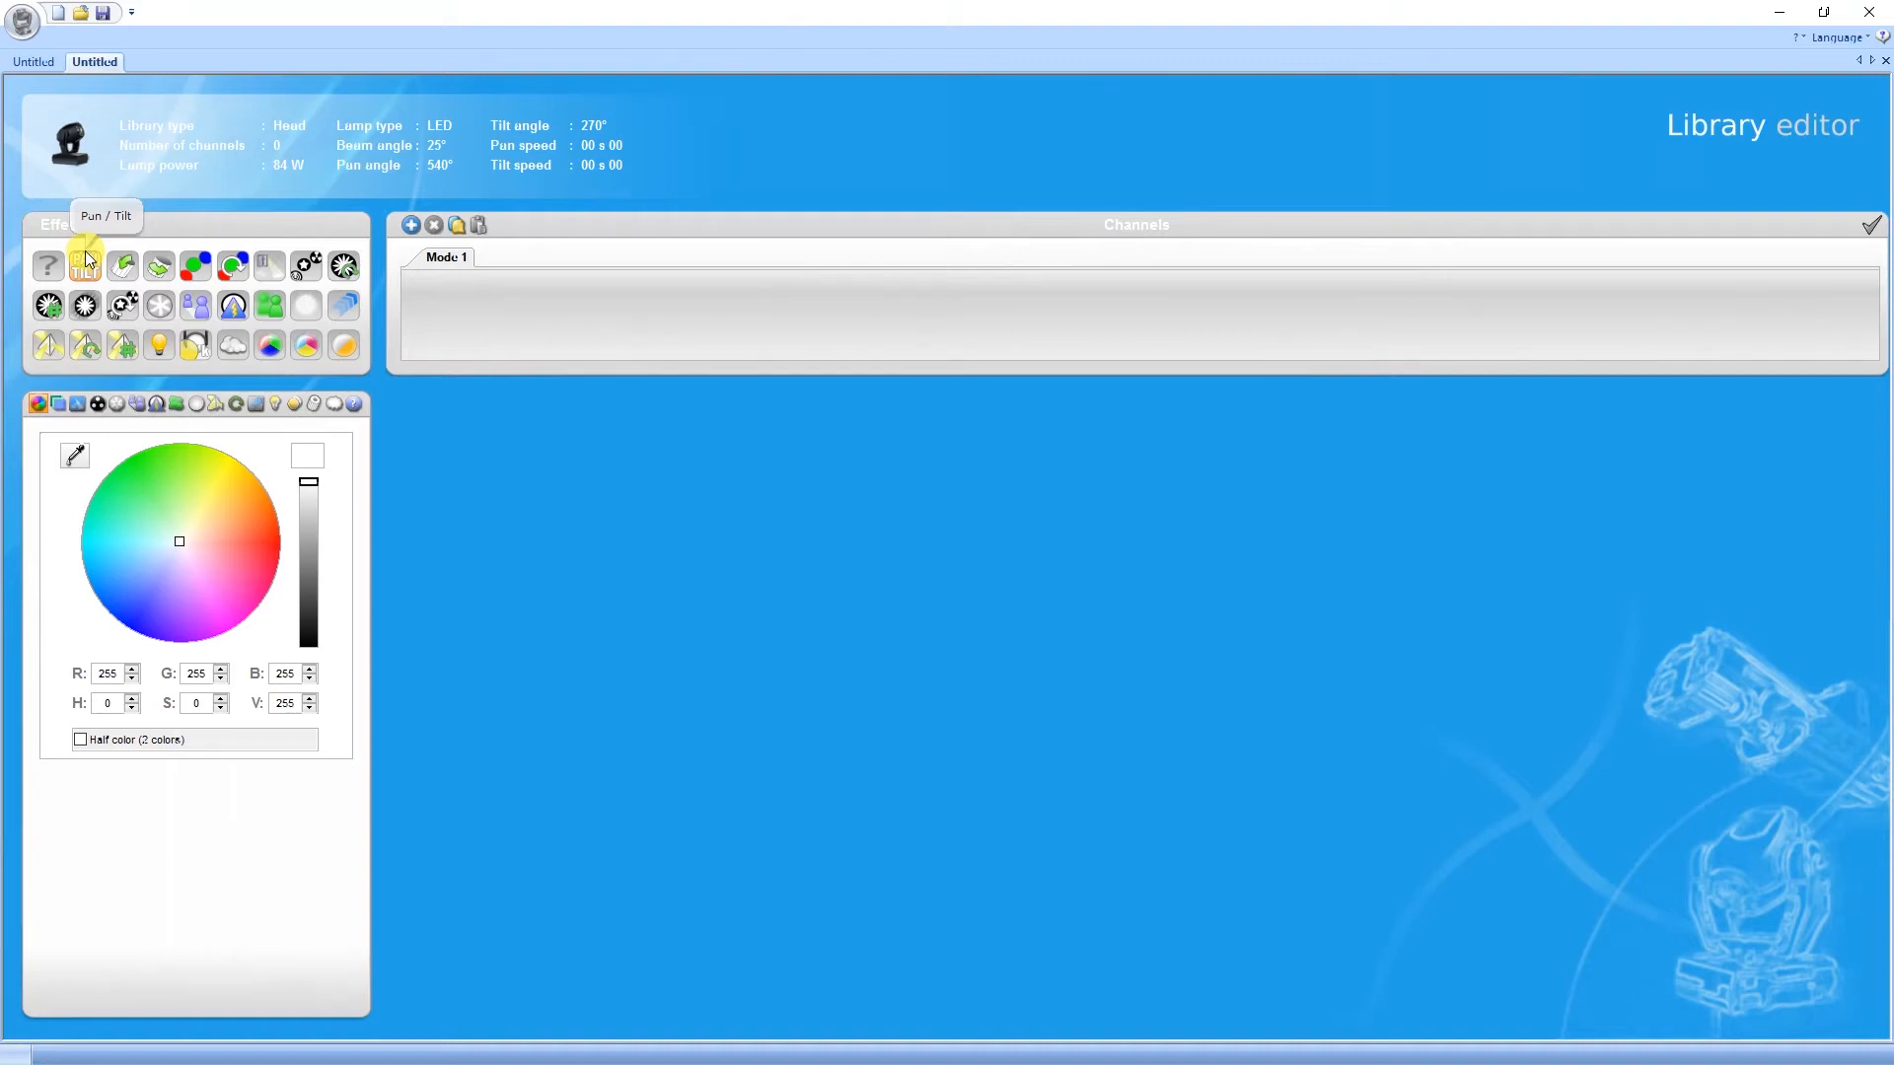
Add Pan and Tilt channels to Mode 1 and enable the Fine channel for both.
{"action": "left_click_drag", "start_coordinate": [86, 263], "coordinate": [482, 310]}
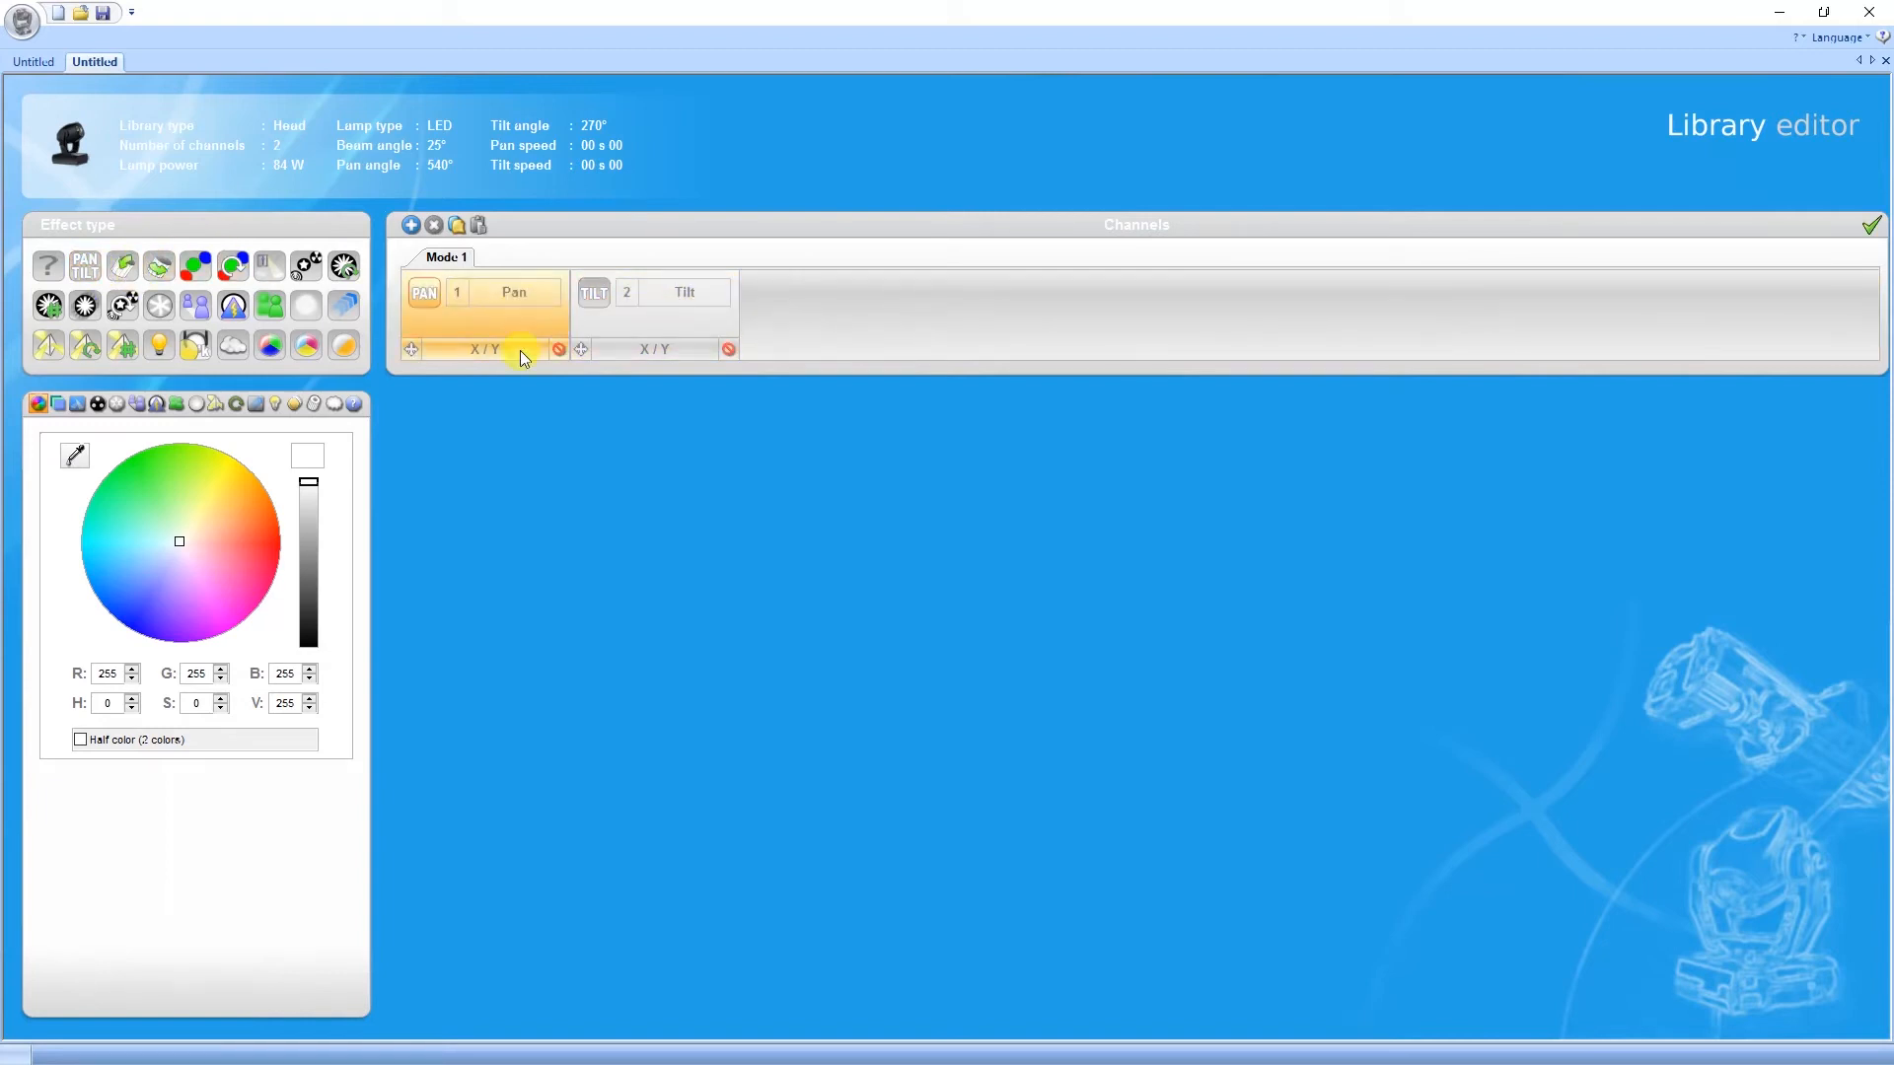
{"action": "right_click", "coordinate": [623, 300]}
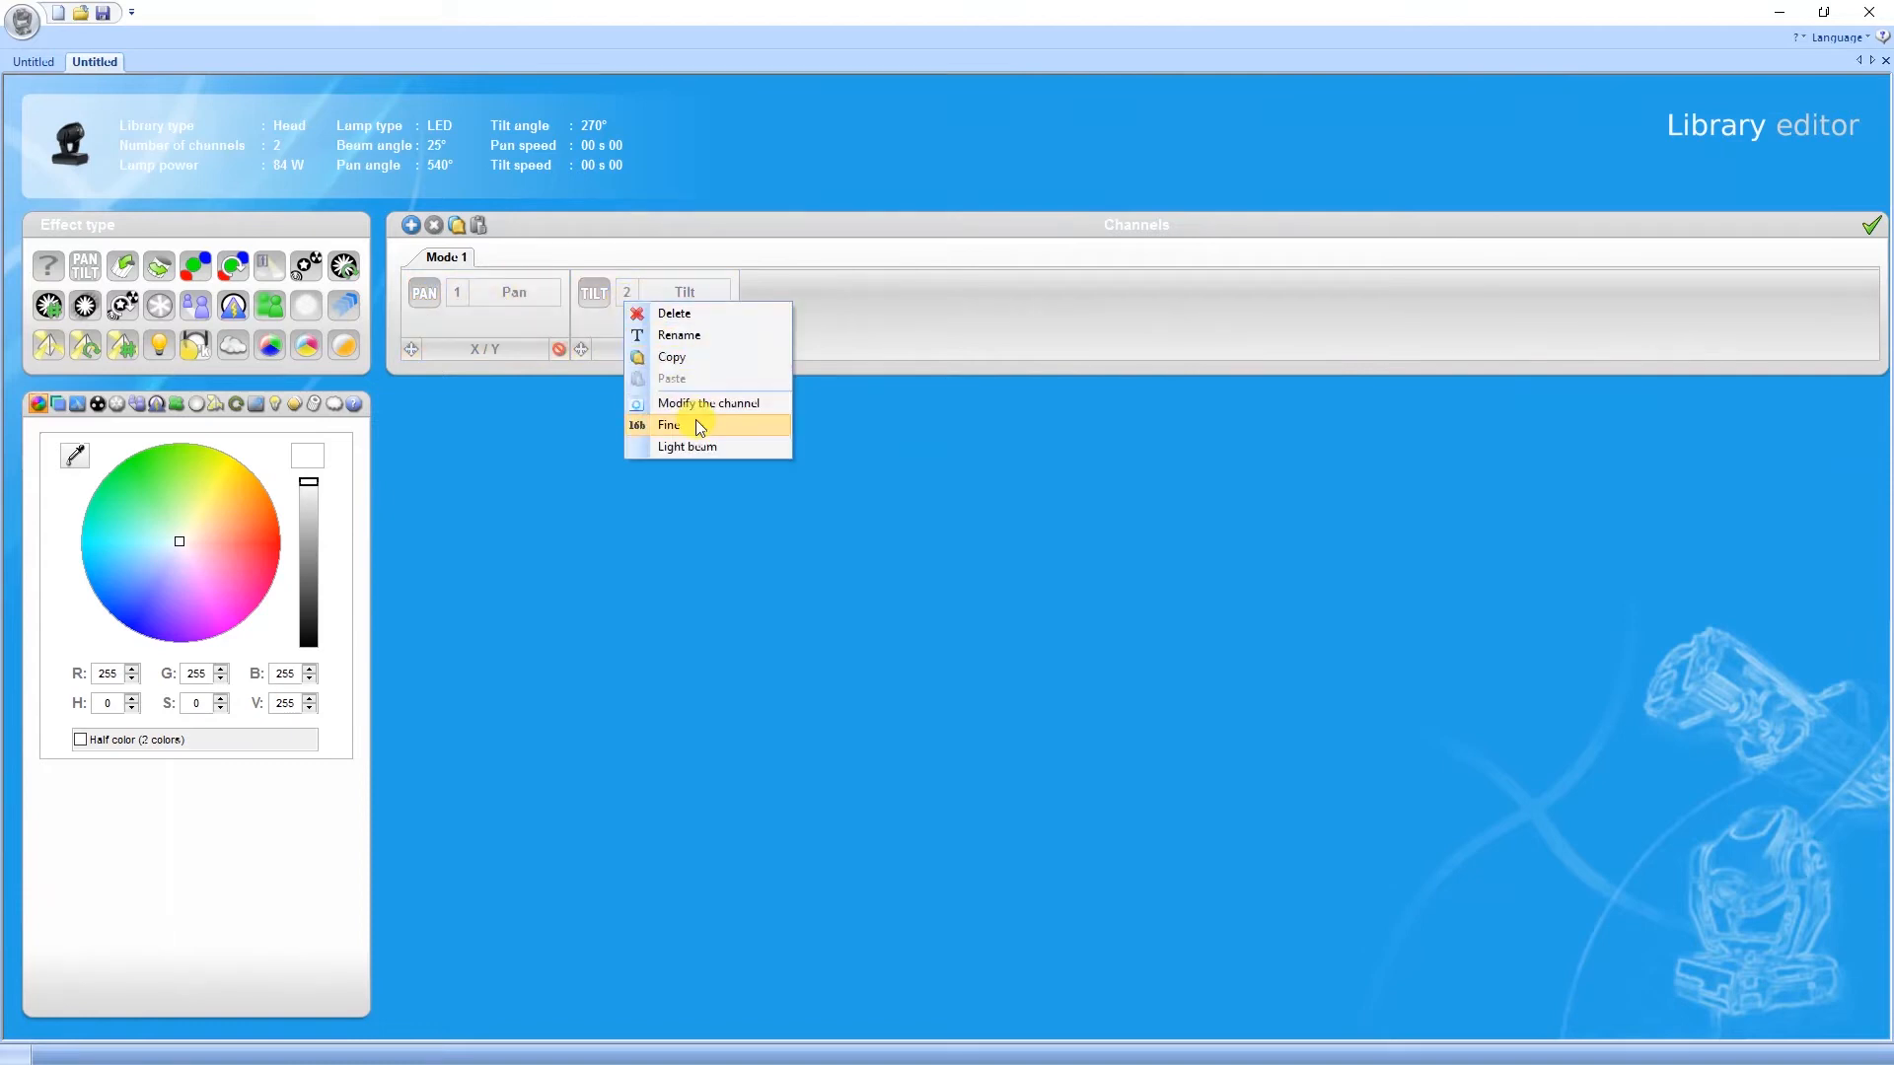
{"action": "left_click", "coordinate": [695, 422]}
{"action": "right_click", "coordinate": [503, 319]}
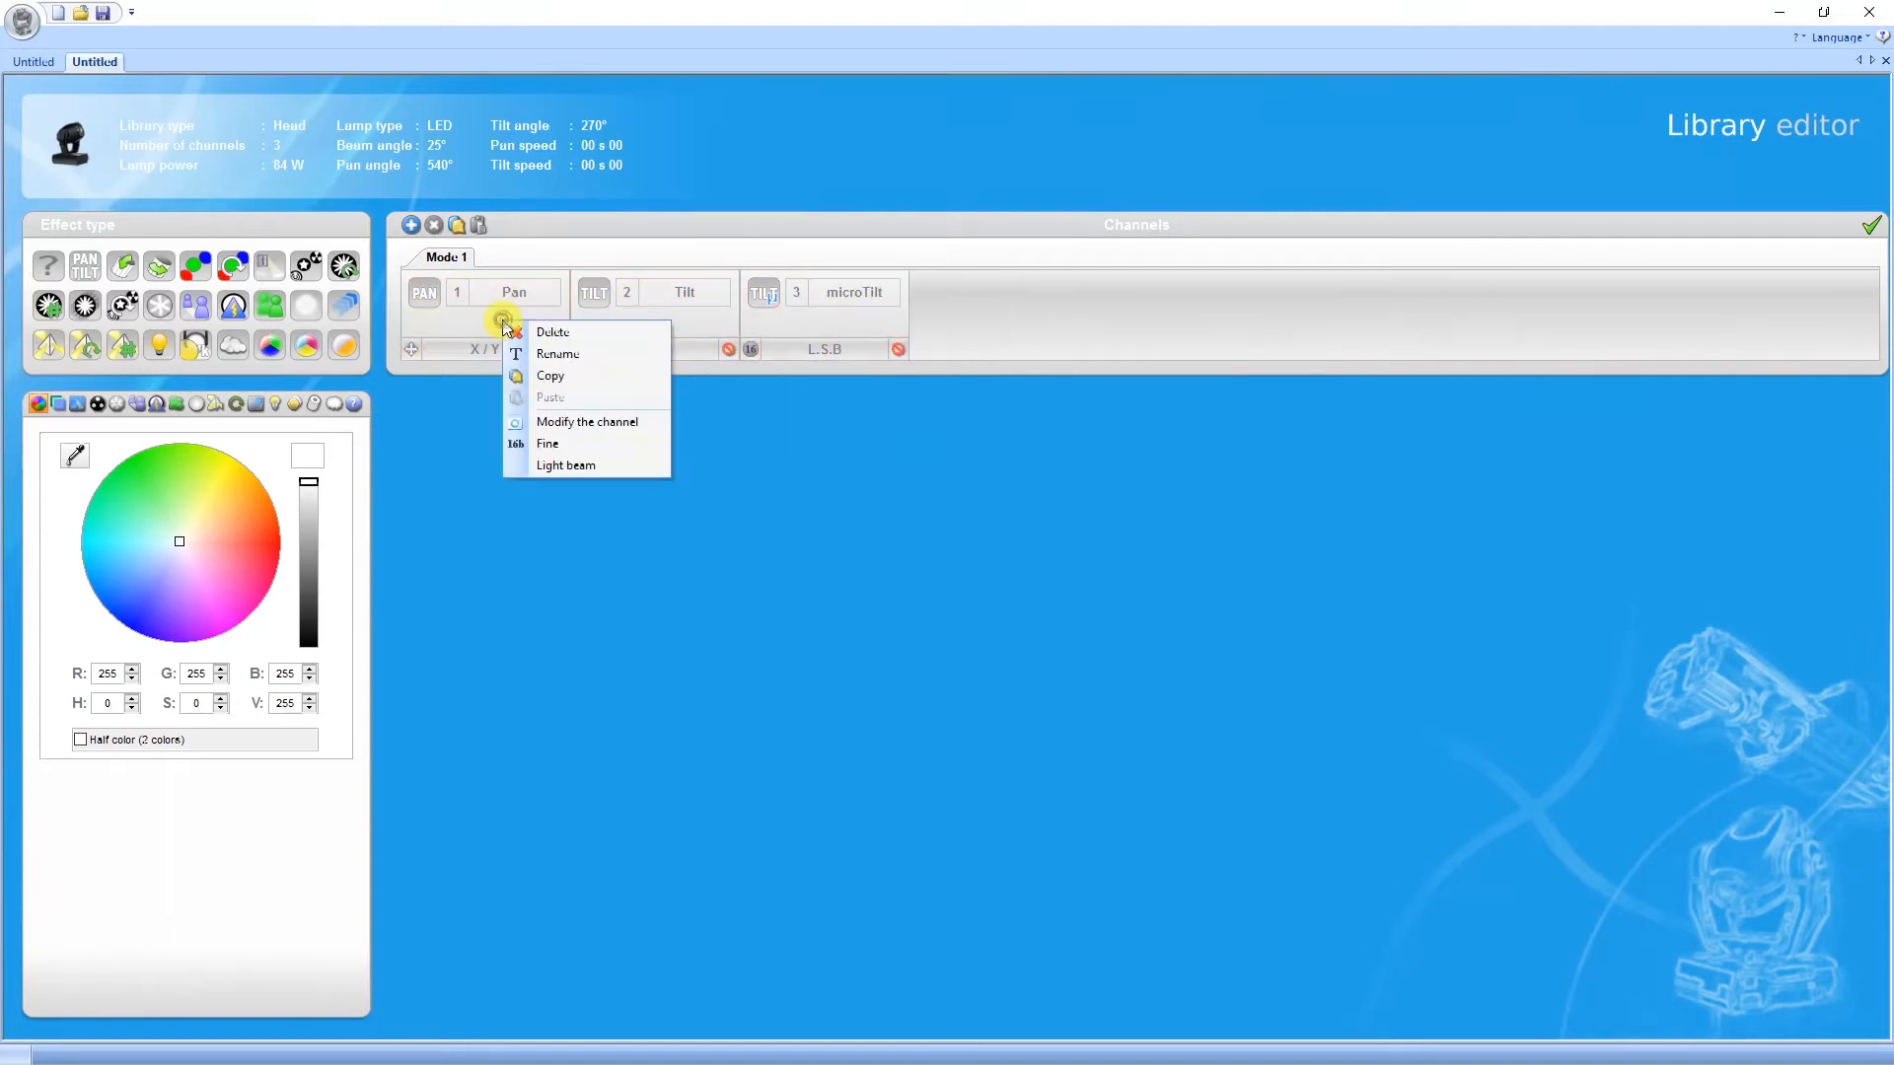
{"action": "left_click", "coordinate": [589, 436]}
{"action": "left_click", "coordinate": [523, 331]}
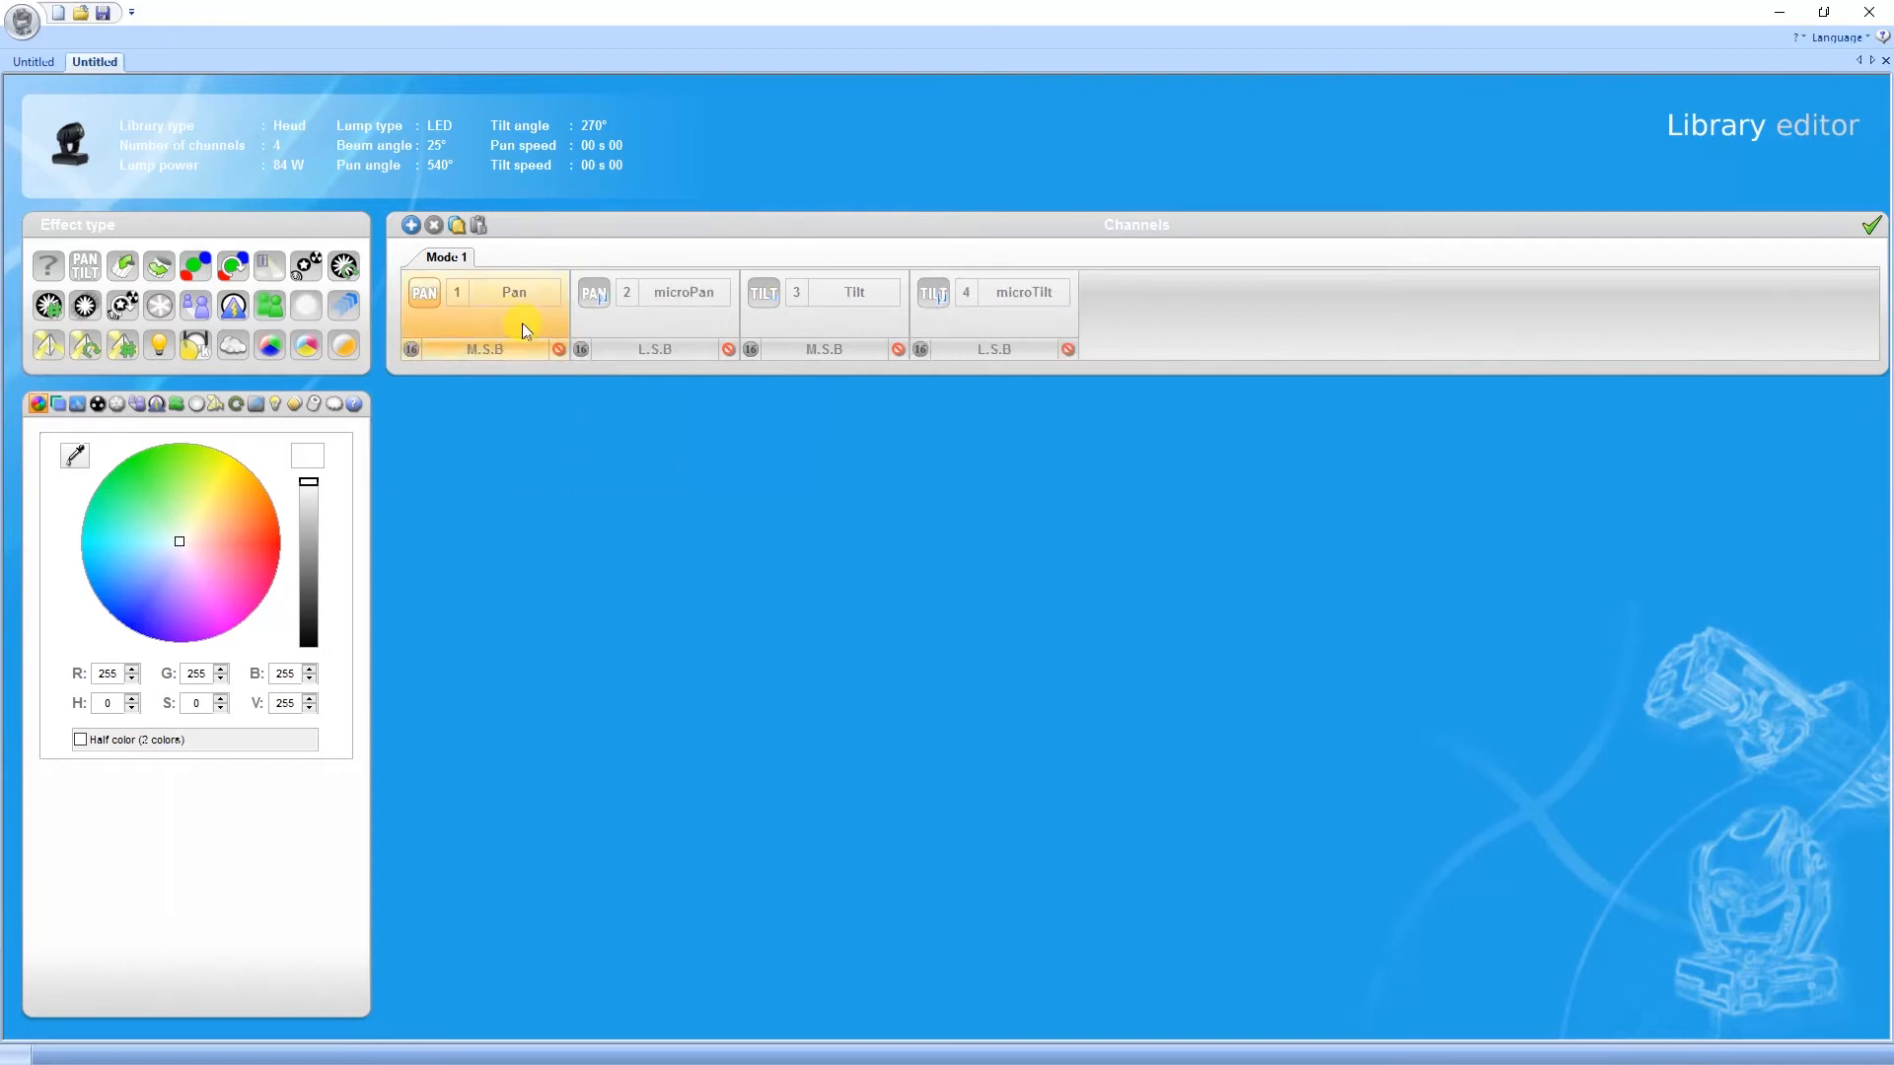
{"action": "right_click", "coordinate": [520, 324]}
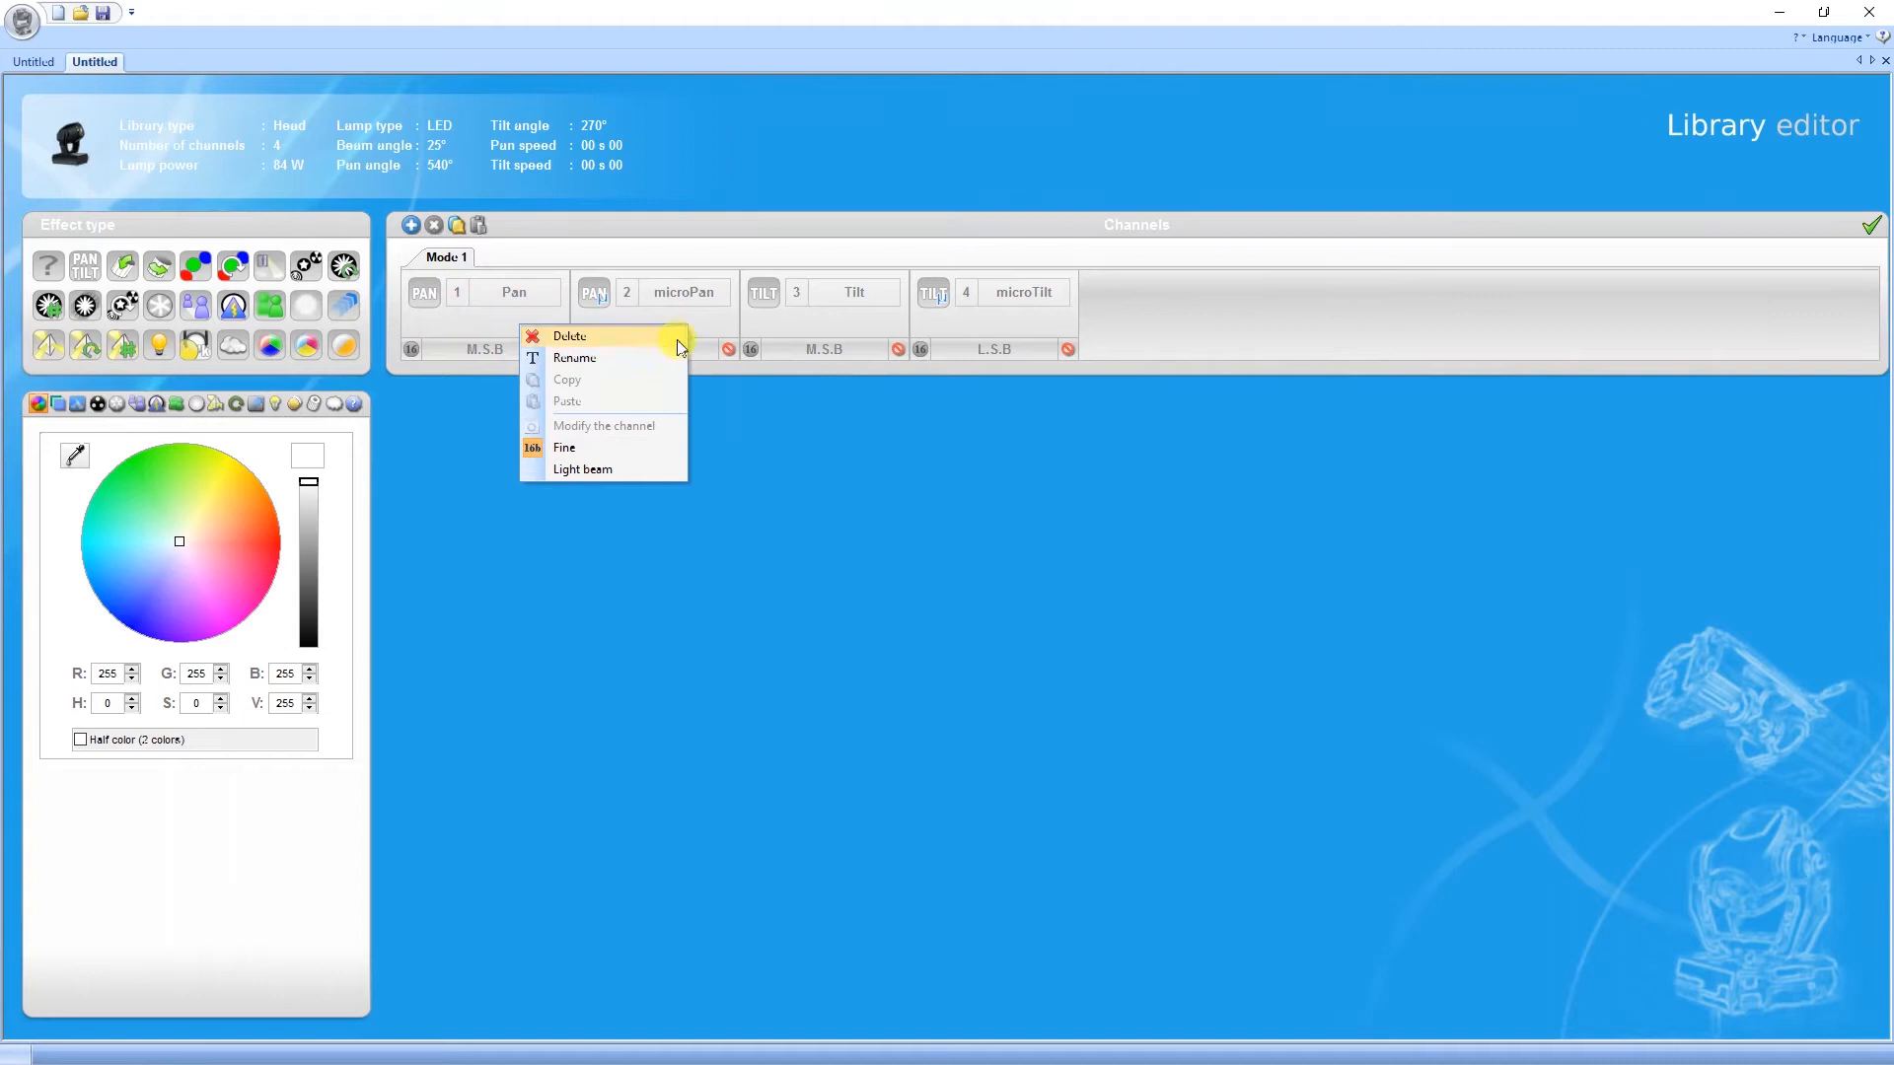
{"action": "left_click", "coordinate": [717, 315]}
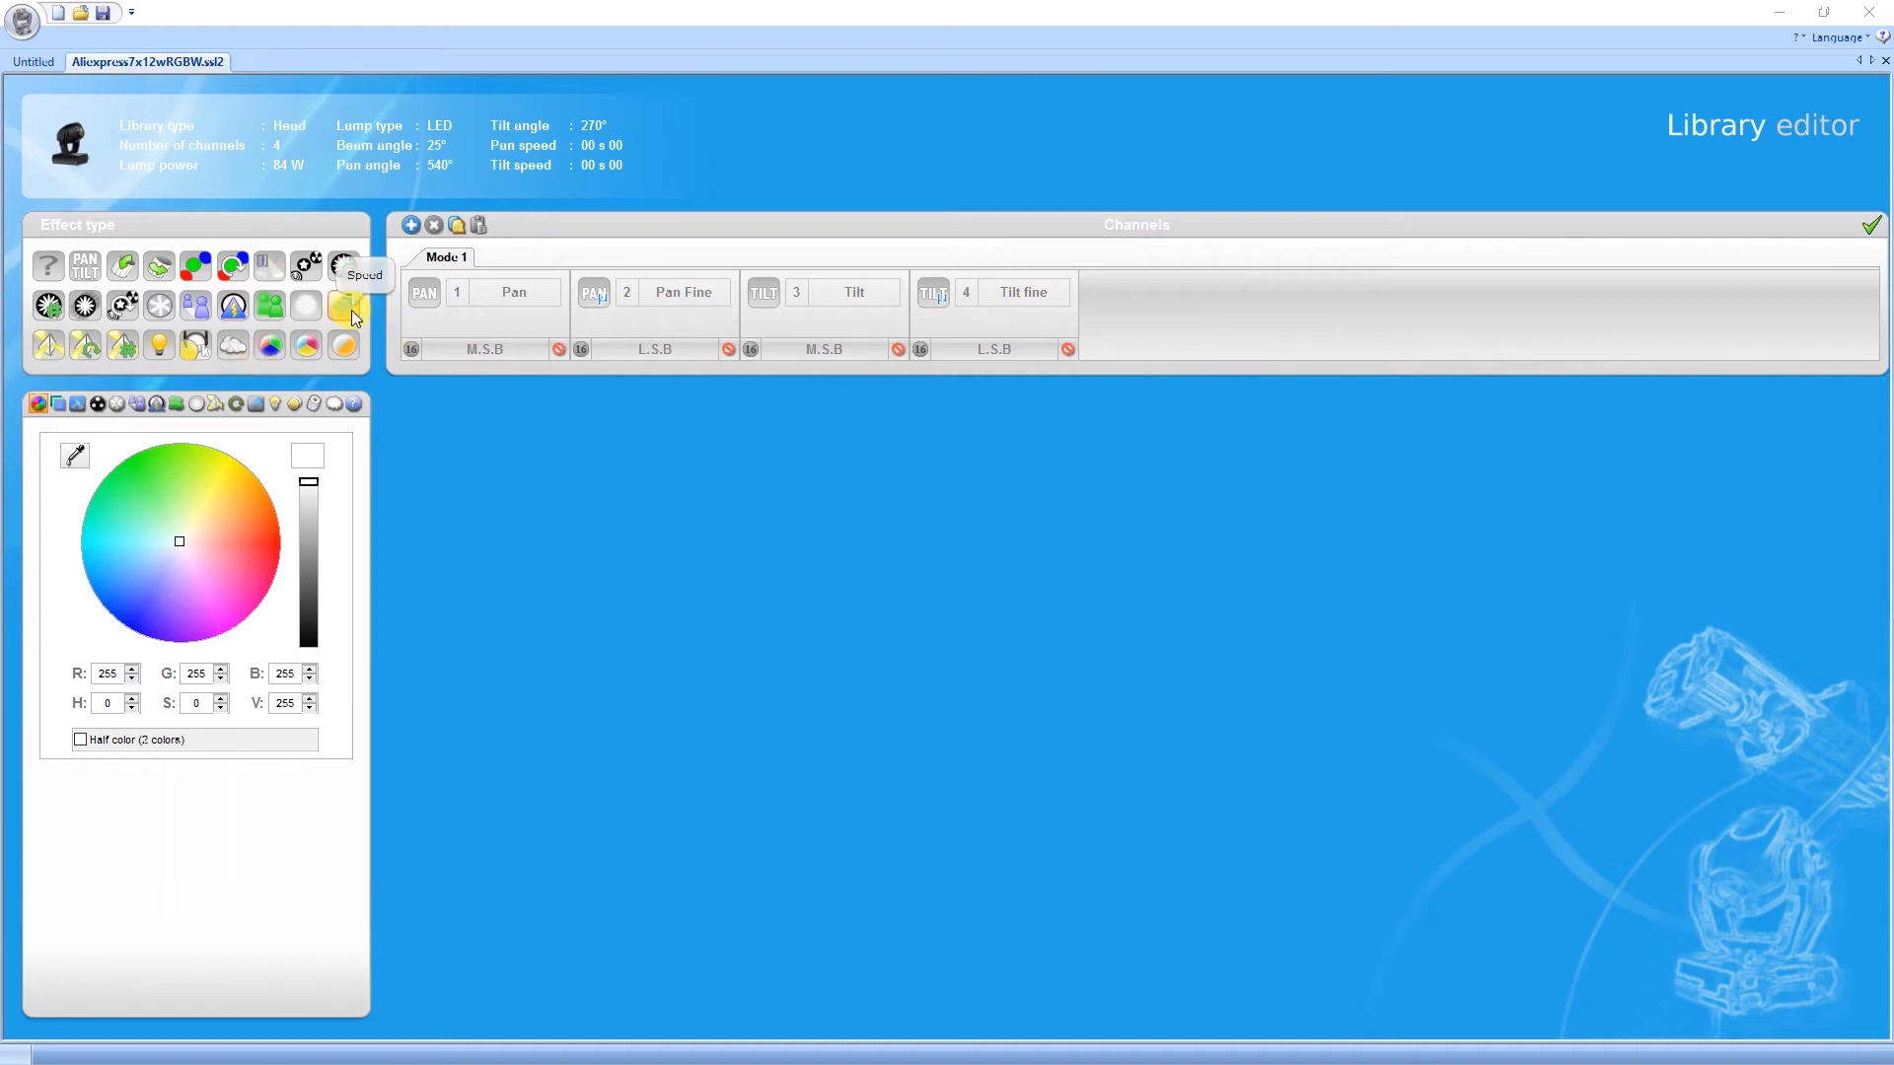
Add a Speed channel as channel 5 of Mode 1 and expand its preset list.
{"action": "left_click_drag", "start_coordinate": [351, 310], "coordinate": [1129, 310]}
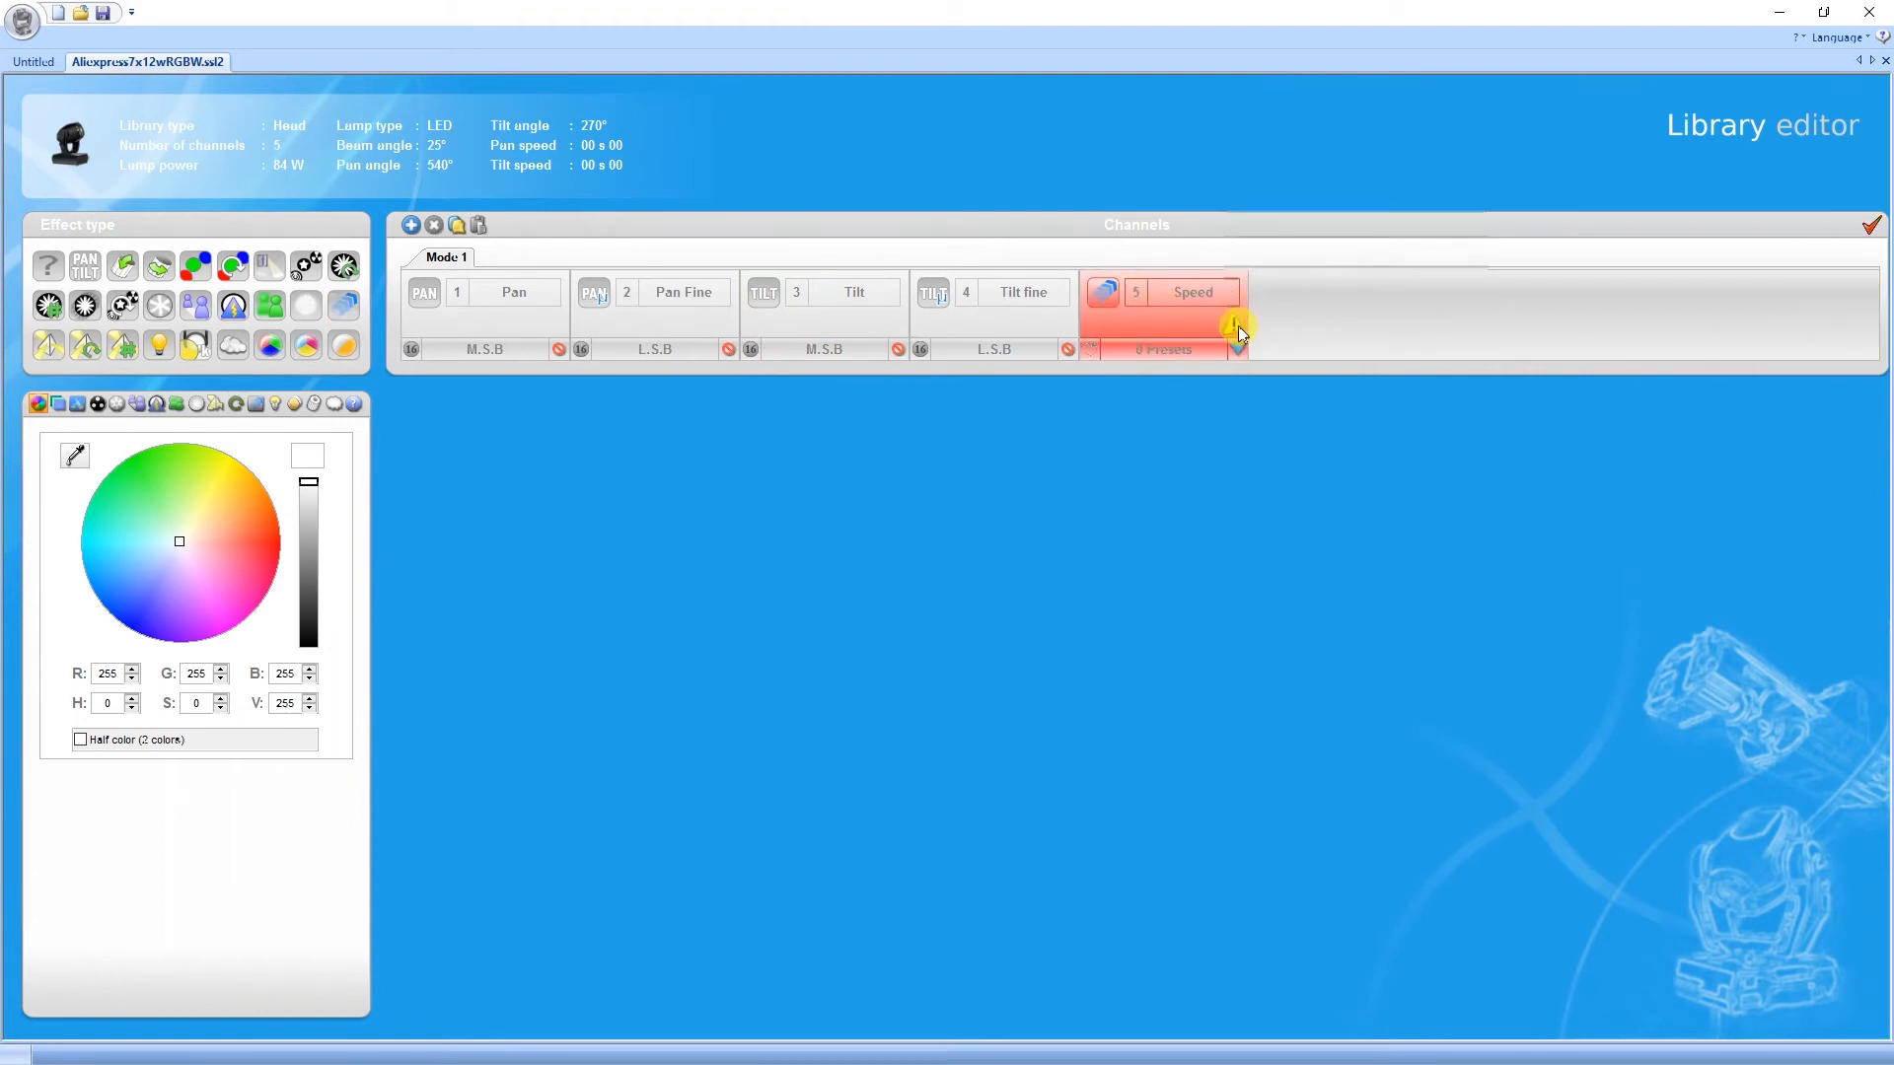
{"action": "mouse_move", "coordinate": [1235, 322]}
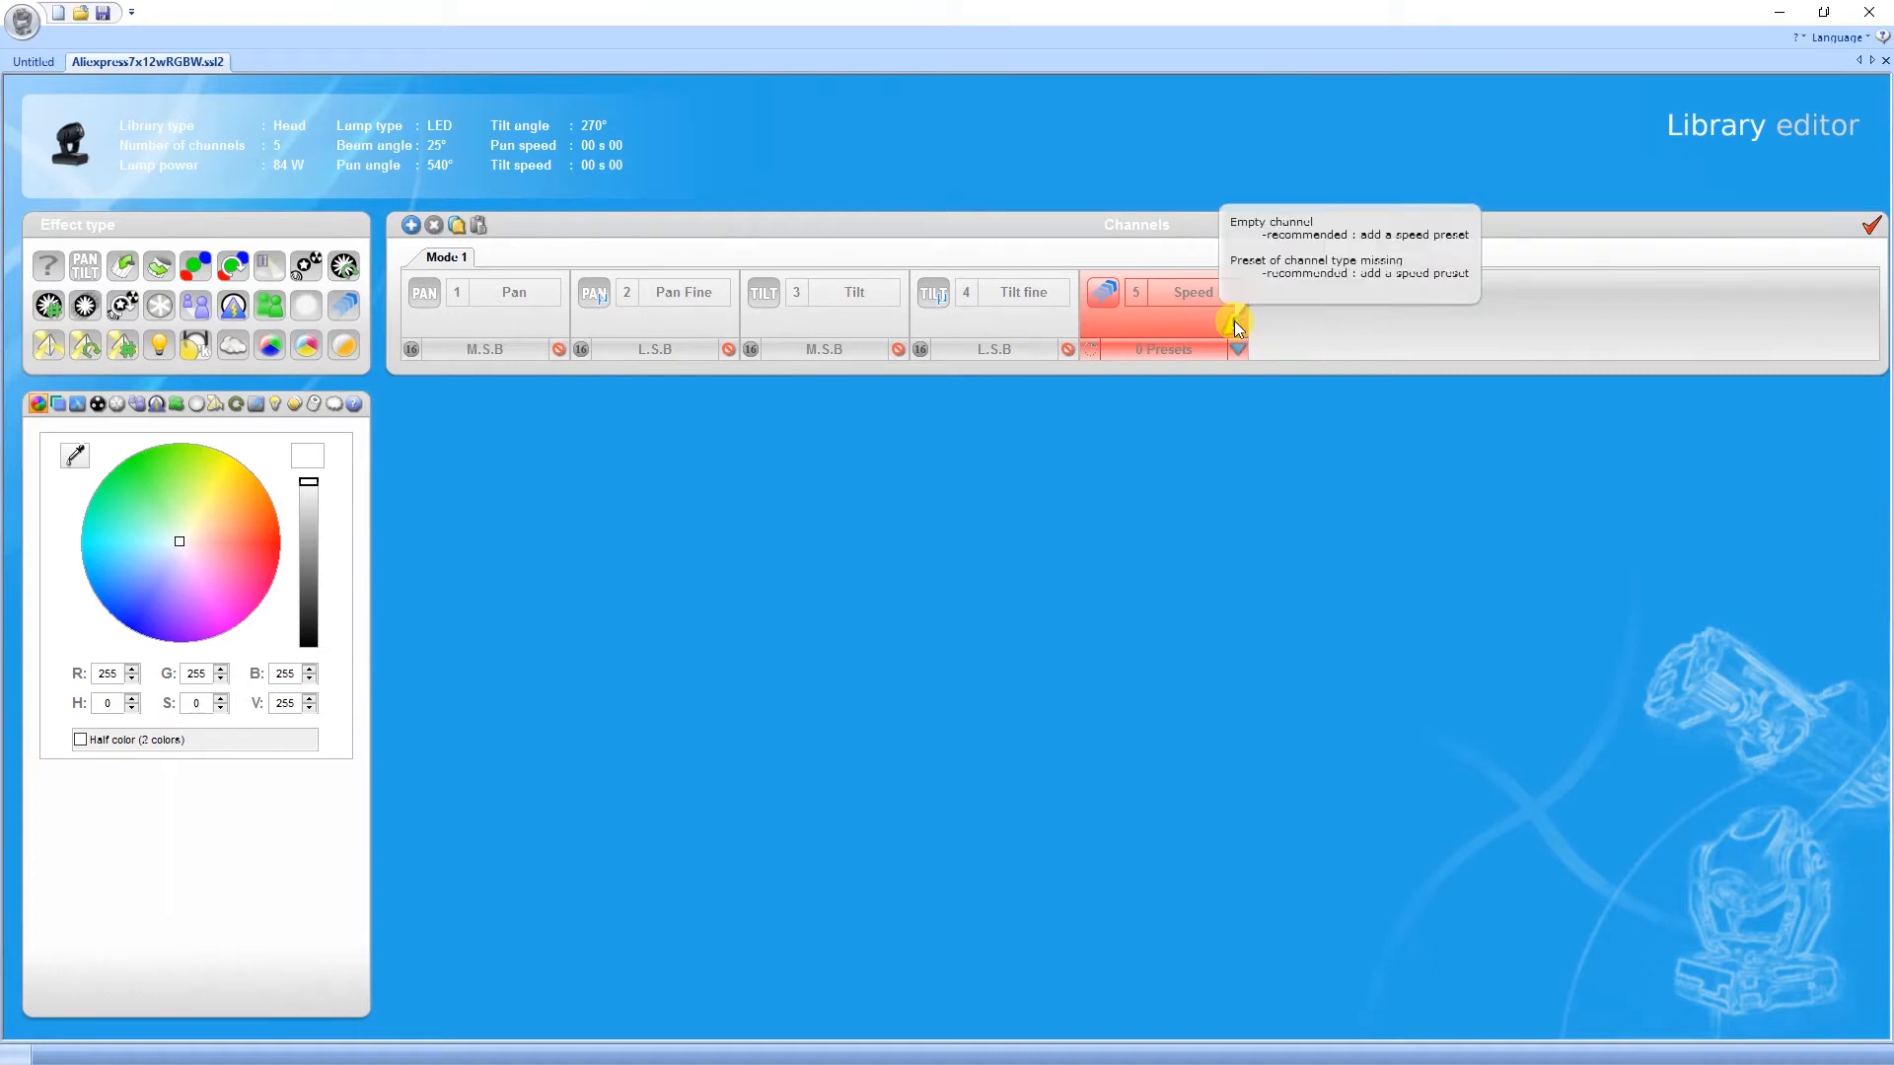
{"action": "left_click", "coordinate": [1240, 351]}
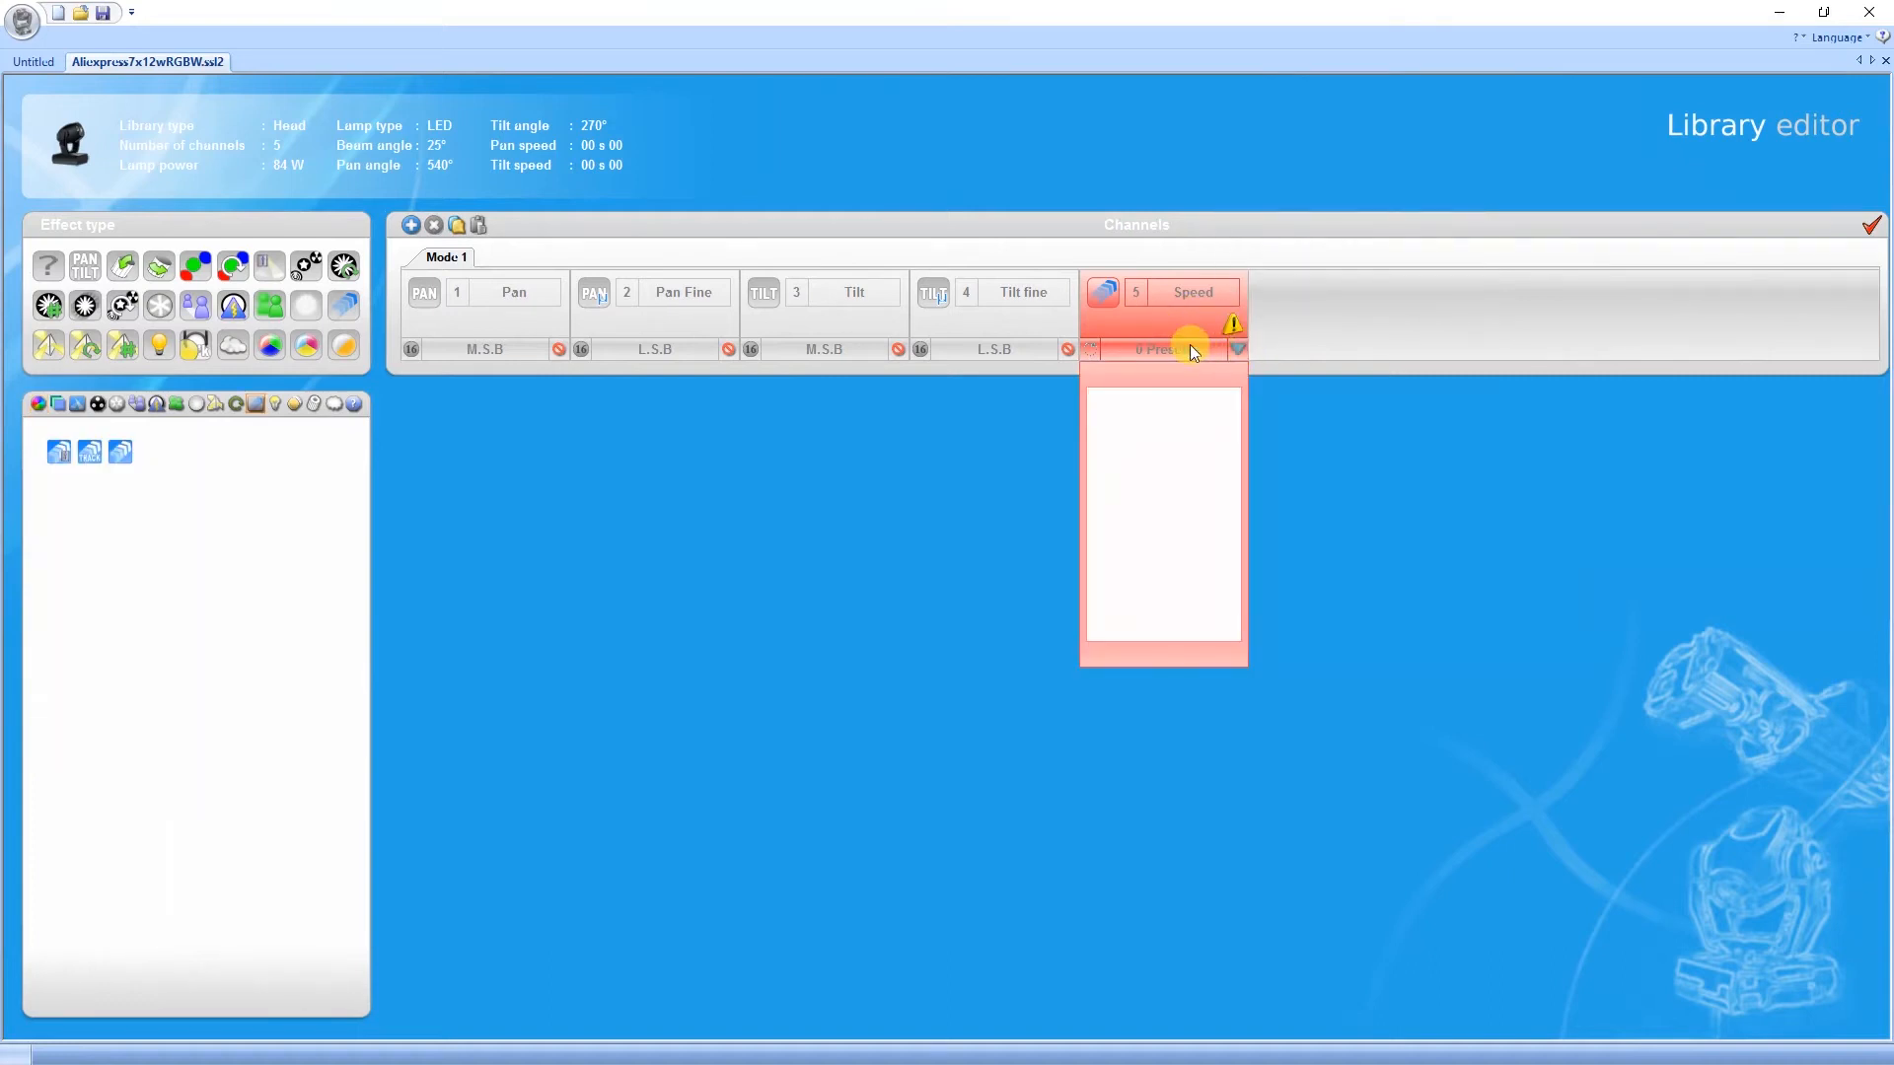
Switch the Speed channel to 2-presets mode with Pan (Ch 1) as the master channel.
{"action": "right_click", "coordinate": [1156, 346]}
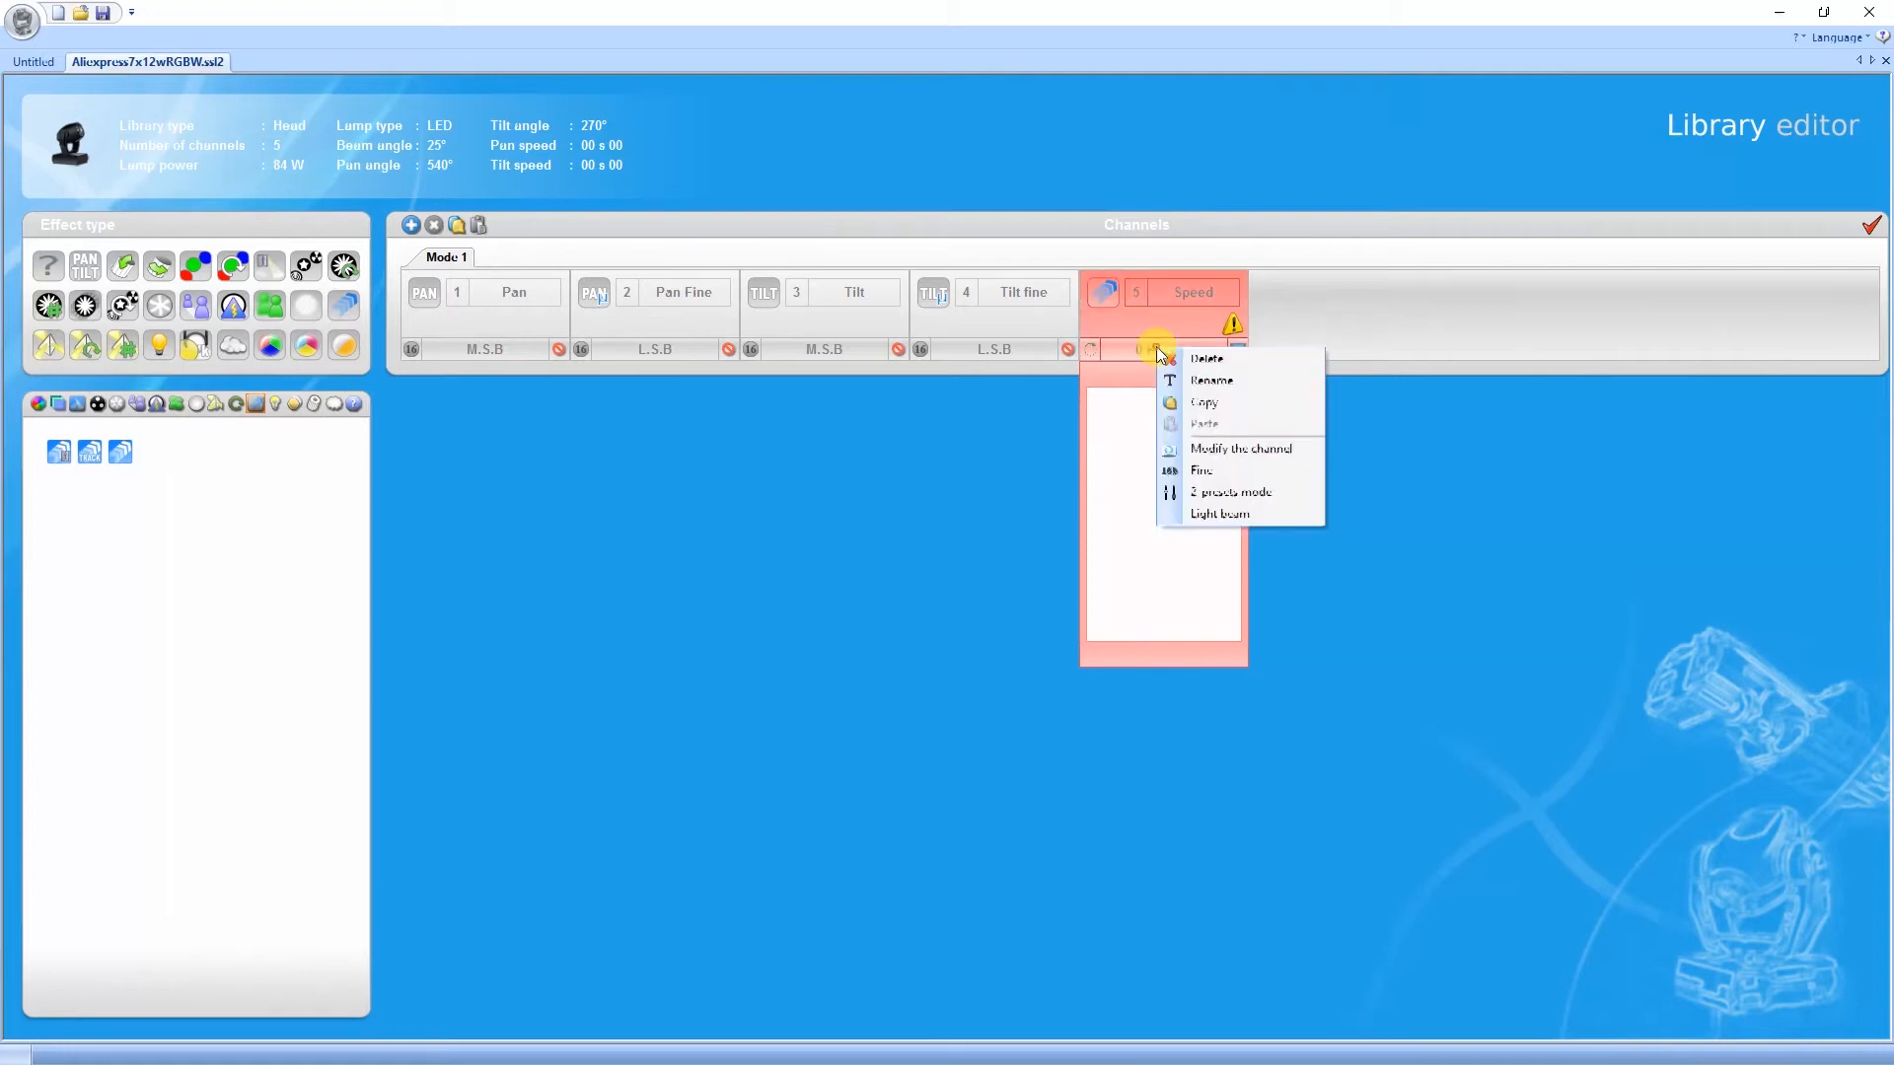
{"action": "left_click", "coordinate": [1253, 490]}
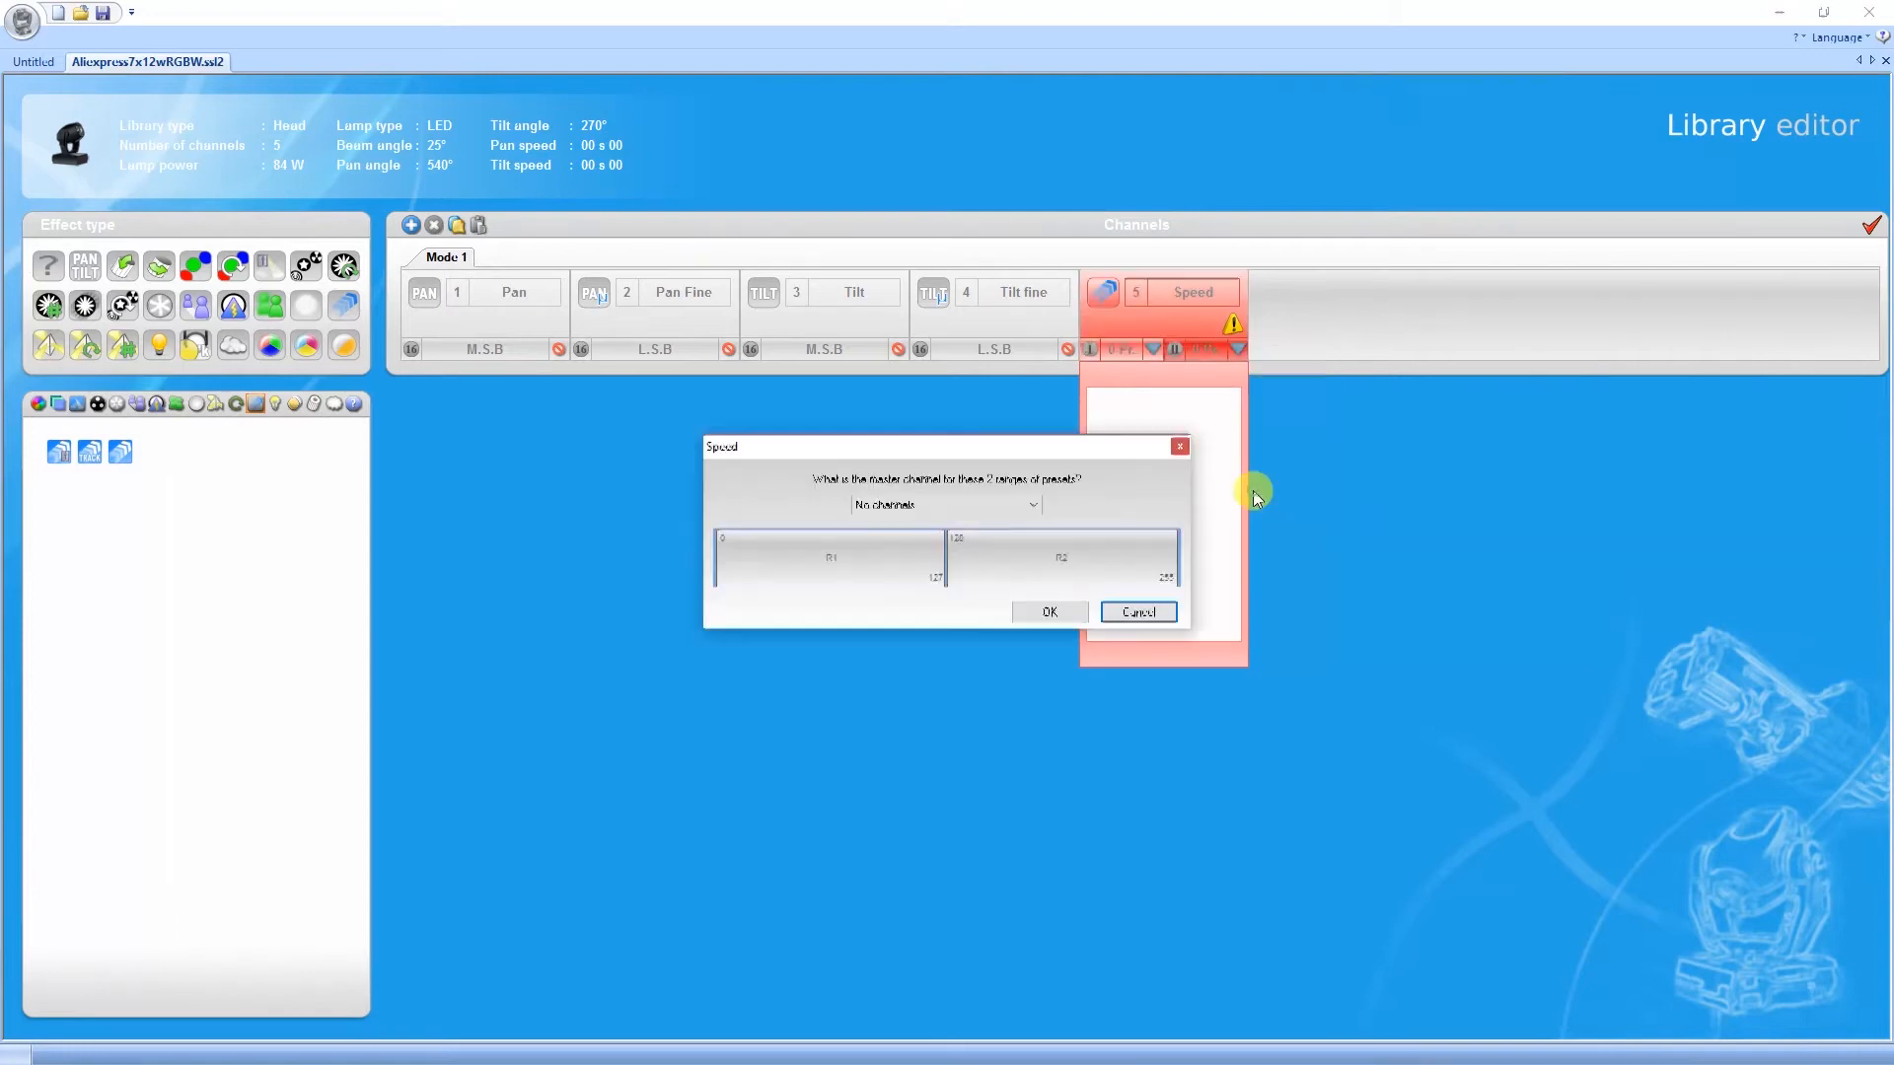
{"action": "left_click", "coordinate": [962, 506]}
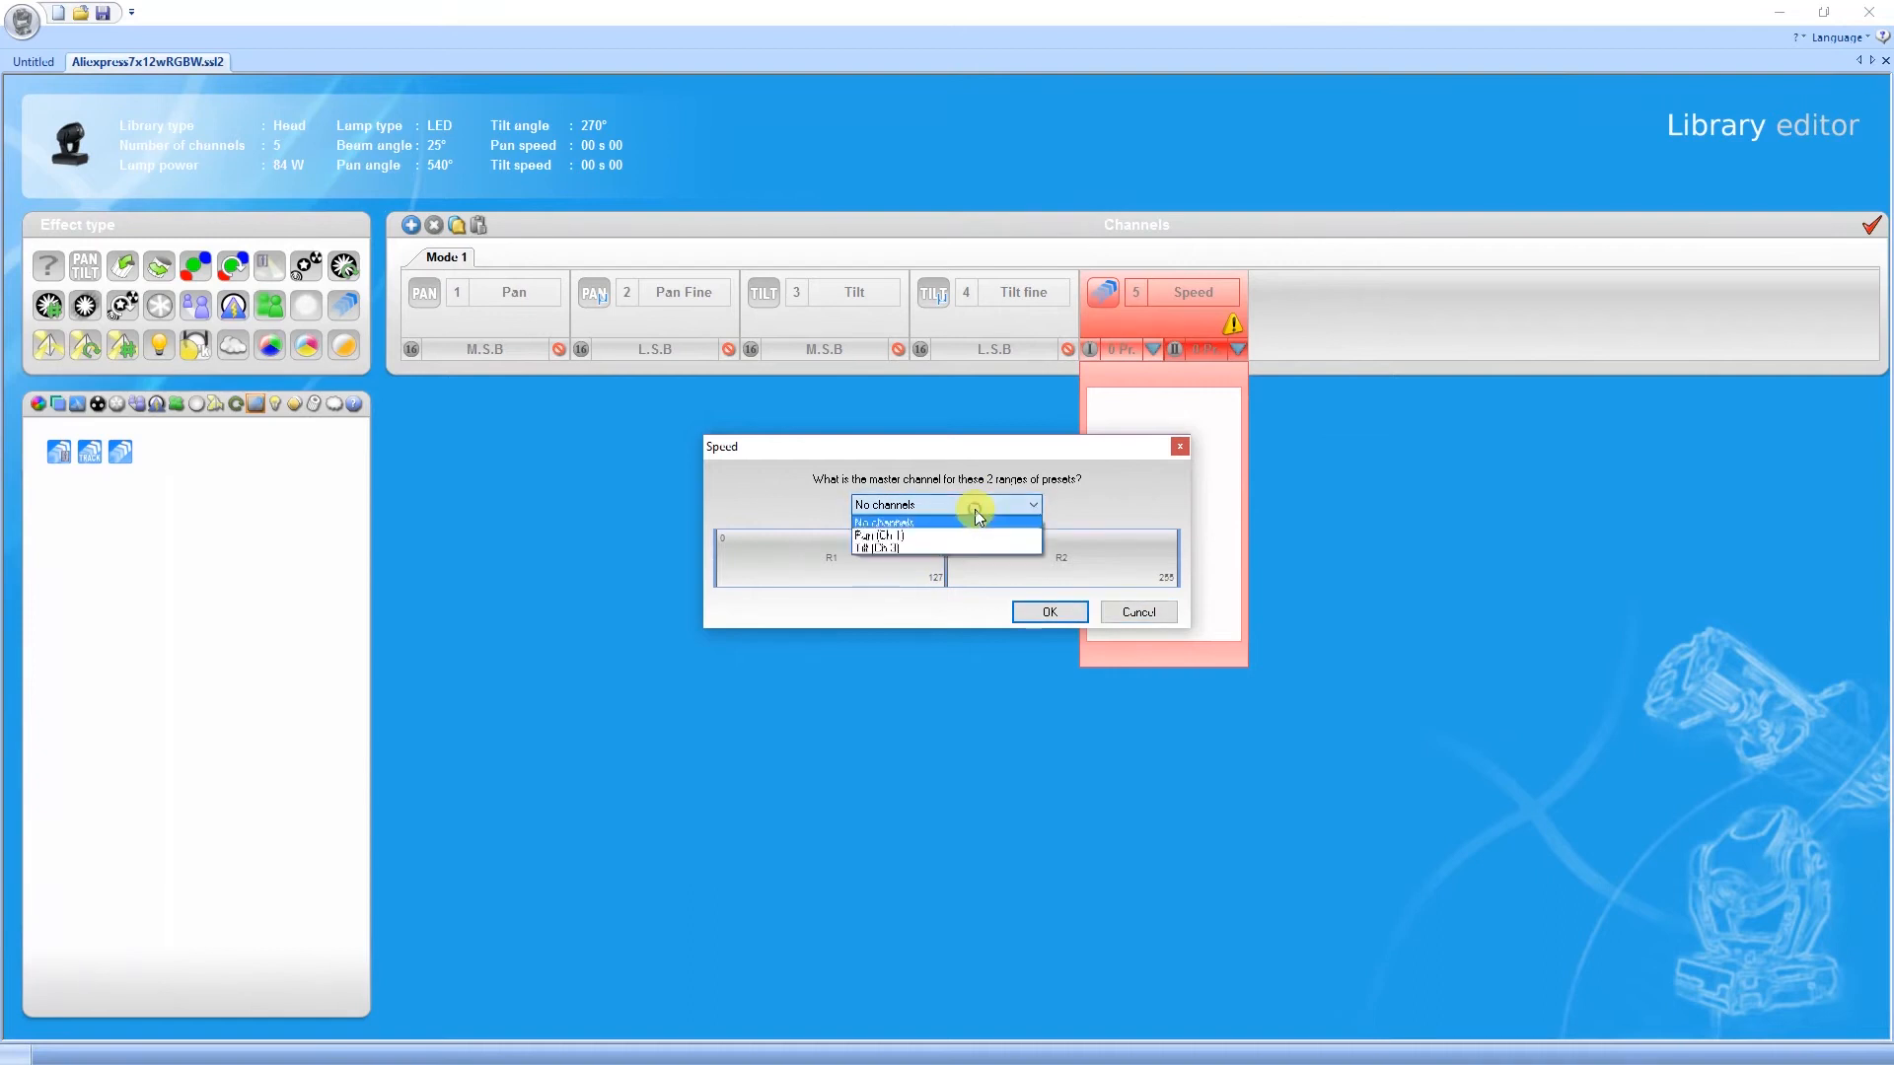
{"action": "left_click", "coordinate": [957, 535]}
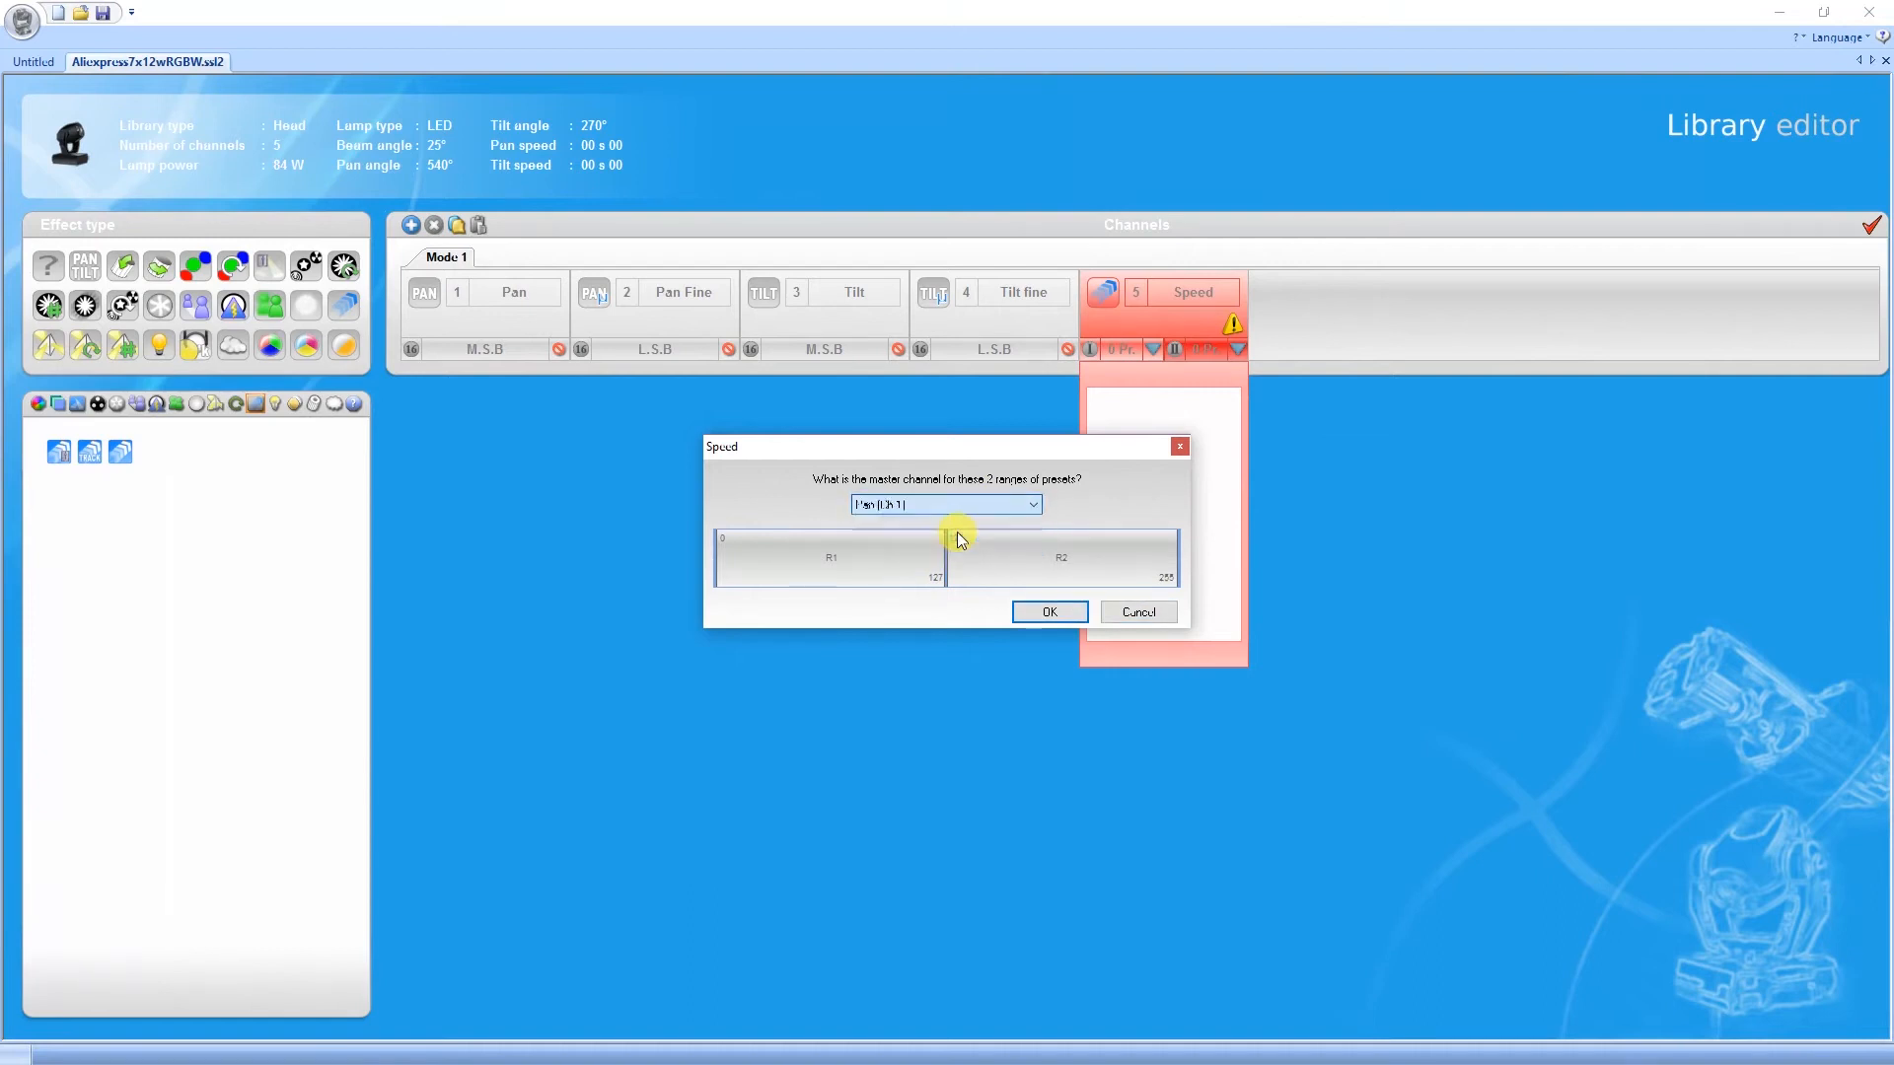
{"action": "left_click", "coordinate": [1050, 611]}
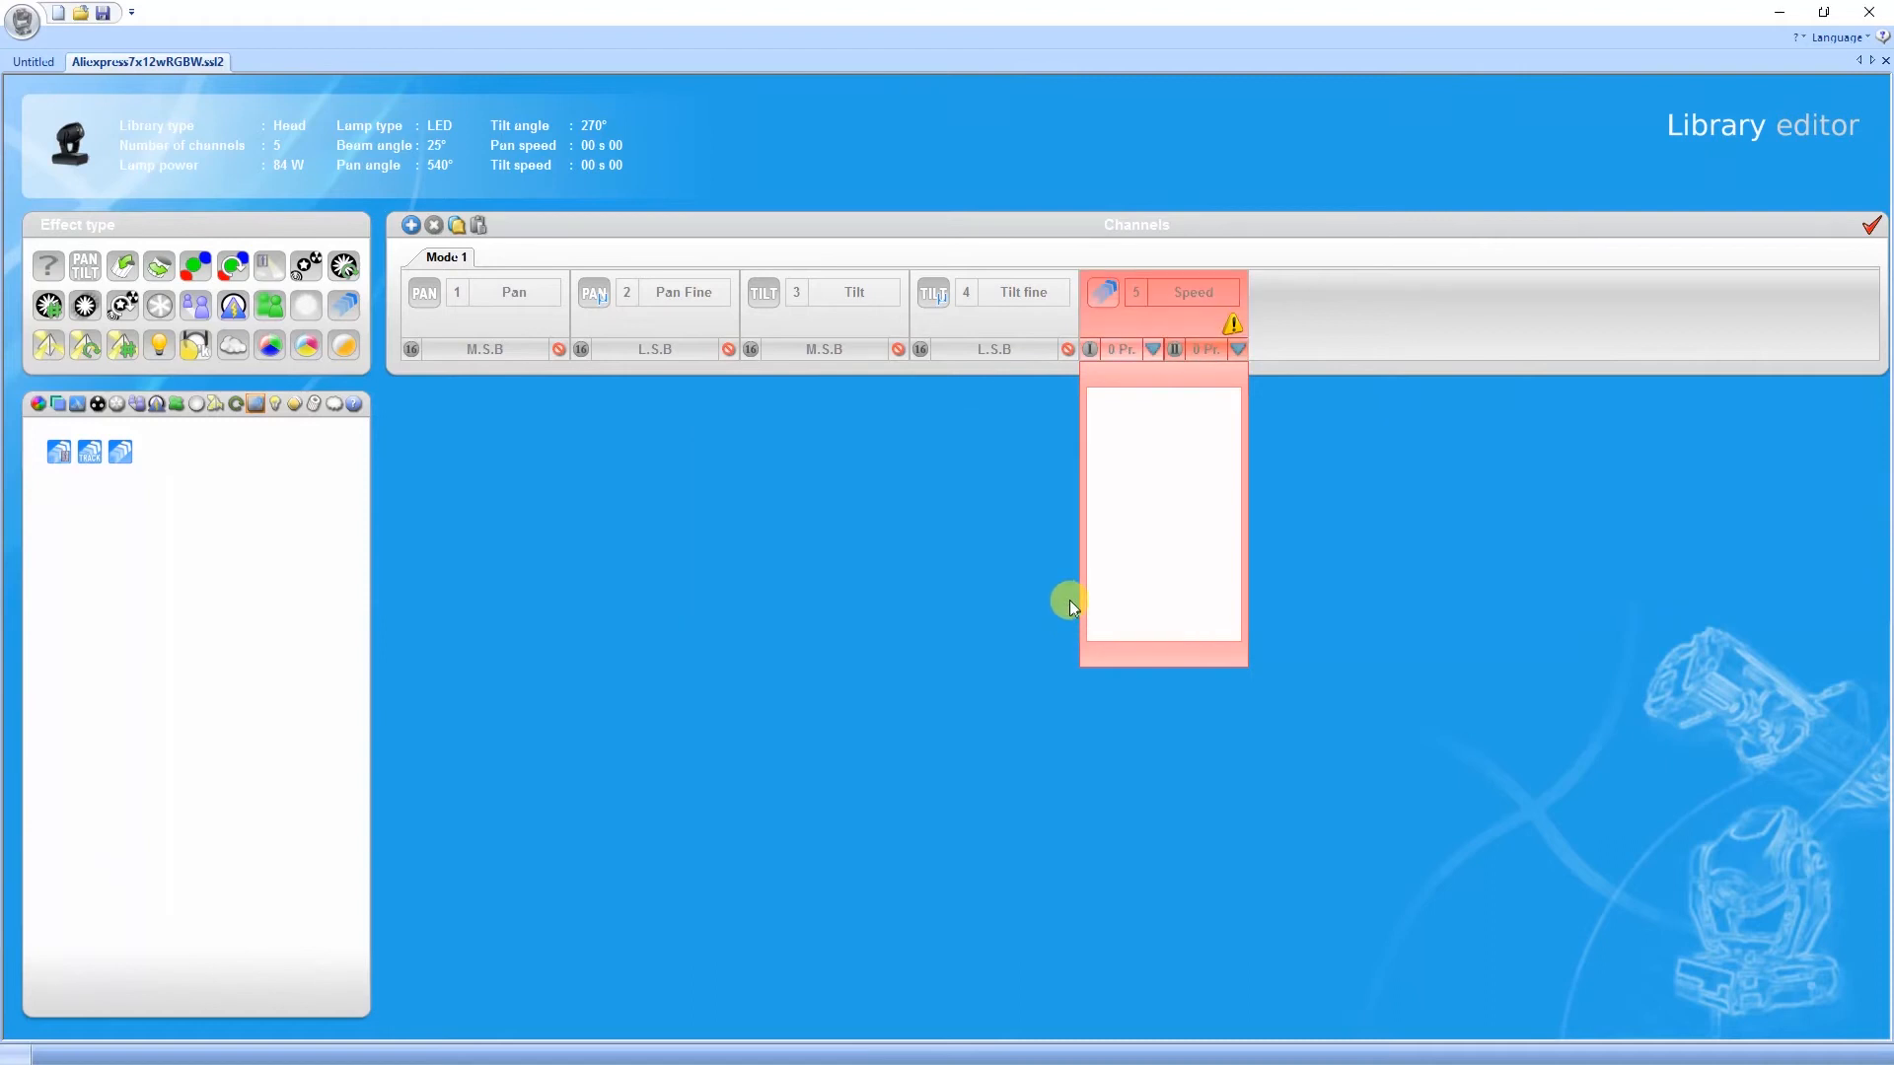
Change the master channel for the Speed channel's two preset ranges to Tilt (Ch 3).
{"action": "left_click", "coordinate": [1241, 349]}
{"action": "left_click", "coordinate": [1241, 349]}
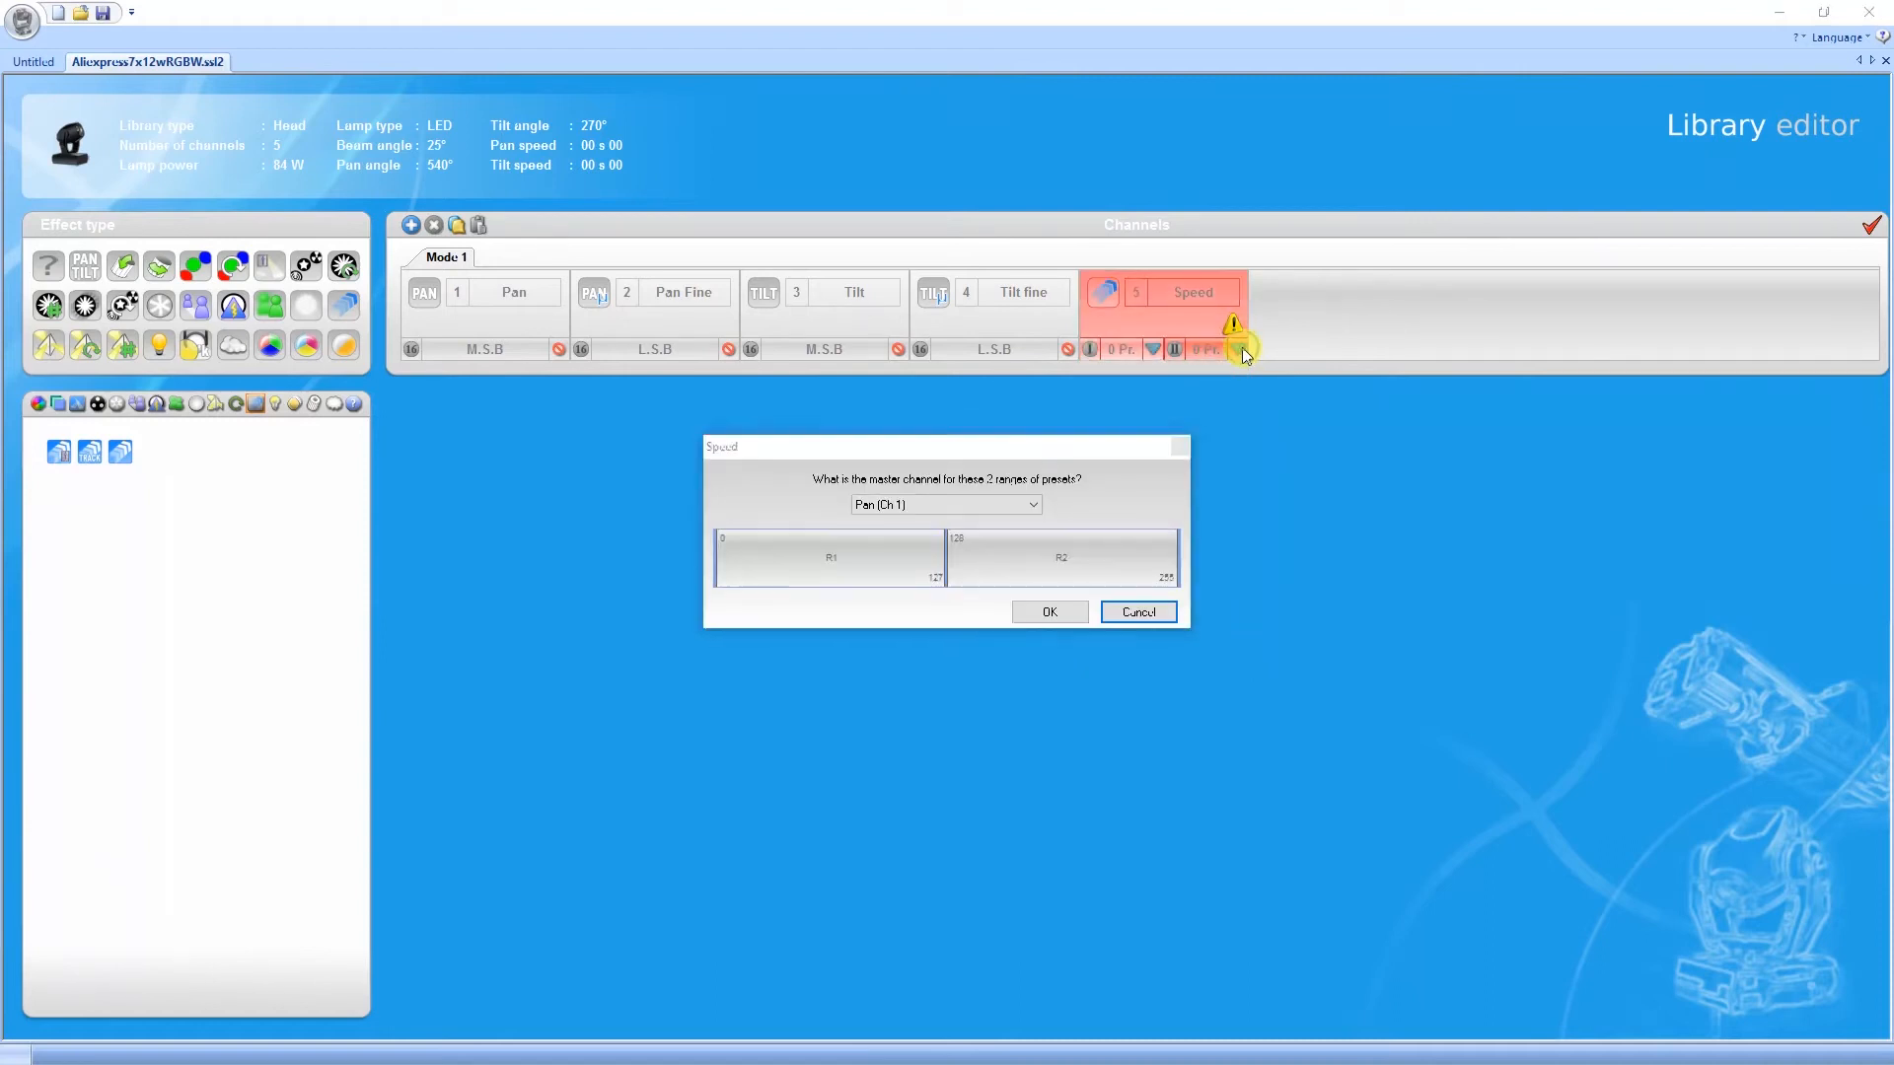
{"action": "left_click", "coordinate": [1031, 504]}
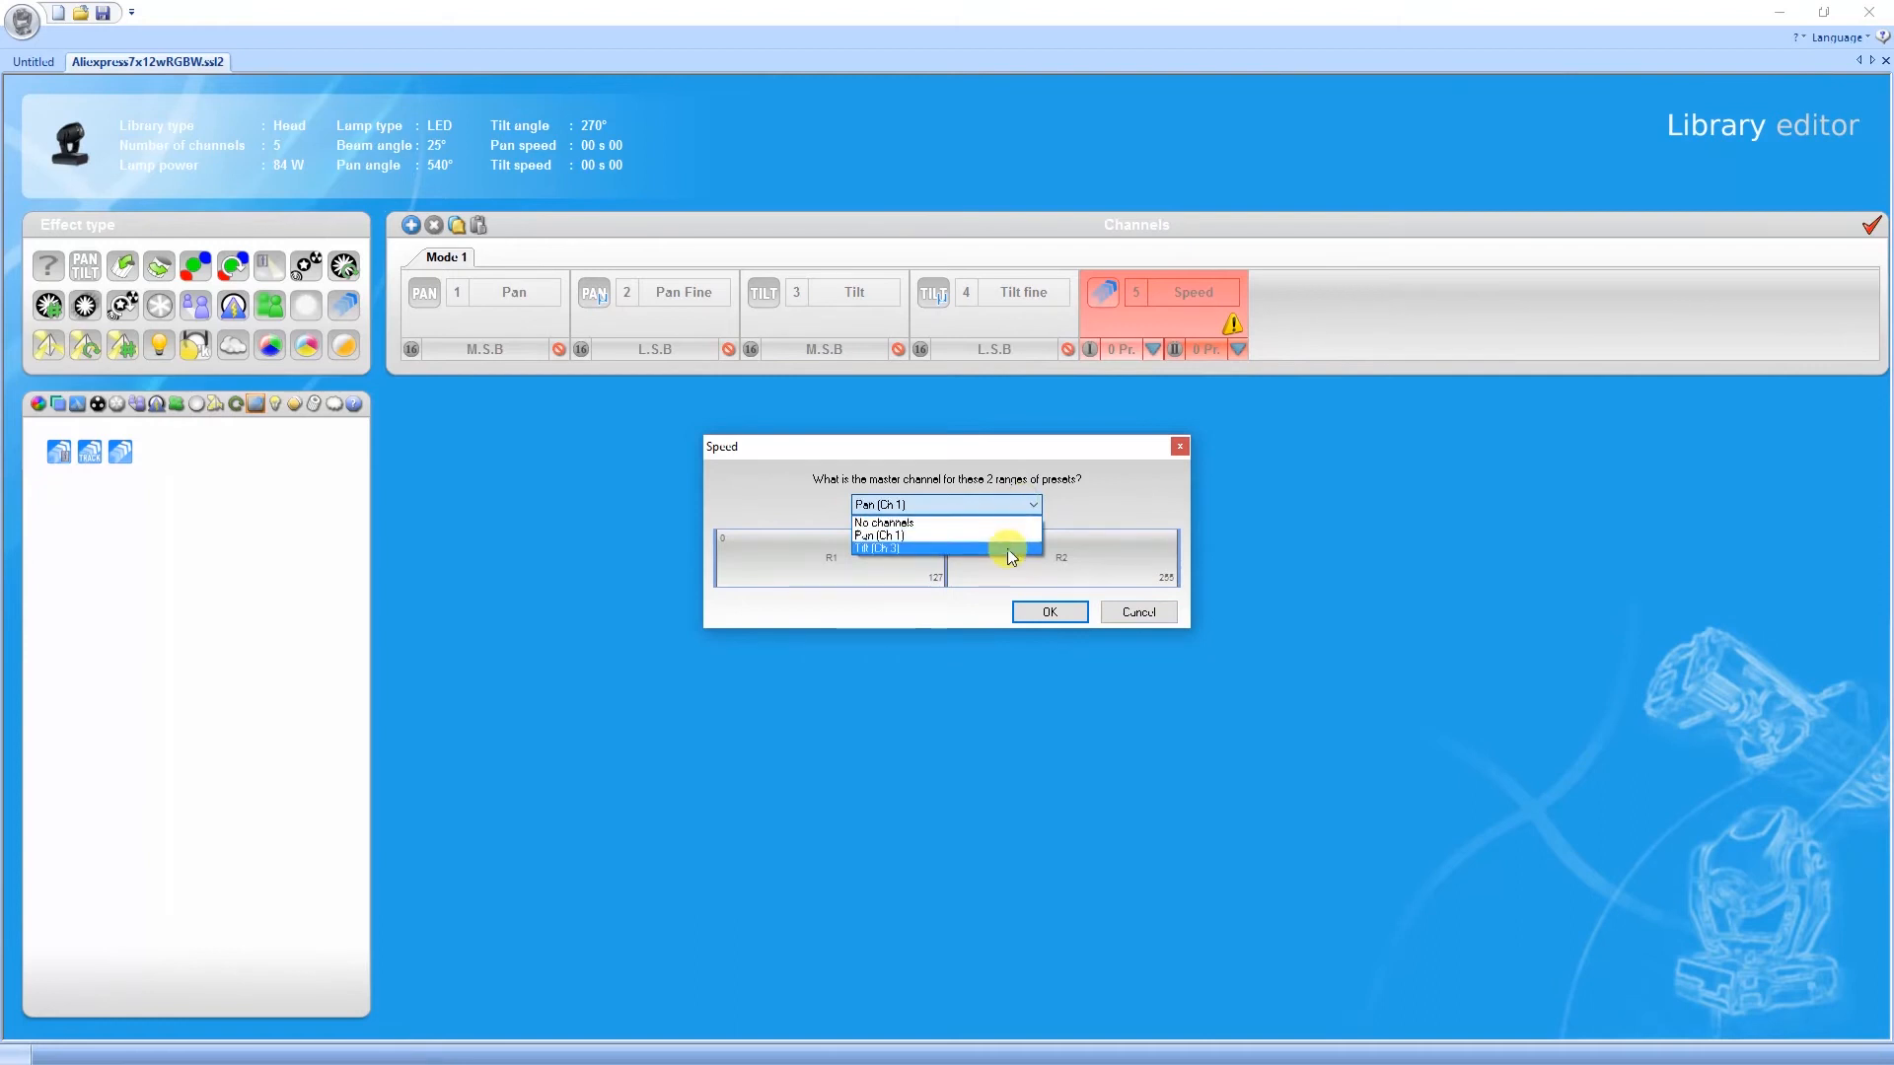
{"action": "left_click", "coordinate": [1008, 547]}
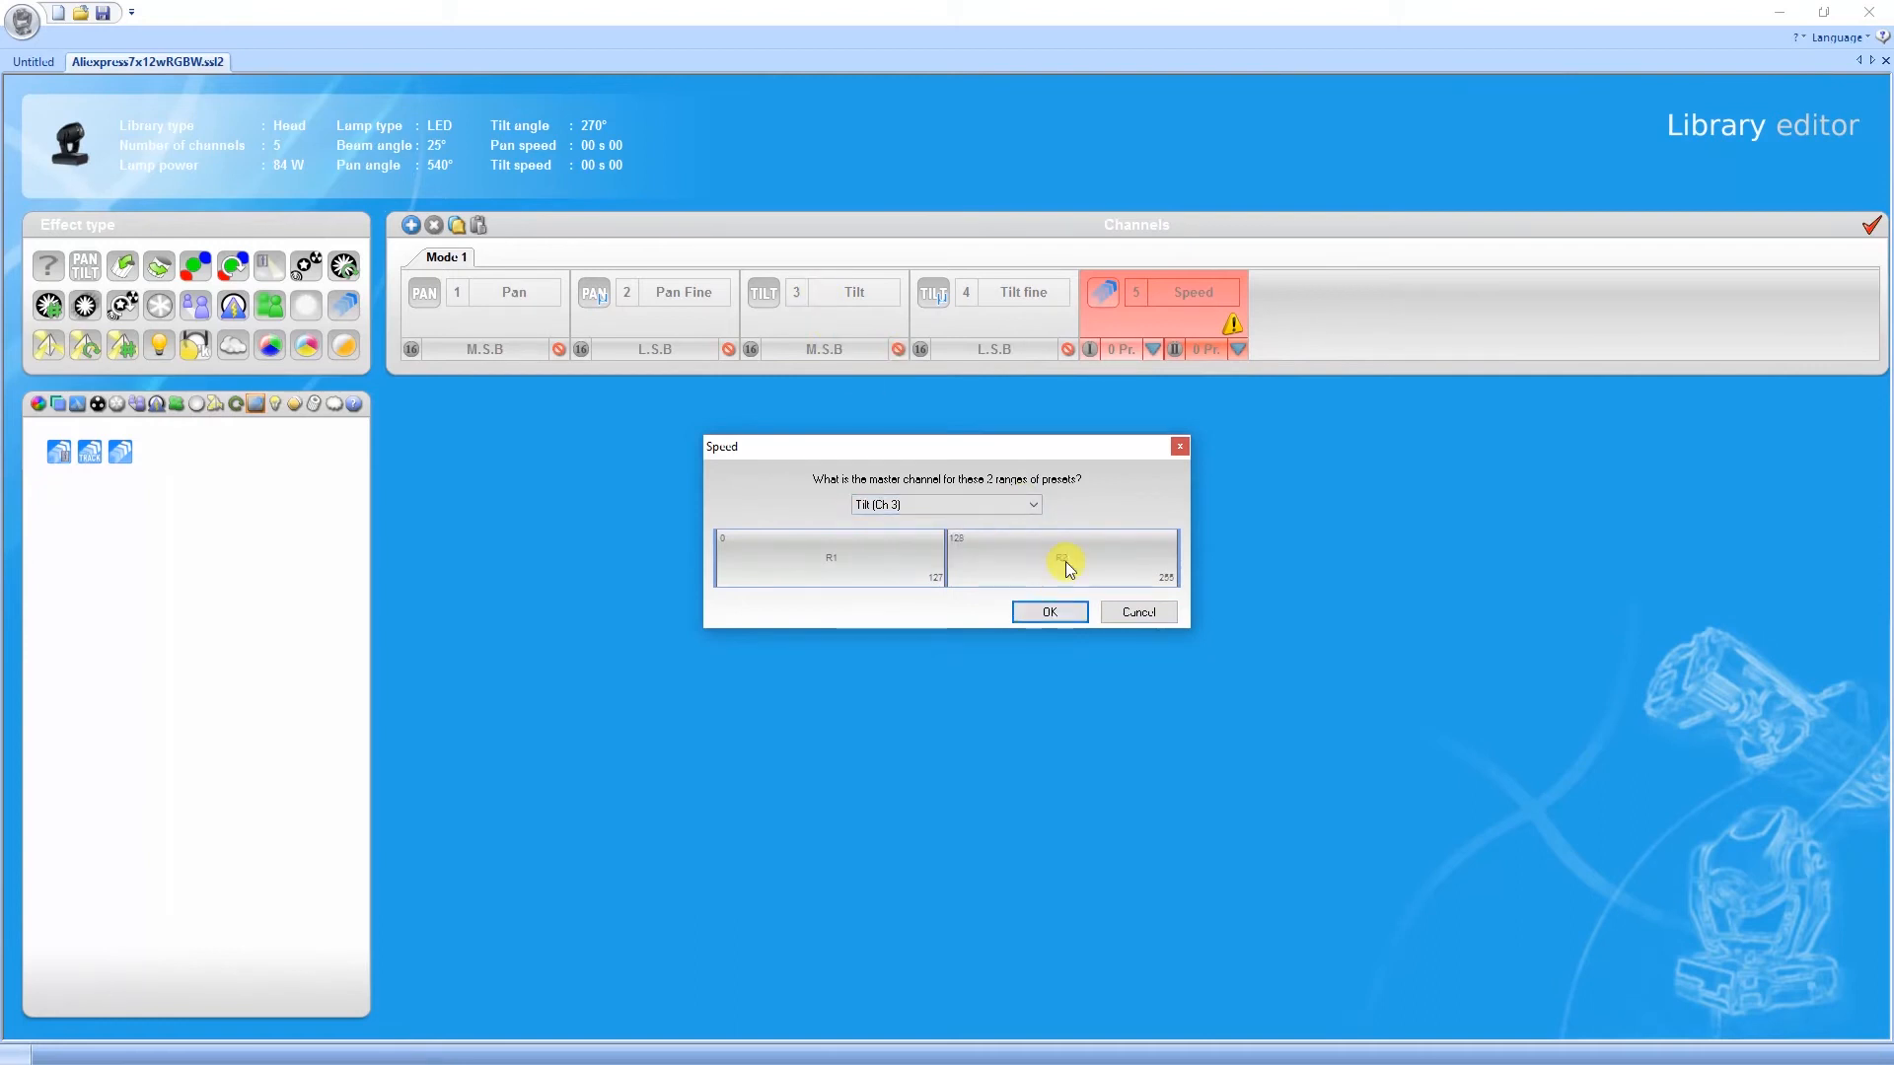
{"action": "left_click", "coordinate": [1065, 613]}
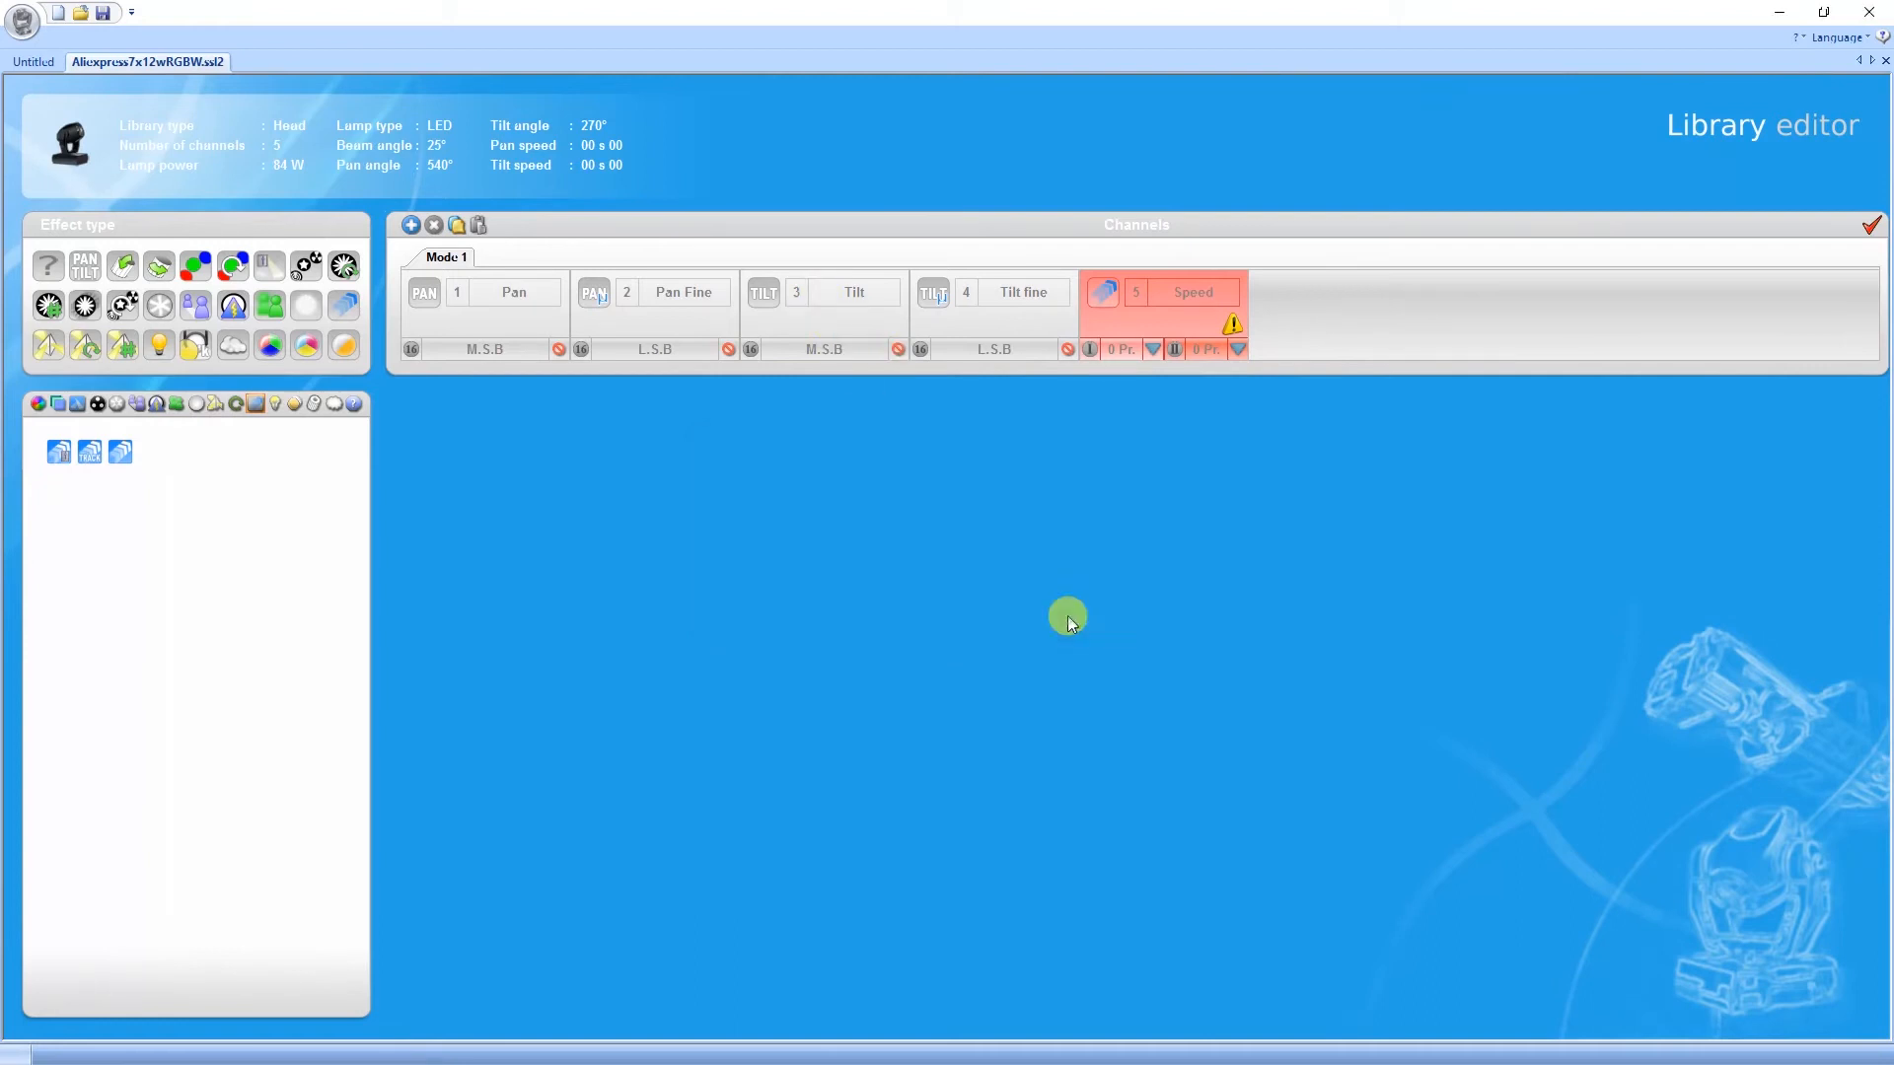
Add a proportional Speed preset to both the first and the second preset range of the Speed channel.
{"action": "left_click", "coordinate": [1154, 347]}
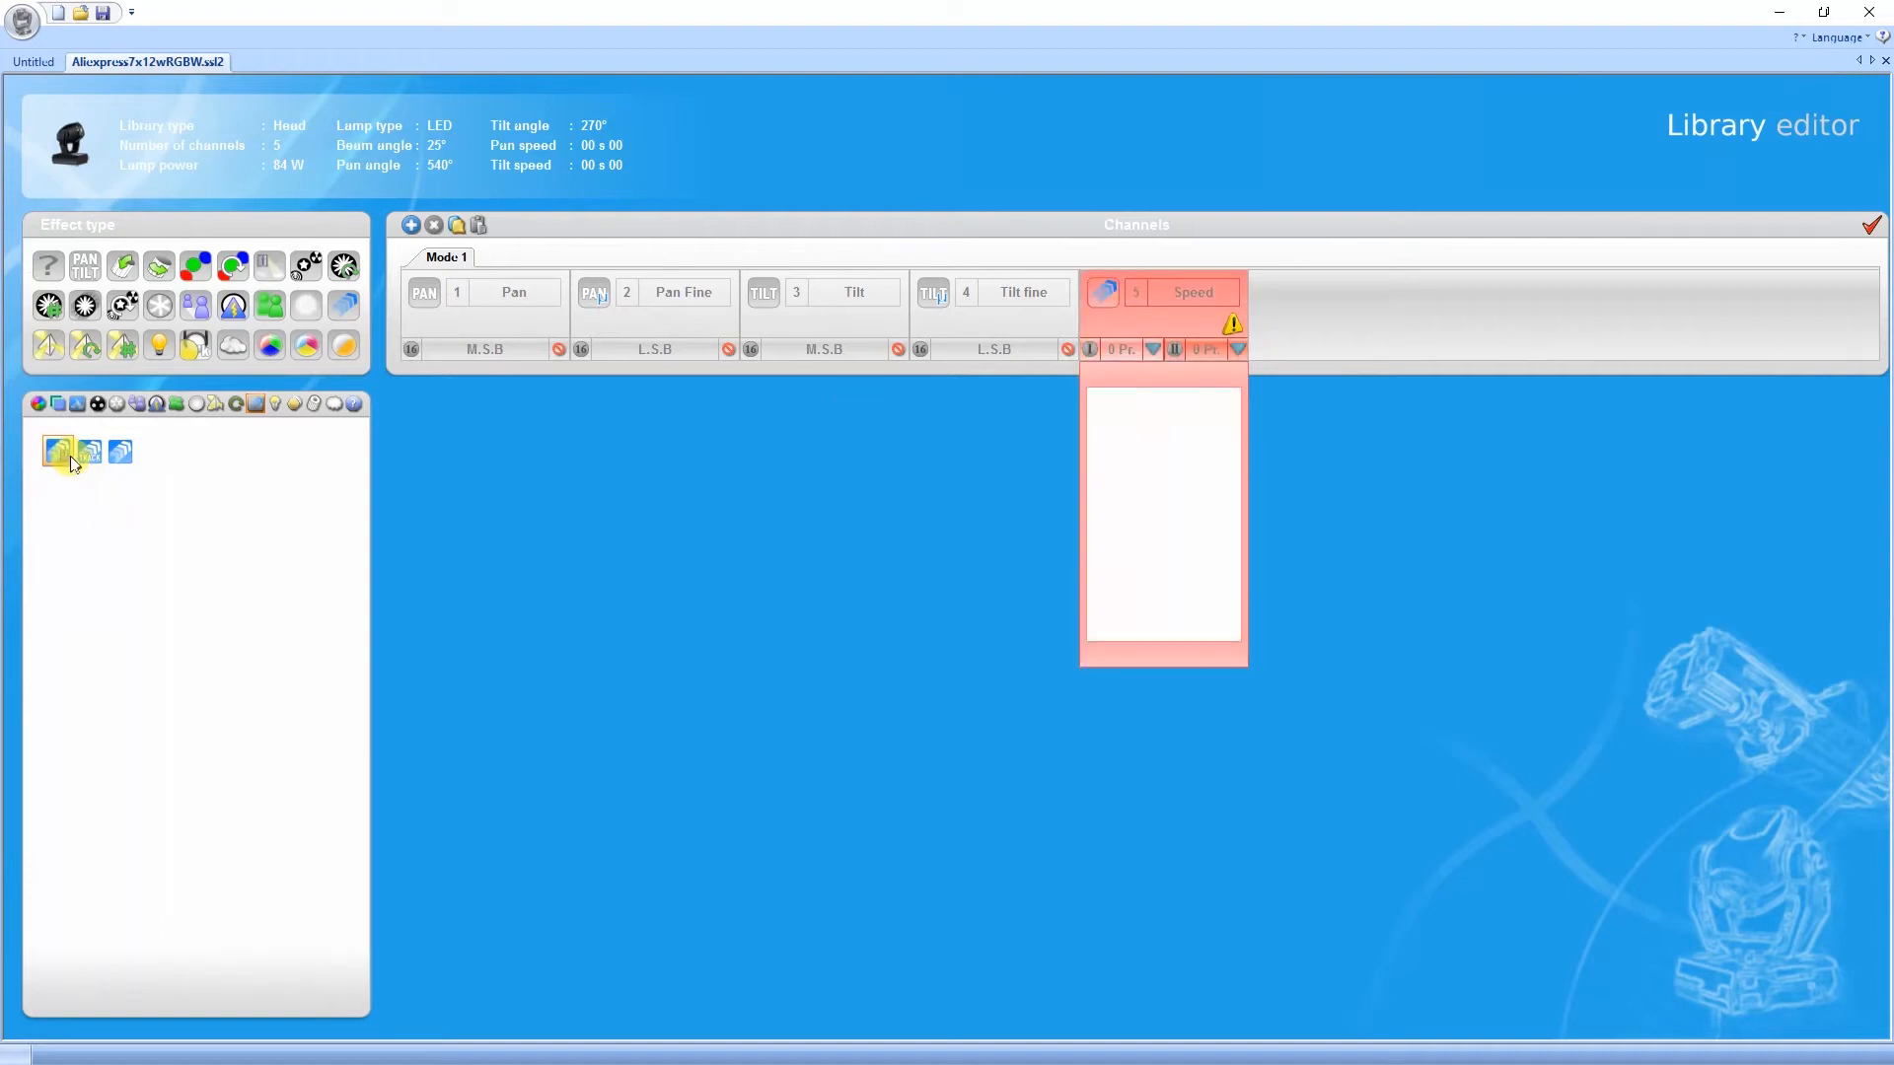
{"action": "left_click_drag", "start_coordinate": [65, 464], "coordinate": [1132, 463]}
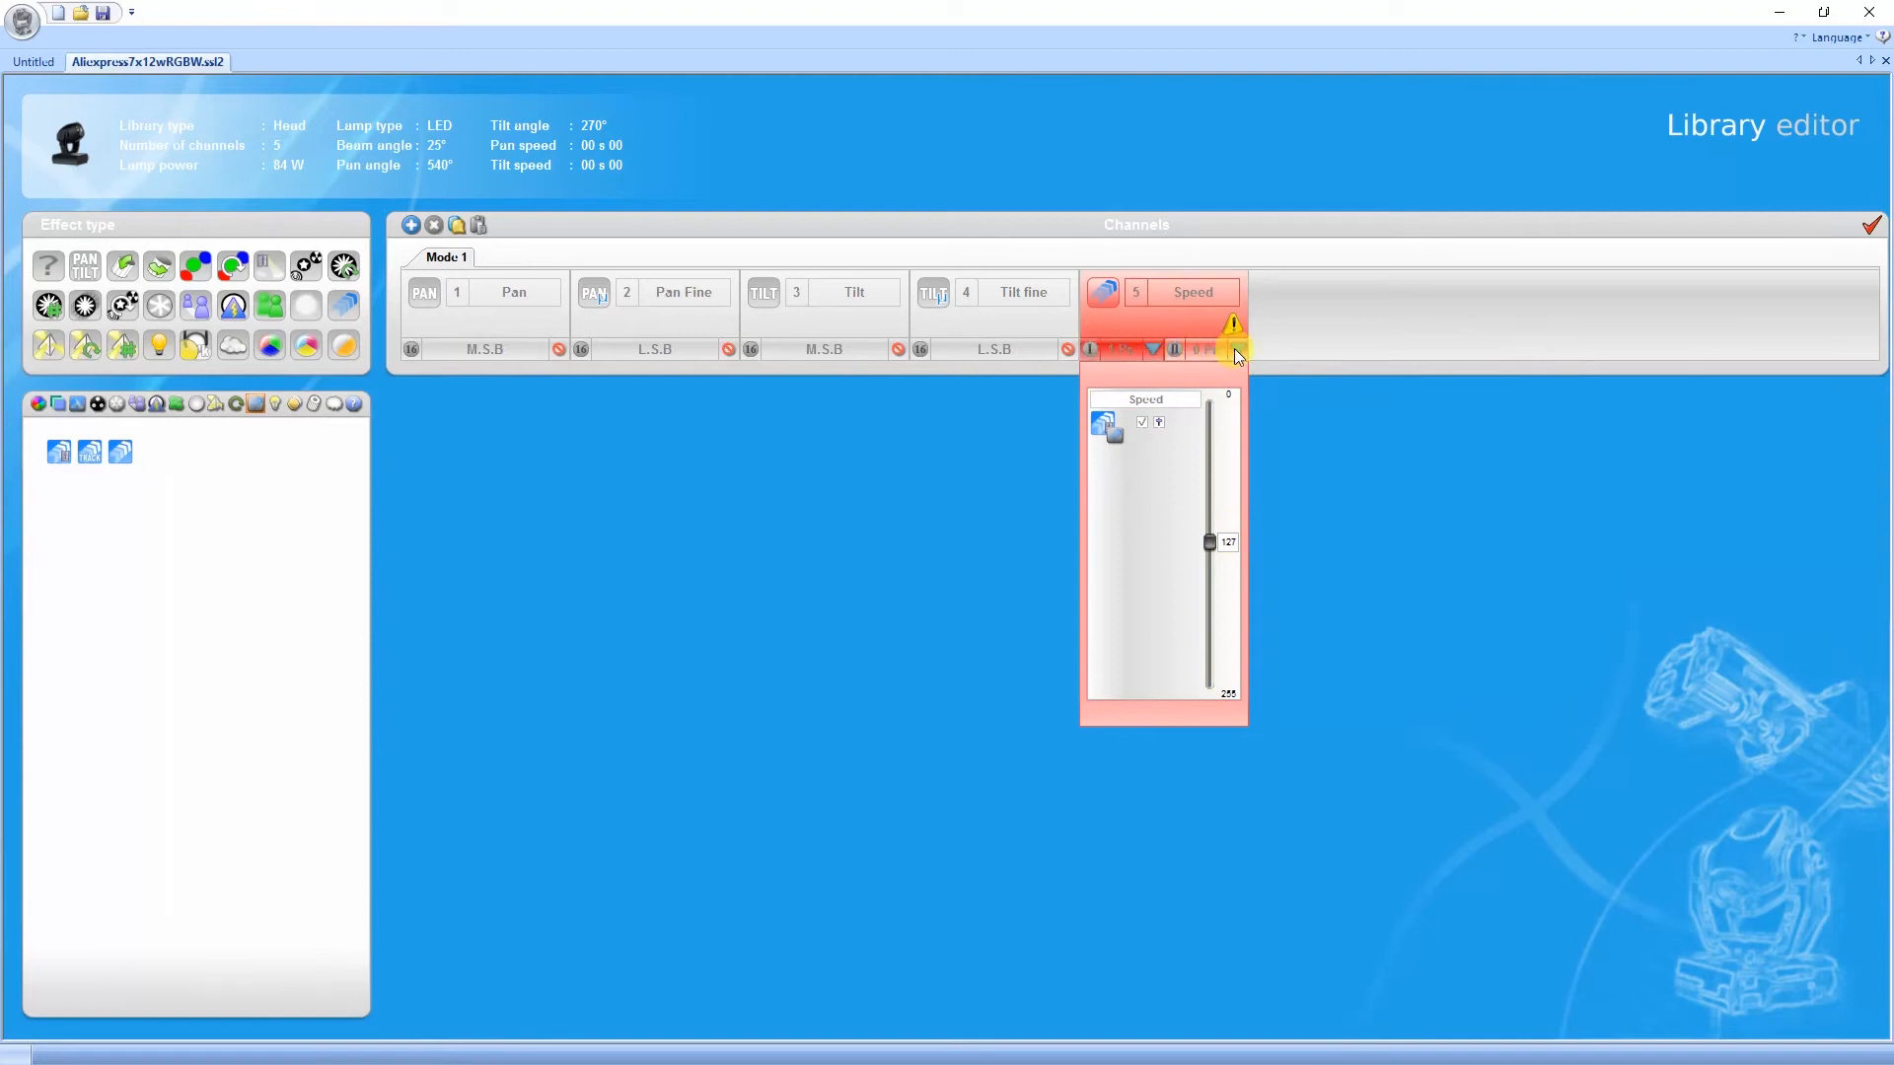
{"action": "left_click", "coordinate": [1204, 348]}
{"action": "left_click_drag", "start_coordinate": [68, 452], "coordinate": [1158, 458]}
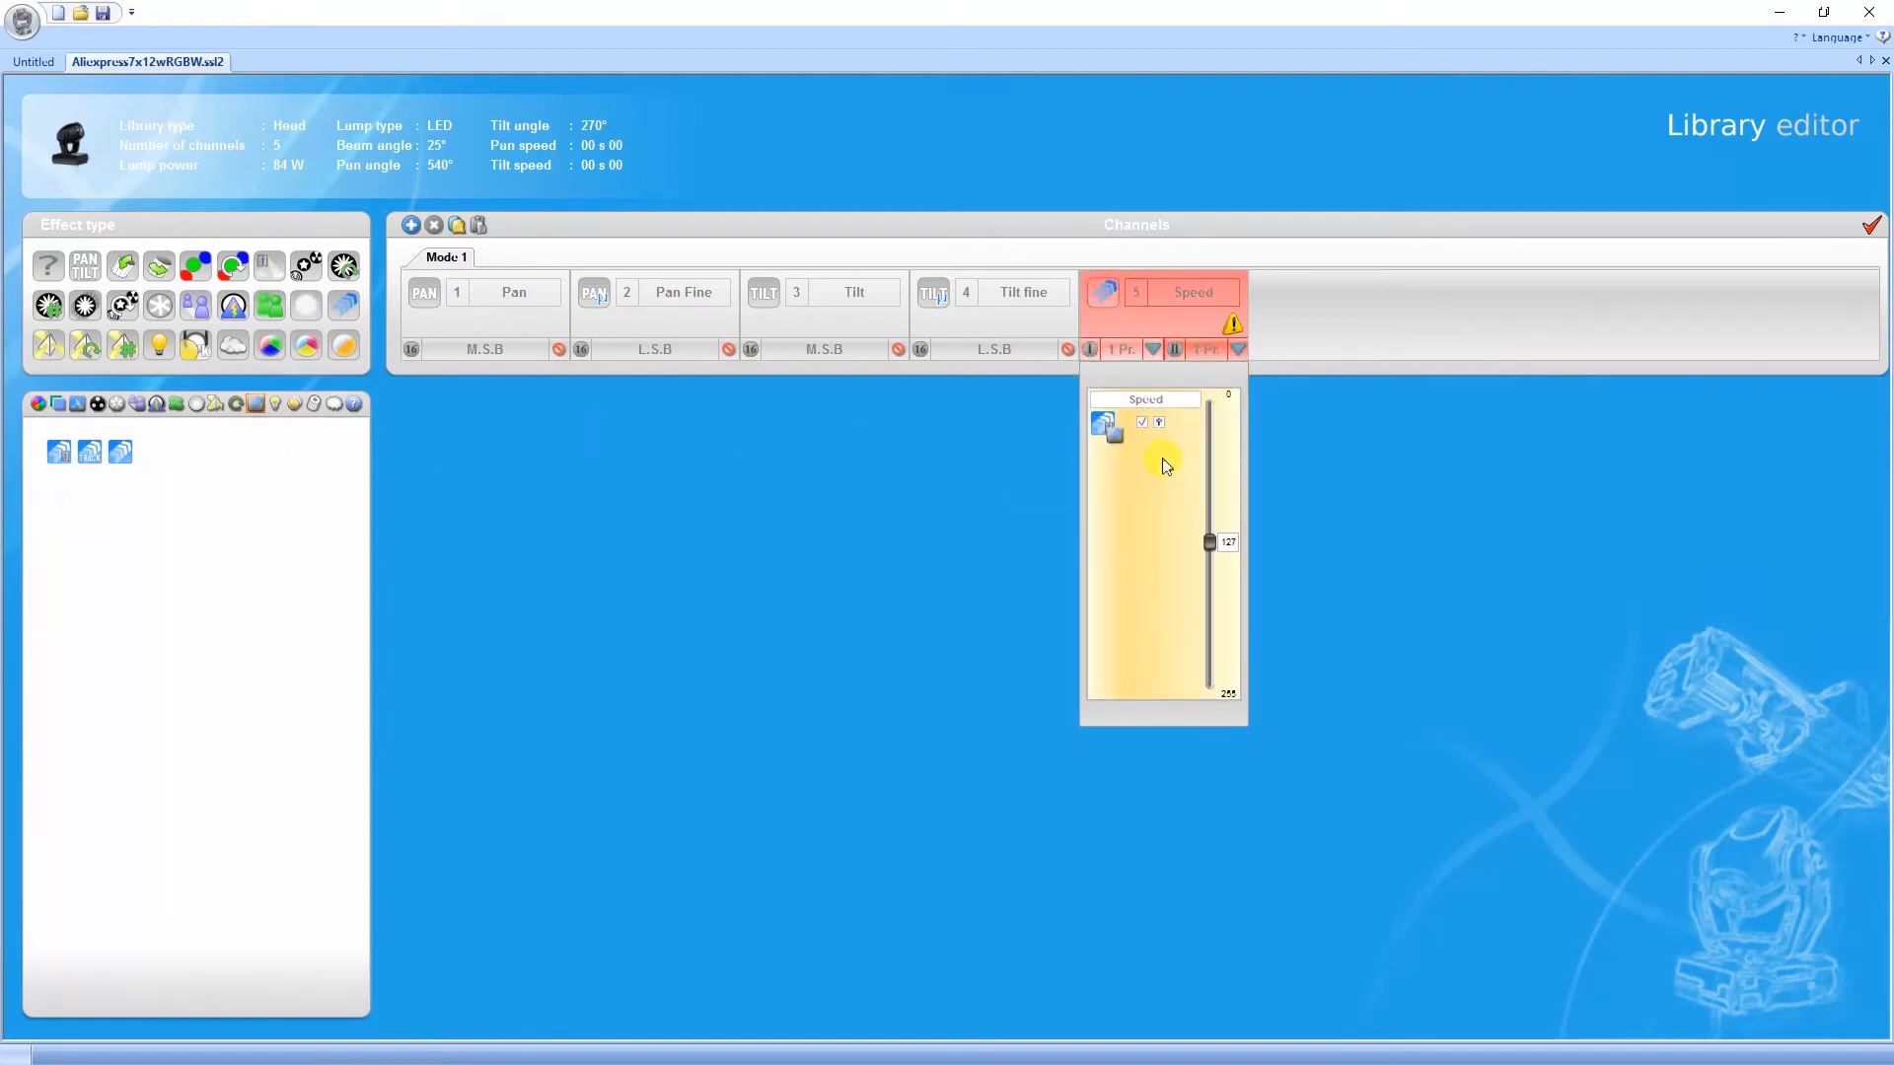
Check the library profile for errors and review what is reported for the Speed channel.
{"action": "left_click", "coordinate": [1234, 326]}
{"action": "left_click", "coordinate": [1872, 226]}
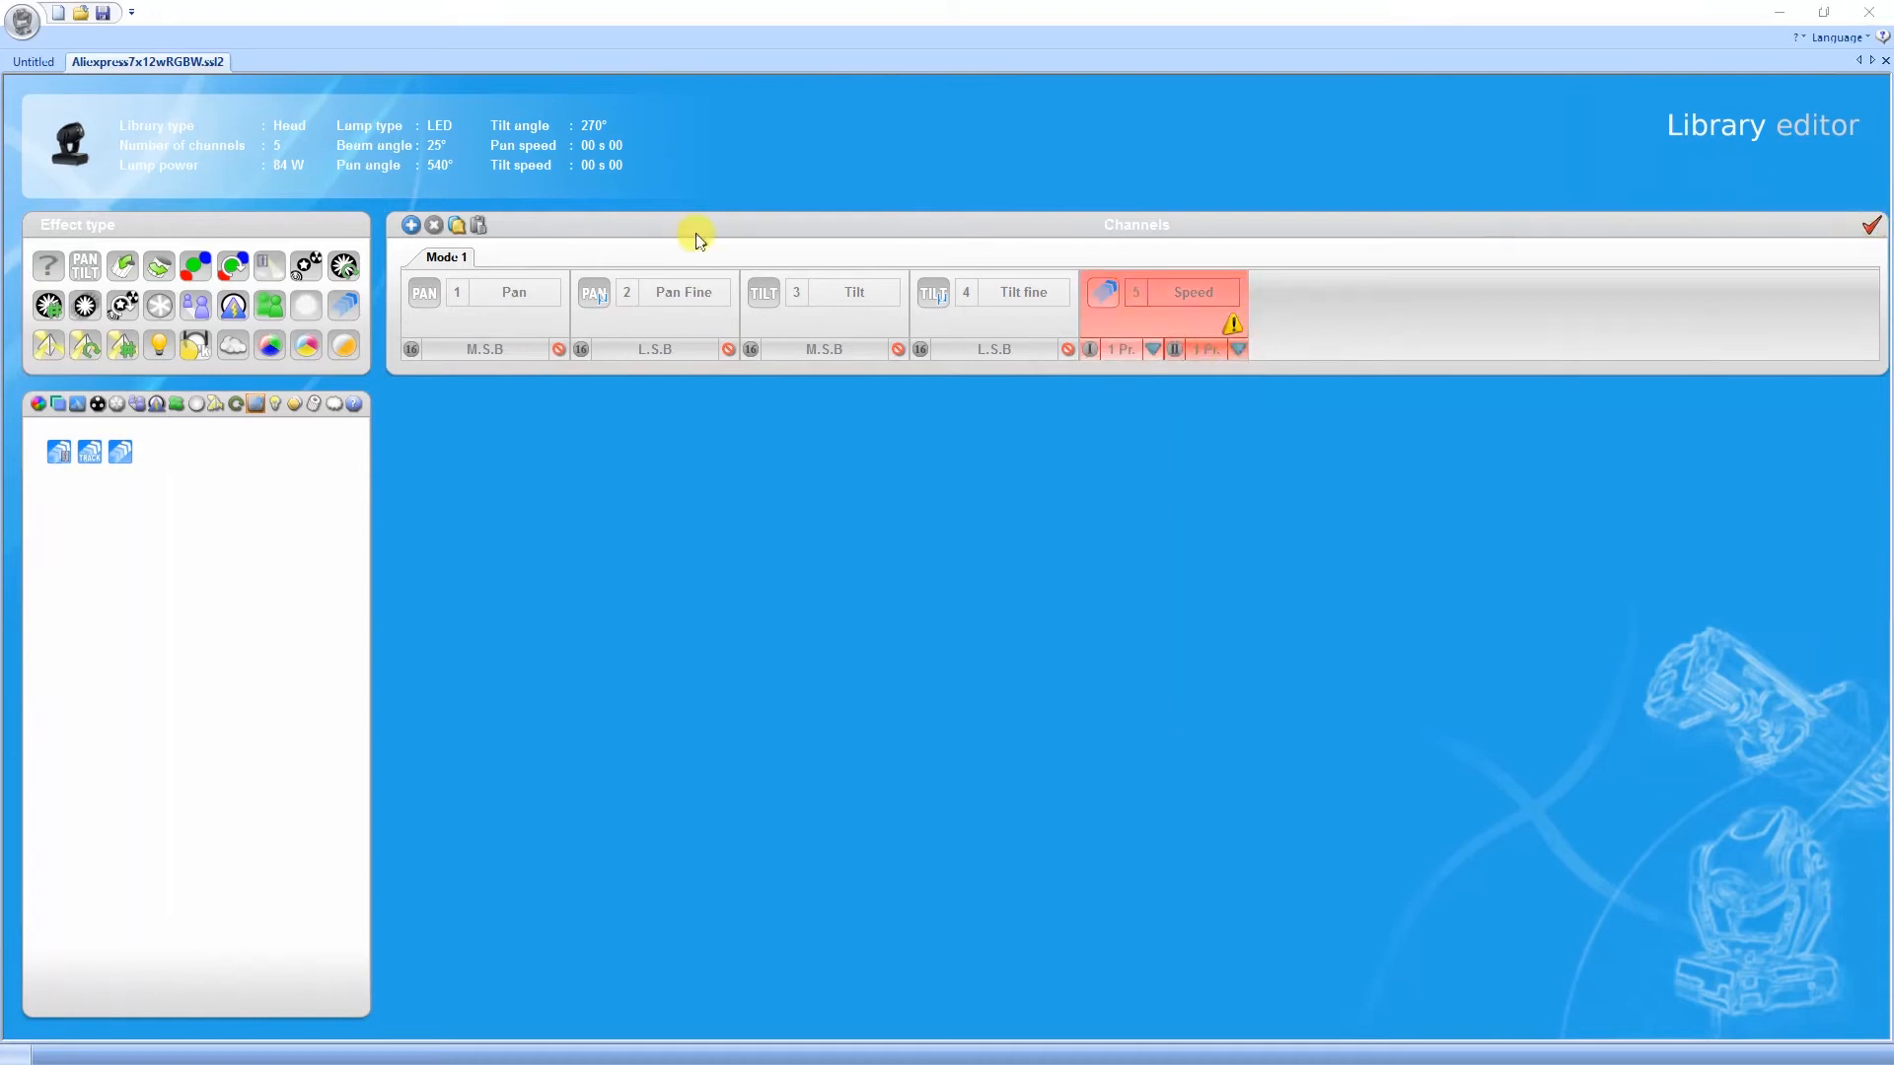
{"action": "left_click_drag", "start_coordinate": [795, 342], "coordinate": [948, 440]}
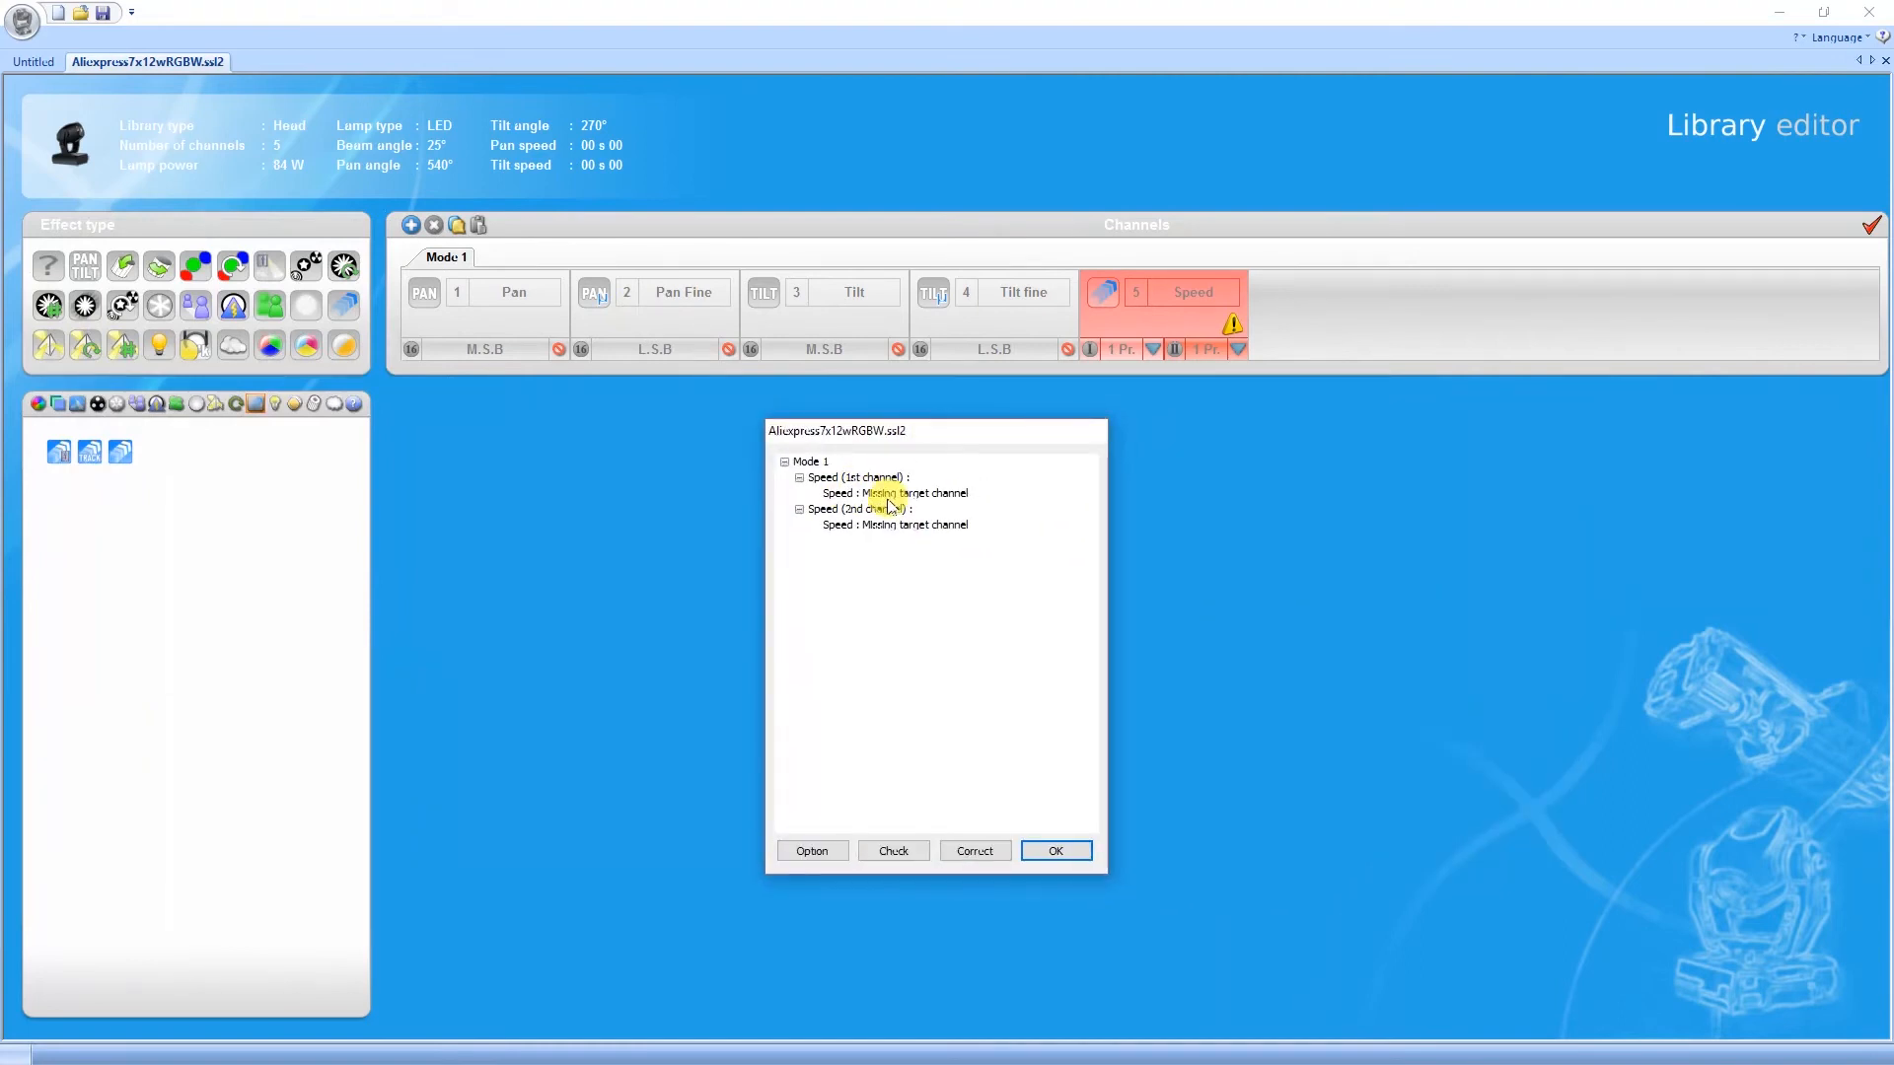
{"action": "left_click", "coordinate": [1056, 850]}
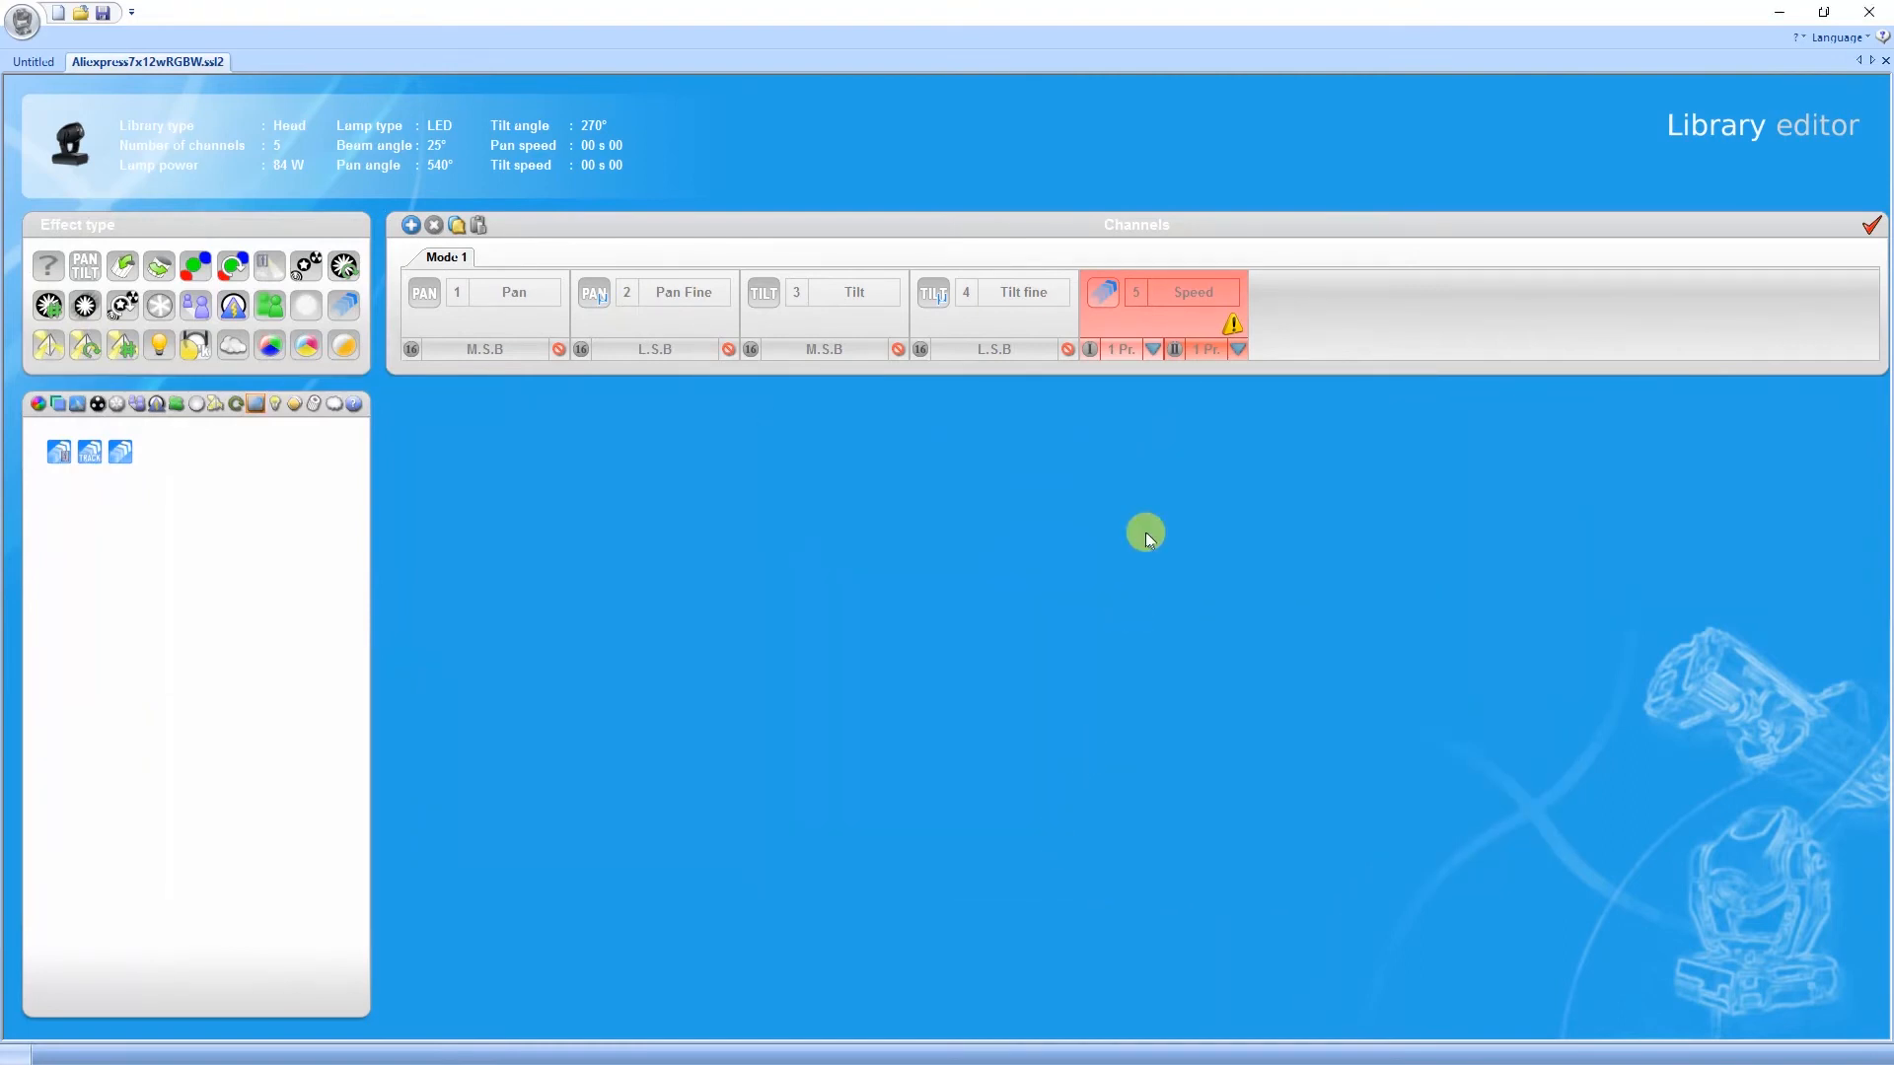
Assign the Speed preset in the first range to the X/Y (Ch 1) channel.
{"action": "left_click", "coordinate": [1153, 349]}
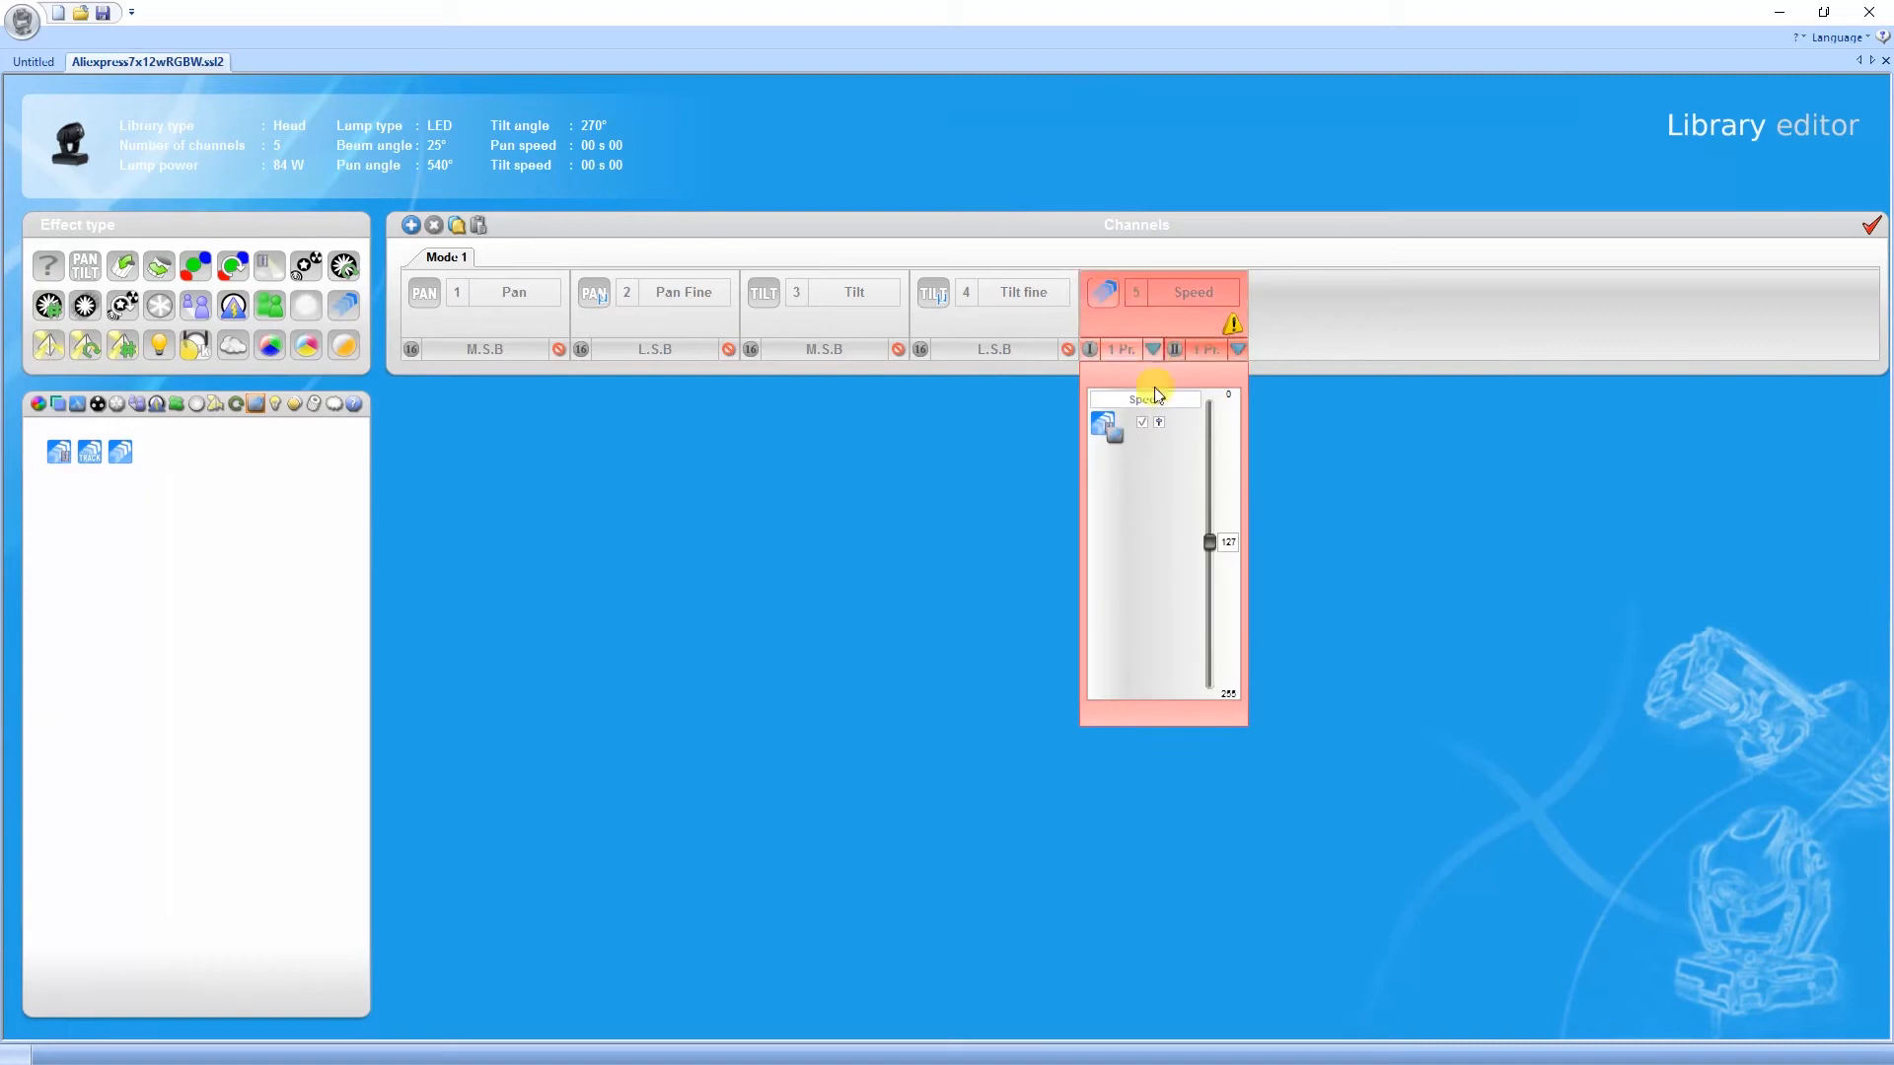
{"action": "right_click", "coordinate": [1144, 500]}
{"action": "left_click", "coordinate": [1202, 675]}
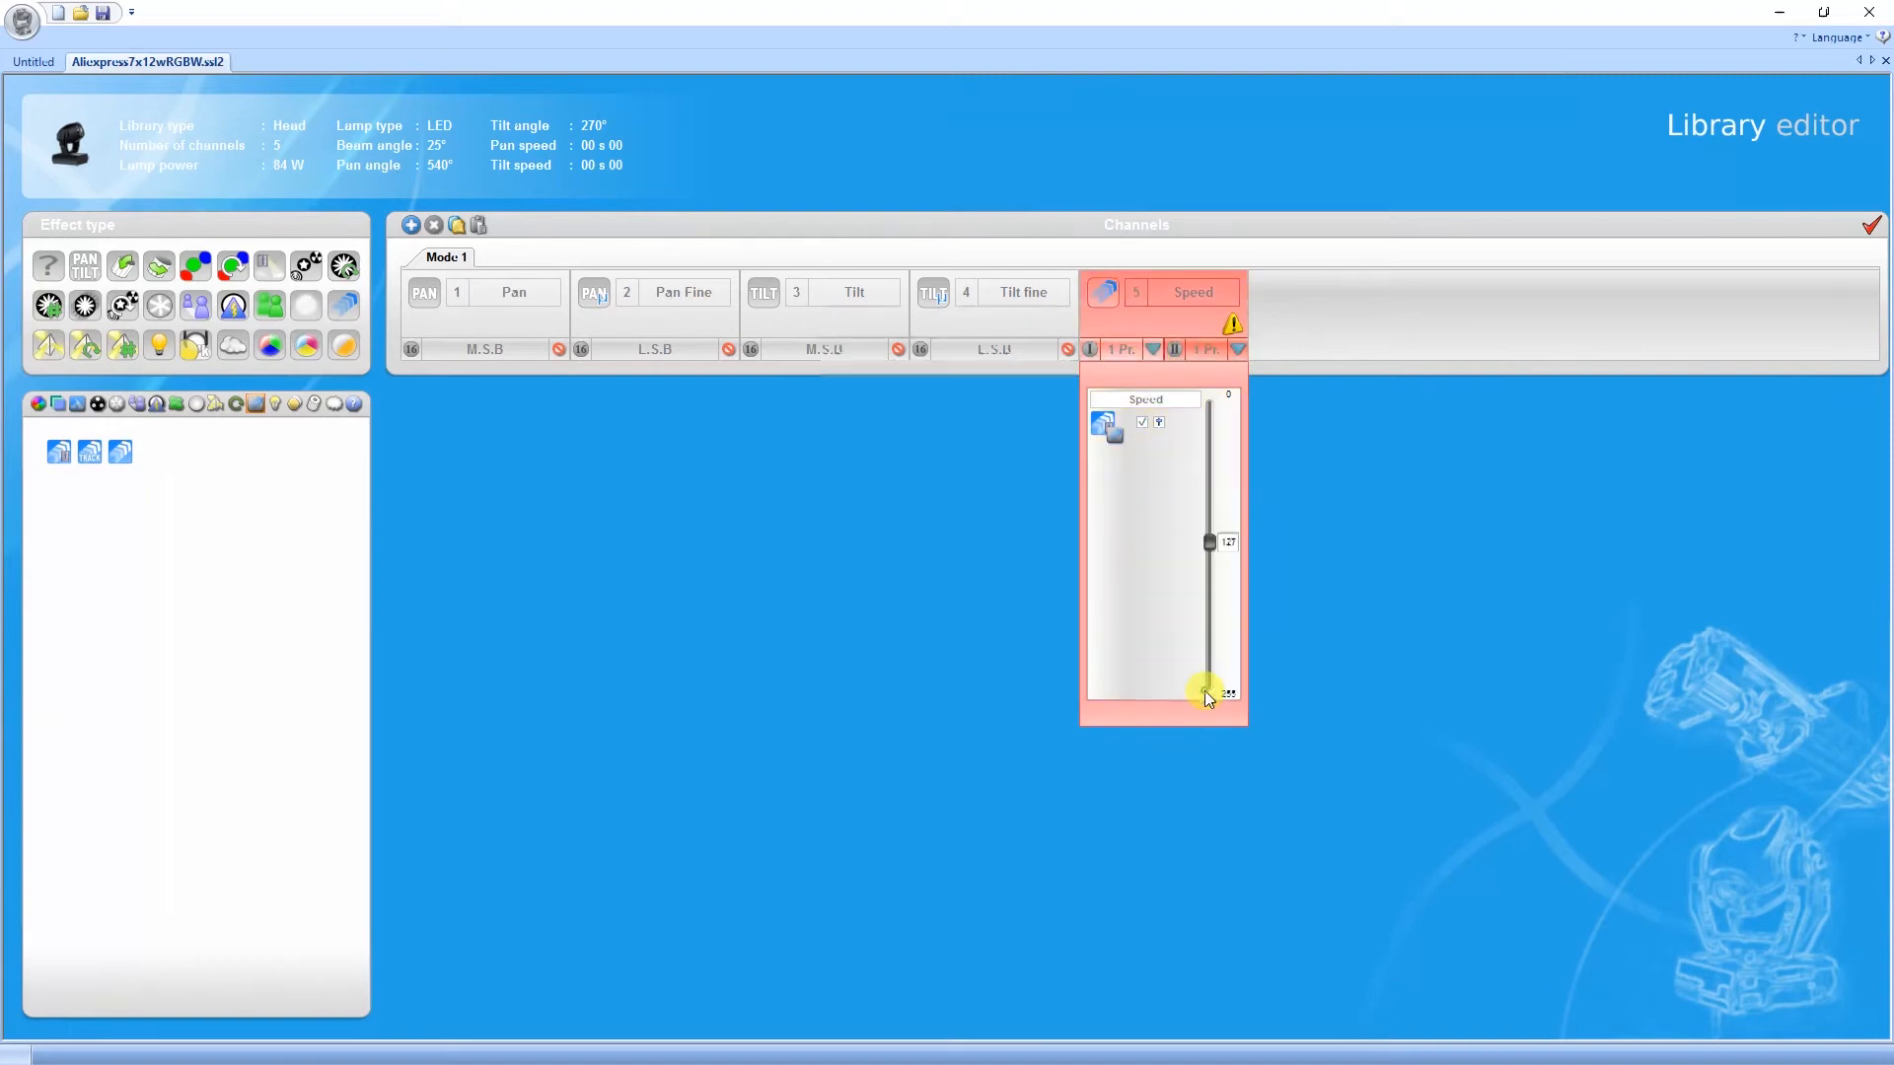
{"action": "left_click", "coordinate": [925, 456]}
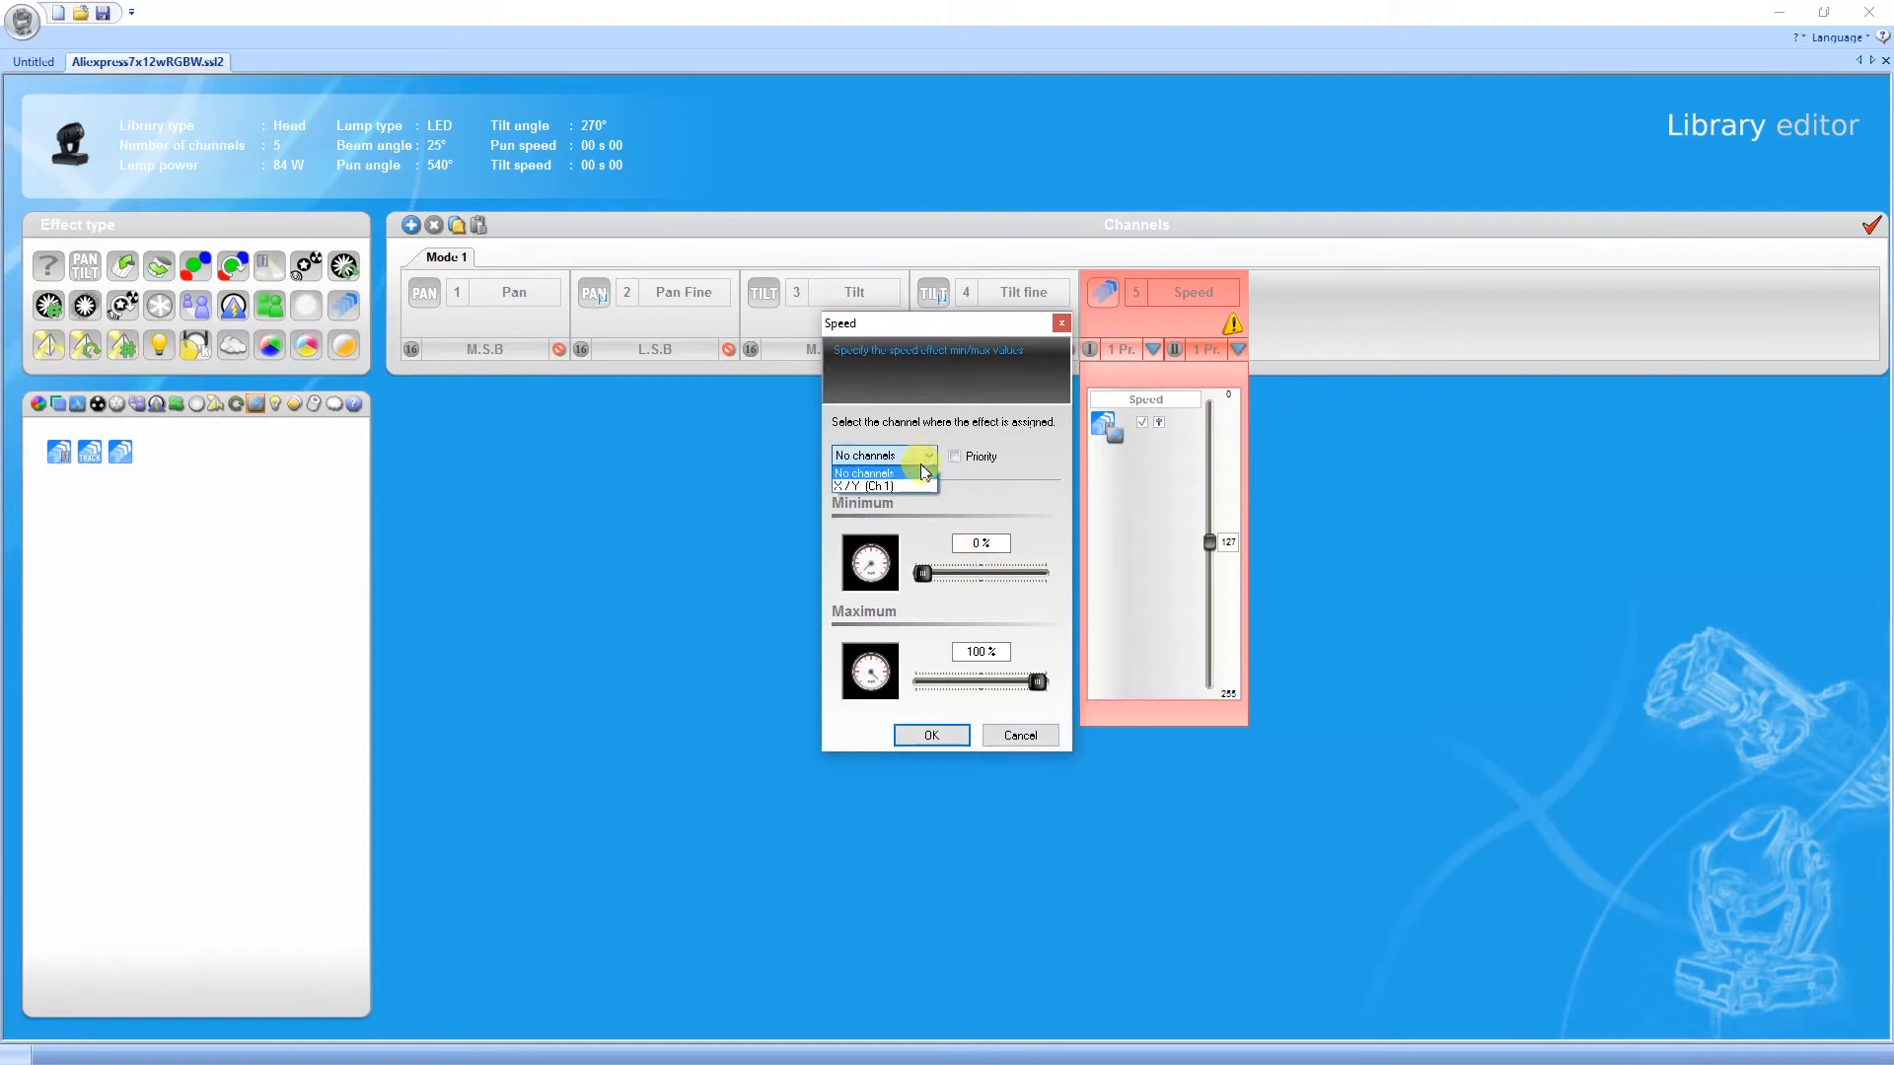
{"action": "left_click", "coordinate": [915, 487]}
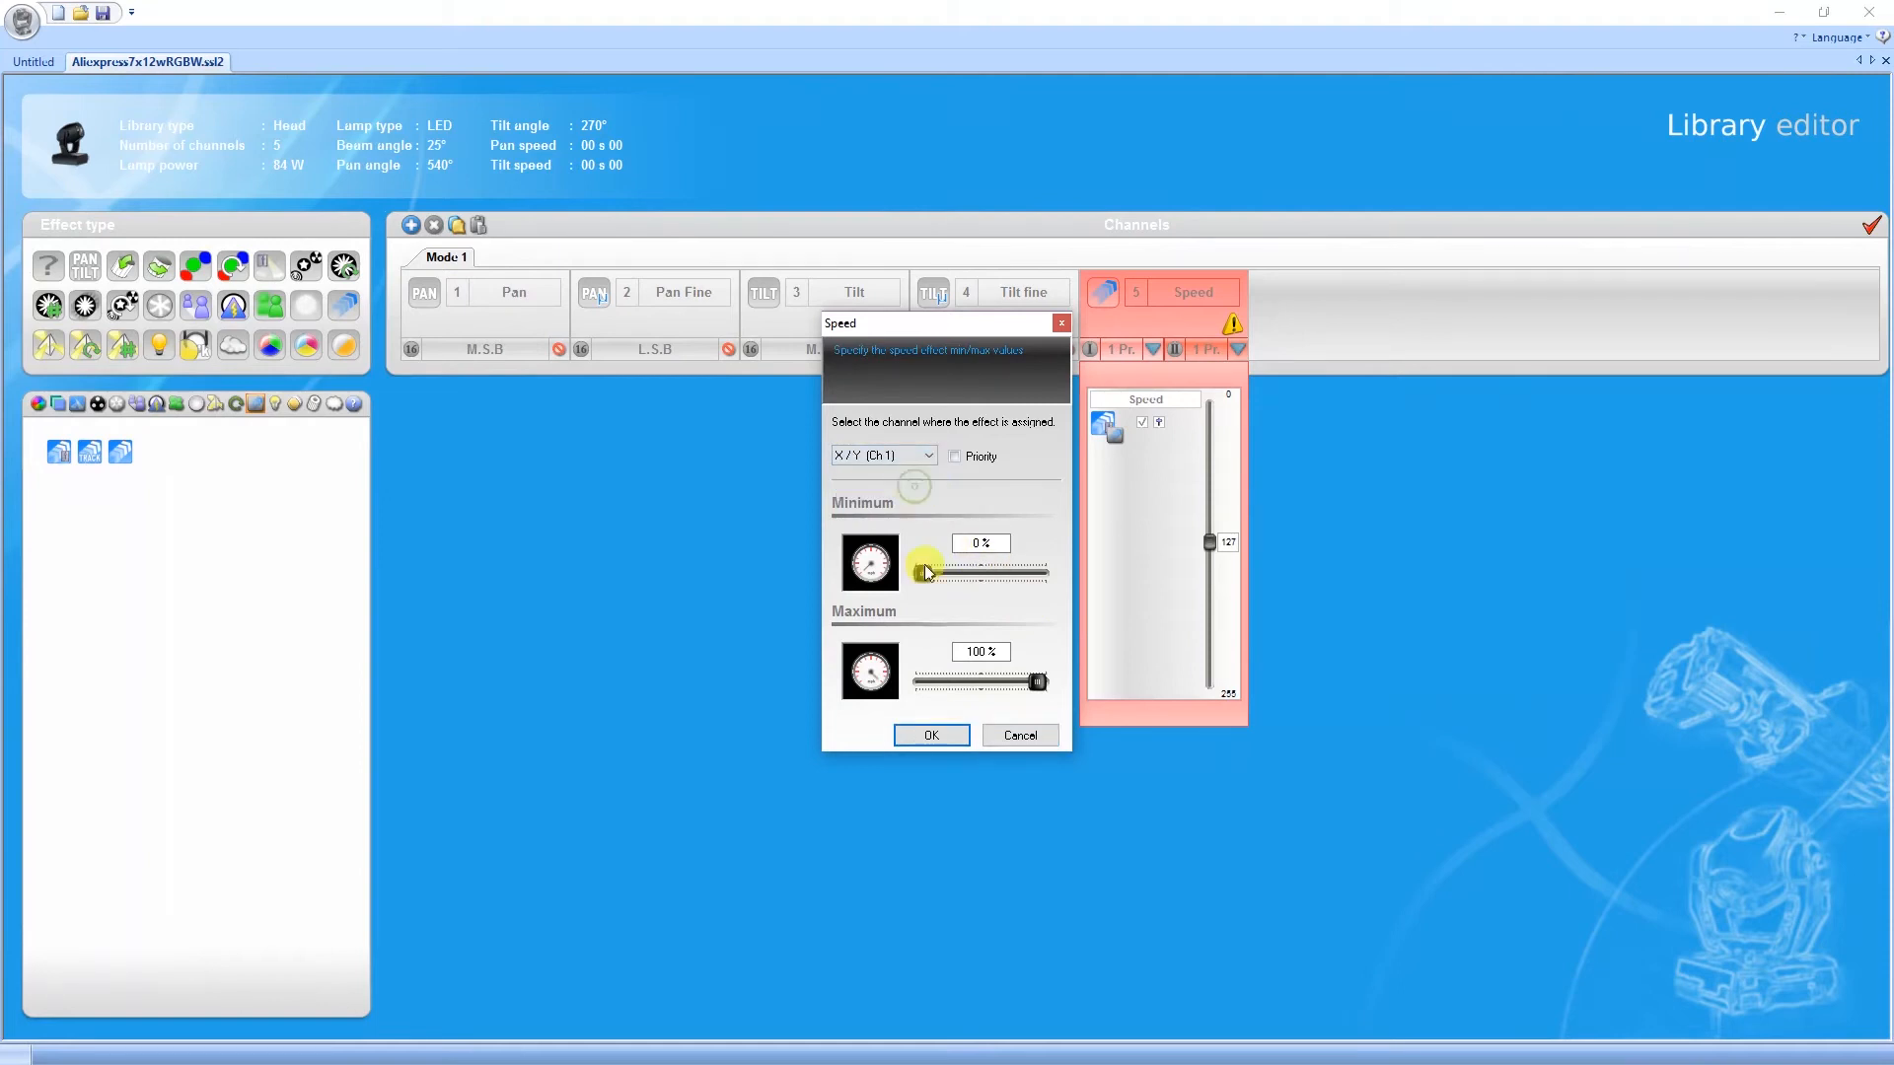
{"action": "left_click", "coordinate": [953, 737]}
Try to assign the Speed preset in the second range to a target channel.
{"action": "left_click", "coordinate": [1242, 345]}
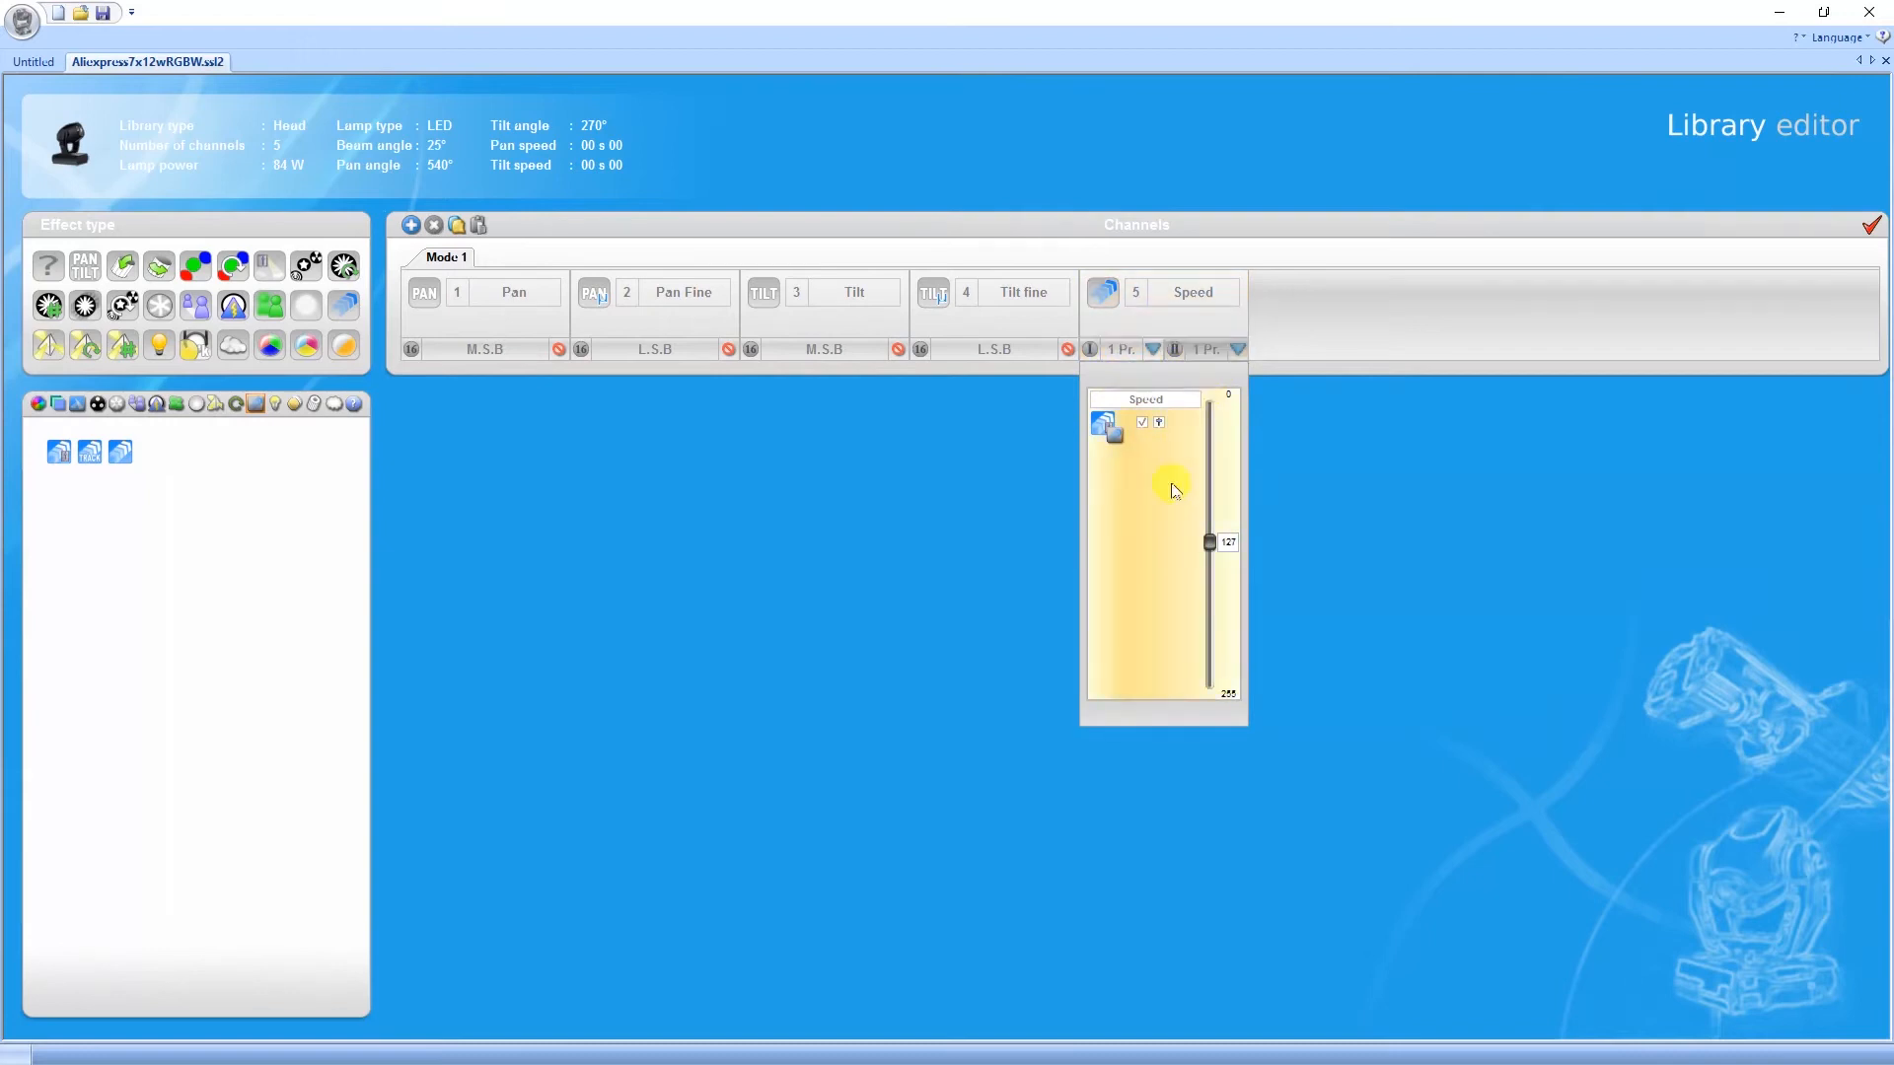
{"action": "right_click", "coordinate": [1152, 514]}
{"action": "left_click", "coordinate": [1229, 708]}
{"action": "left_click", "coordinate": [904, 457]}
{"action": "left_click", "coordinate": [1027, 476]}
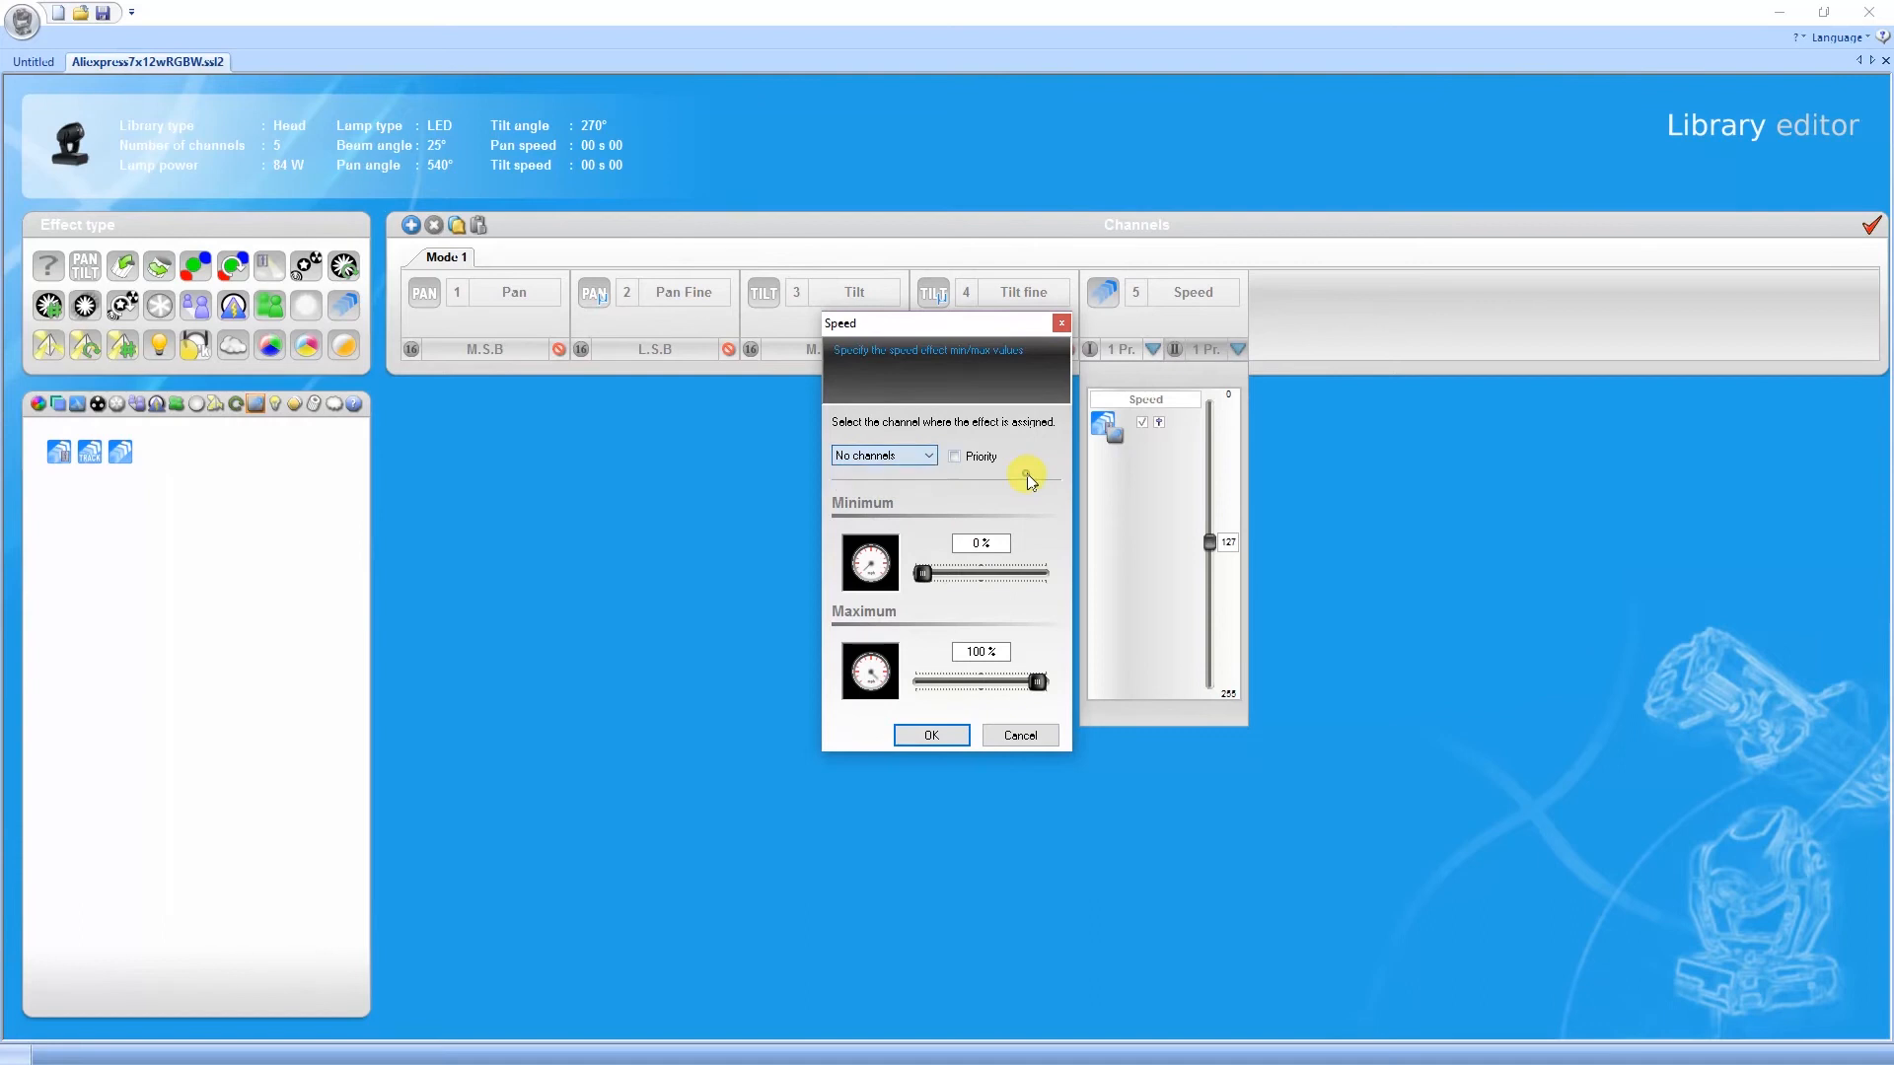
{"action": "left_click", "coordinate": [1018, 734]}
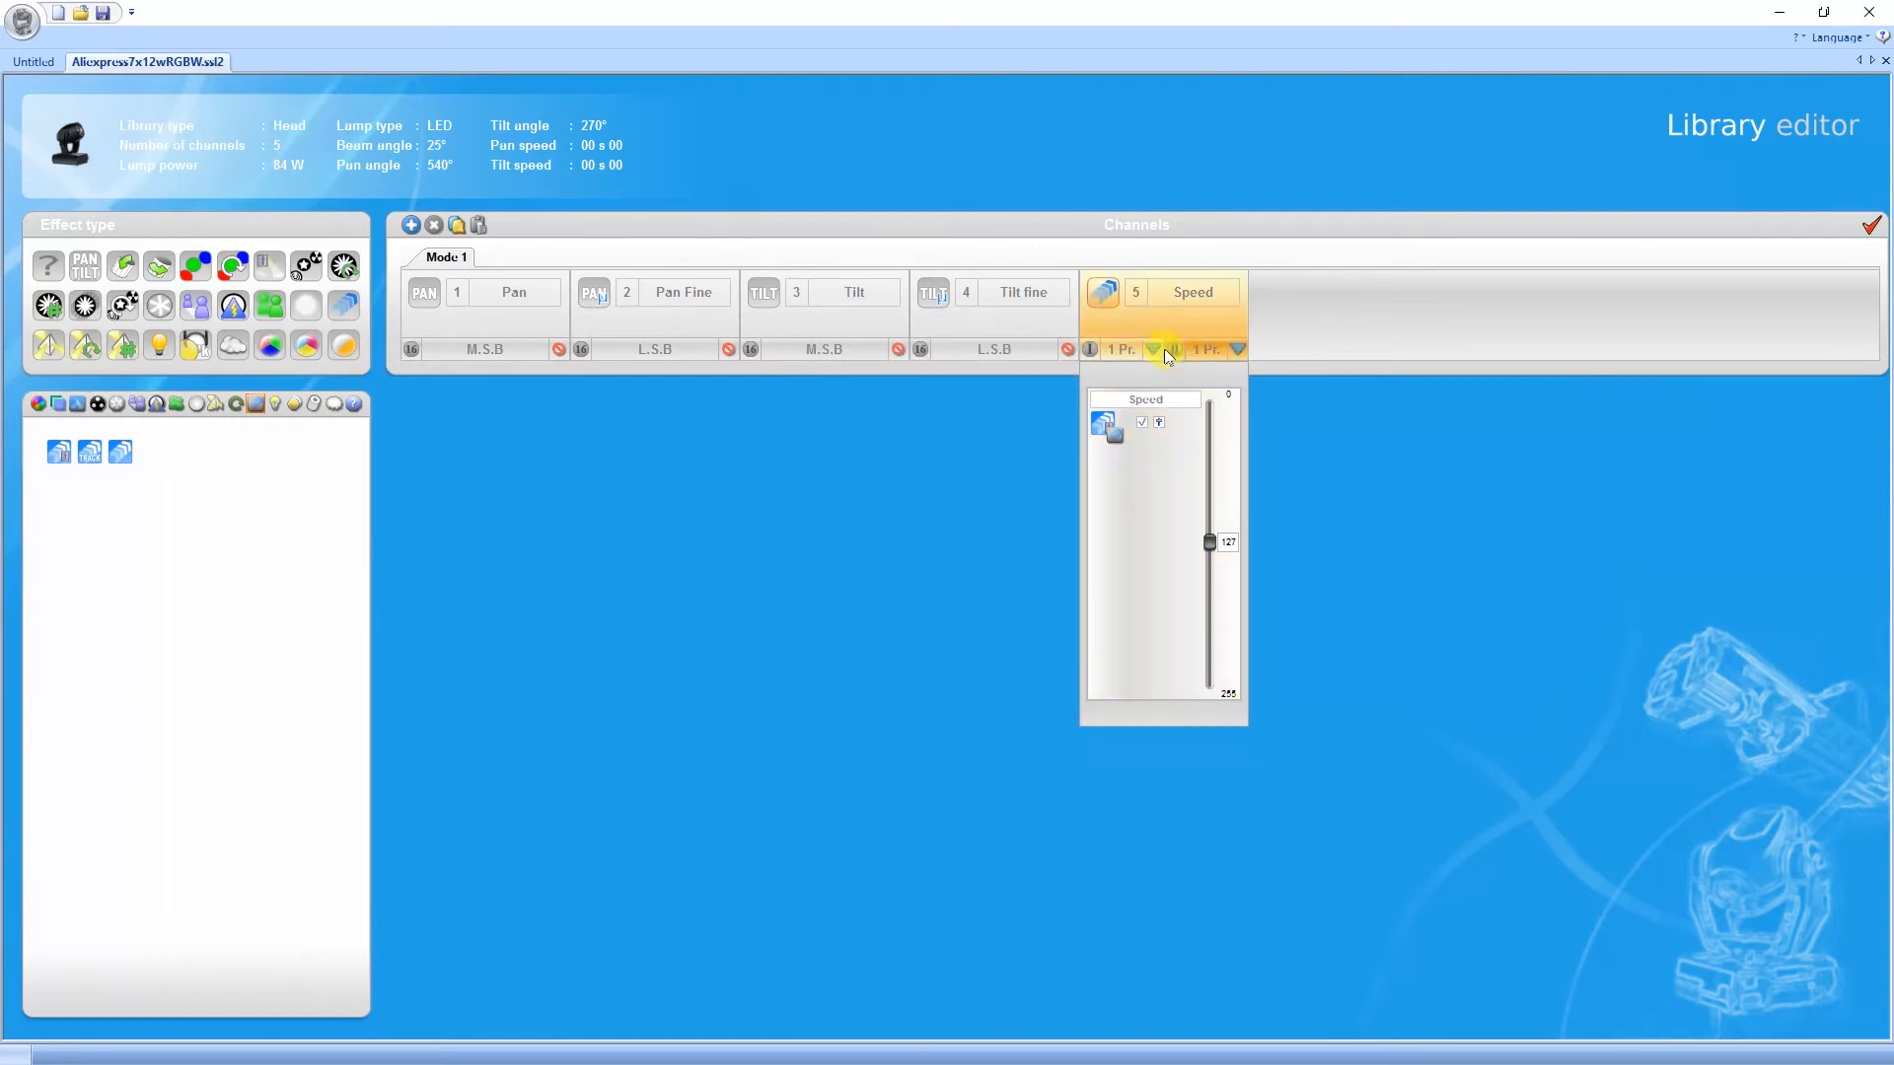
Turn off 2-presets mode for the Speed channel.
{"action": "left_click", "coordinate": [1236, 352]}
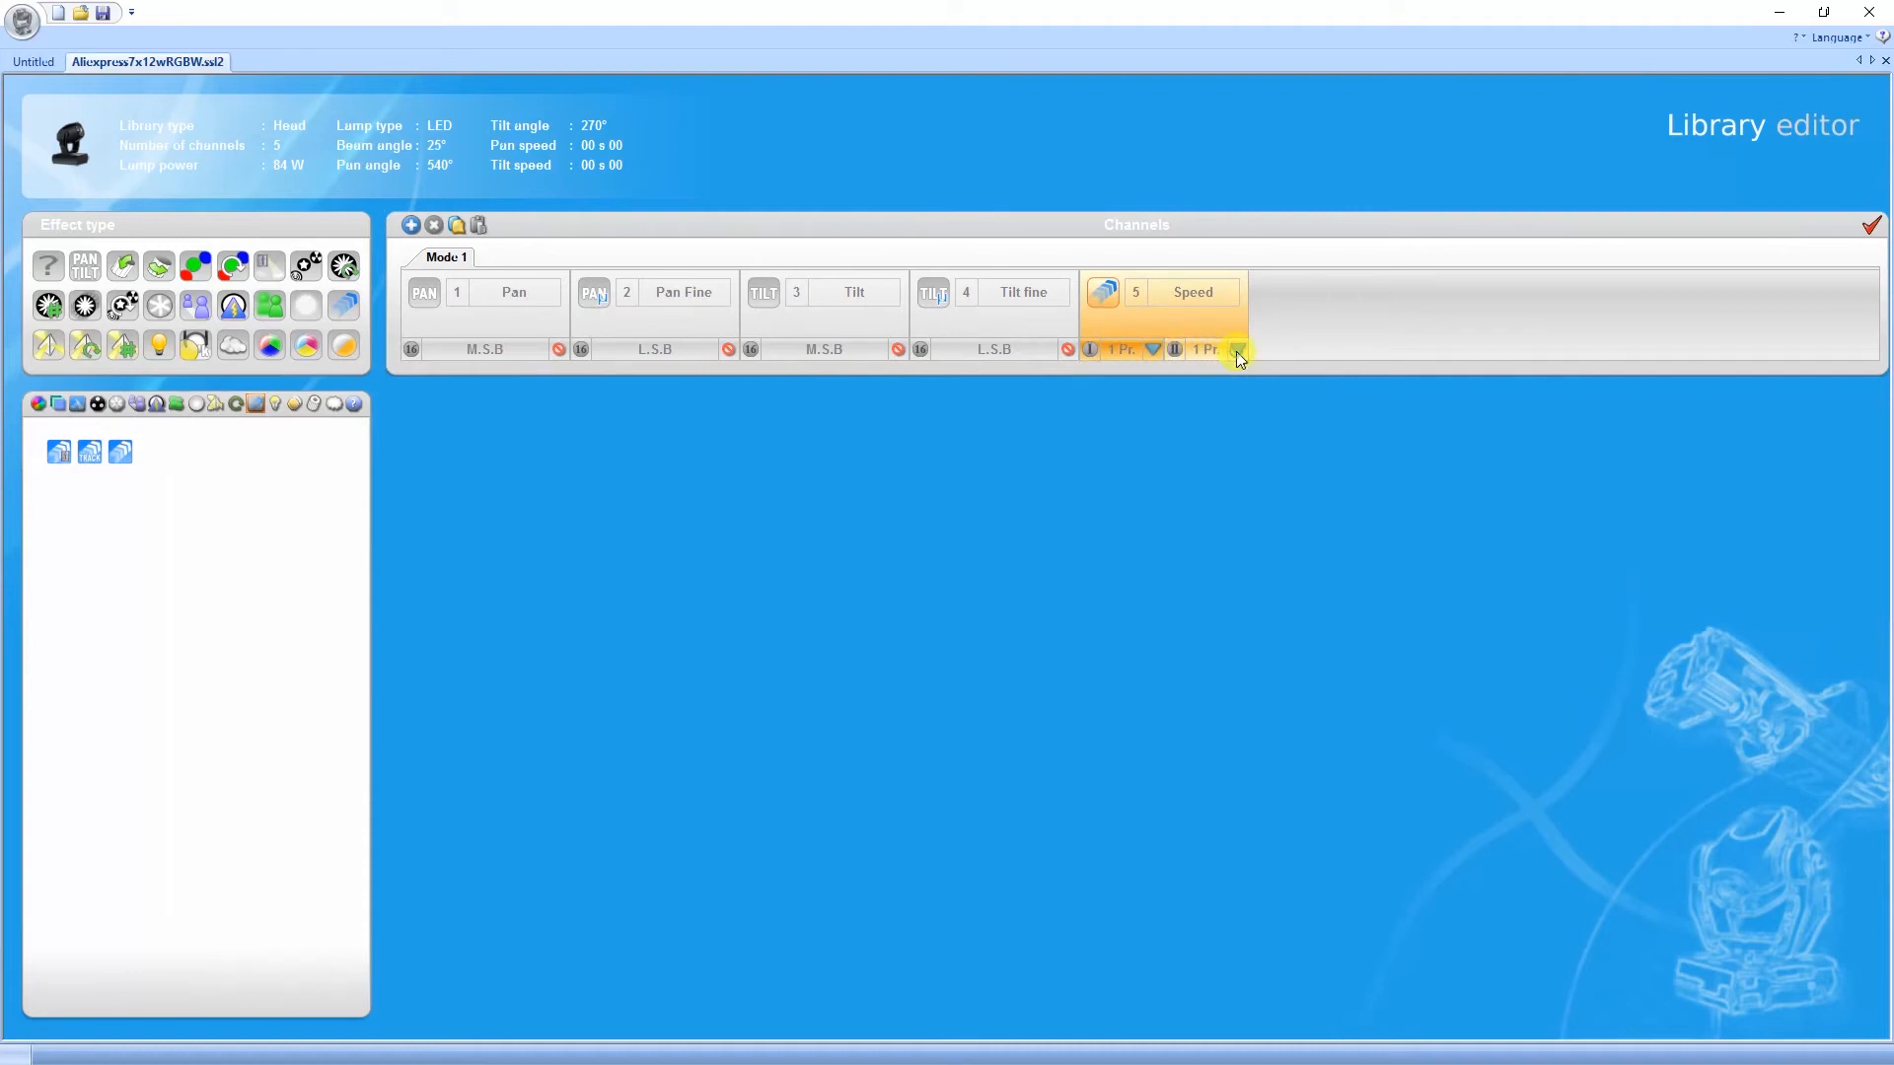
{"action": "left_click", "coordinate": [1236, 352]}
{"action": "right_click", "coordinate": [1201, 353]}
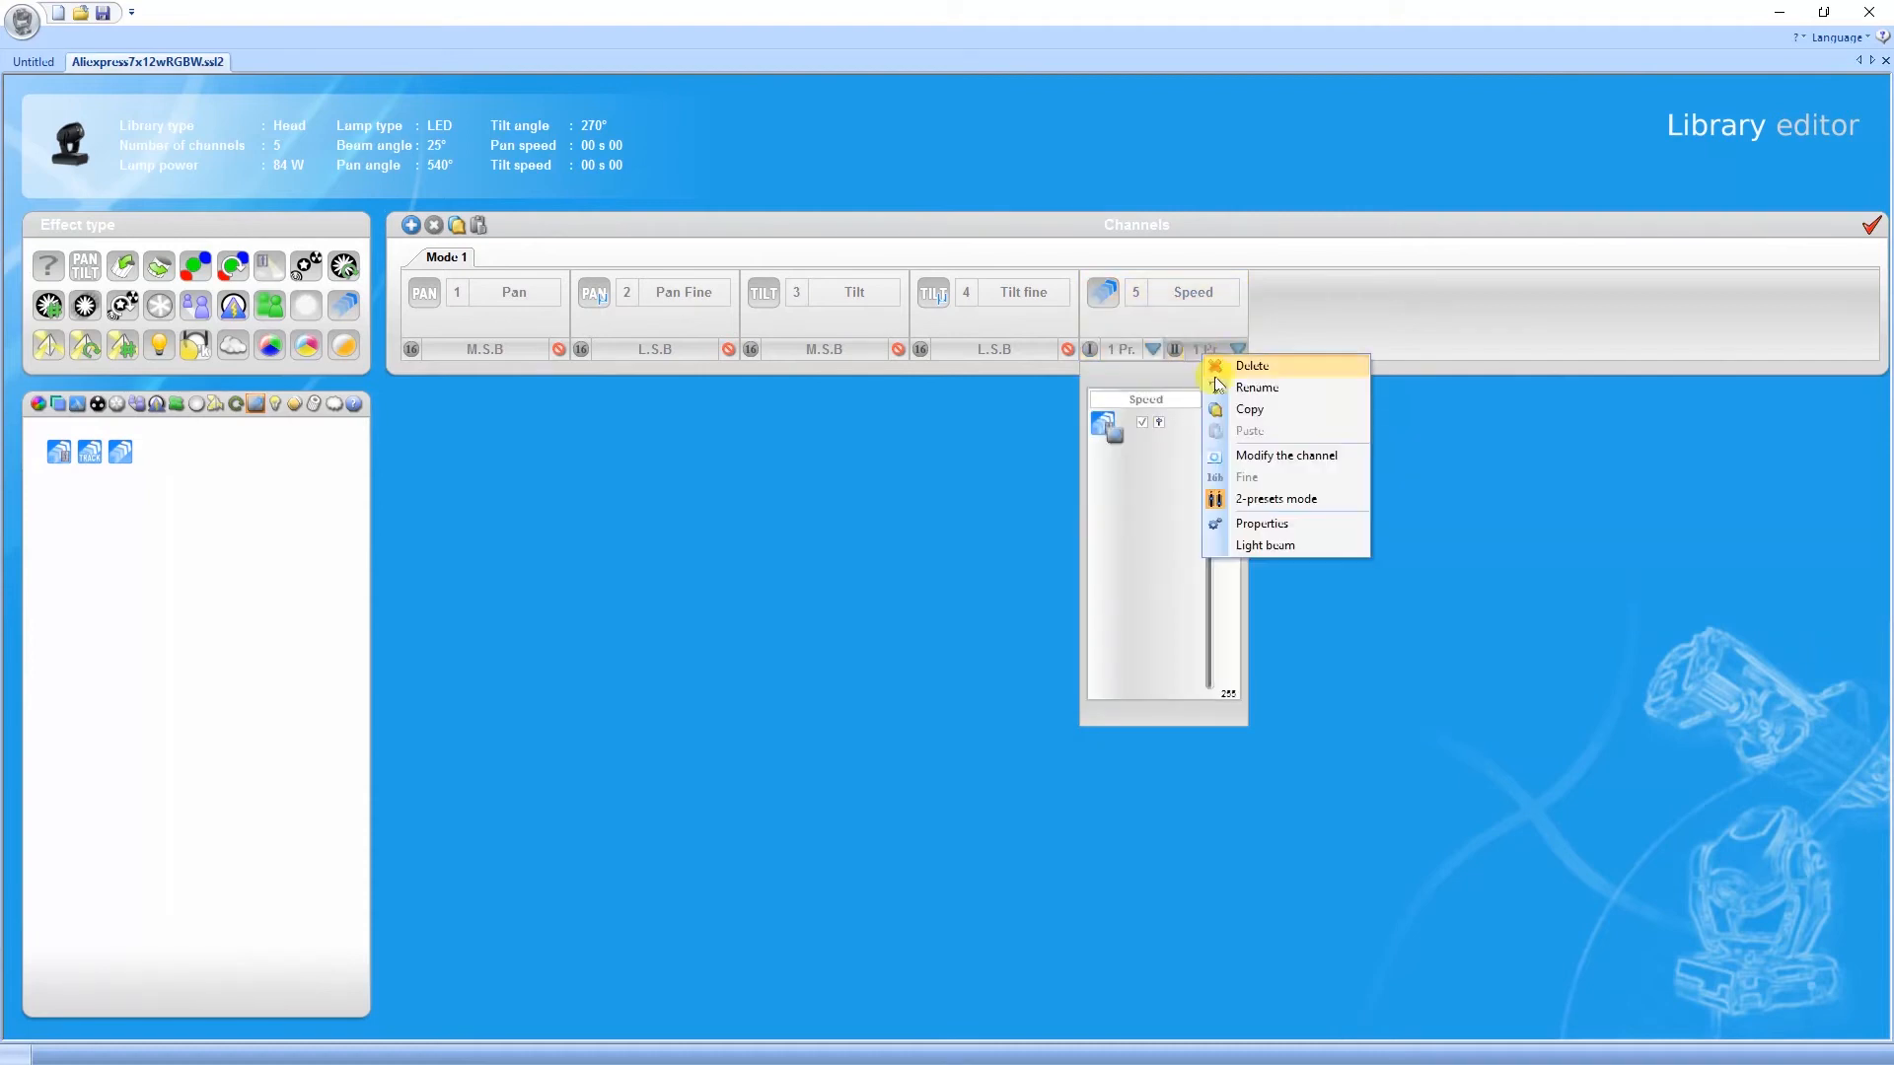
{"action": "left_click", "coordinate": [1263, 493]}
Assign the Speed channel's preset to X/Y (Ch 1) and check the library profile for errors.
{"action": "right_click", "coordinate": [1173, 493]}
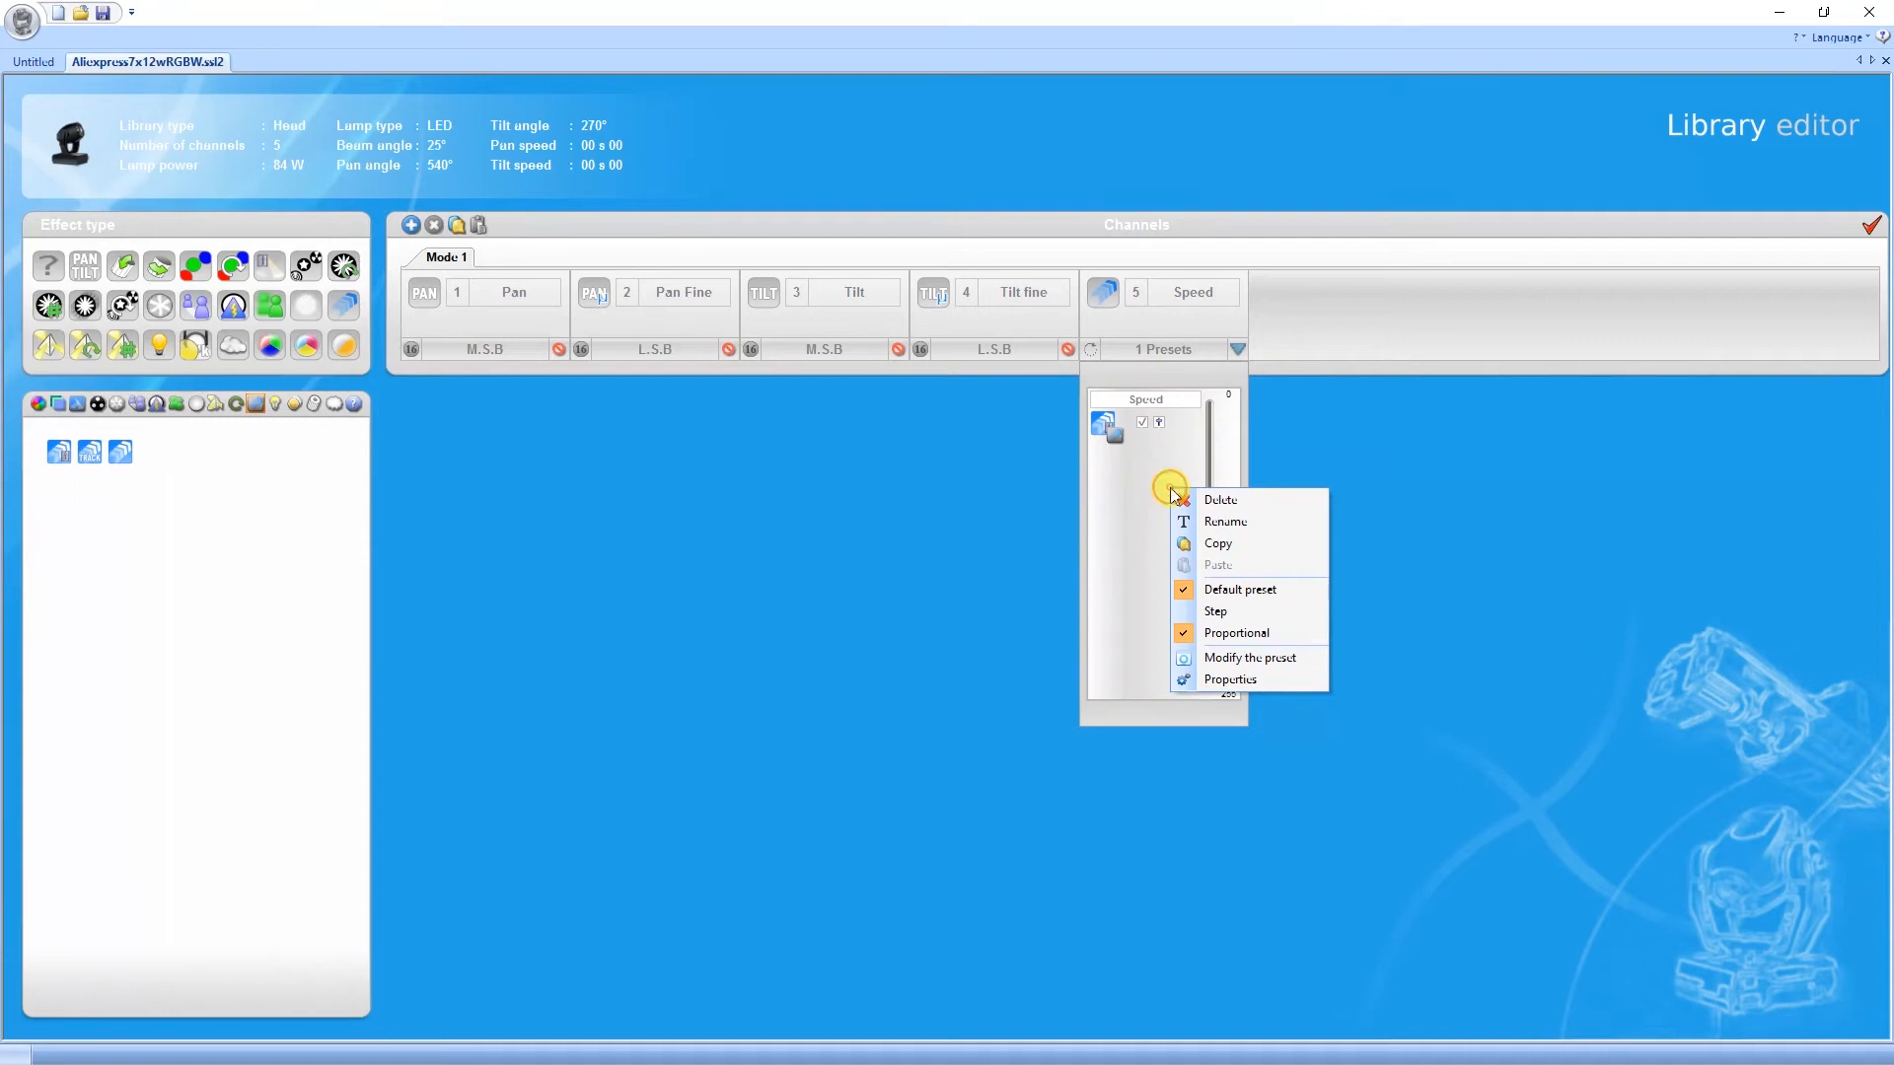
{"action": "left_click", "coordinate": [1223, 658]}
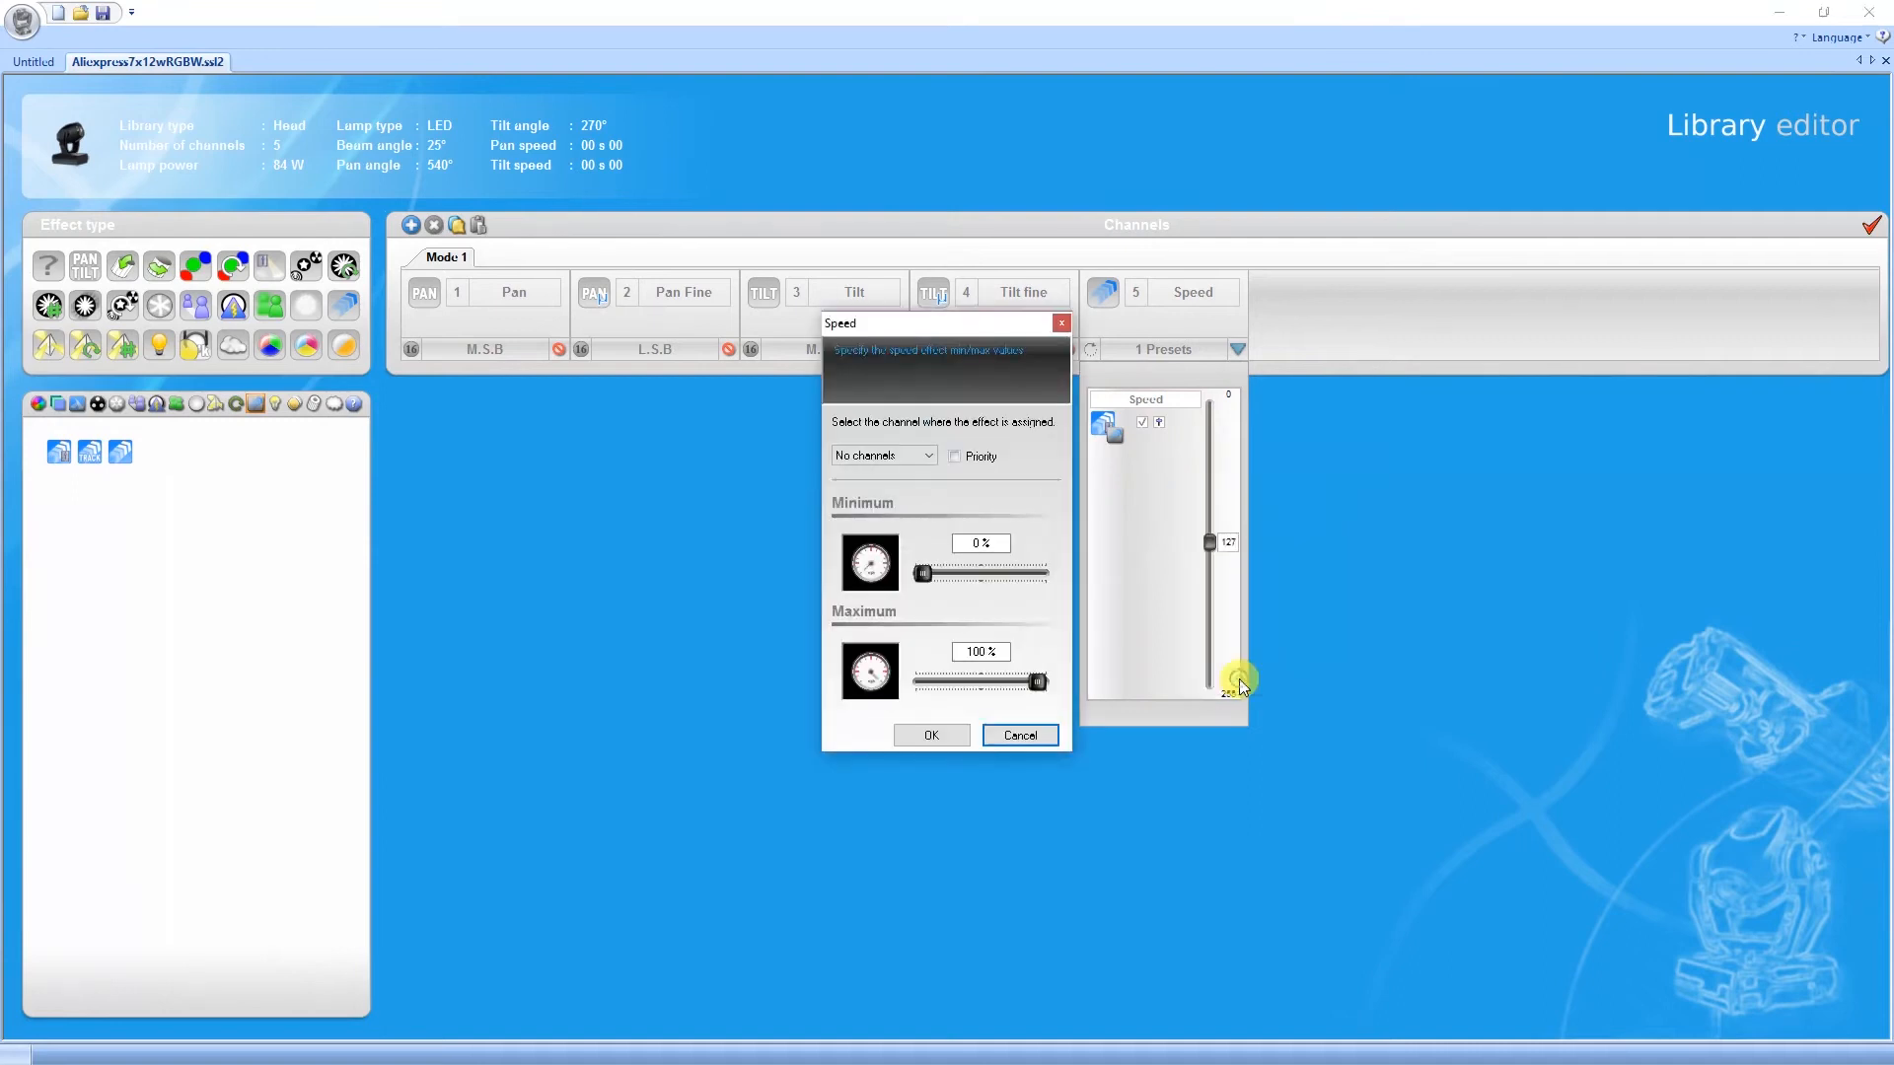
{"action": "left_click", "coordinate": [913, 458]}
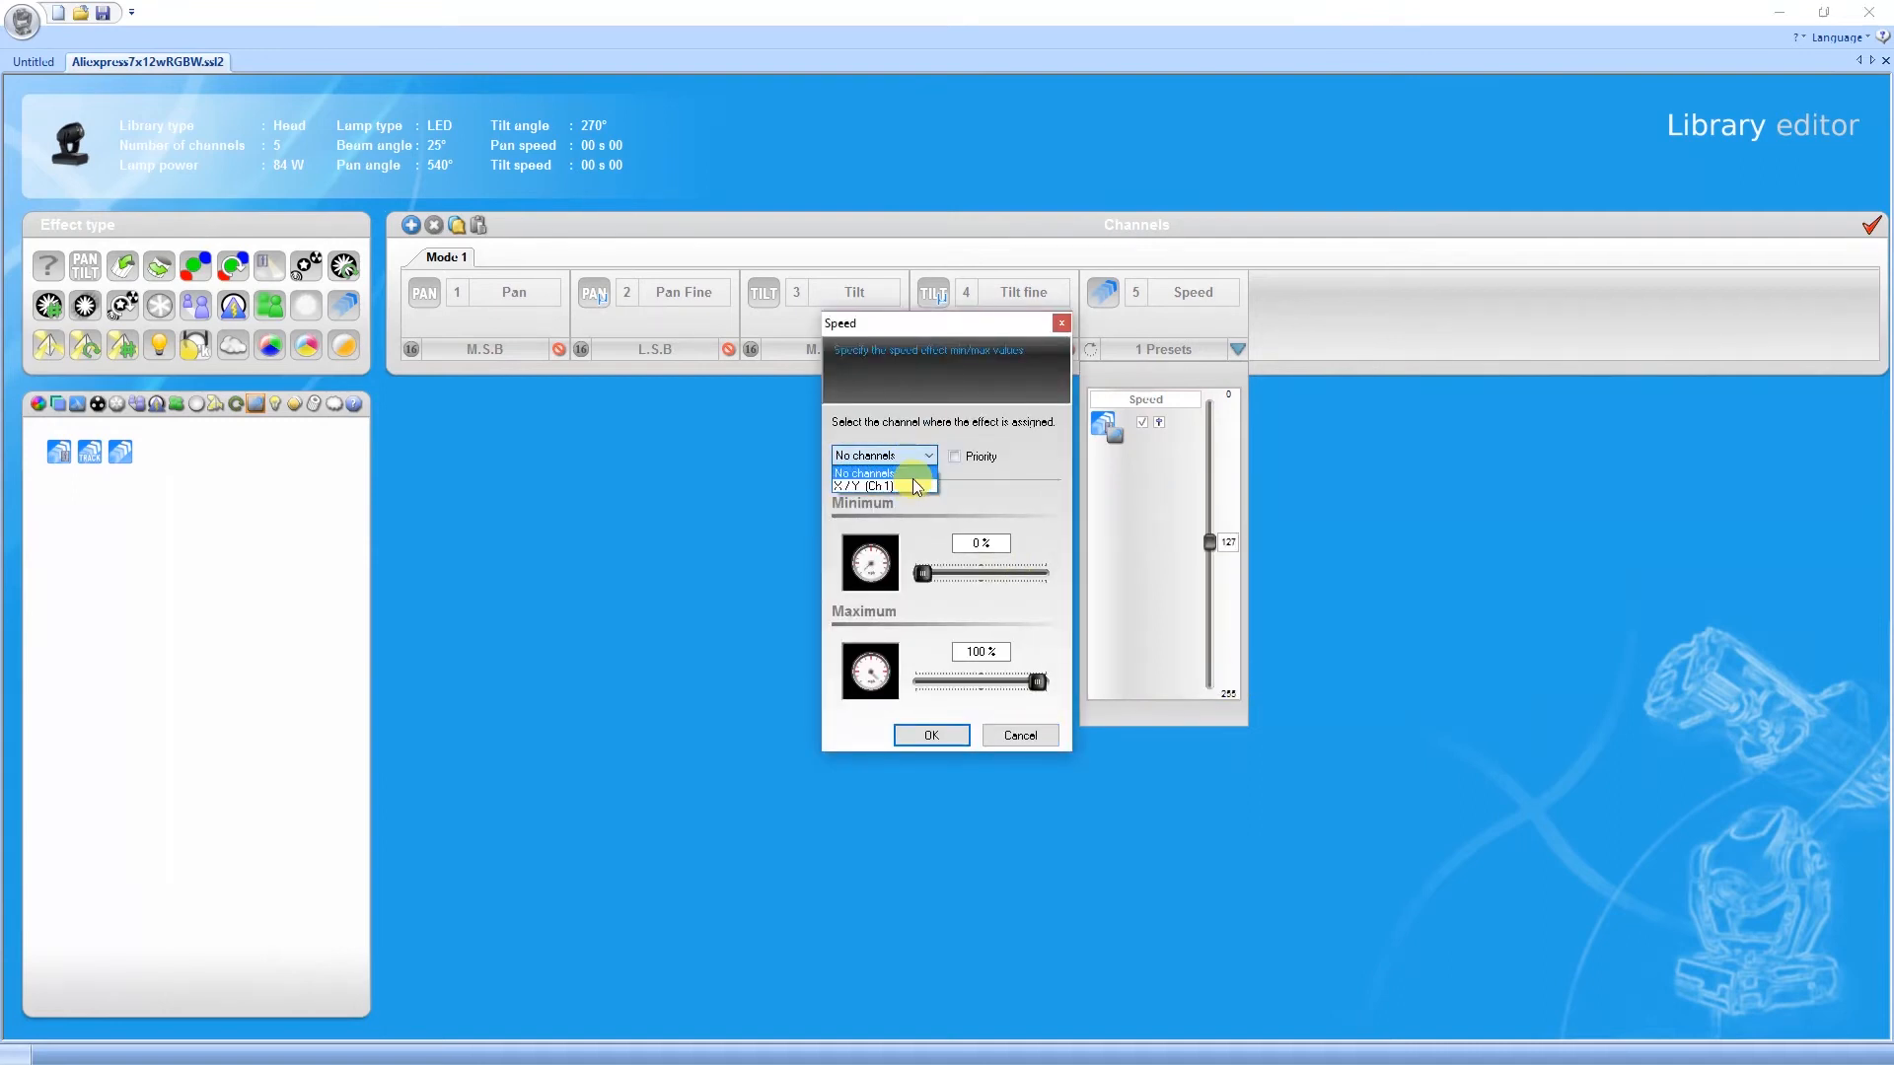
{"action": "left_click", "coordinate": [917, 486]}
{"action": "left_click", "coordinate": [962, 735]}
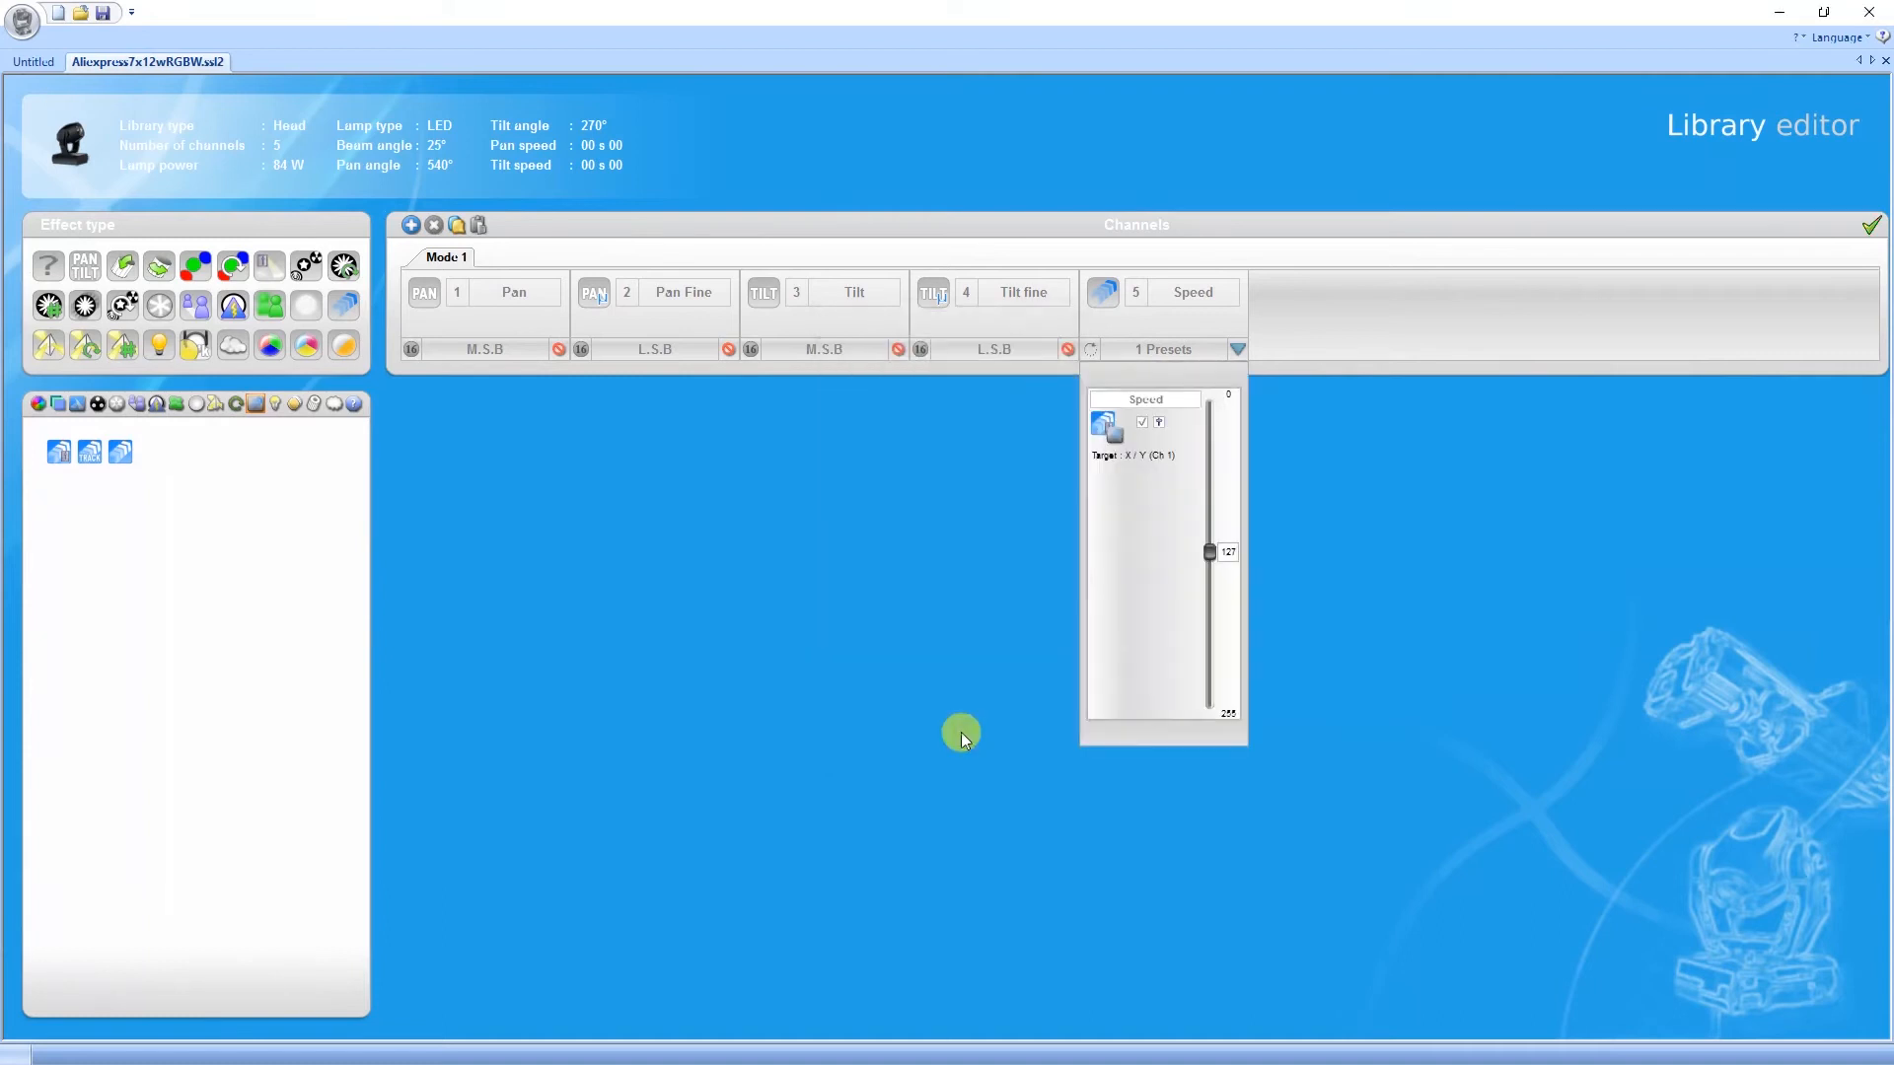
{"action": "left_click", "coordinate": [1164, 490]}
{"action": "left_click", "coordinate": [1871, 225]}
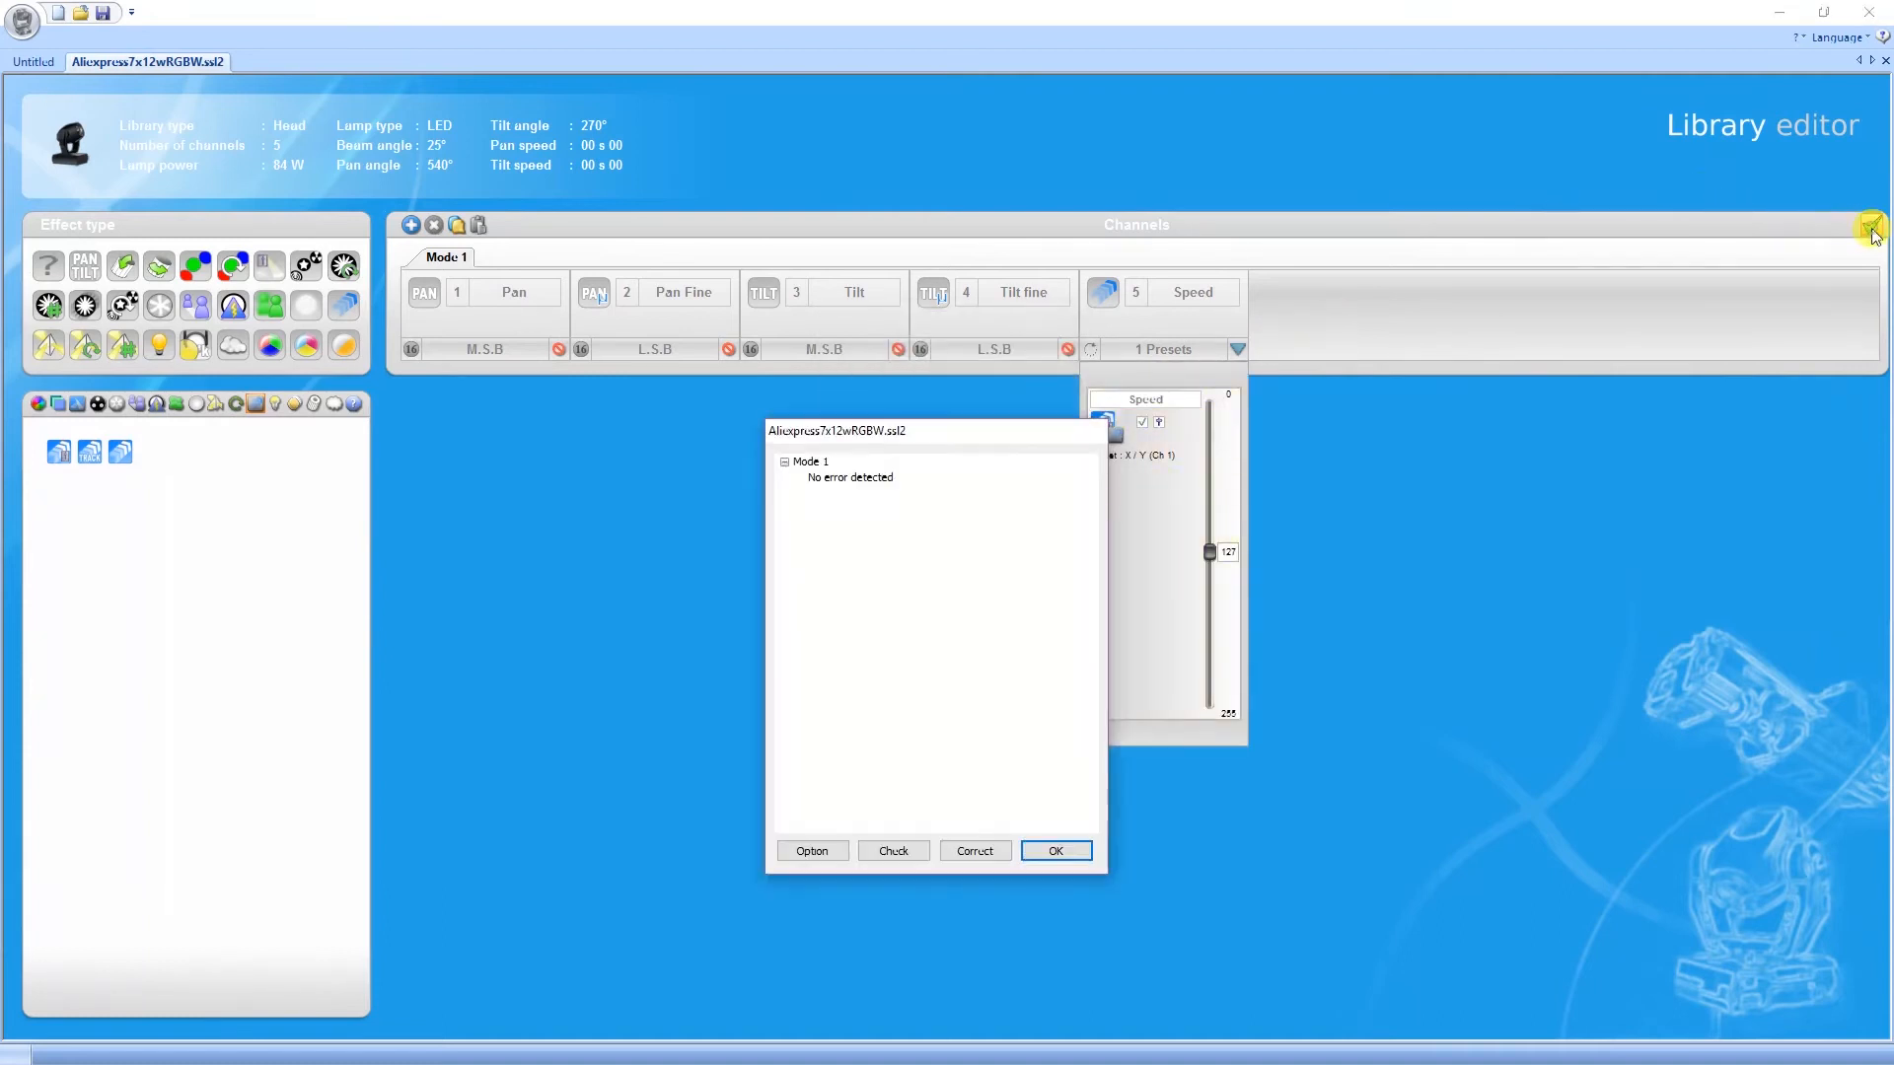
{"action": "left_click", "coordinate": [1056, 853]}
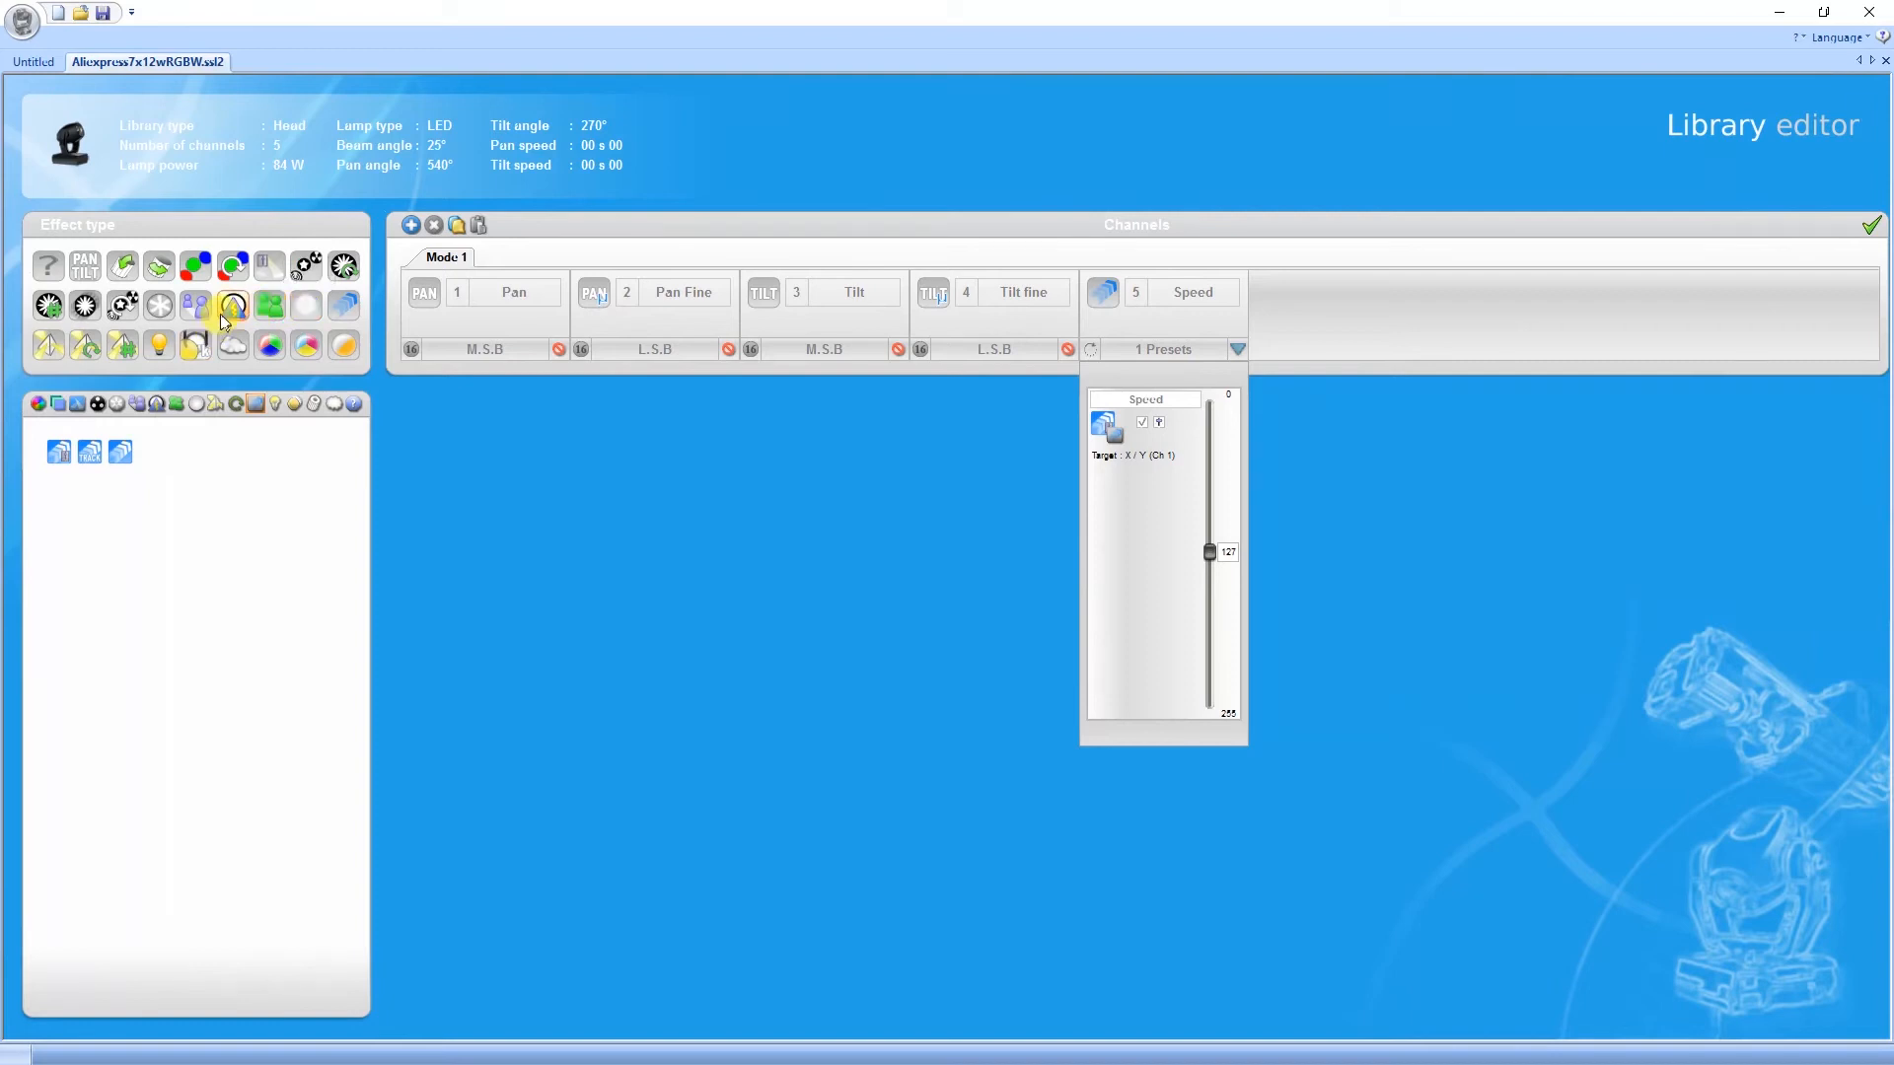
Add a Dimmer channel as channel 6 and give it a Dimmer linear preset.
{"action": "left_click_drag", "start_coordinate": [268, 266], "coordinate": [1285, 310]}
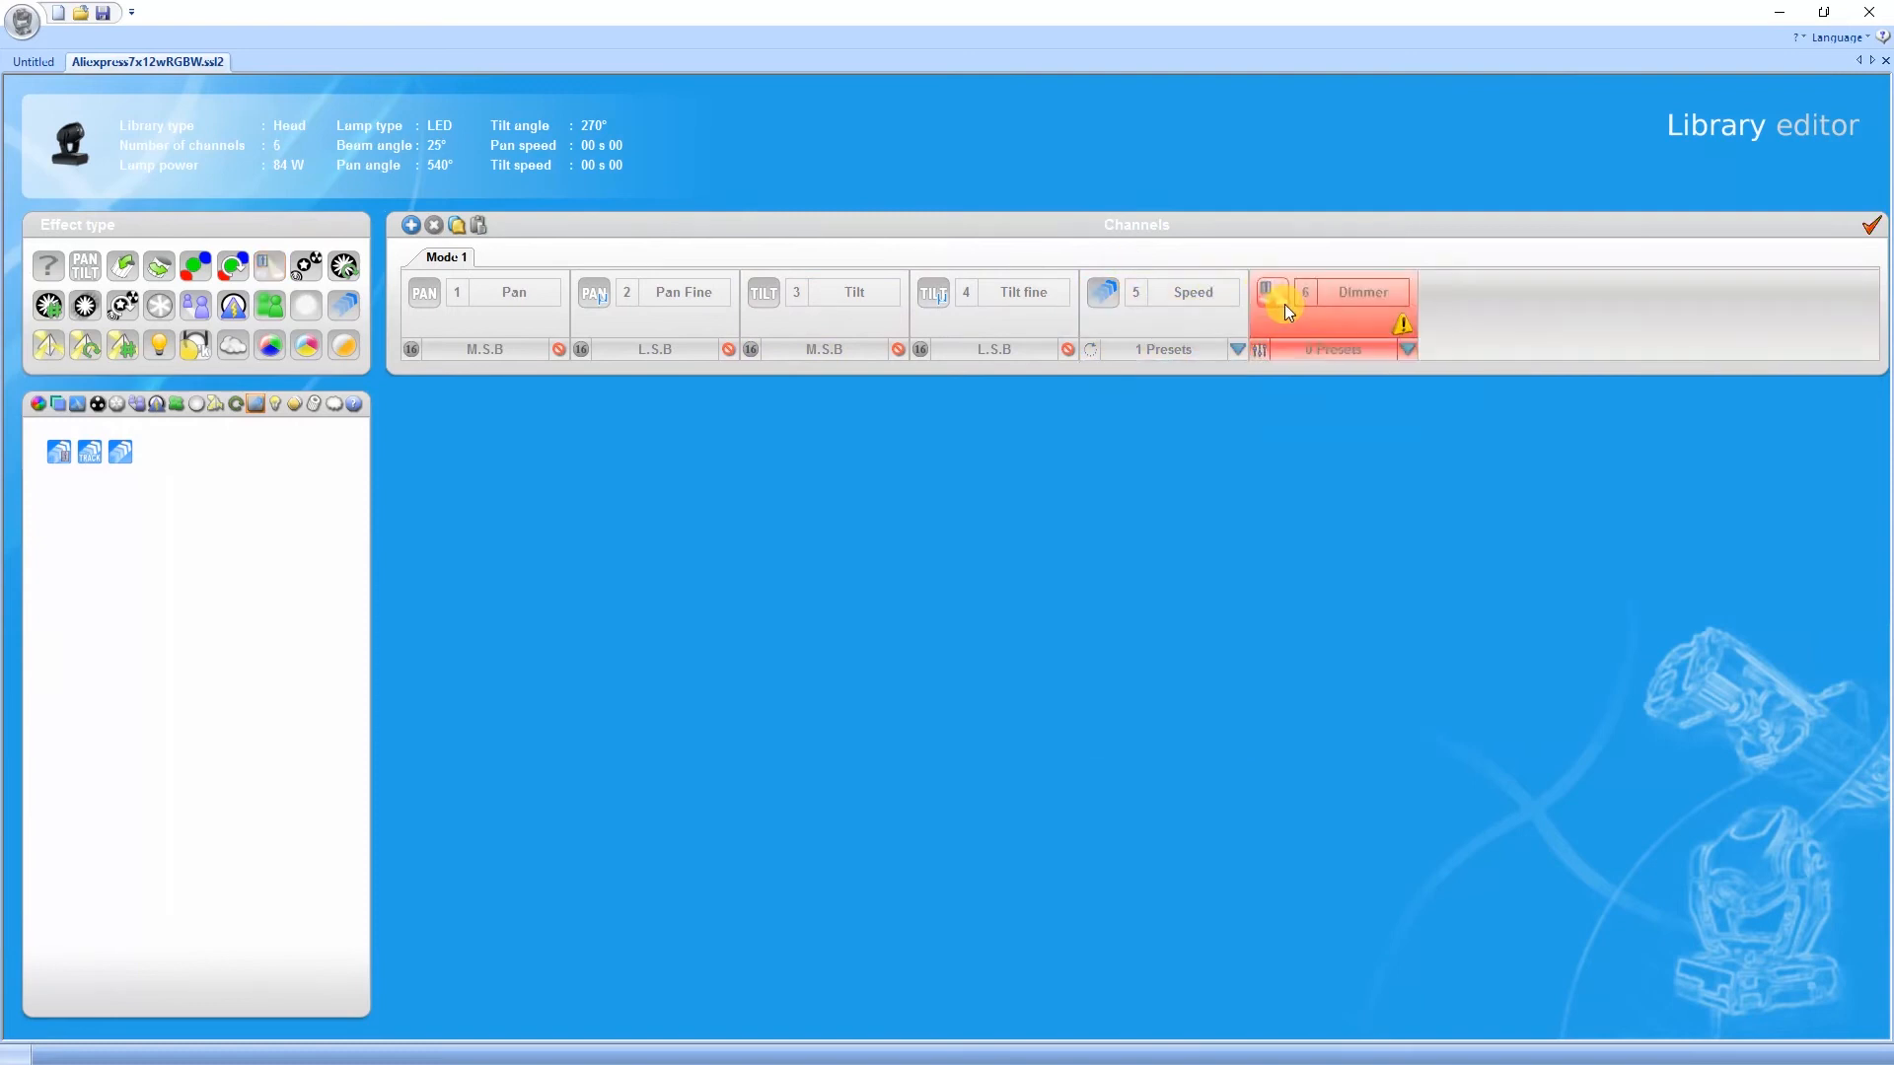
{"action": "left_click", "coordinate": [1408, 349]}
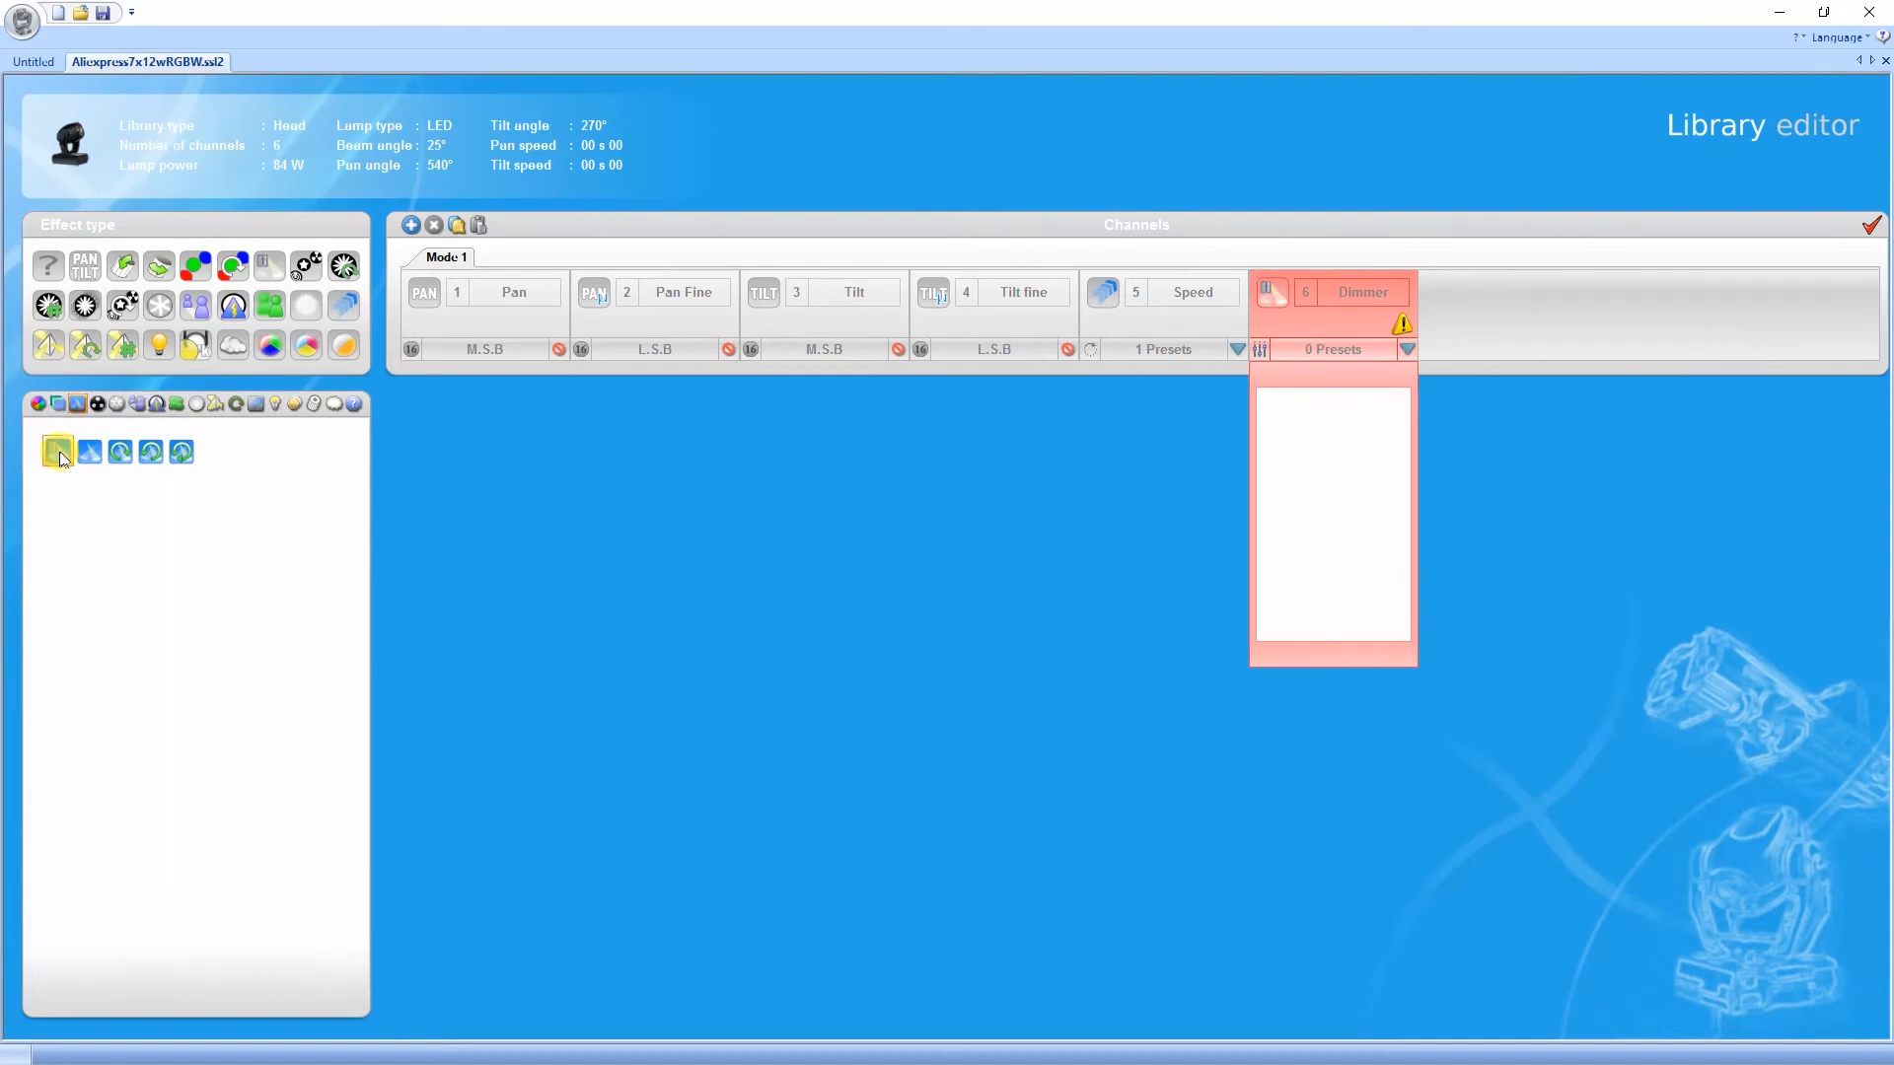
{"action": "left_click_drag", "start_coordinate": [56, 456], "coordinate": [1293, 484]}
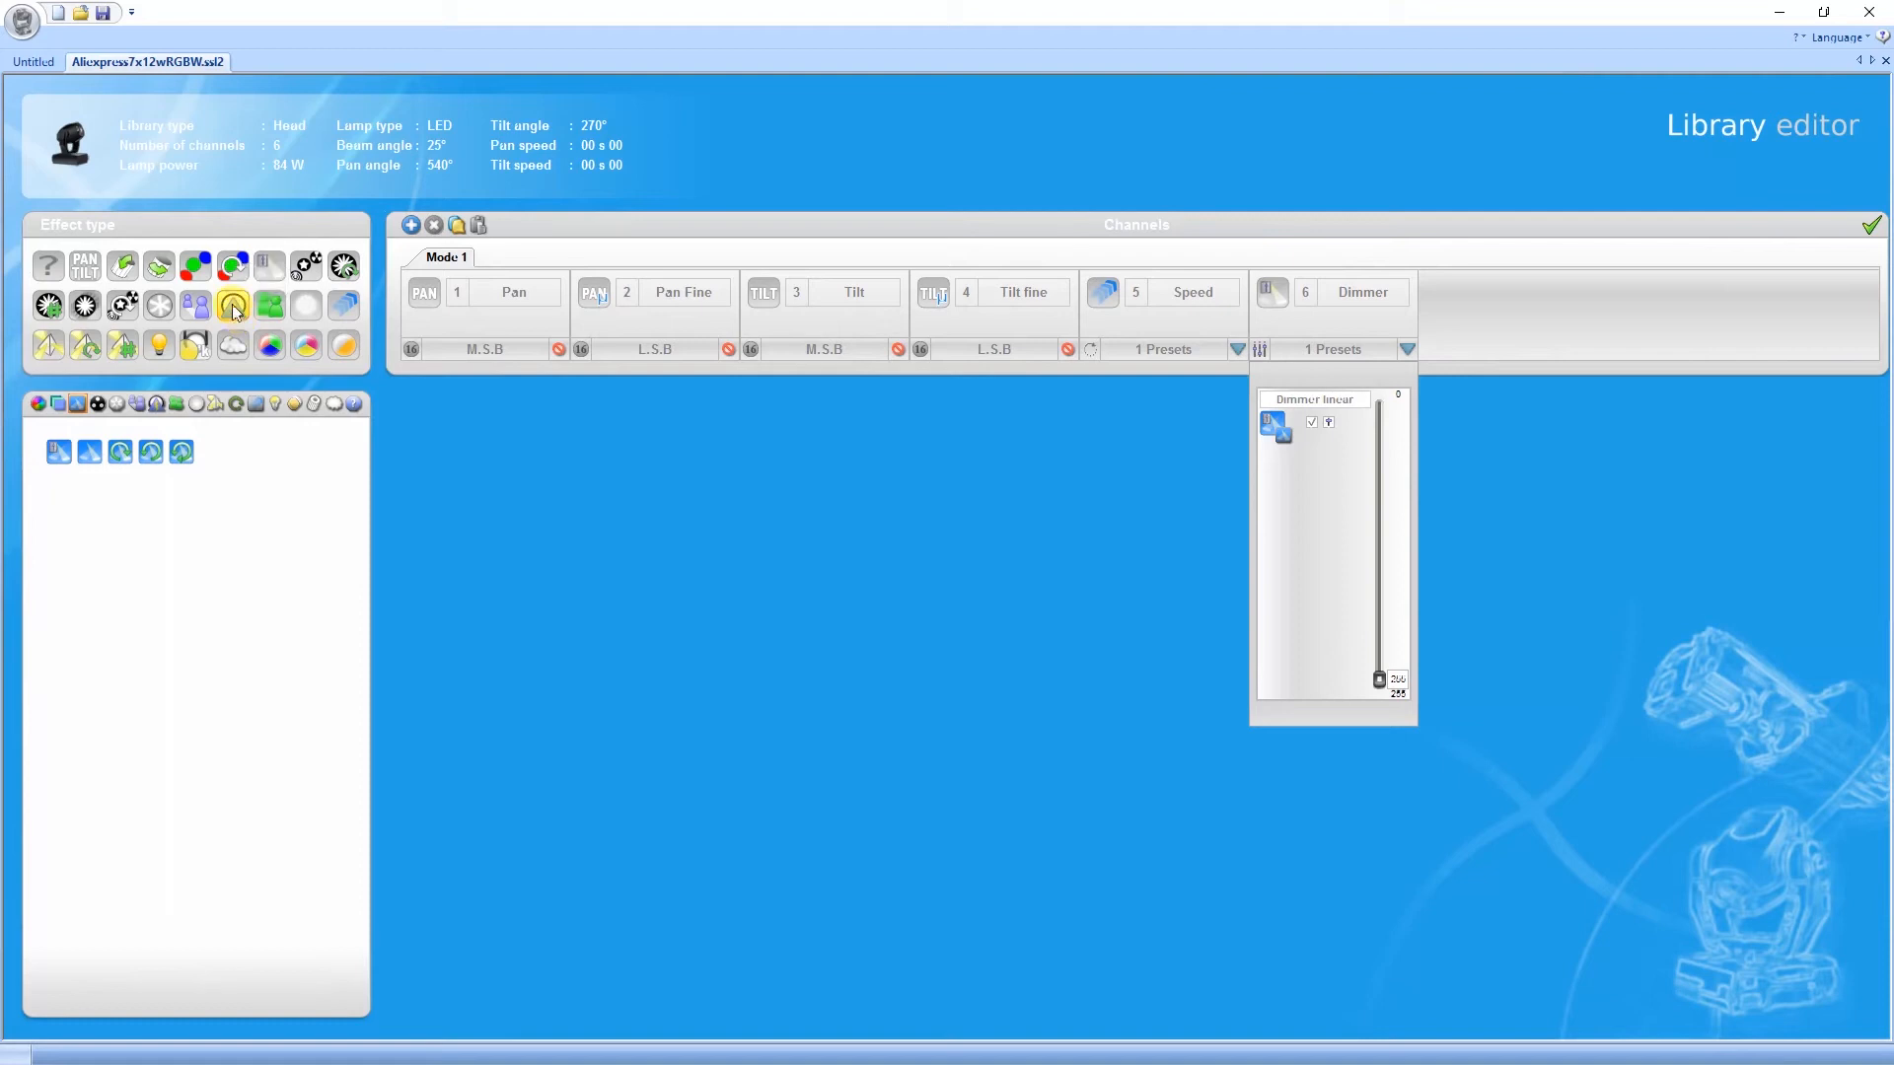
Add a Shutter channel as channel 7 with a Flash preset kept as default and its level set to 0.
{"action": "left_click_drag", "start_coordinate": [234, 311], "coordinate": [1549, 327]}
{"action": "left_click", "coordinate": [1578, 351]}
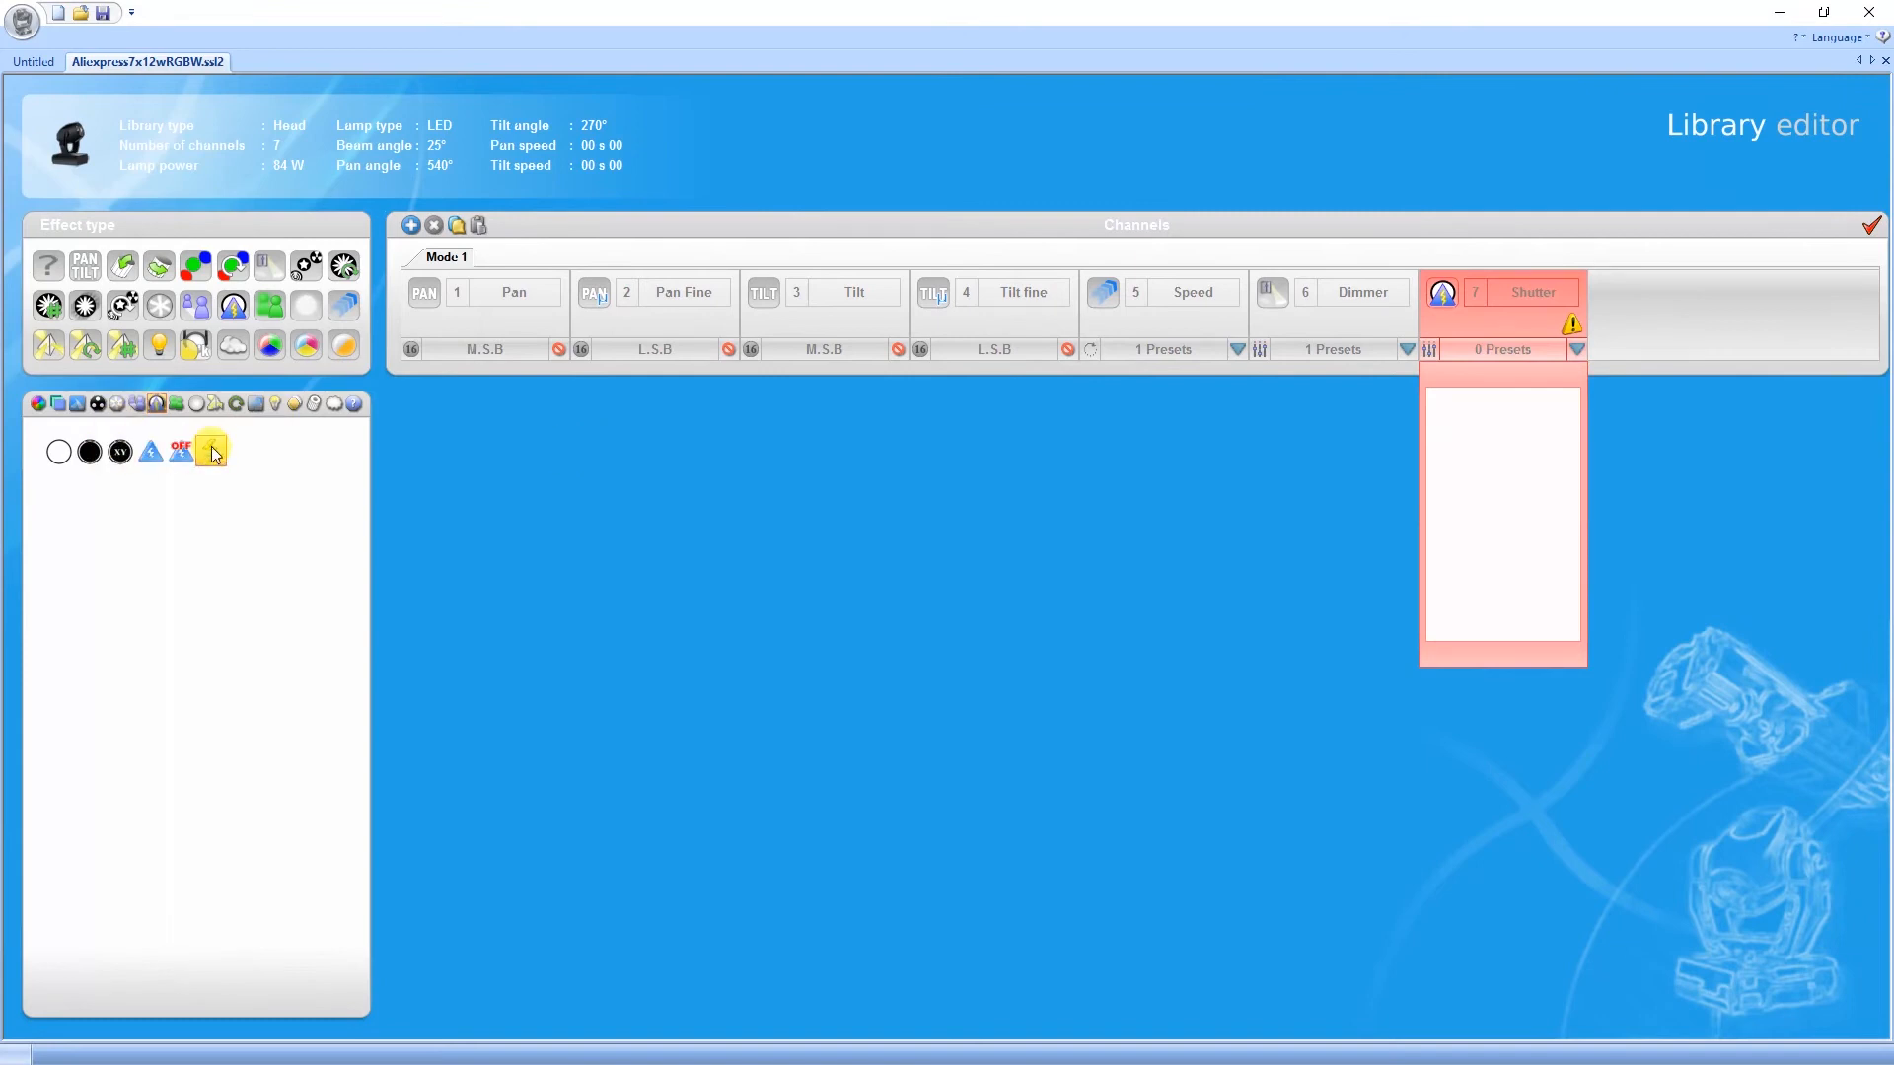
{"action": "left_click_drag", "start_coordinate": [215, 454], "coordinate": [1511, 460]}
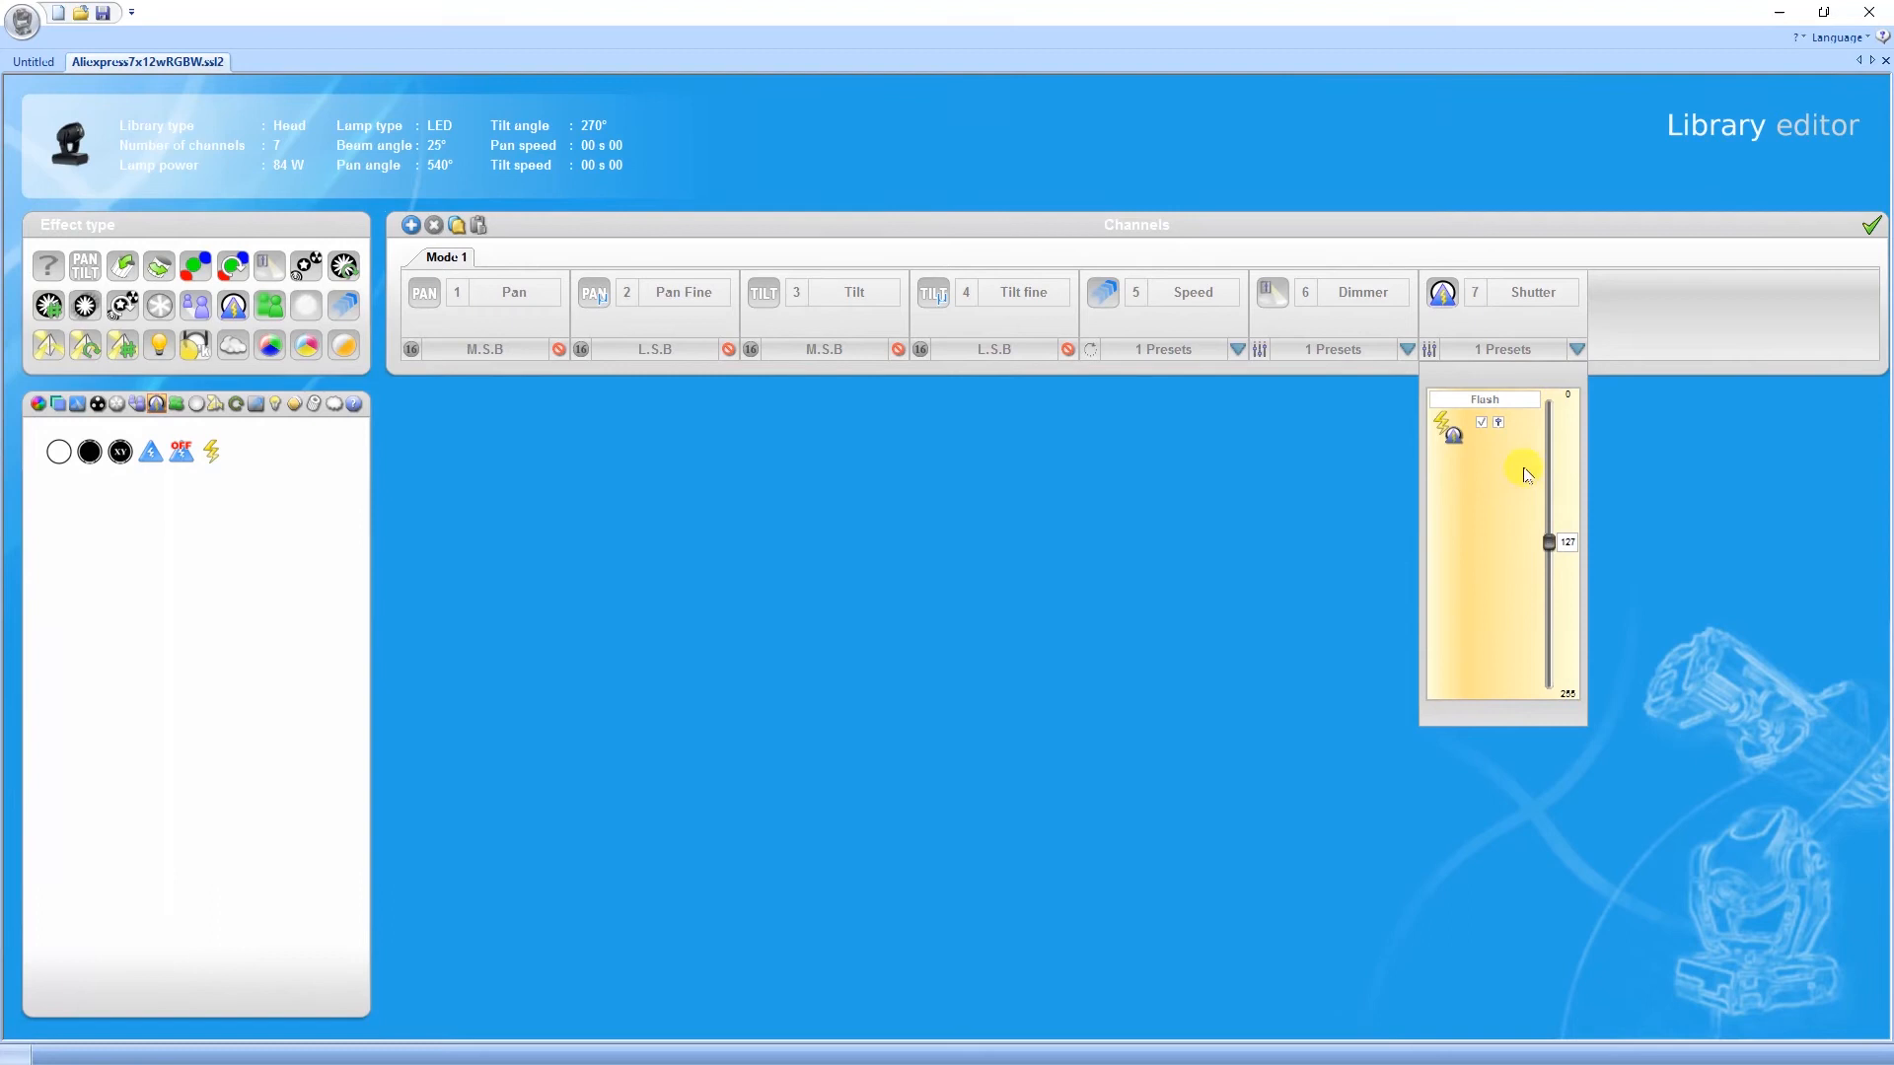
{"action": "left_click_drag", "start_coordinate": [1548, 541], "coordinate": [1548, 407]}
{"action": "left_click", "coordinate": [1486, 422]}
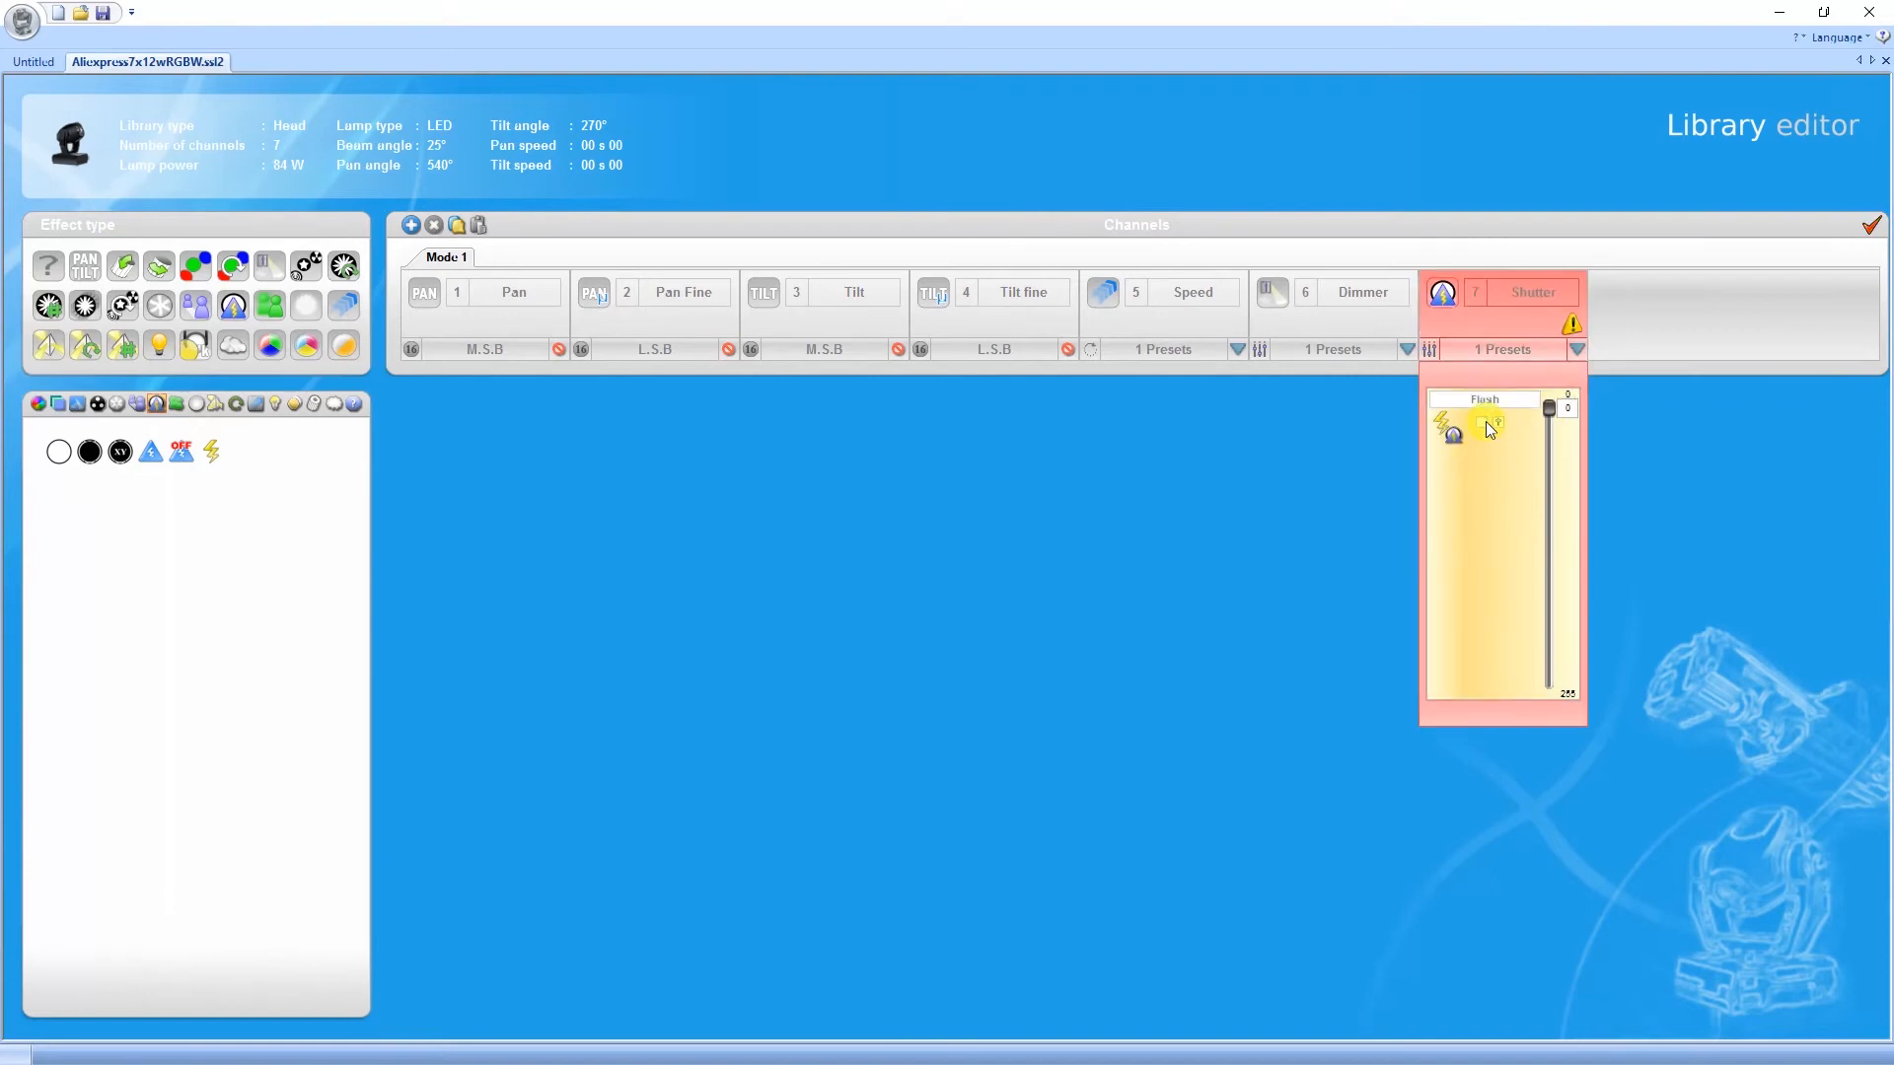
{"action": "left_click", "coordinate": [1483, 423]}
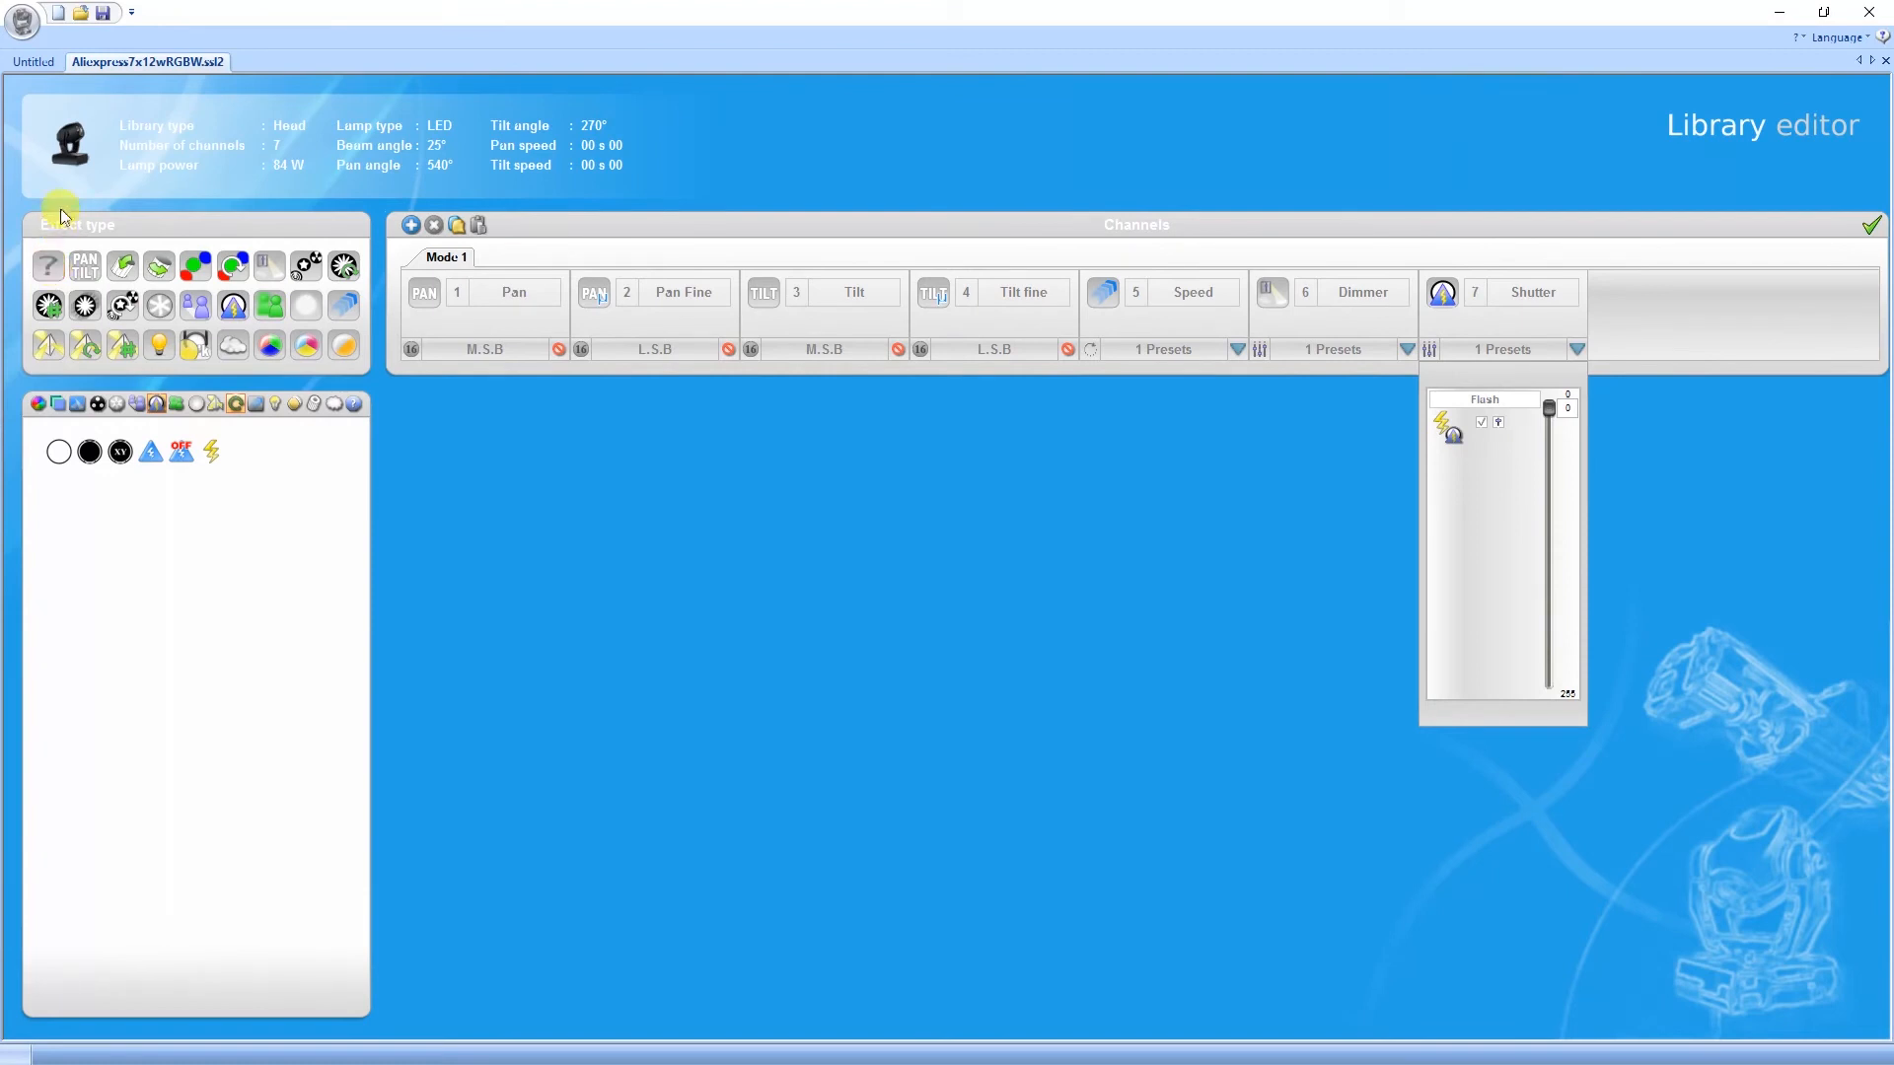
Add a Free channel as channel 8 and give it the general color preset.
{"action": "left_click_drag", "start_coordinate": [52, 273], "coordinate": [1610, 308]}
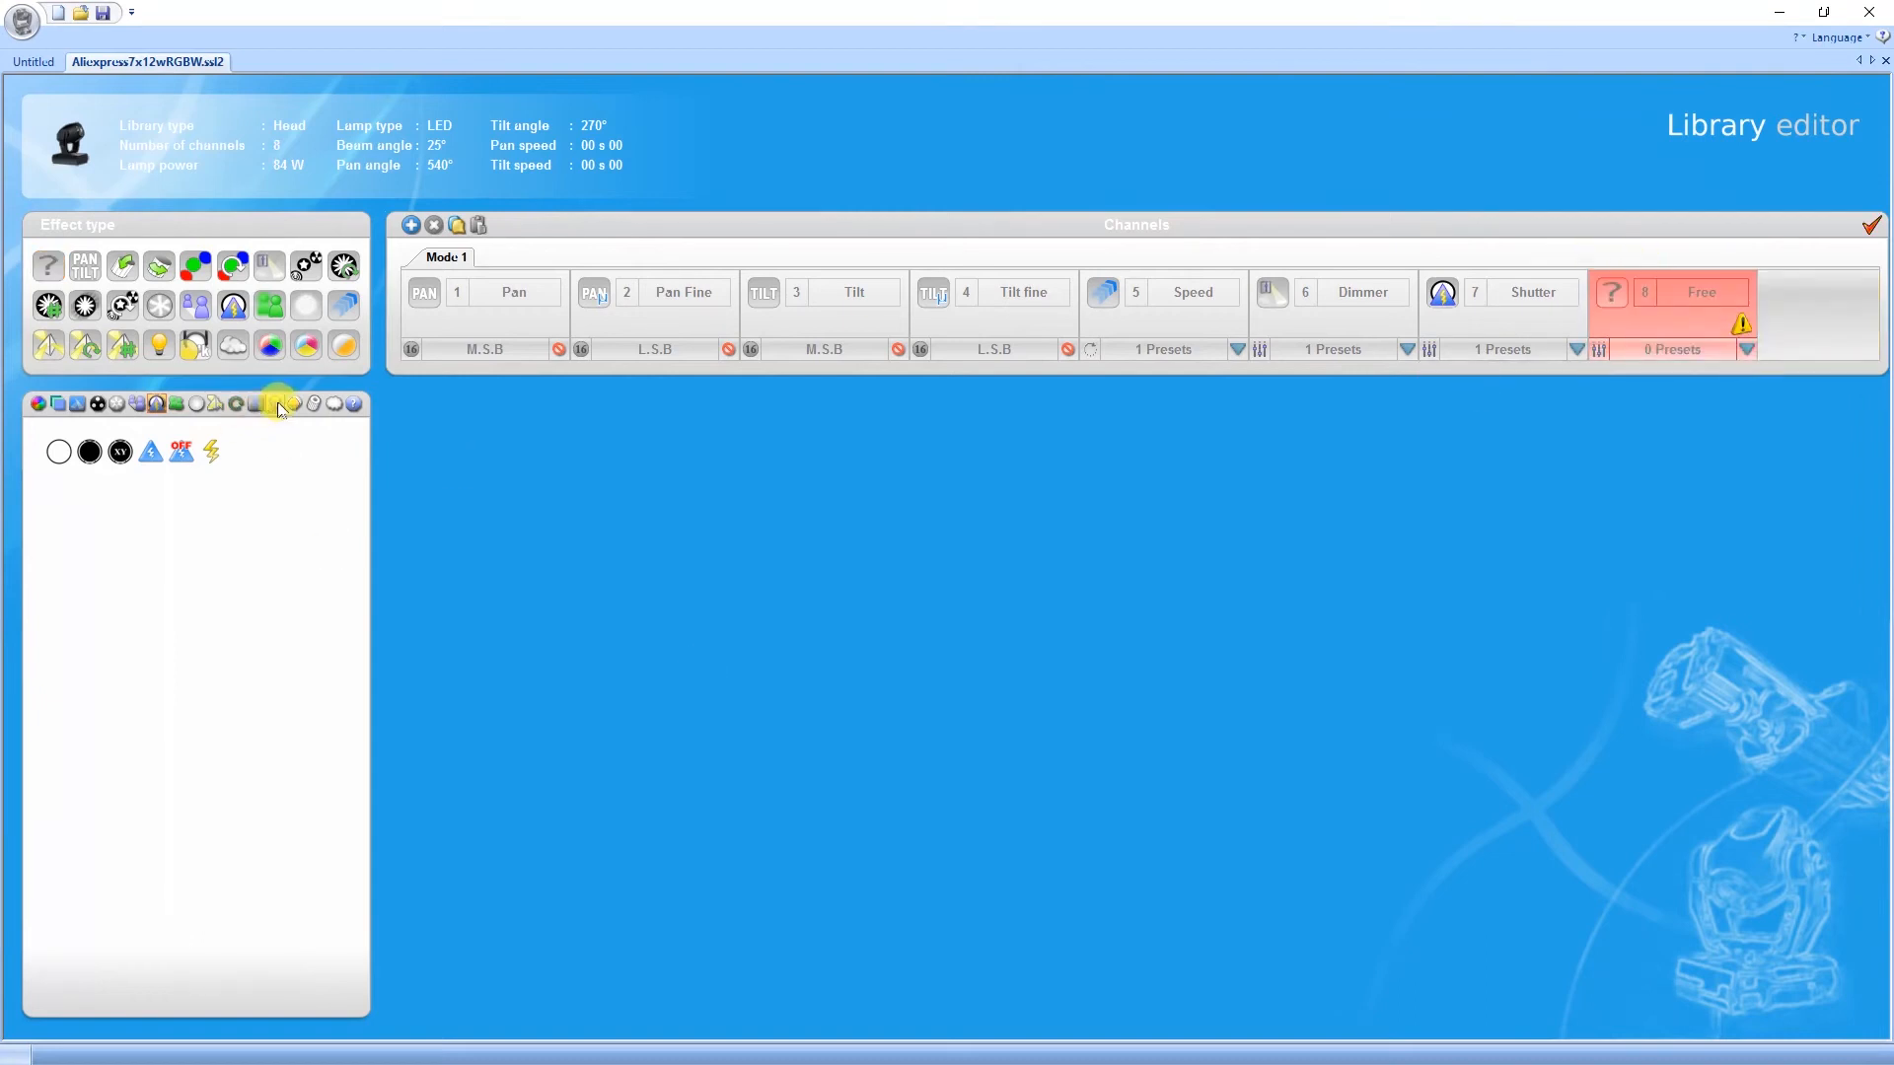
{"action": "left_click", "coordinate": [353, 404]}
{"action": "left_click", "coordinate": [43, 403]}
{"action": "left_click", "coordinate": [355, 404]}
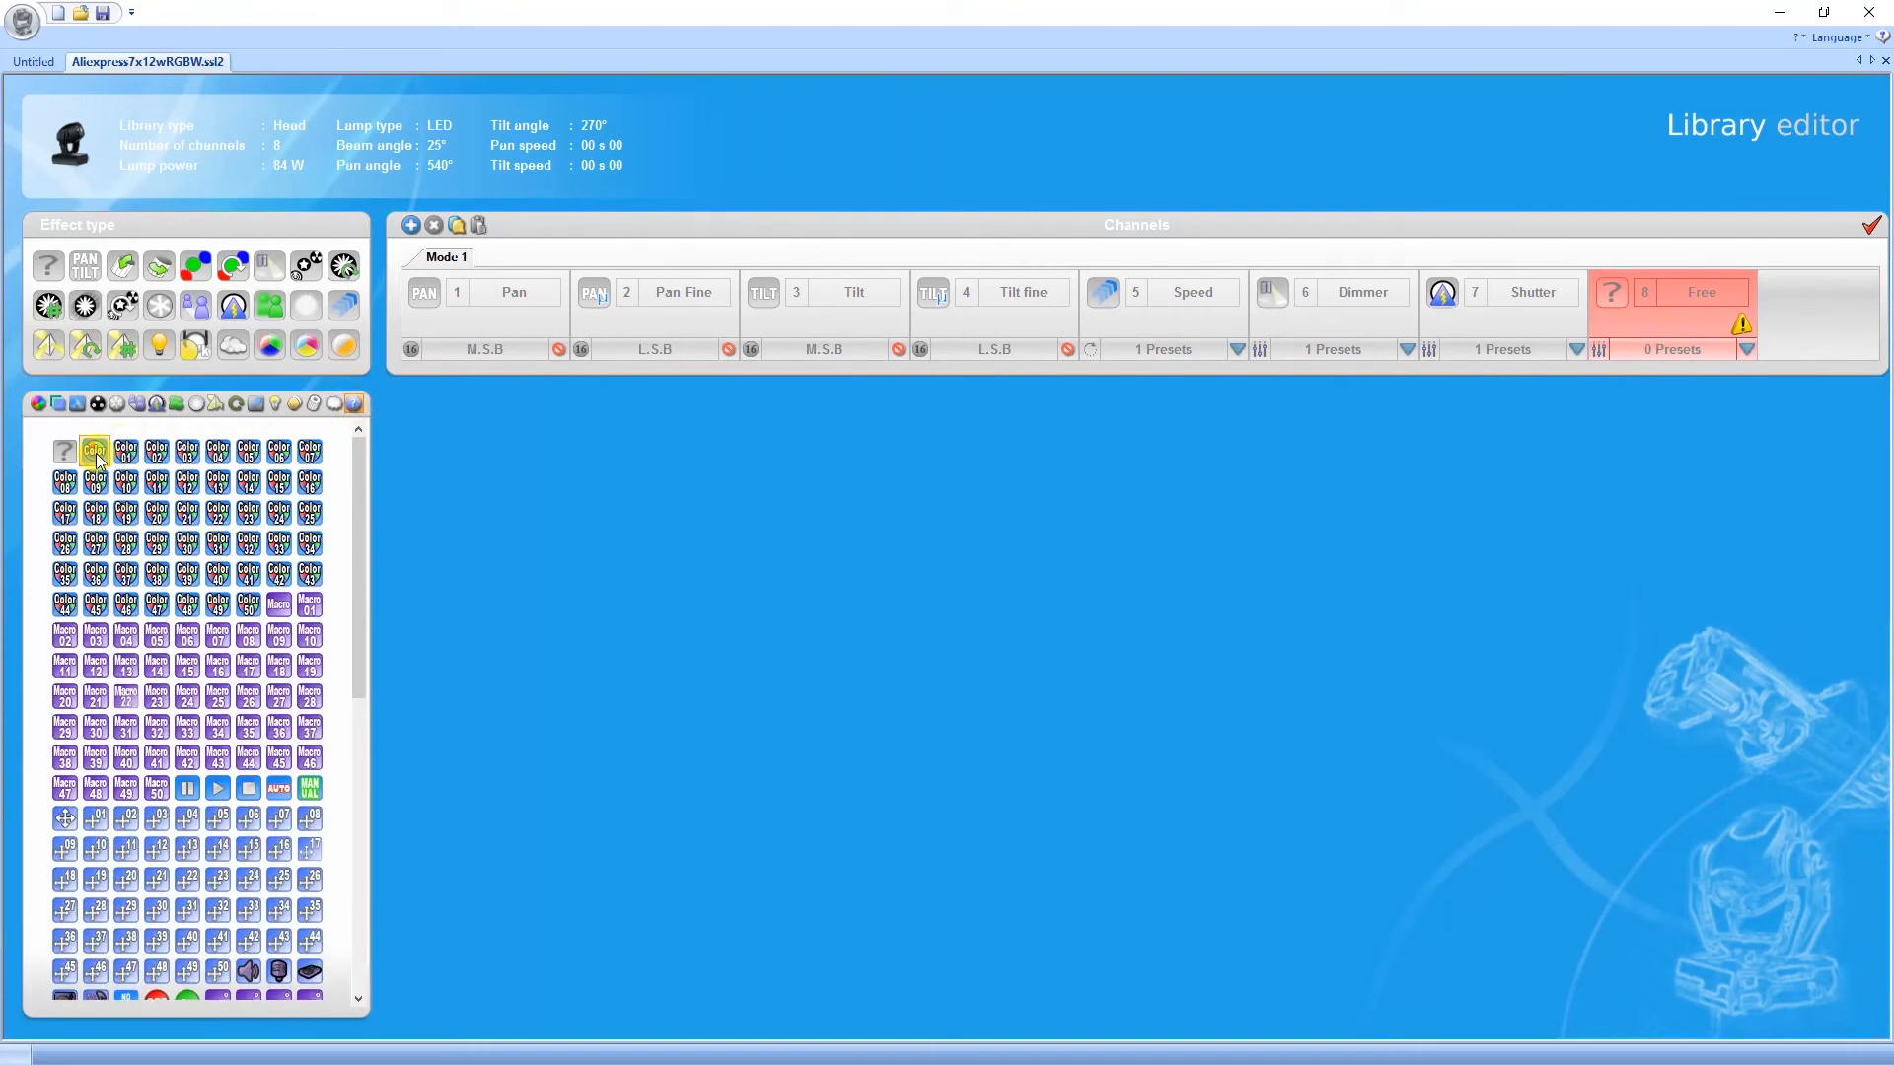
{"action": "scroll", "coordinate": [188, 538], "scroll_direction": "down", "scroll_amount": 1}
{"action": "left_click_drag", "start_coordinate": [364, 490], "coordinate": [372, 803]}
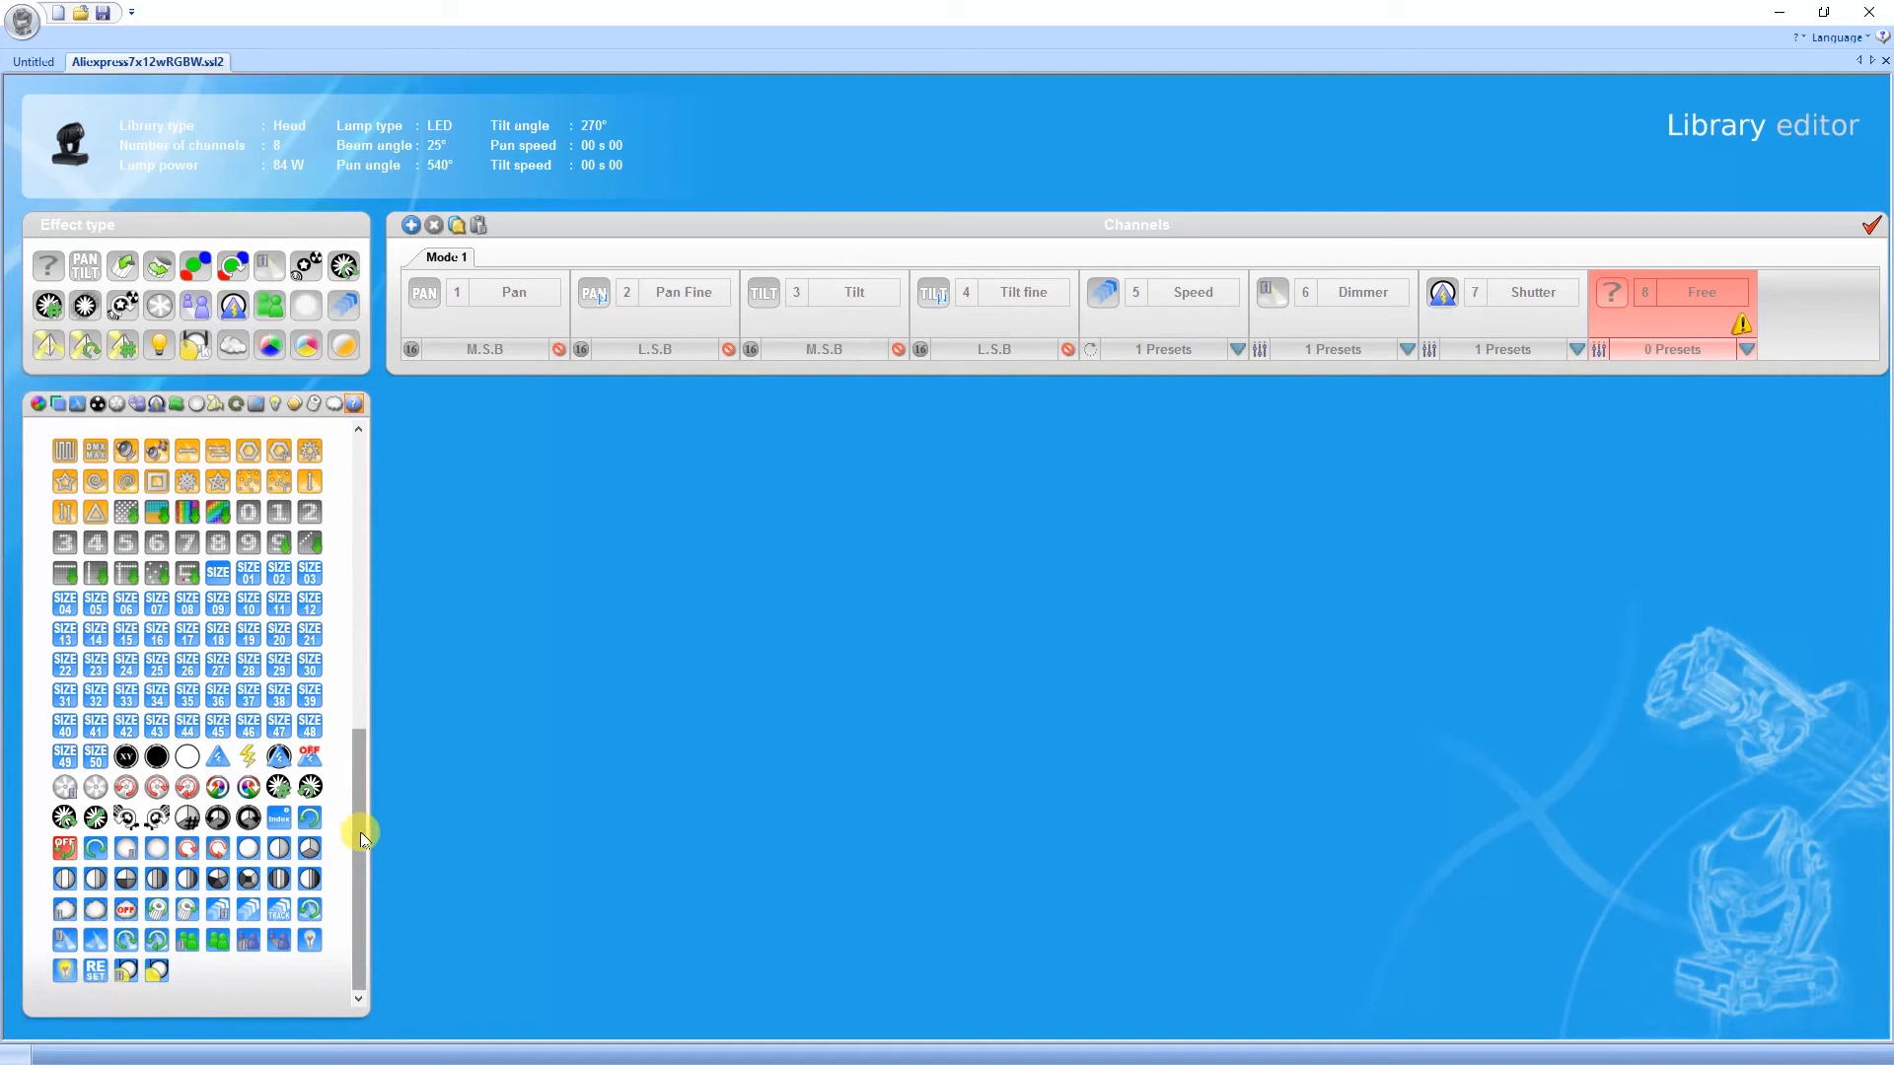
{"action": "left_click_drag", "start_coordinate": [359, 831], "coordinate": [359, 533]}
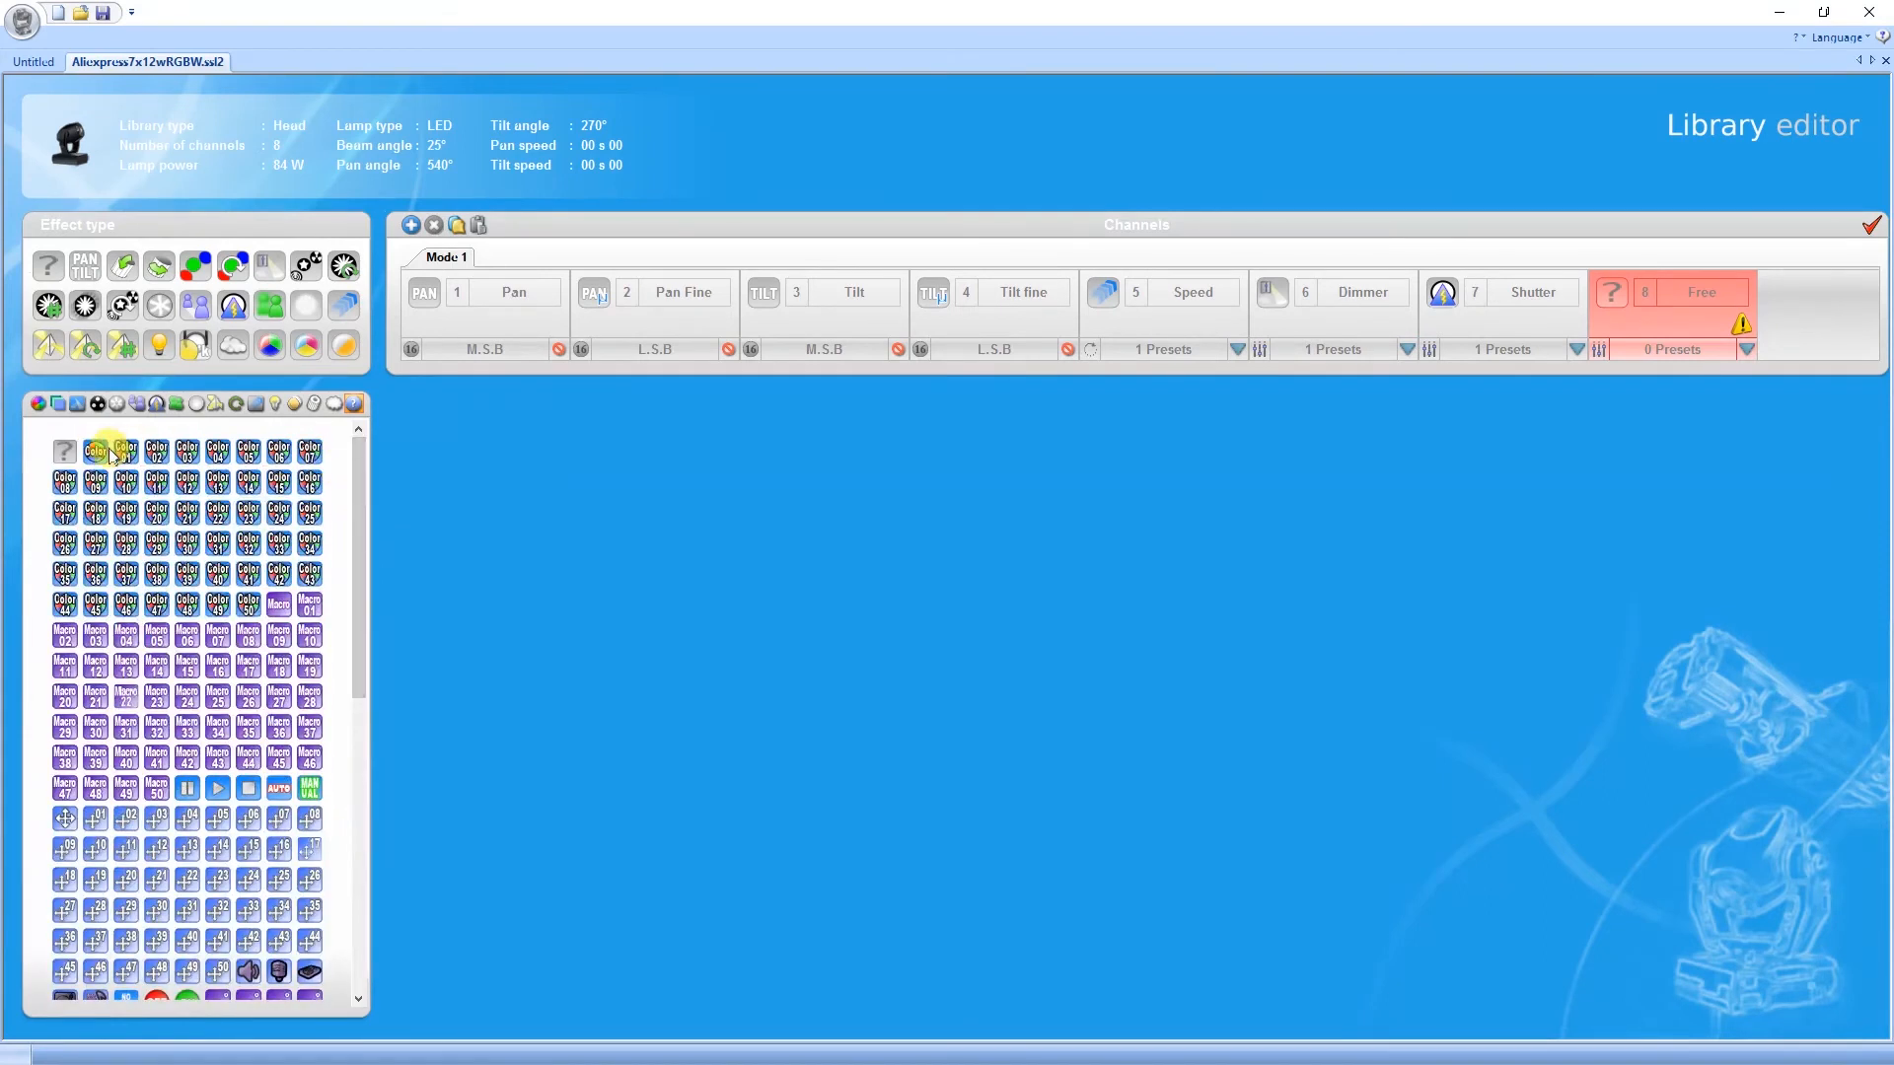
{"action": "left_click_drag", "start_coordinate": [99, 454], "coordinate": [1654, 434]}
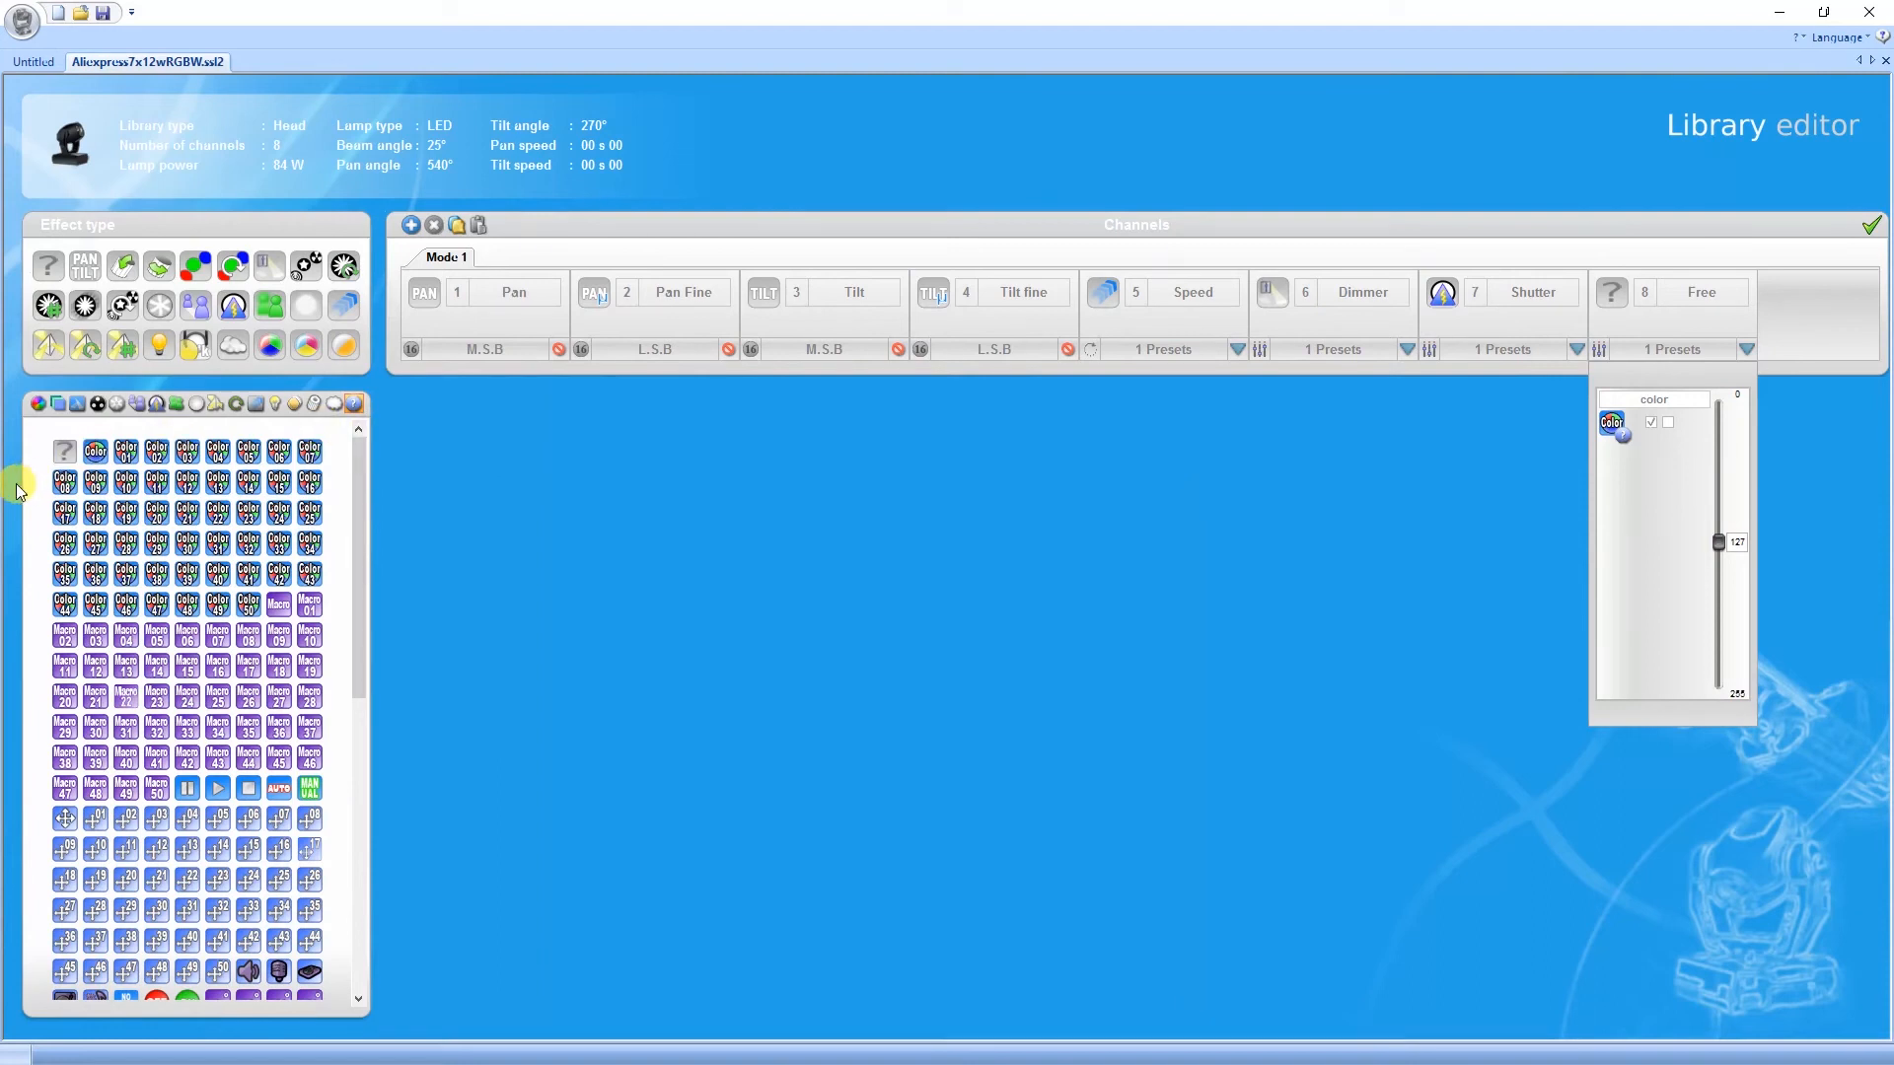
Add an Off preset ahead of the color preset in the Free channel and end its range at 15.
{"action": "mouse_move", "coordinate": [364, 464]}
{"action": "left_mouse_down"}
{"action": "mouse_move", "coordinate": [366, 498]}
{"action": "mouse_move", "coordinate": [359, 456]}
{"action": "left_mouse_up"}
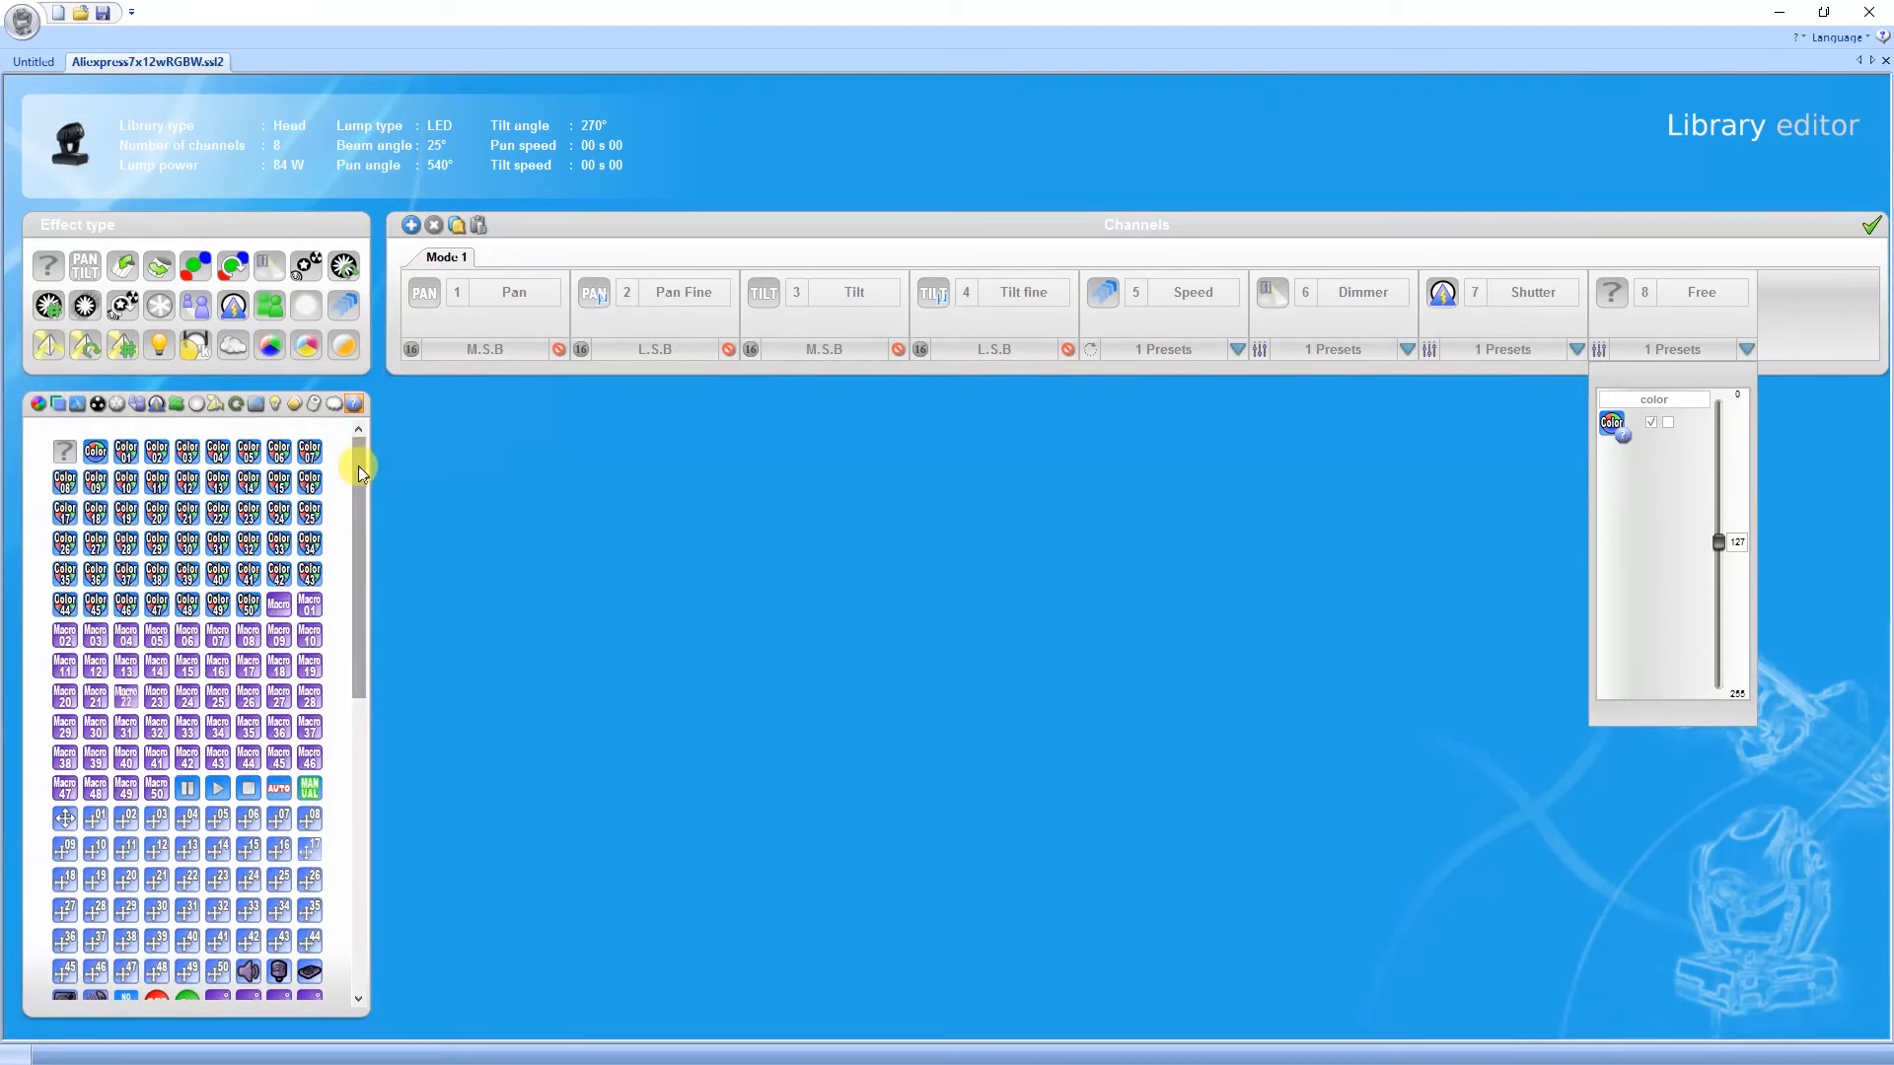
{"action": "left_click_drag", "start_coordinate": [359, 474], "coordinate": [359, 567]}
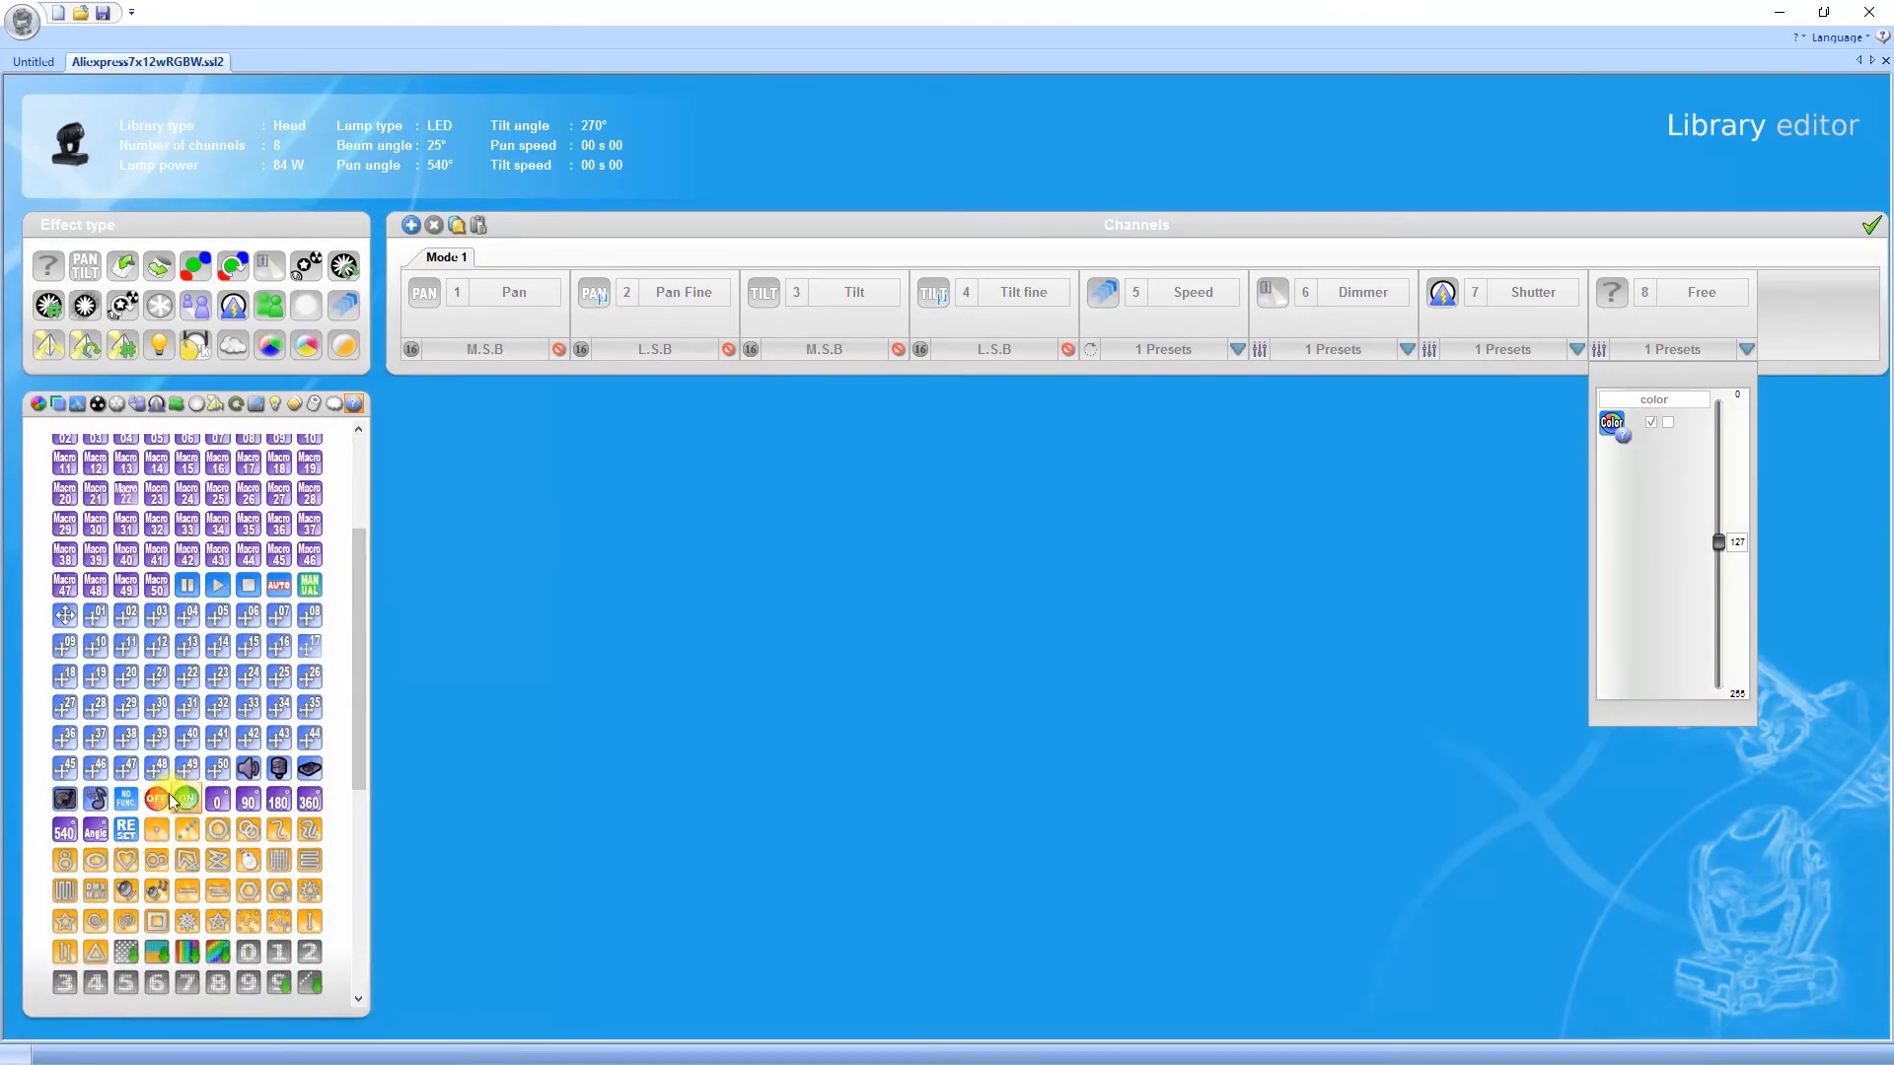
{"action": "left_click_drag", "start_coordinate": [155, 799], "coordinate": [1661, 399]}
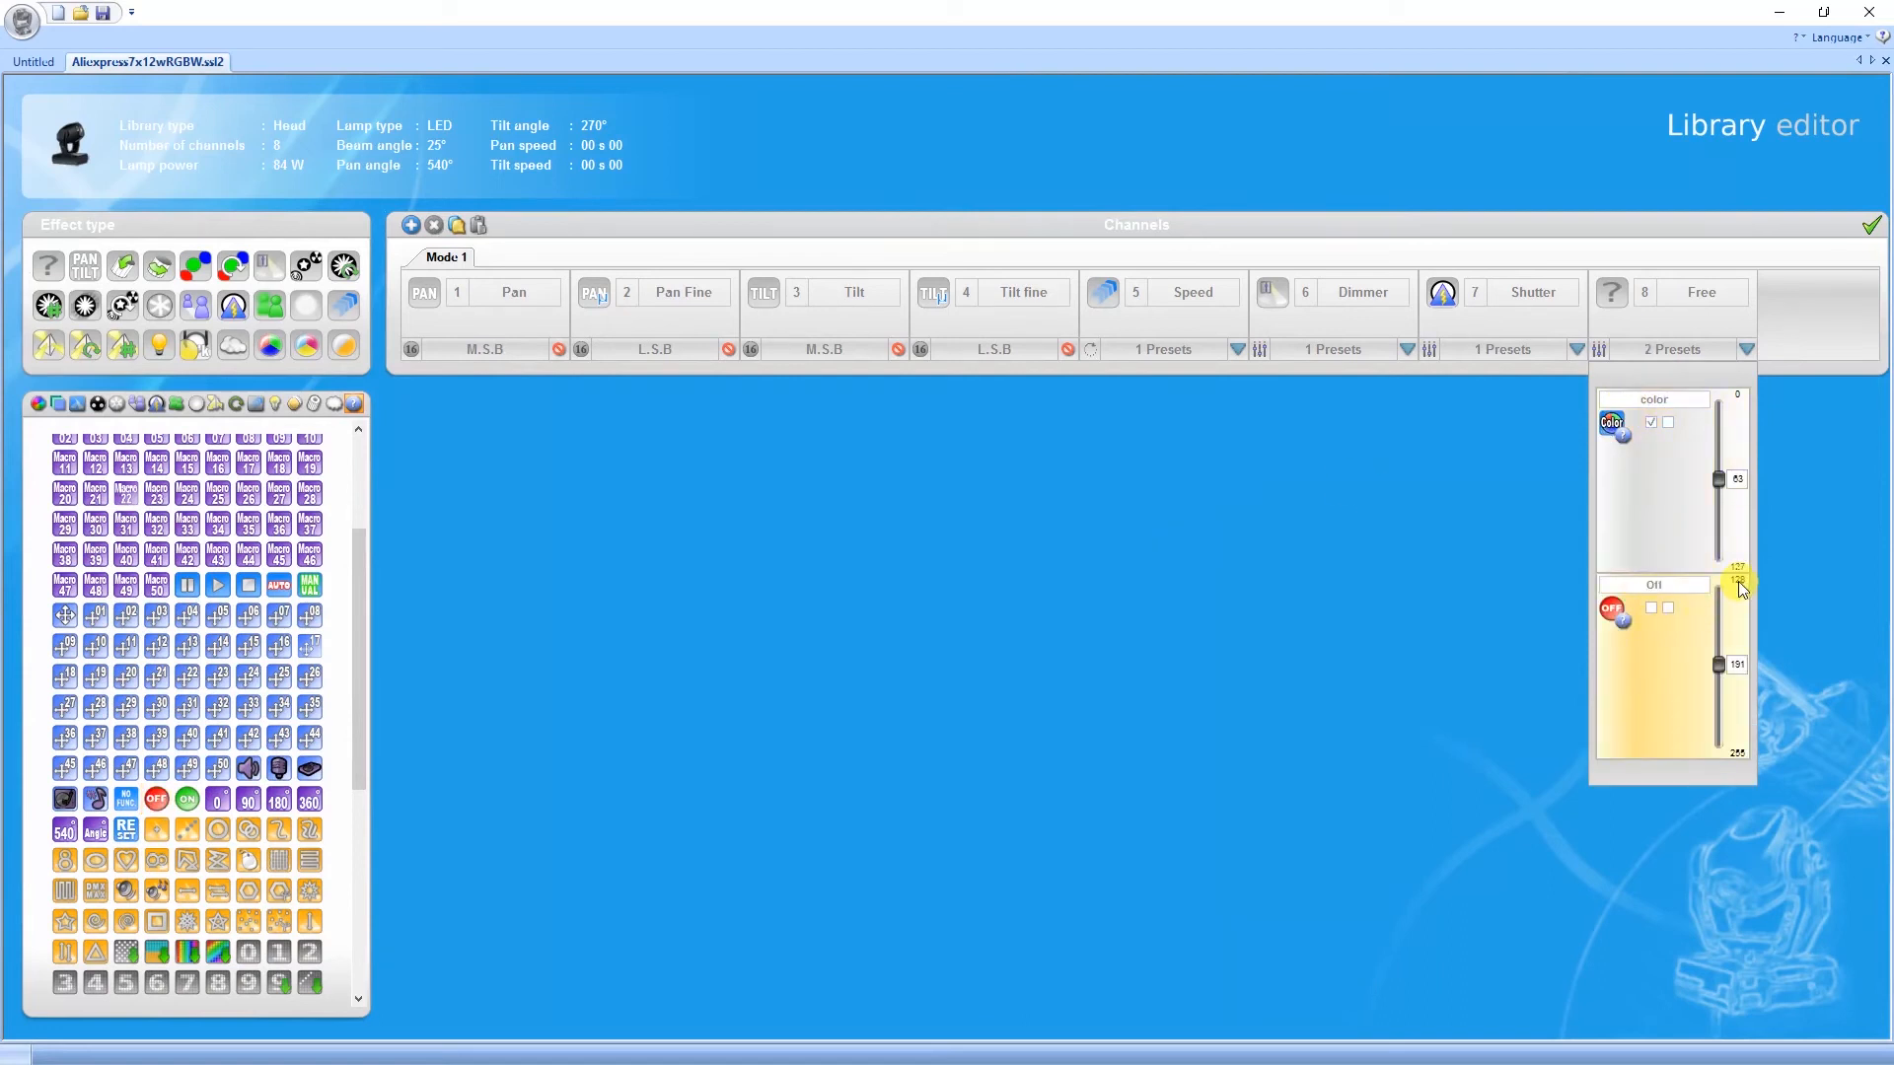
{"action": "left_click_drag", "start_coordinate": [1655, 691], "coordinate": [1633, 422]}
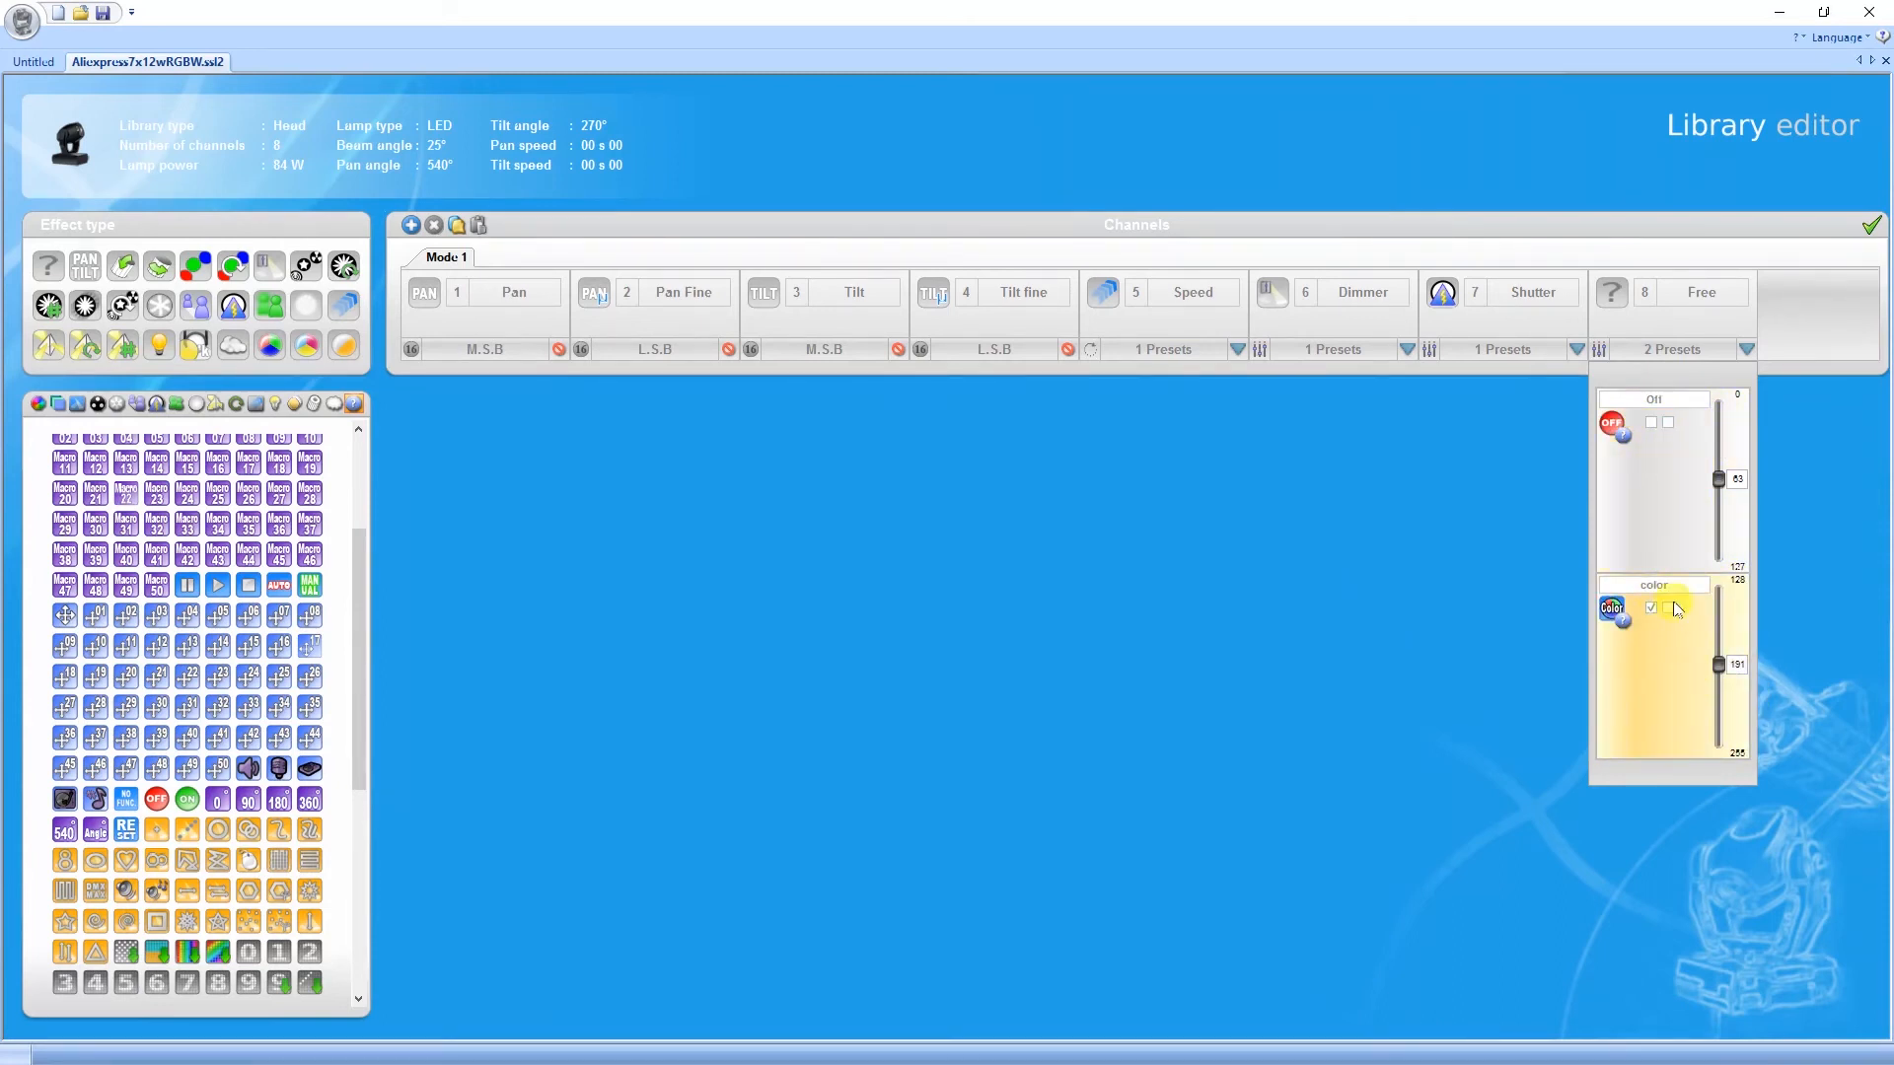
{"action": "left_click", "coordinate": [1739, 570]}
{"action": "type", "text": "15"}
{"action": "key", "text": "Return"}
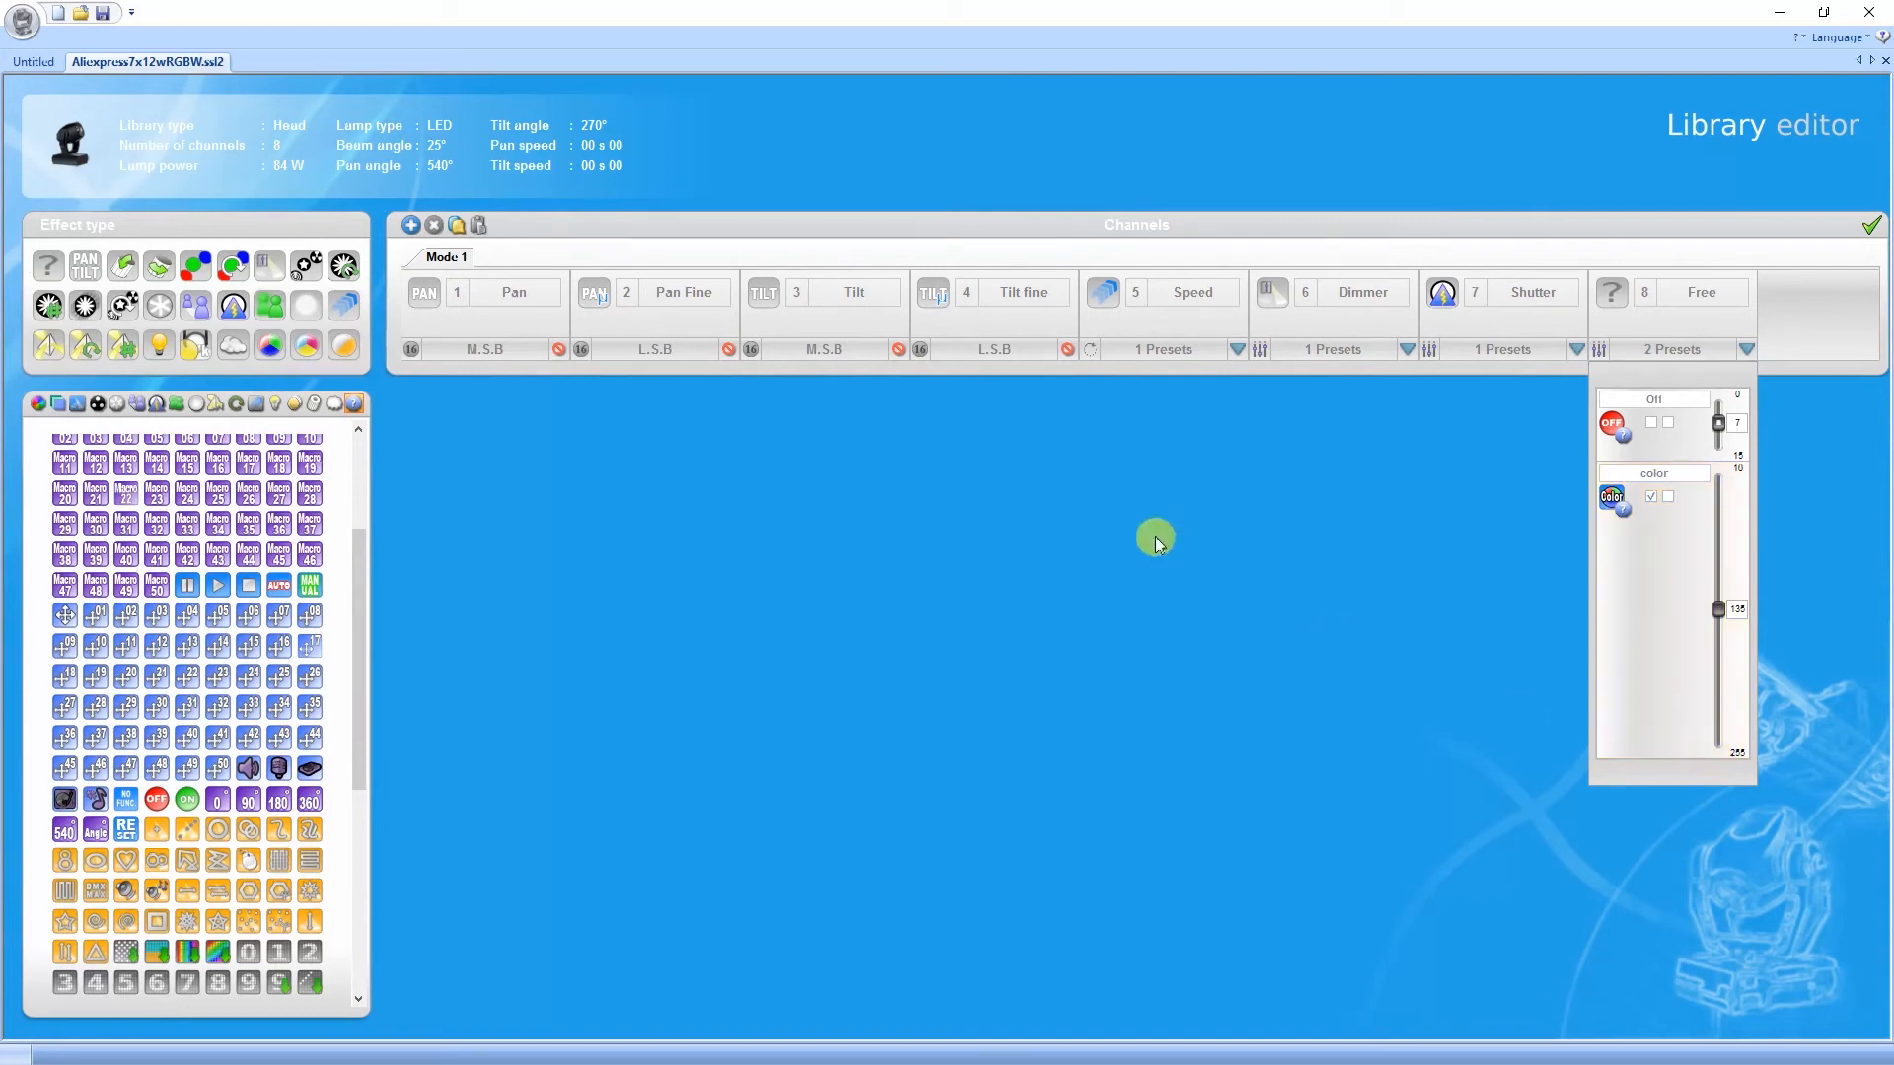
Add a second Speed channel as channel 9 and give it a Speed preset.
{"action": "left_click_drag", "start_coordinate": [365, 309], "coordinate": [1807, 300]}
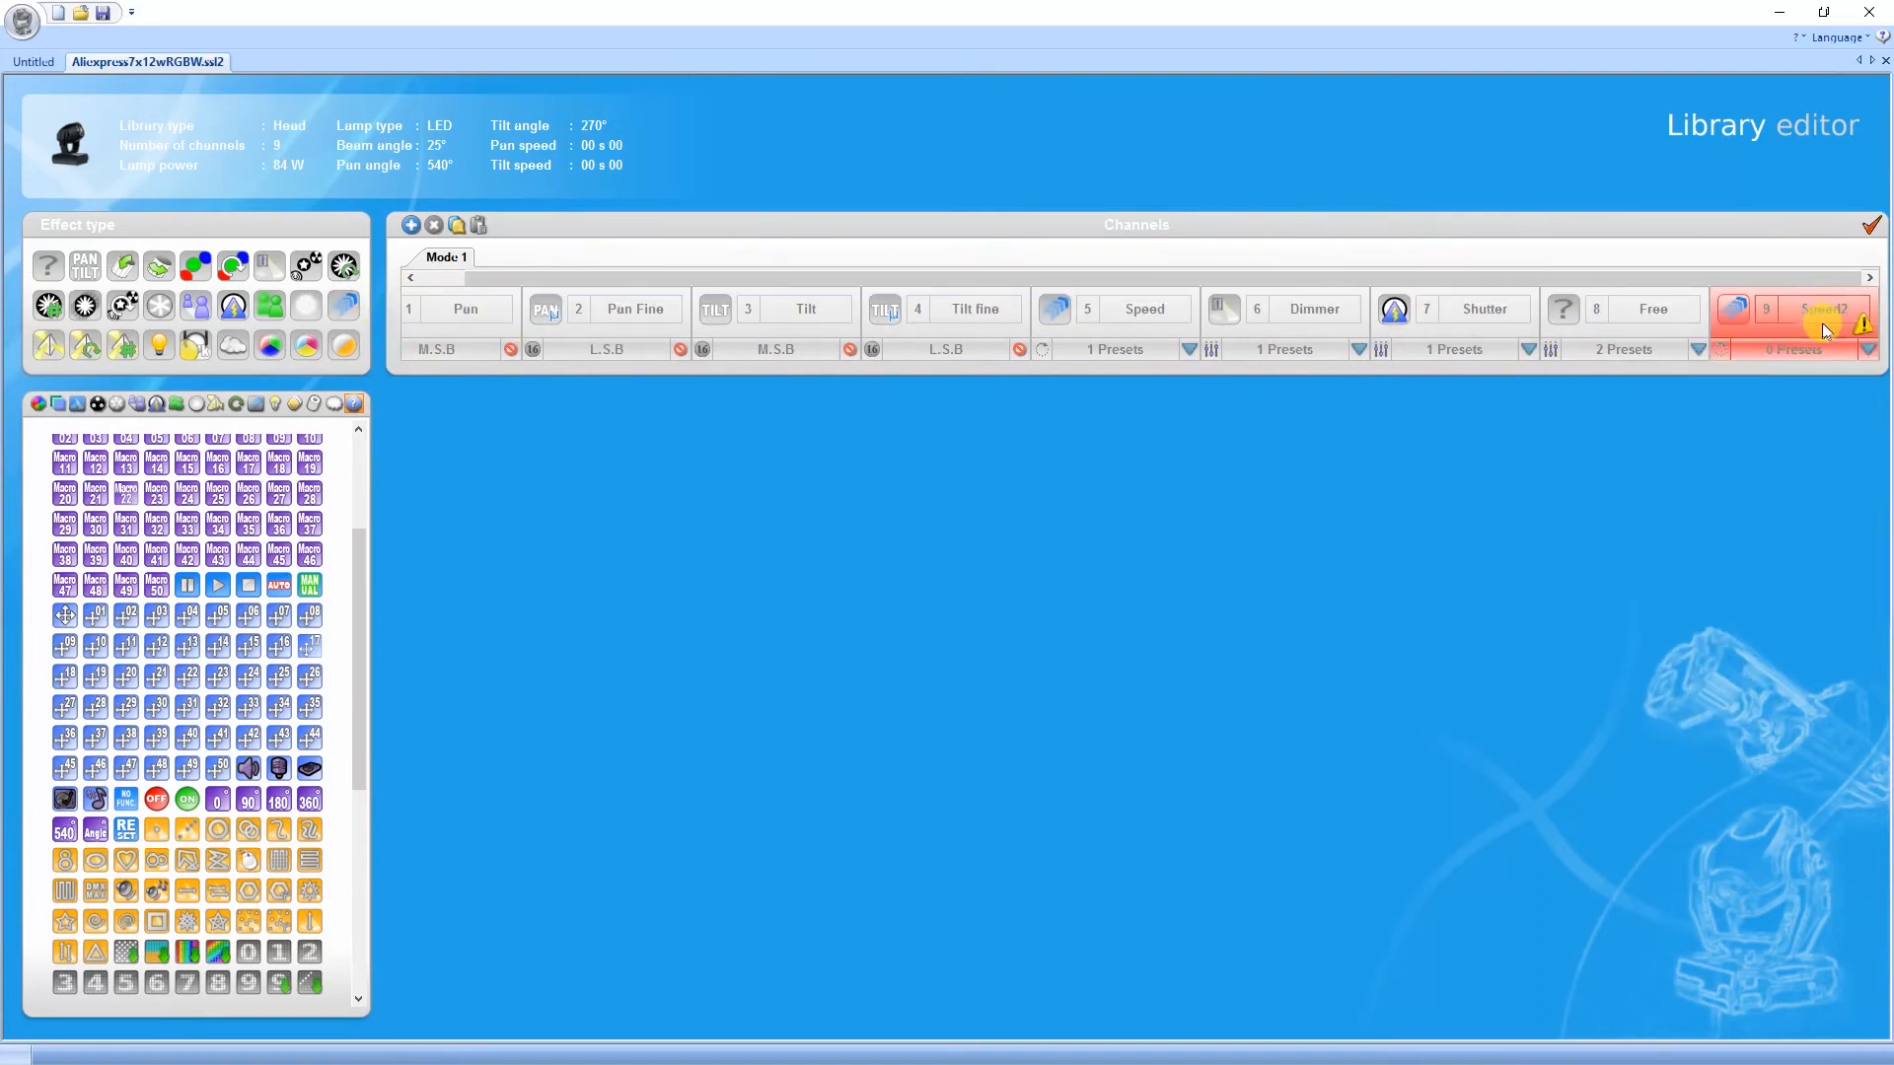
{"action": "left_click", "coordinate": [1867, 353]}
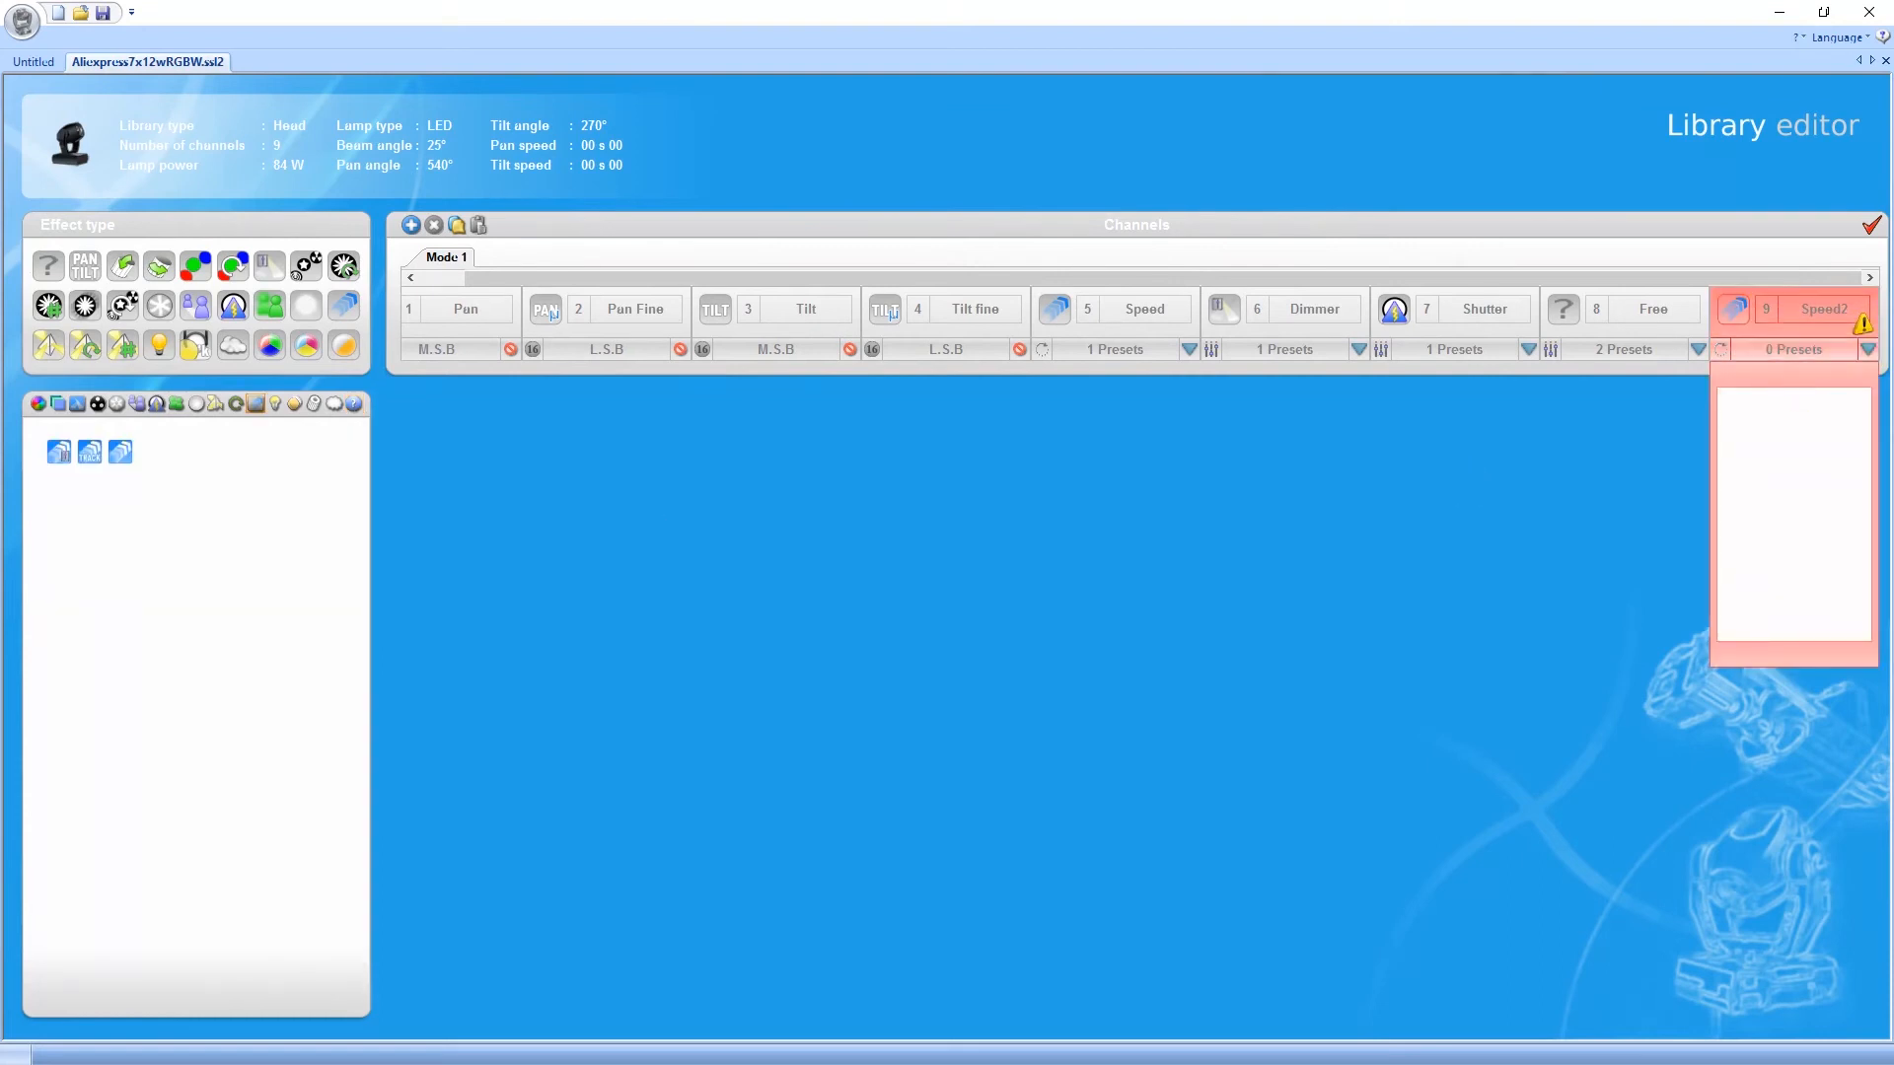
{"action": "left_click_drag", "start_coordinate": [65, 460], "coordinate": [1768, 464]}
Assign the Speed preset of channel 9 to the Free (Ch 8) channel.
{"action": "right_click", "coordinate": [1768, 463]}
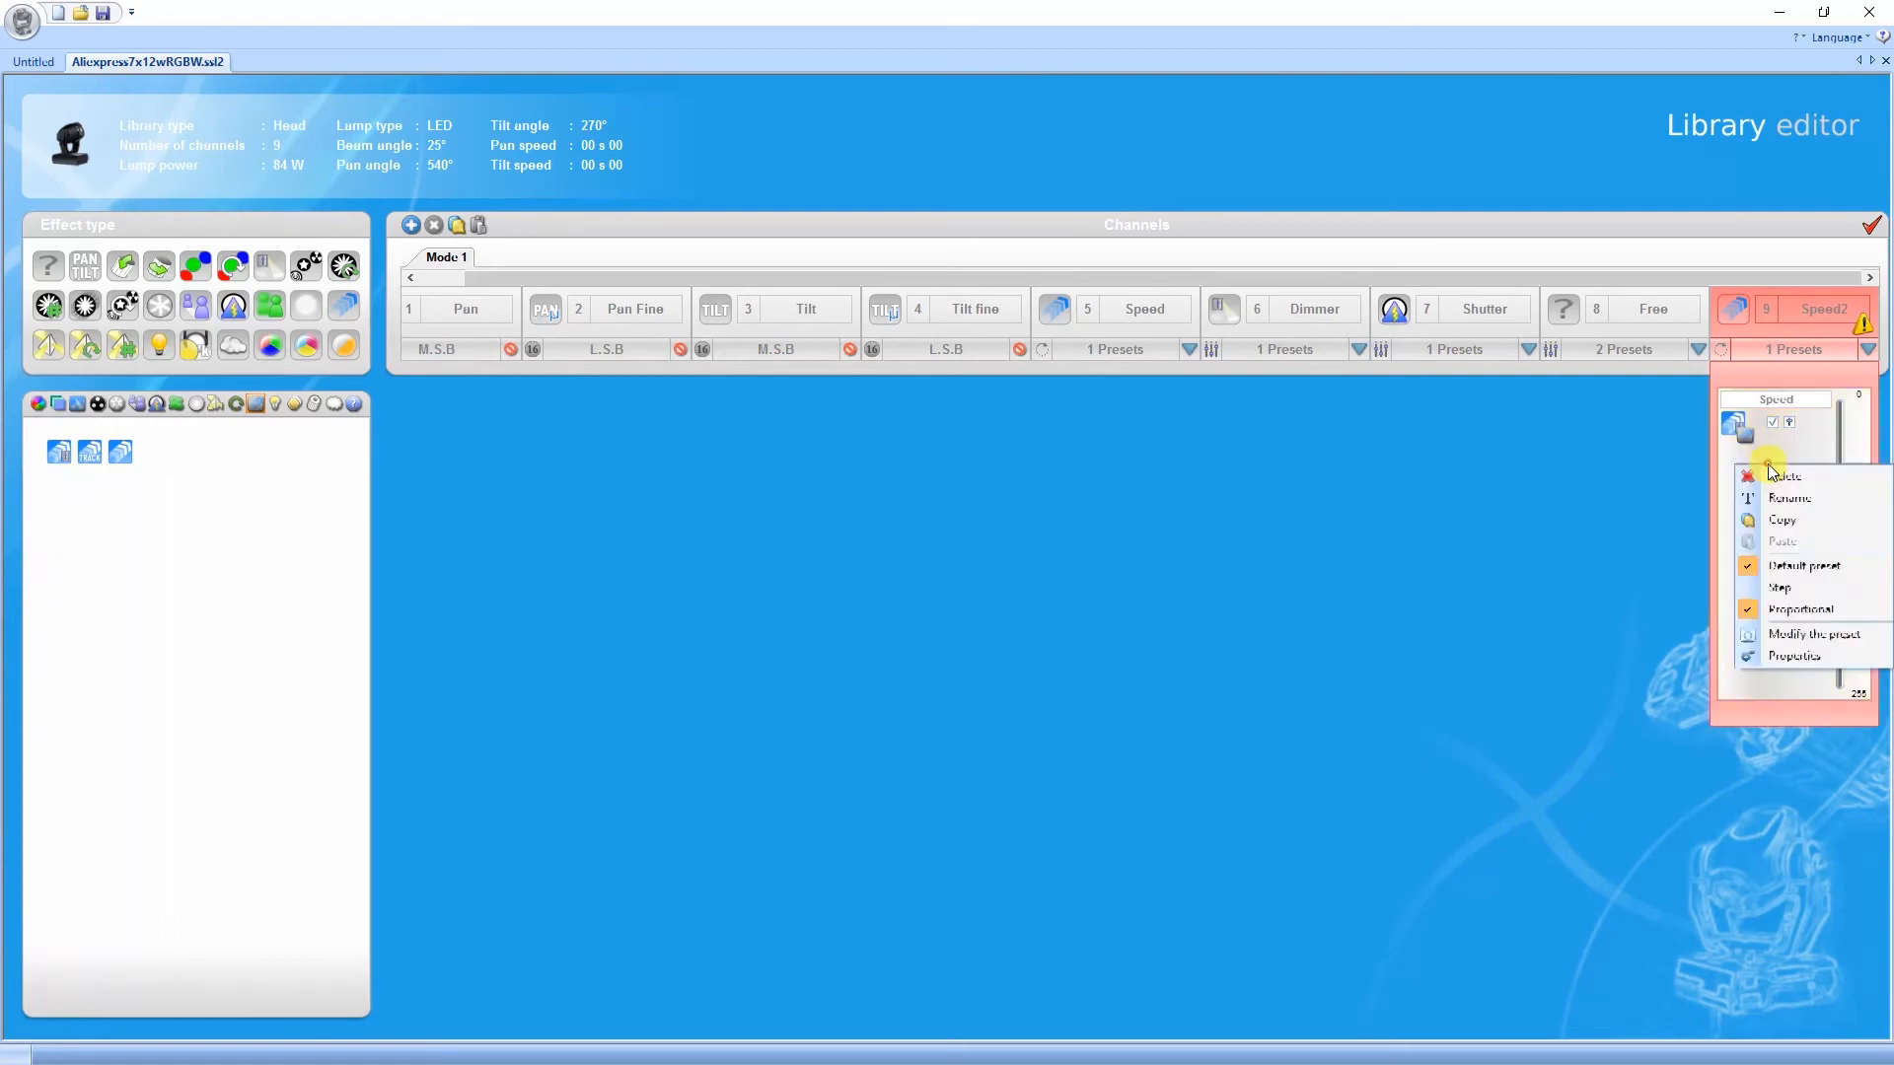
{"action": "left_click", "coordinate": [1772, 655]}
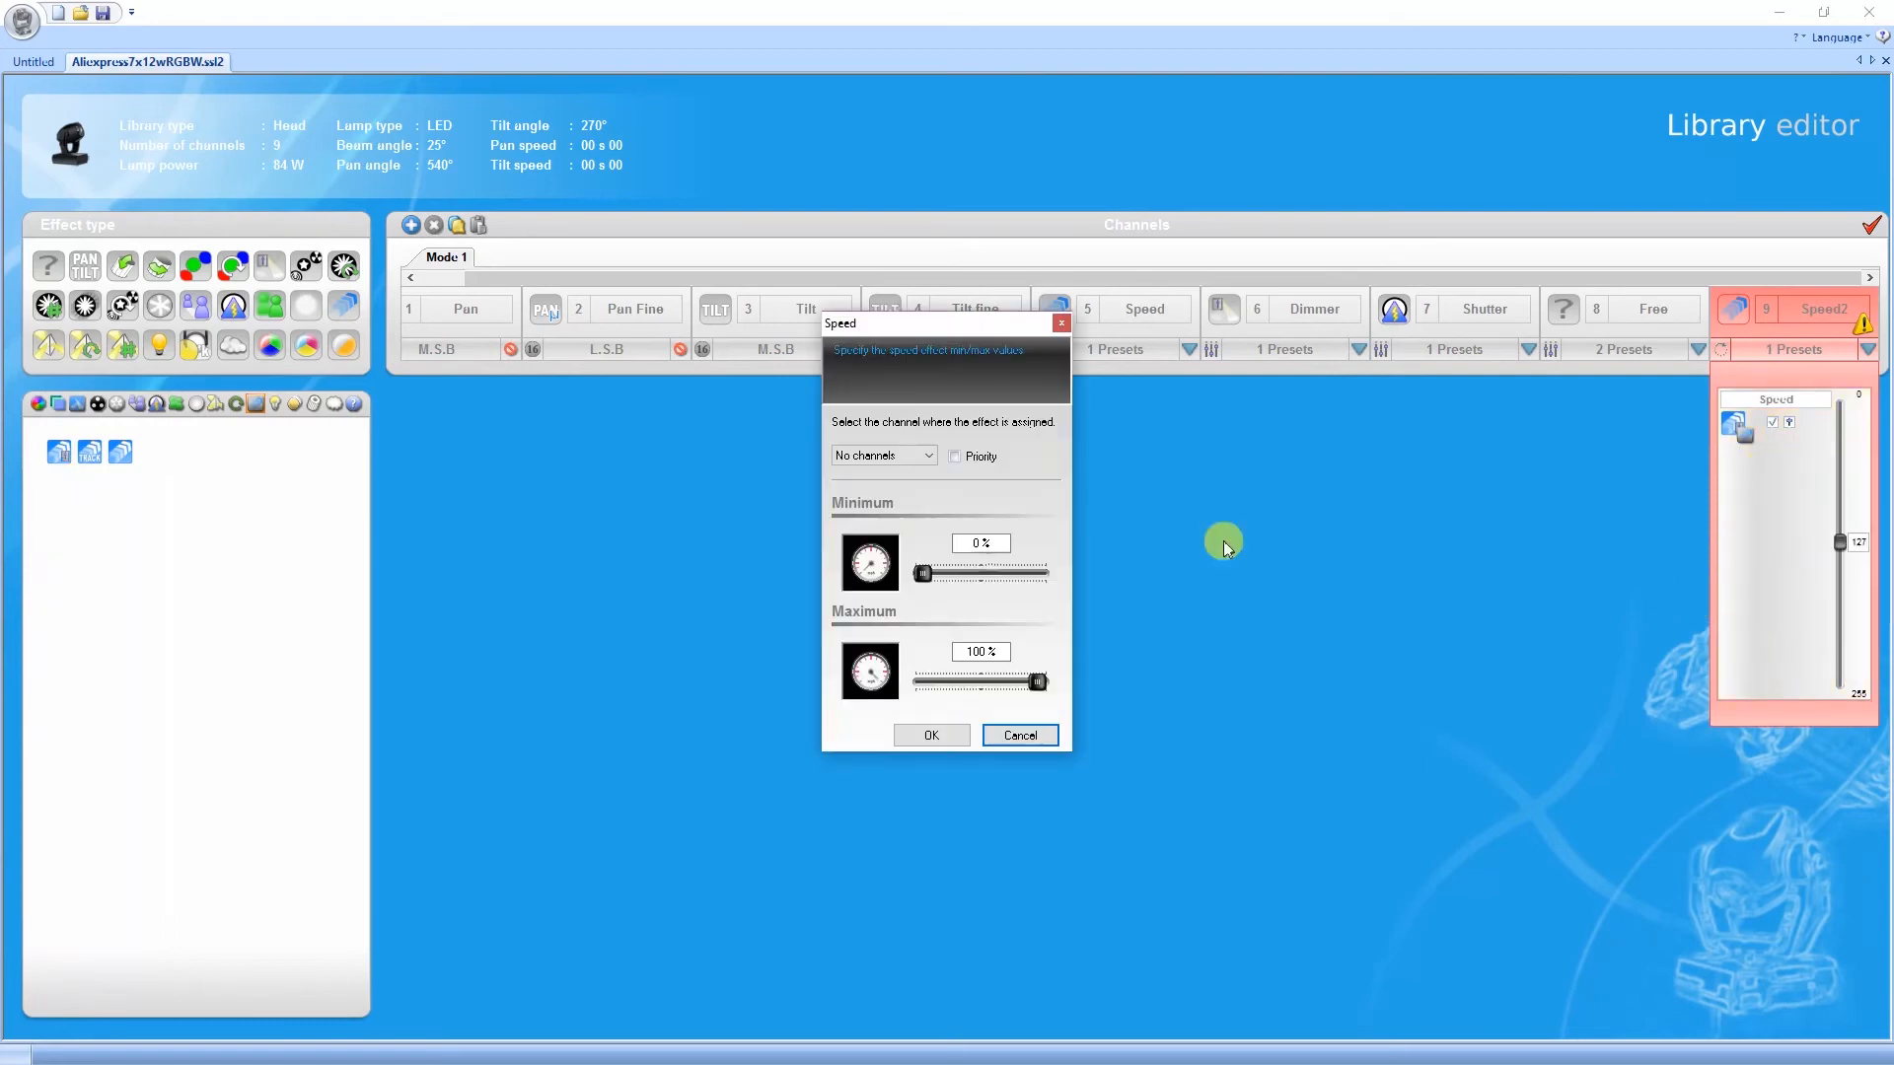
{"action": "left_click", "coordinate": [925, 458]}
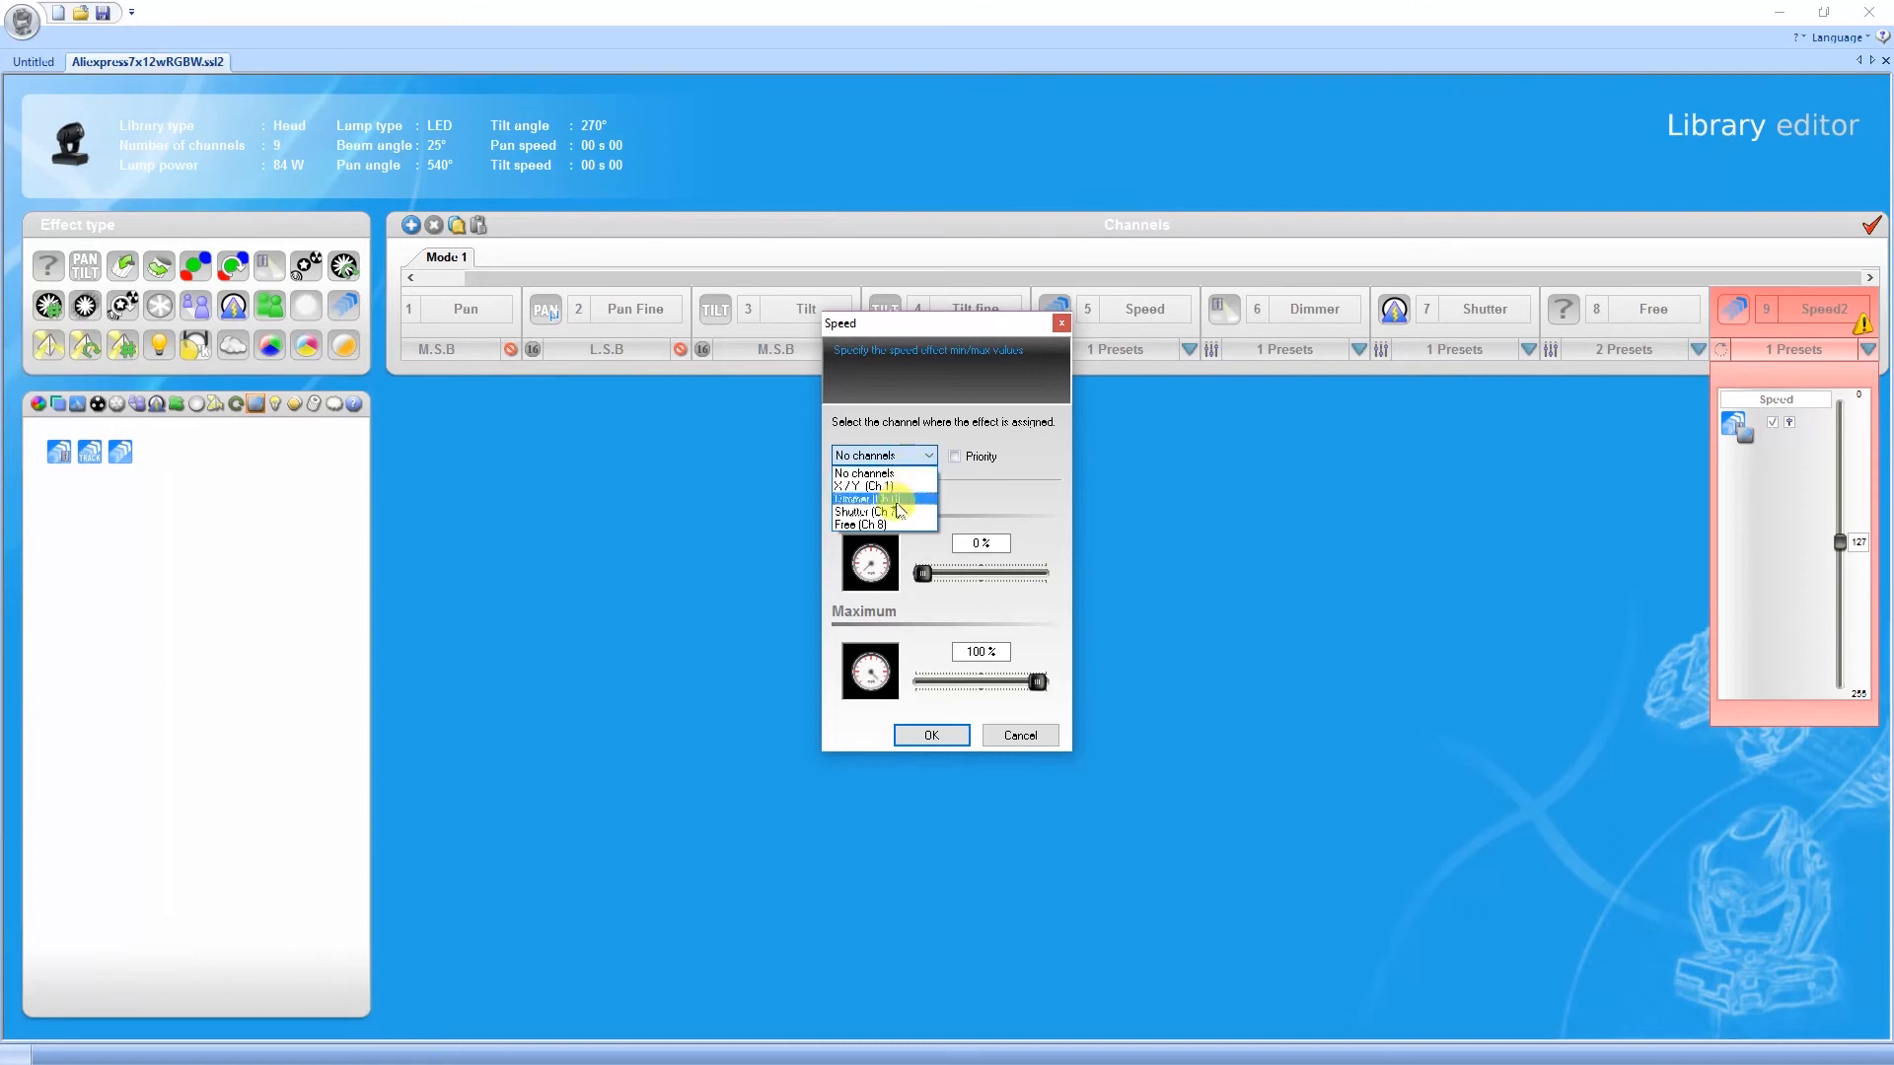
{"action": "left_click", "coordinate": [863, 525]}
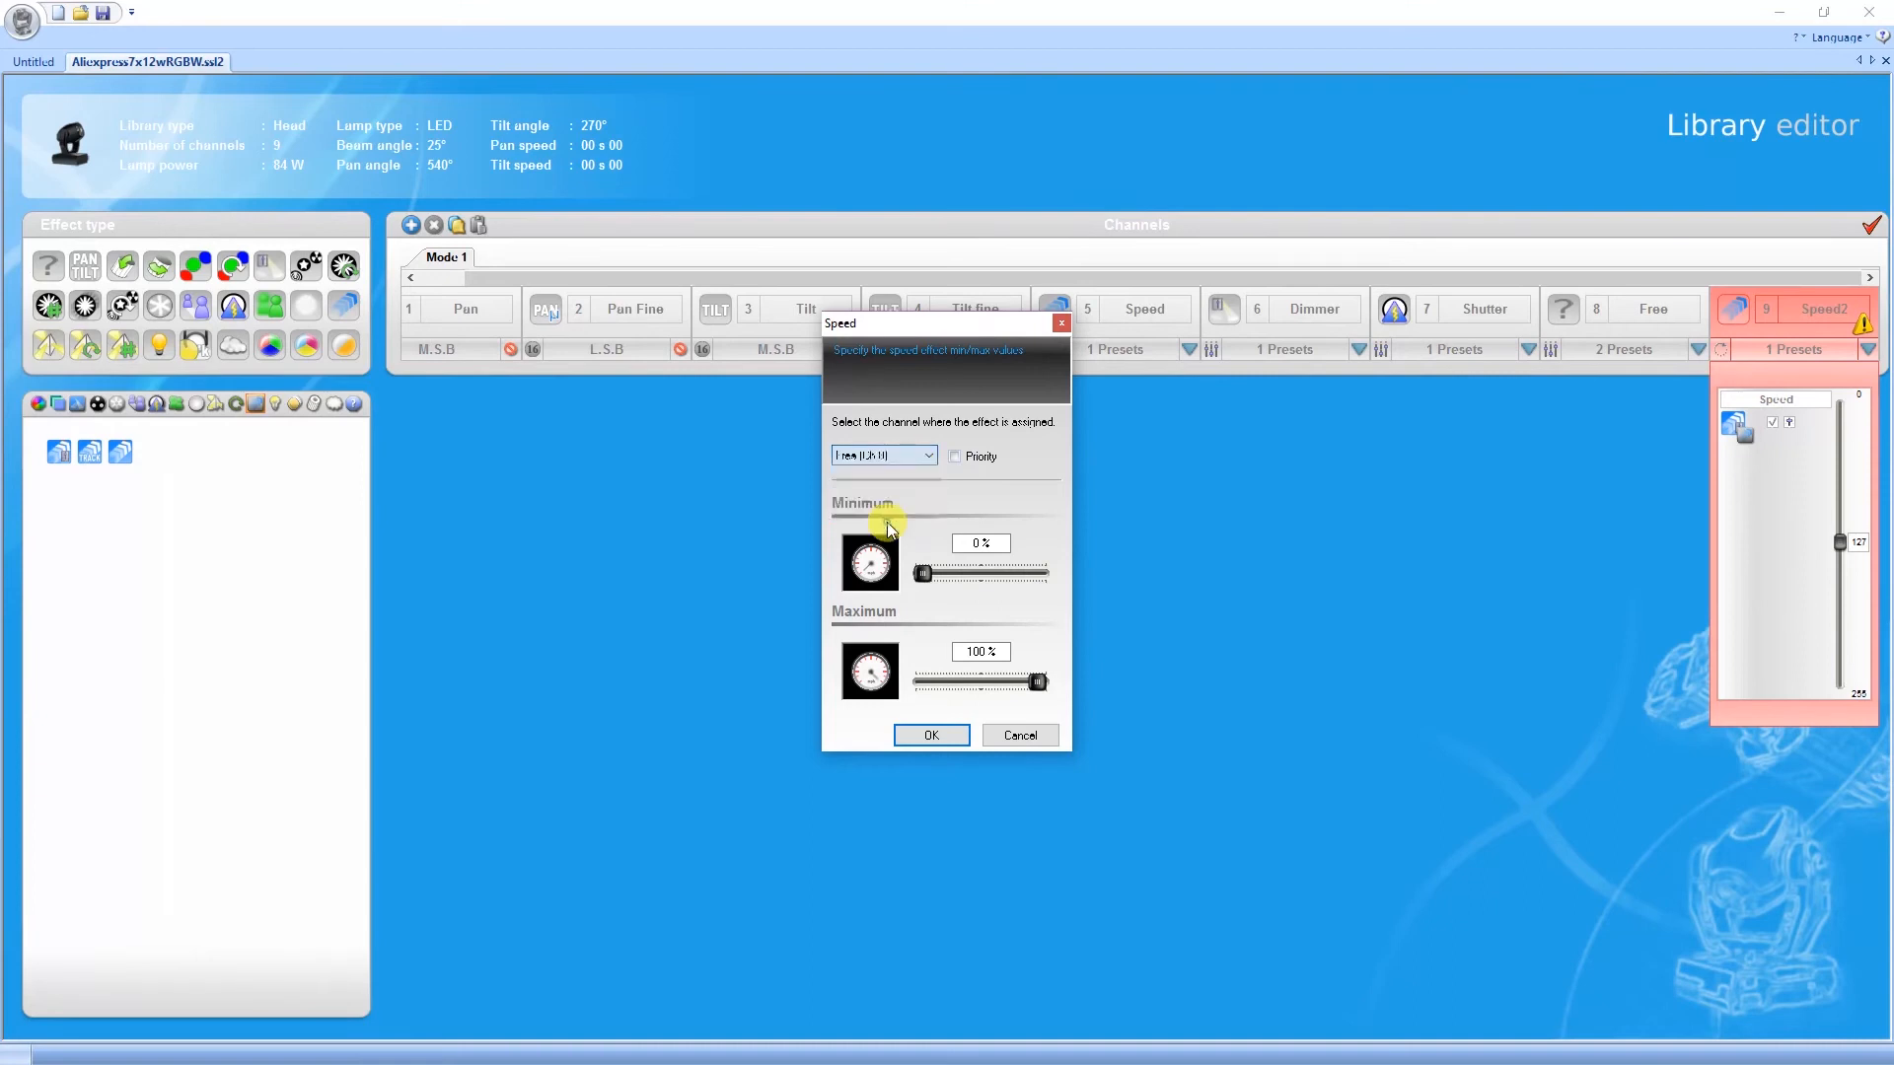
{"action": "left_click", "coordinate": [963, 735]}
Rename the Free channel (channel 8) to "Programm Color".
{"action": "left_click", "coordinate": [1678, 306]}
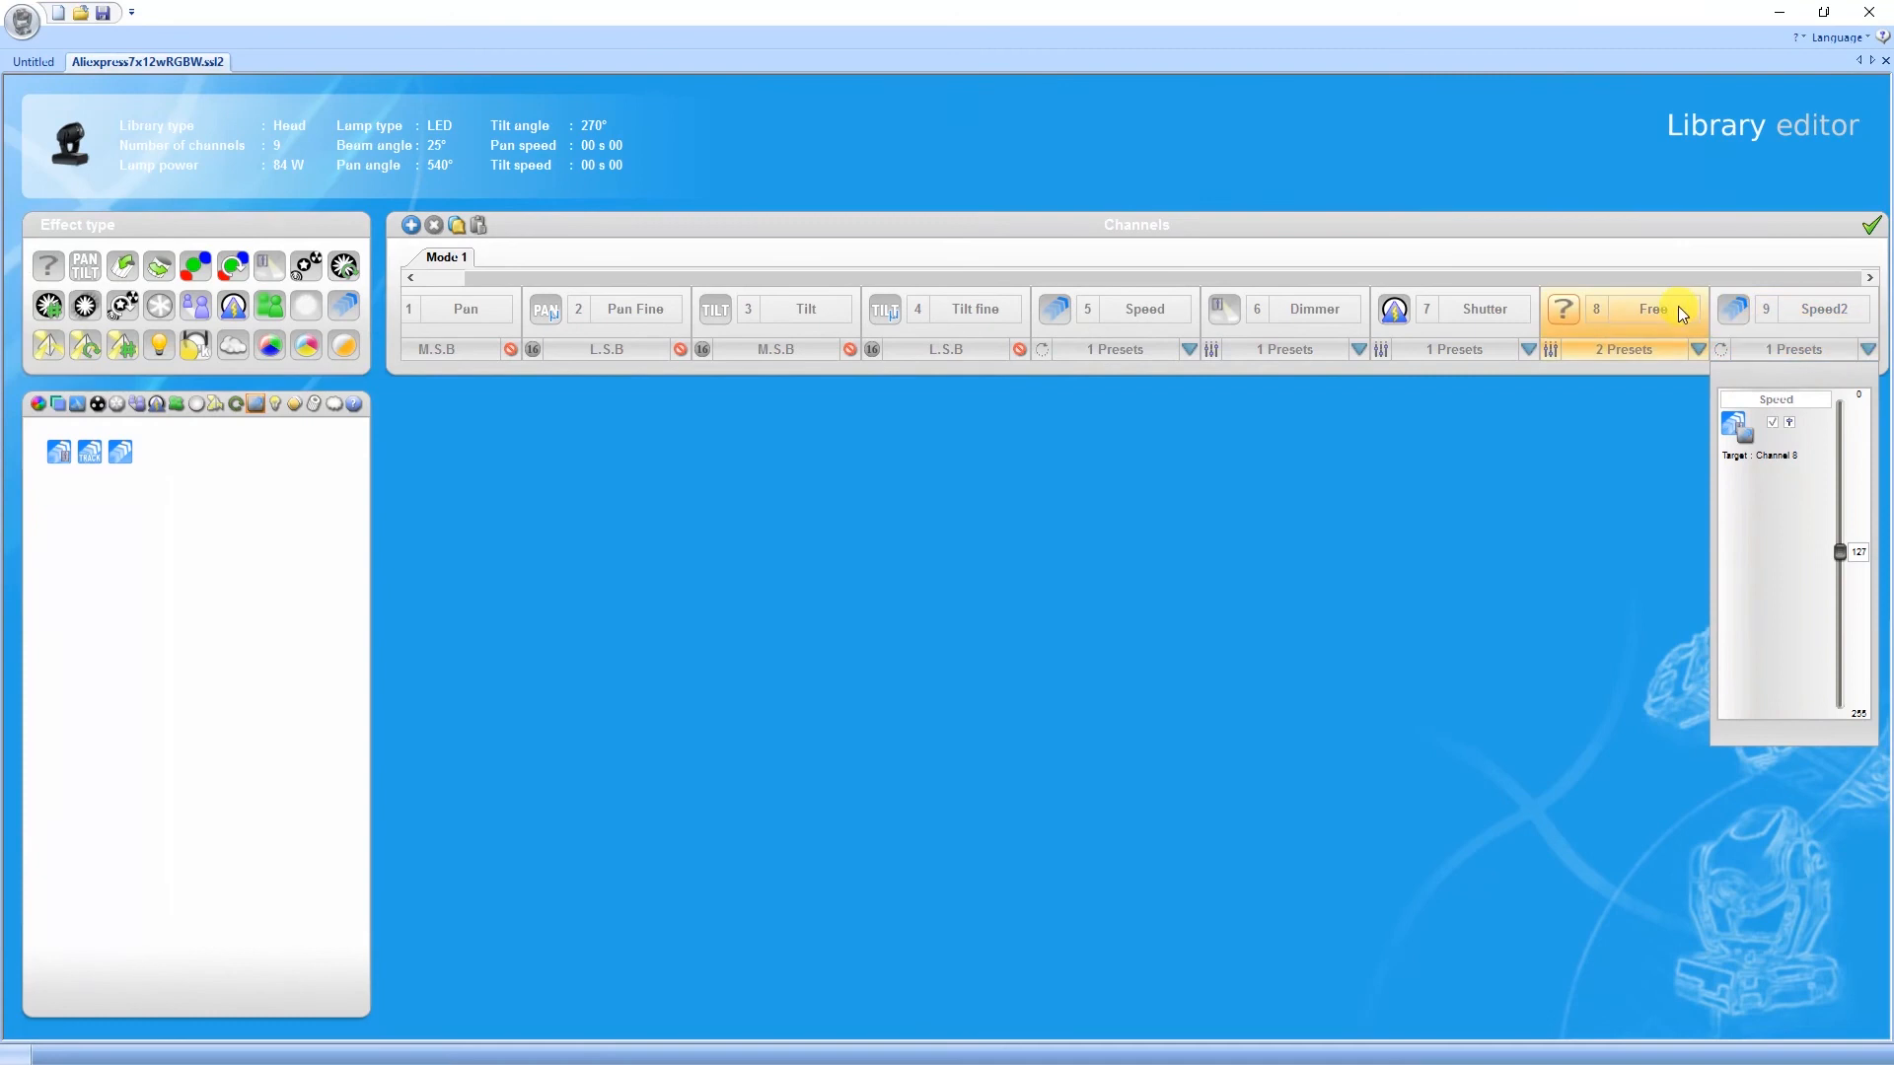
{"action": "right_click", "coordinate": [1678, 306]}
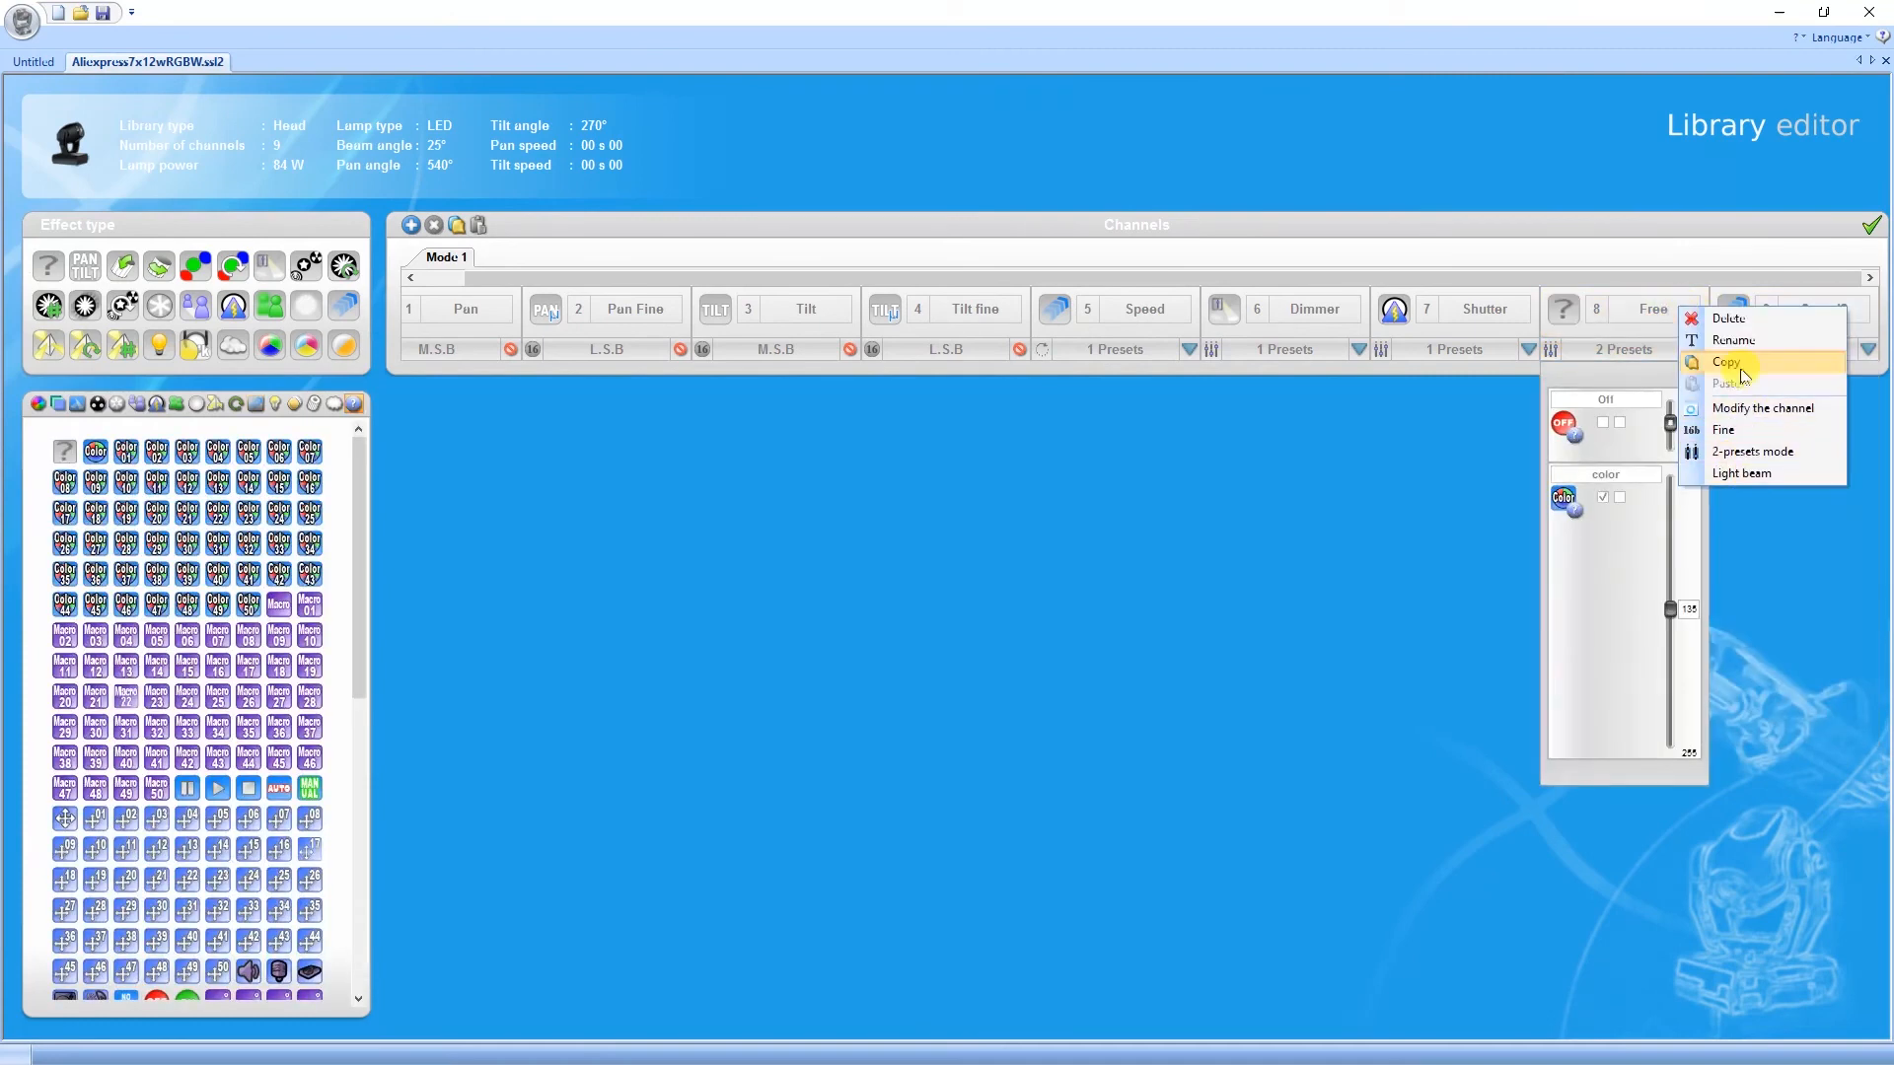
{"action": "left_click", "coordinate": [1733, 339]}
{"action": "type", "text": "Programm"}
{"action": "type", "text": " Color"}
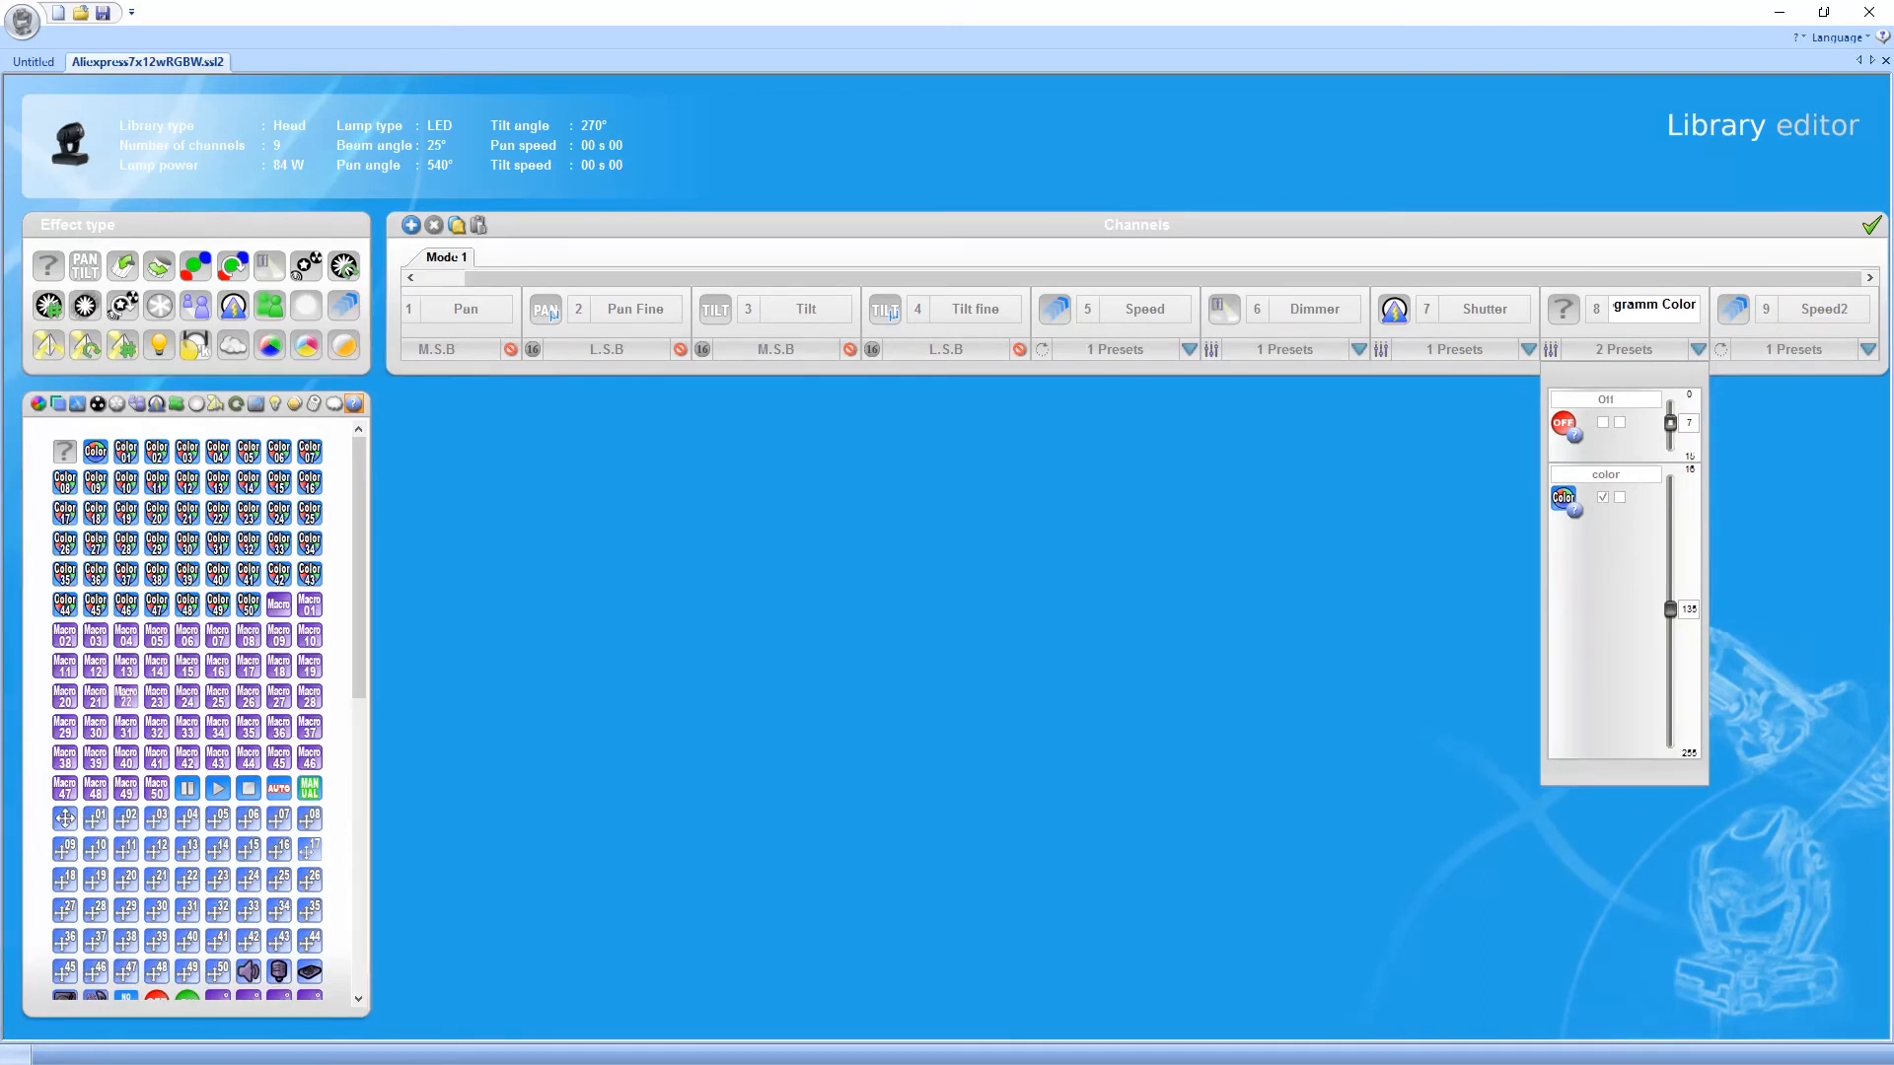
{"action": "key", "text": "Return"}
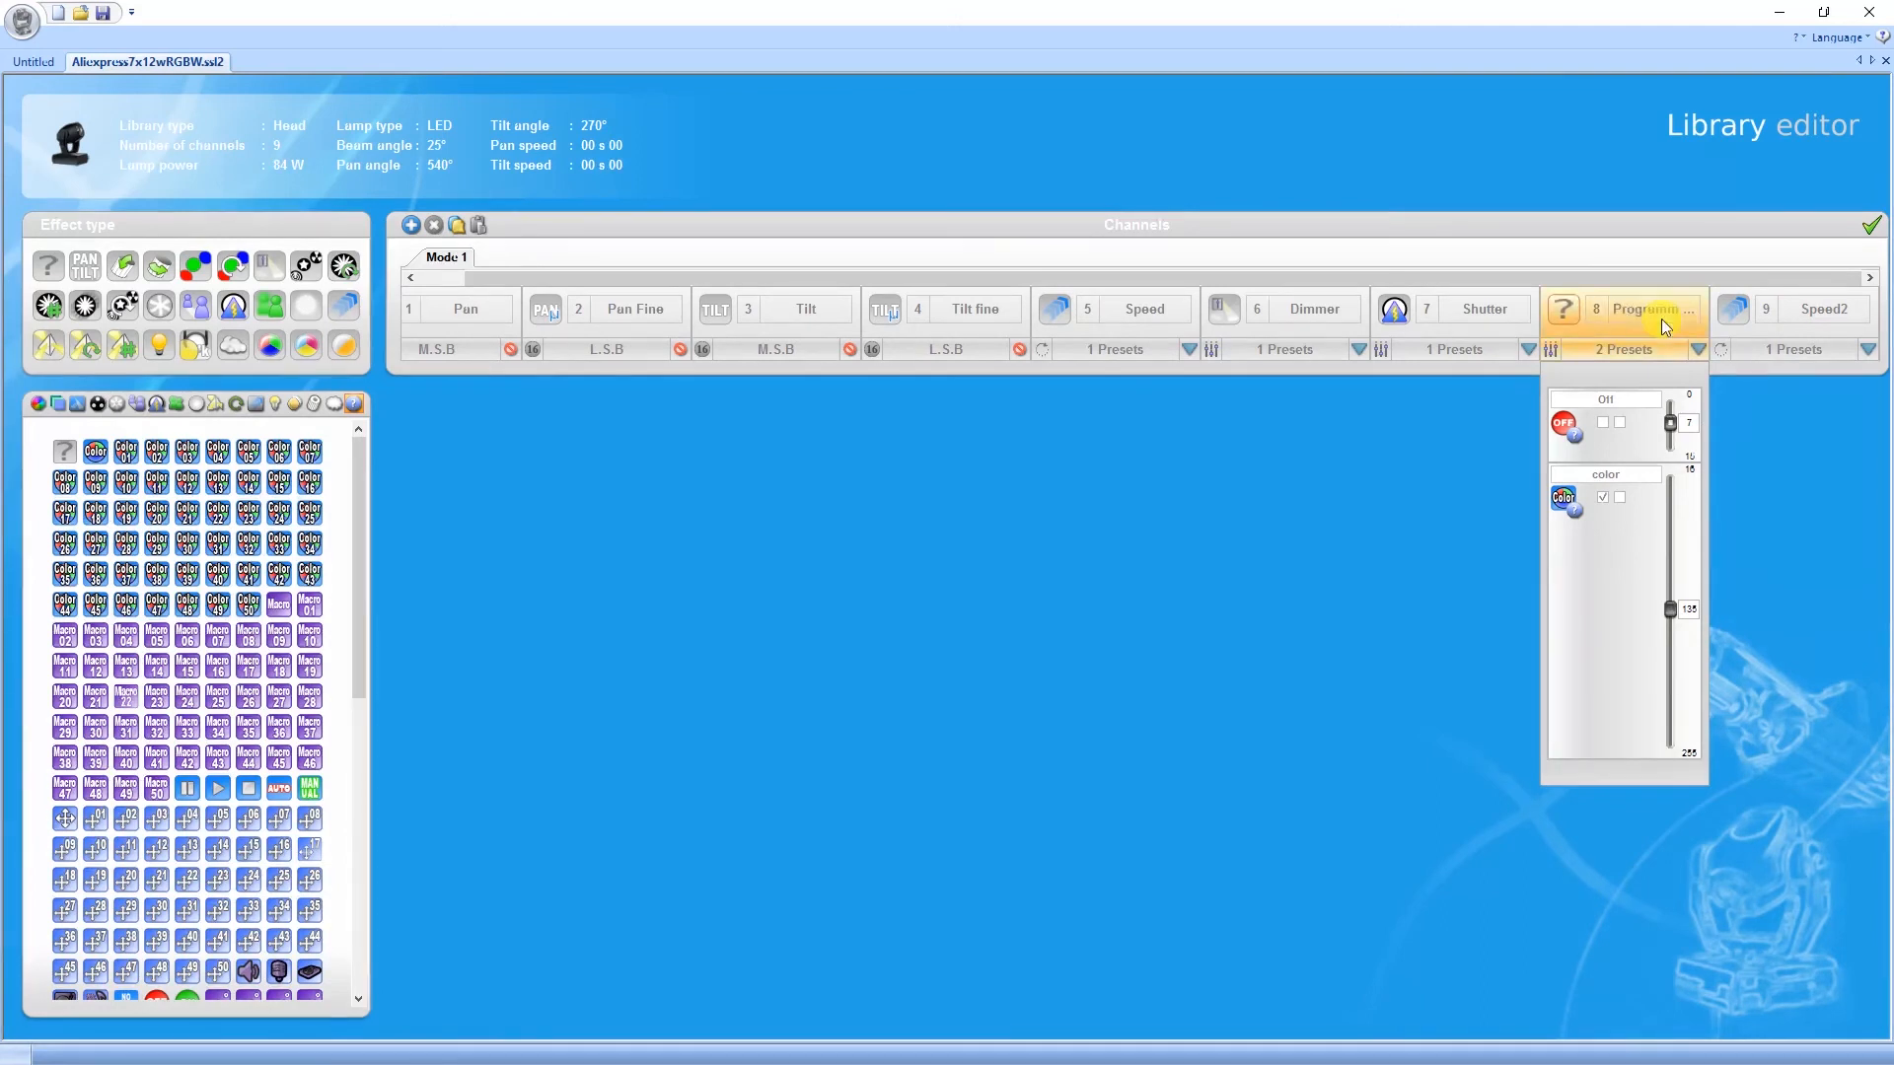
Rename the second Speed channel (channel 9) to "Programm Speed".
{"action": "right_click", "coordinate": [1732, 309]}
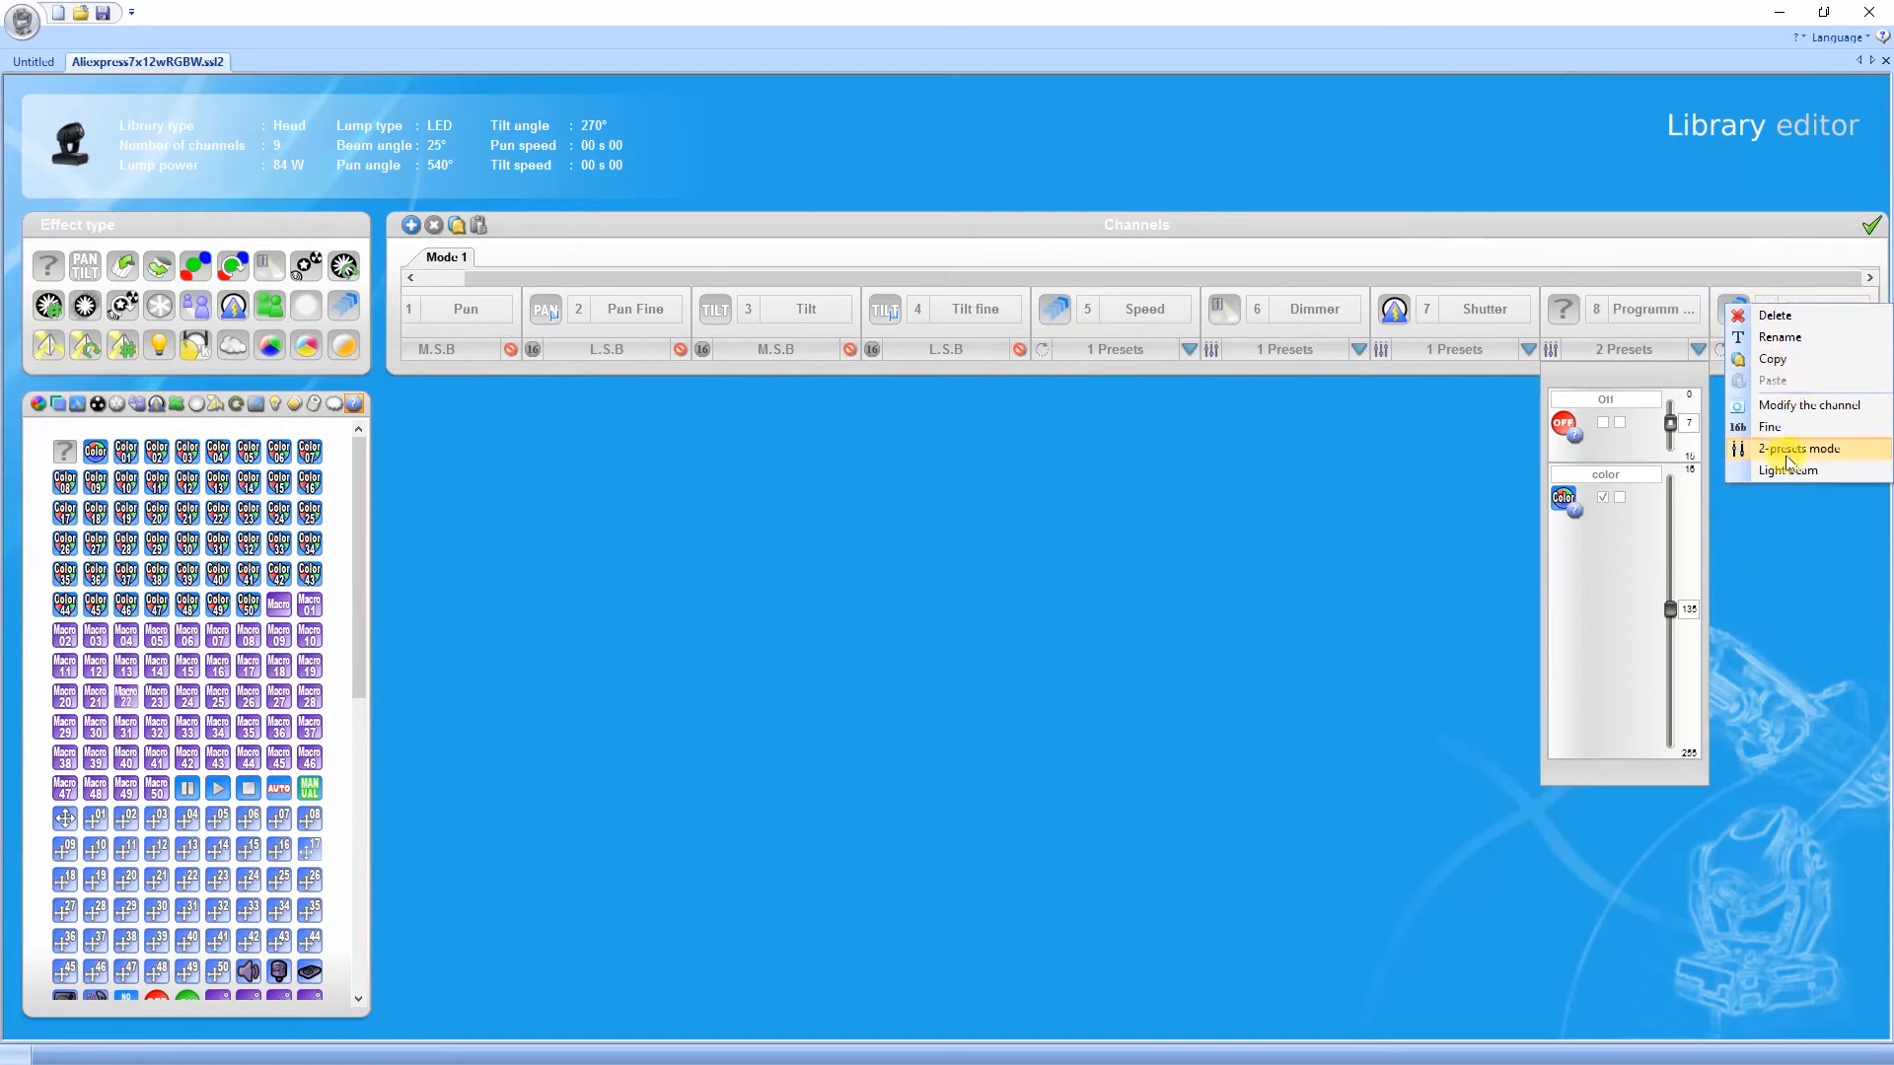
{"action": "left_click", "coordinate": [1787, 339]}
{"action": "type", "text": "P"}
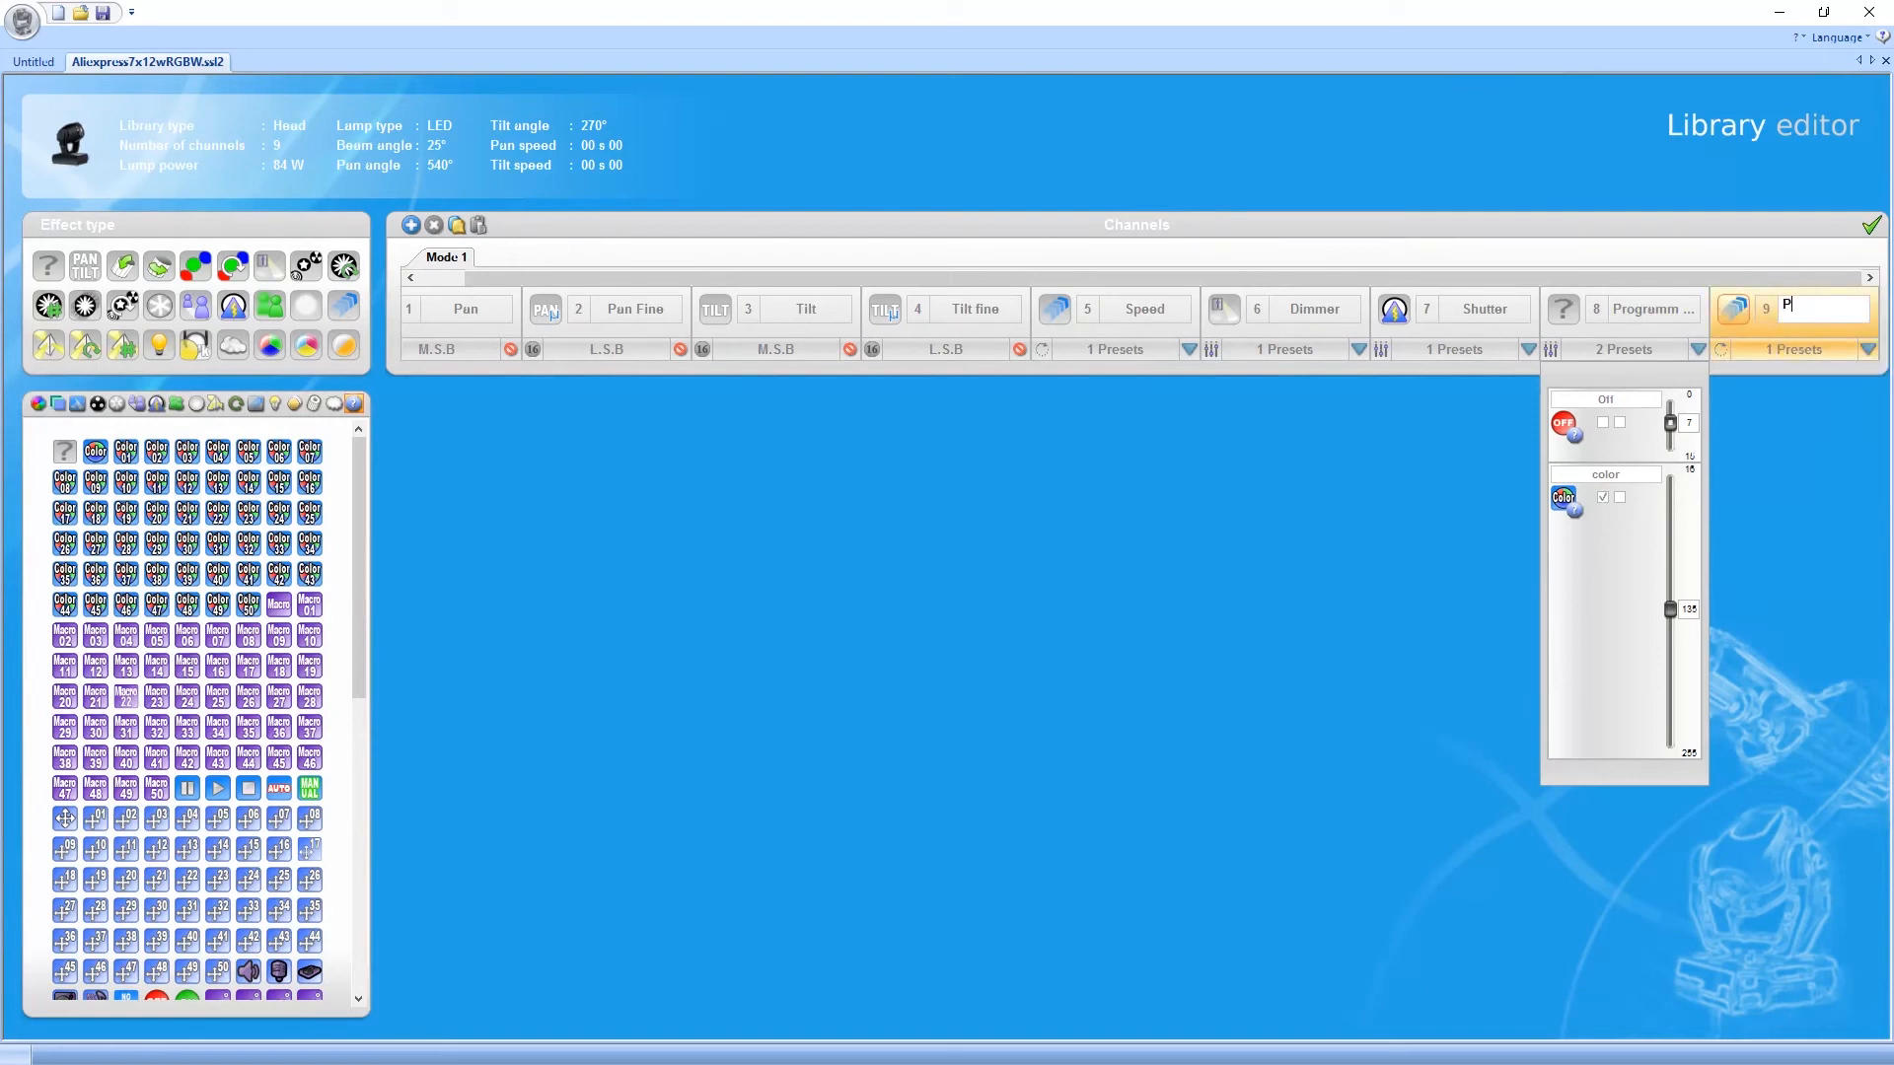
{"action": "type", "text": "rogramm S"}
{"action": "type", "text": "peed"}
{"action": "left_click", "coordinate": [1793, 340]}
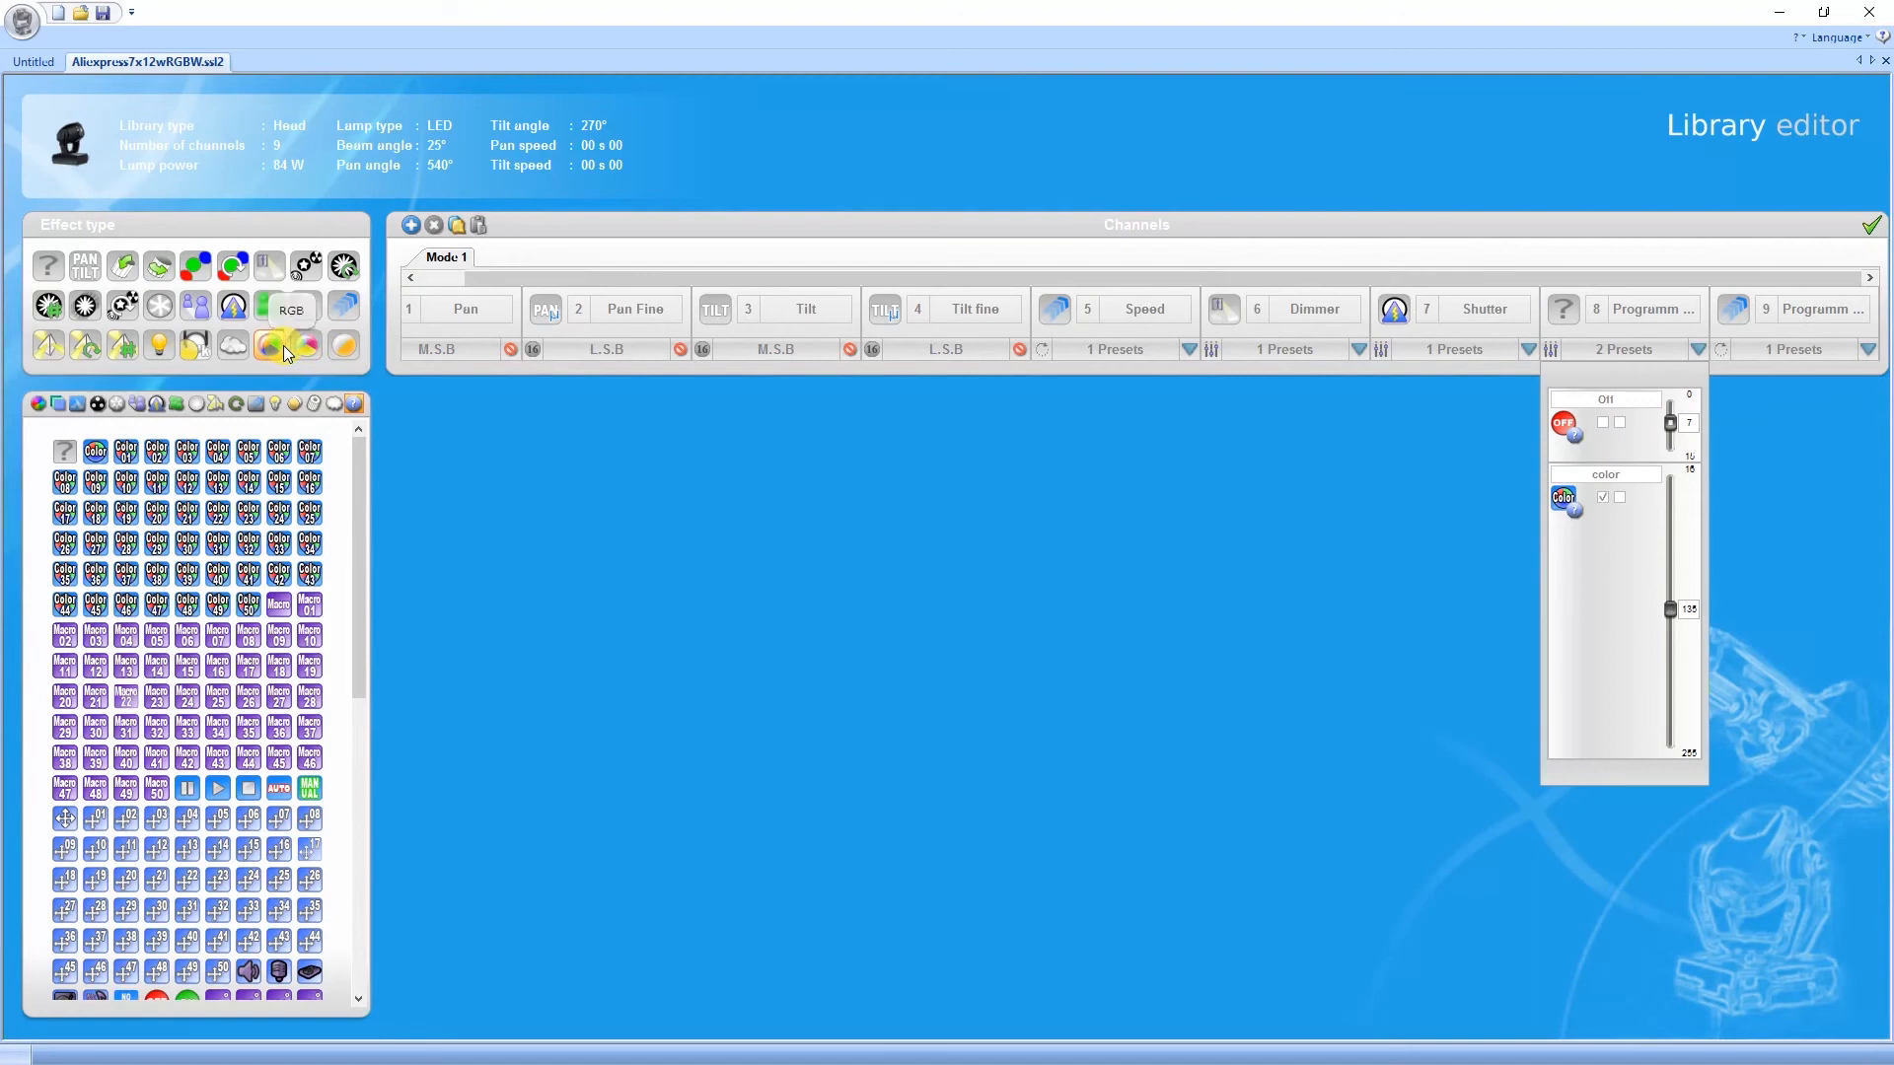
Add an RGB effect as channels 10 to 12 and a Color channel as channel 13.
{"action": "left_click_drag", "start_coordinate": [271, 355], "coordinate": [1869, 306]}
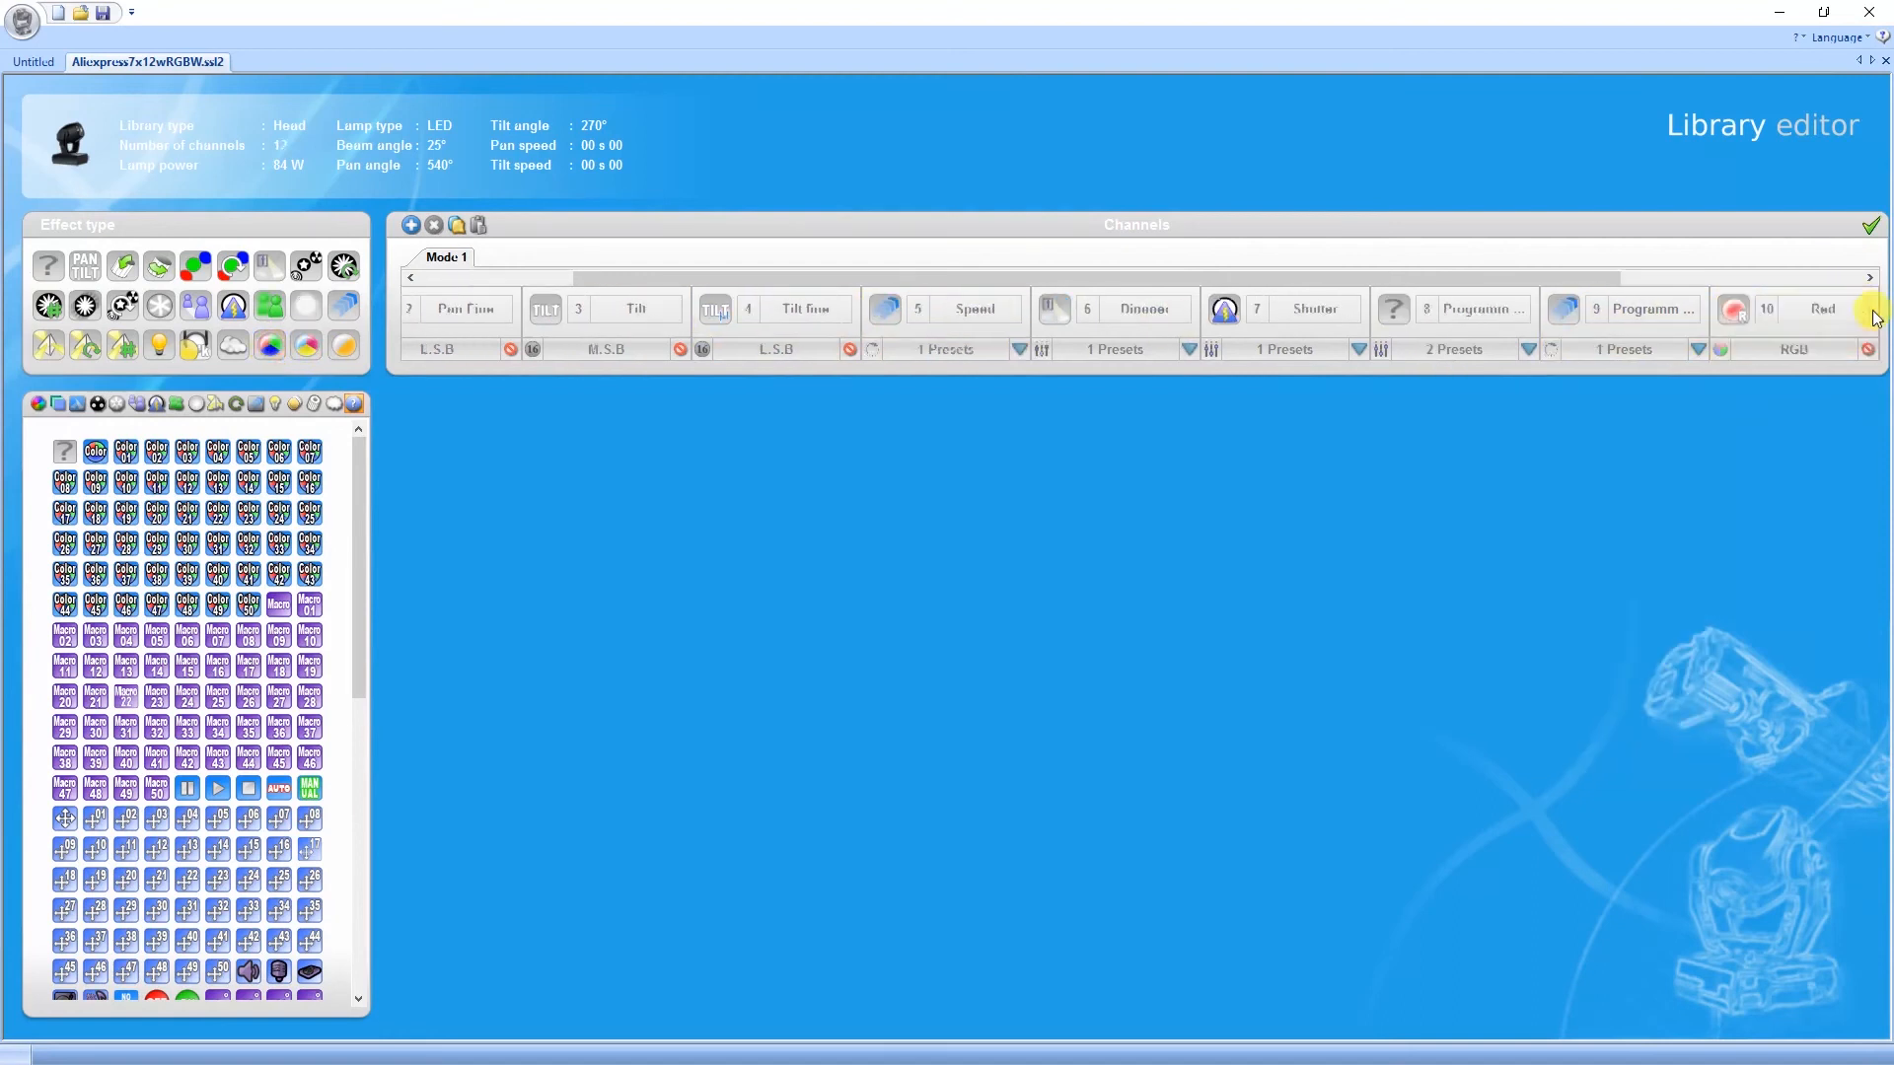
{"action": "scroll", "coordinate": [1653, 337], "scroll_direction": "down", "scroll_amount": 3}
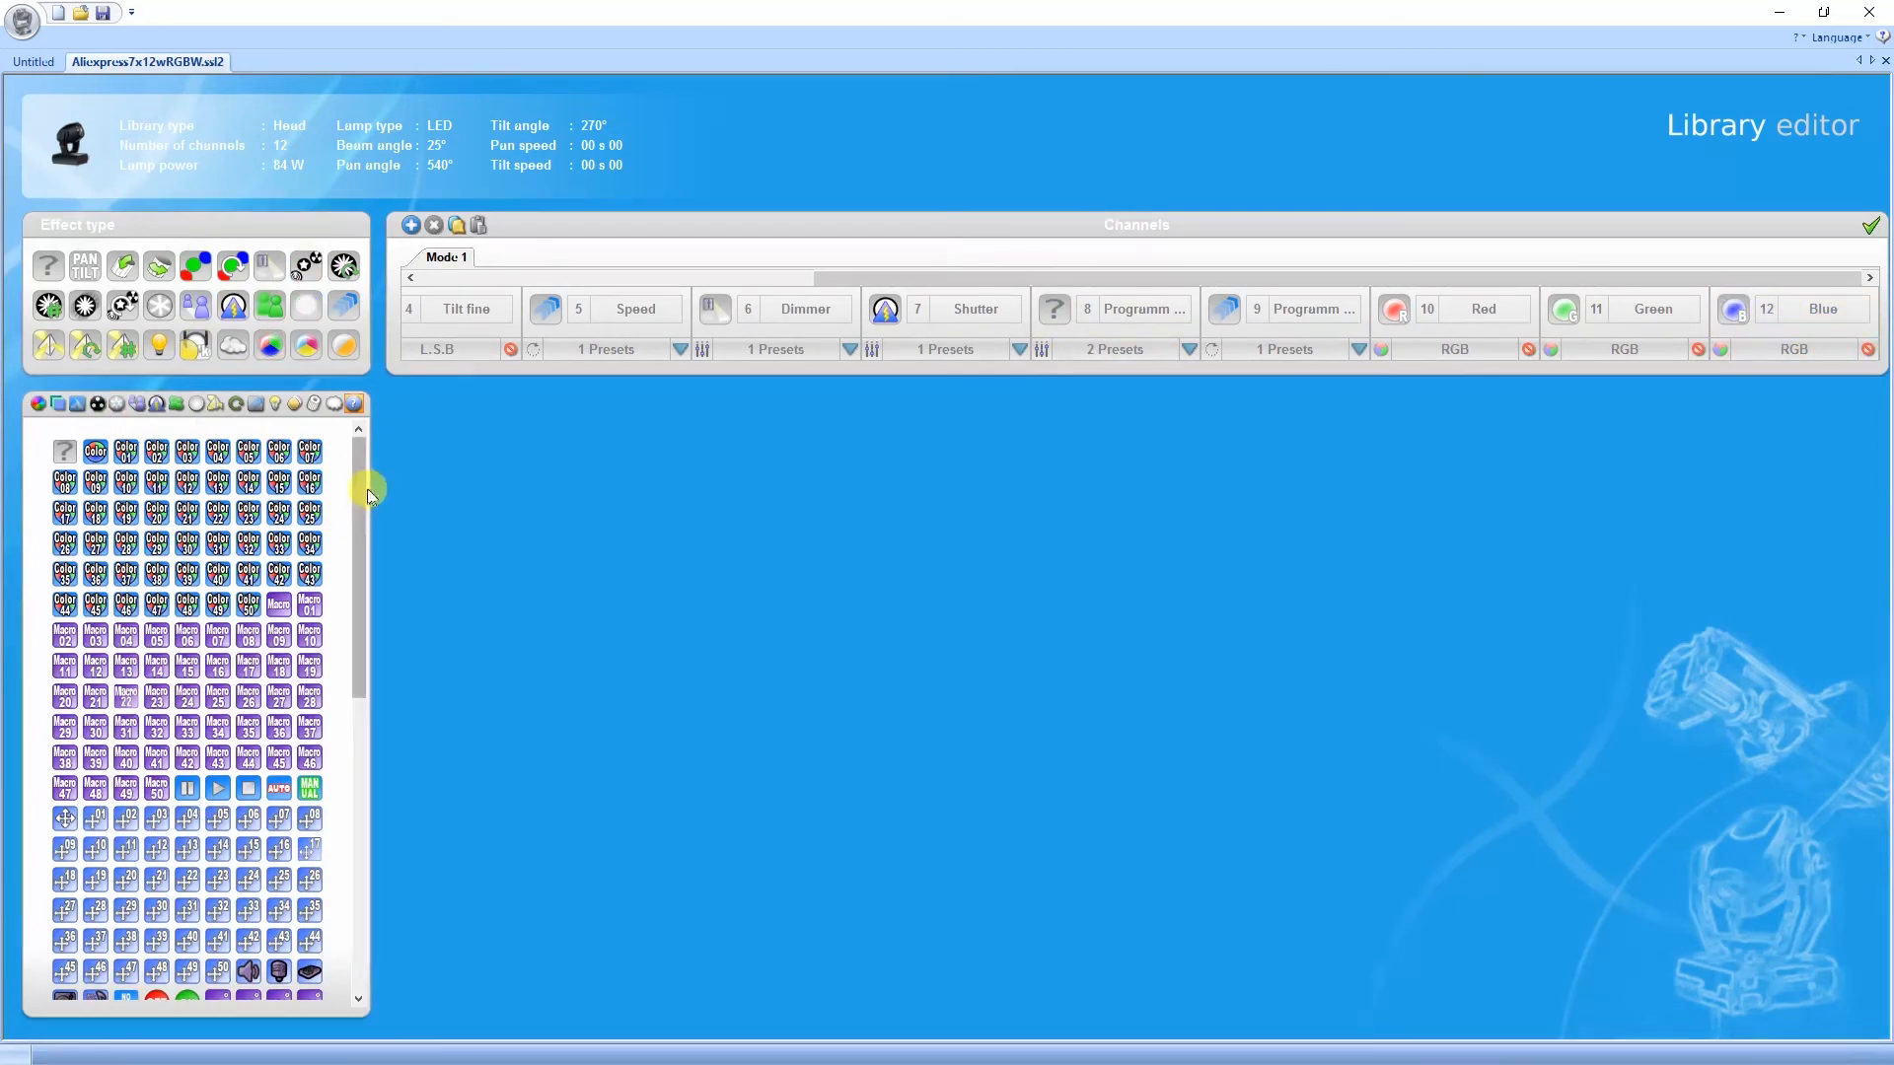
{"action": "left_click", "coordinate": [39, 404]}
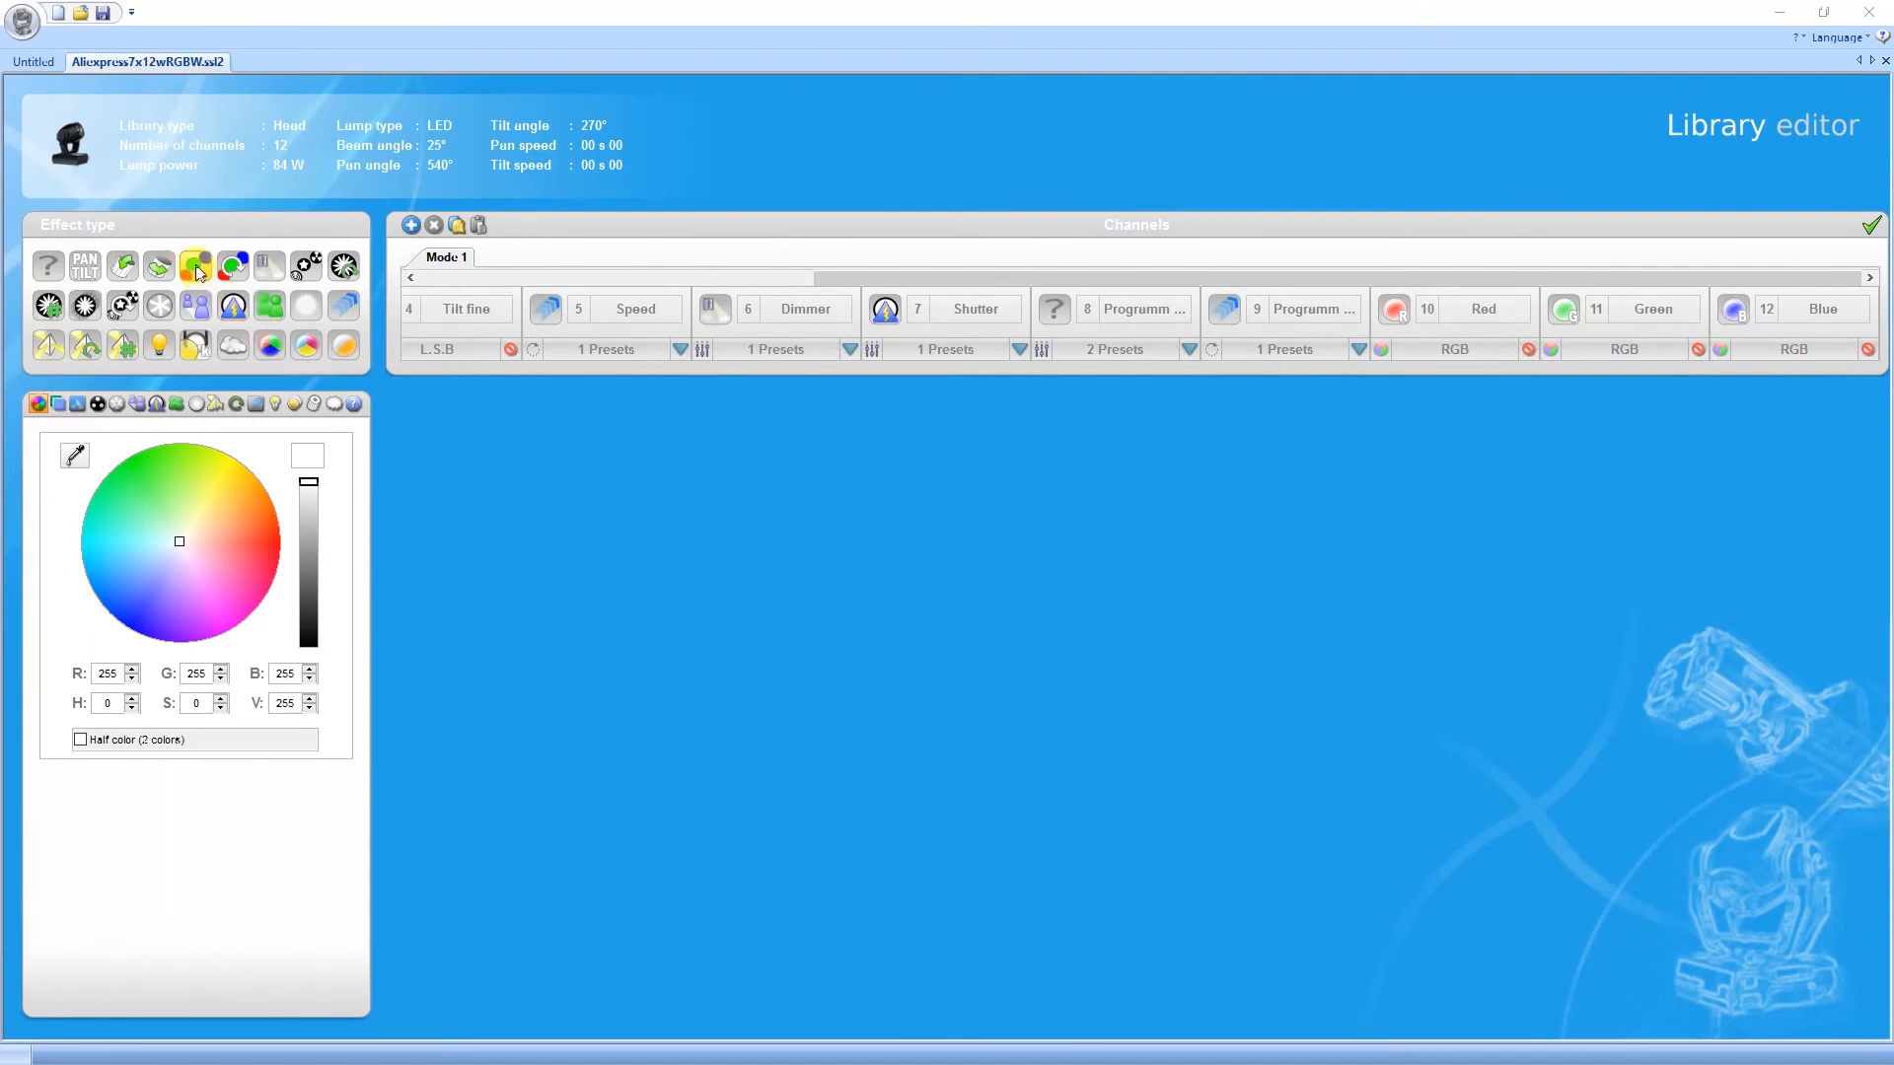
{"action": "left_click_drag", "start_coordinate": [198, 268], "coordinate": [1860, 317]}
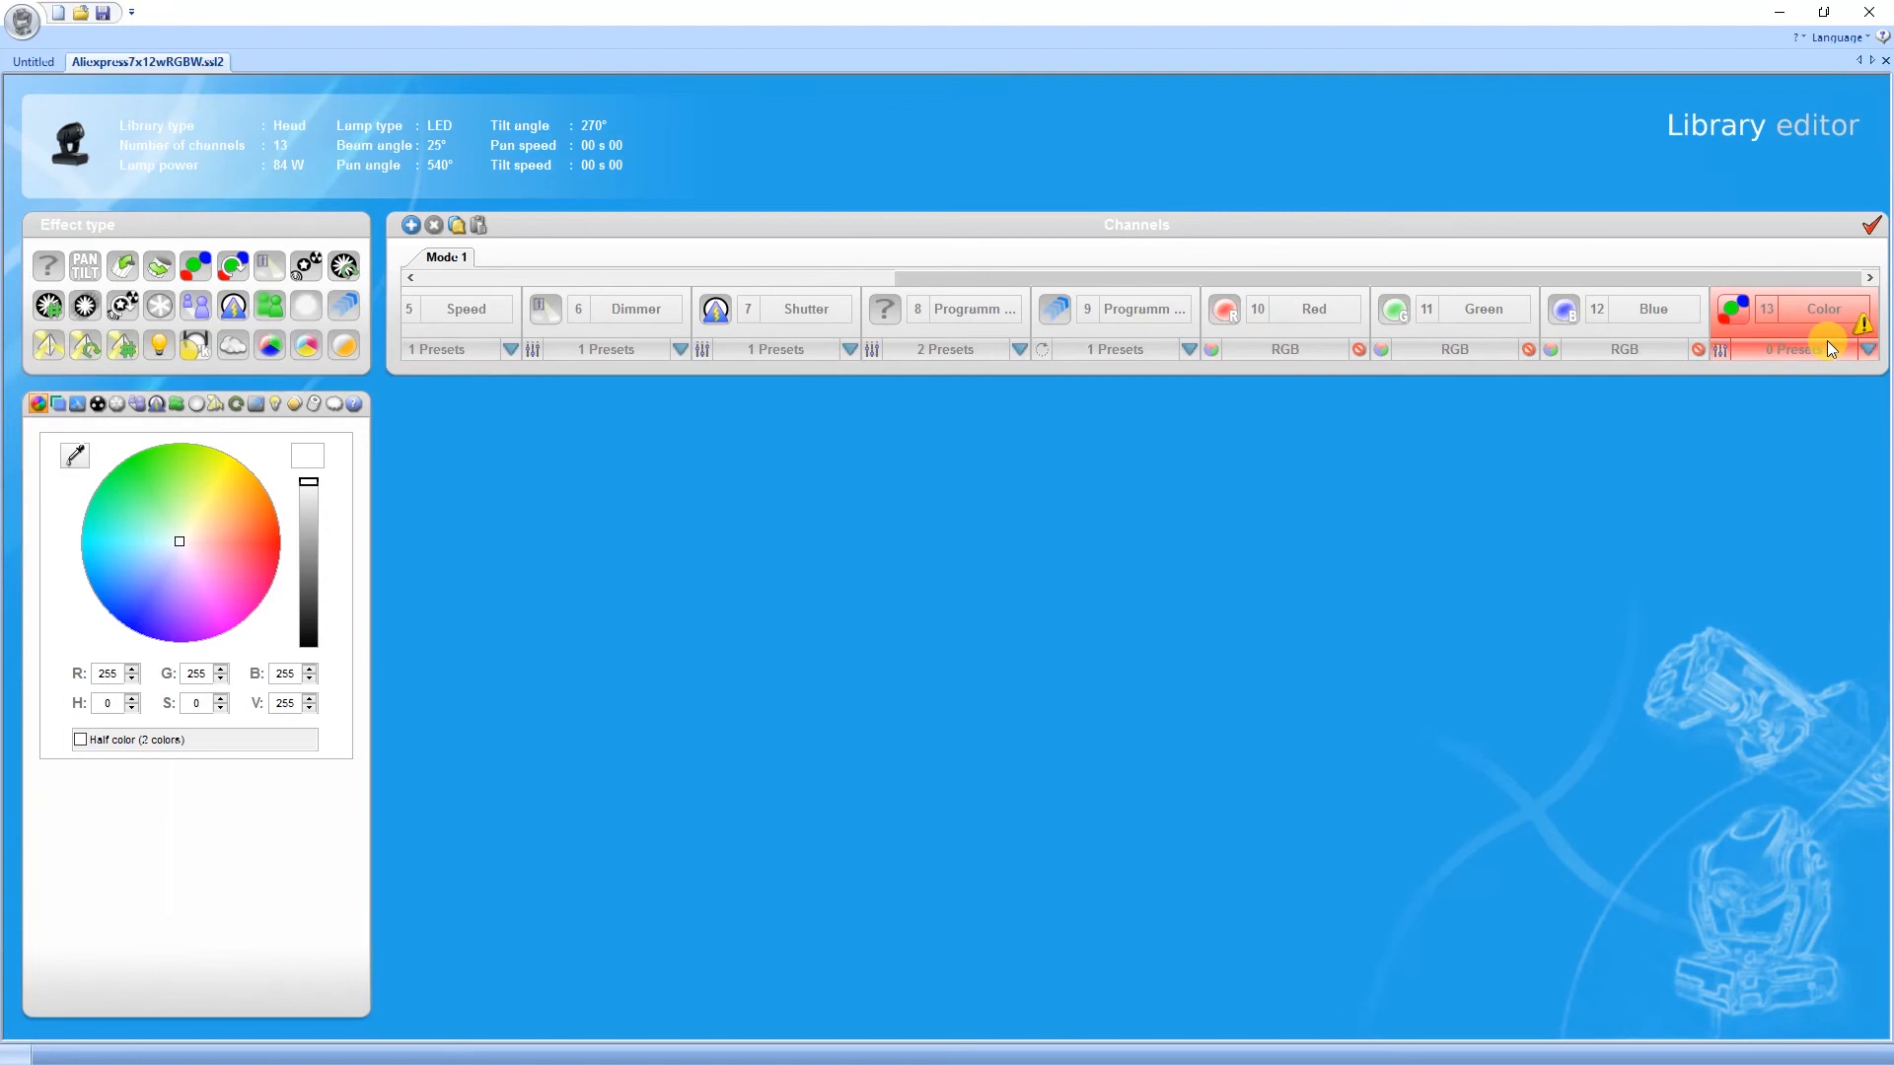
Add a white color preset to channel 13, tick its second checkbox and set its default level to 0.
{"action": "left_click", "coordinate": [58, 405]}
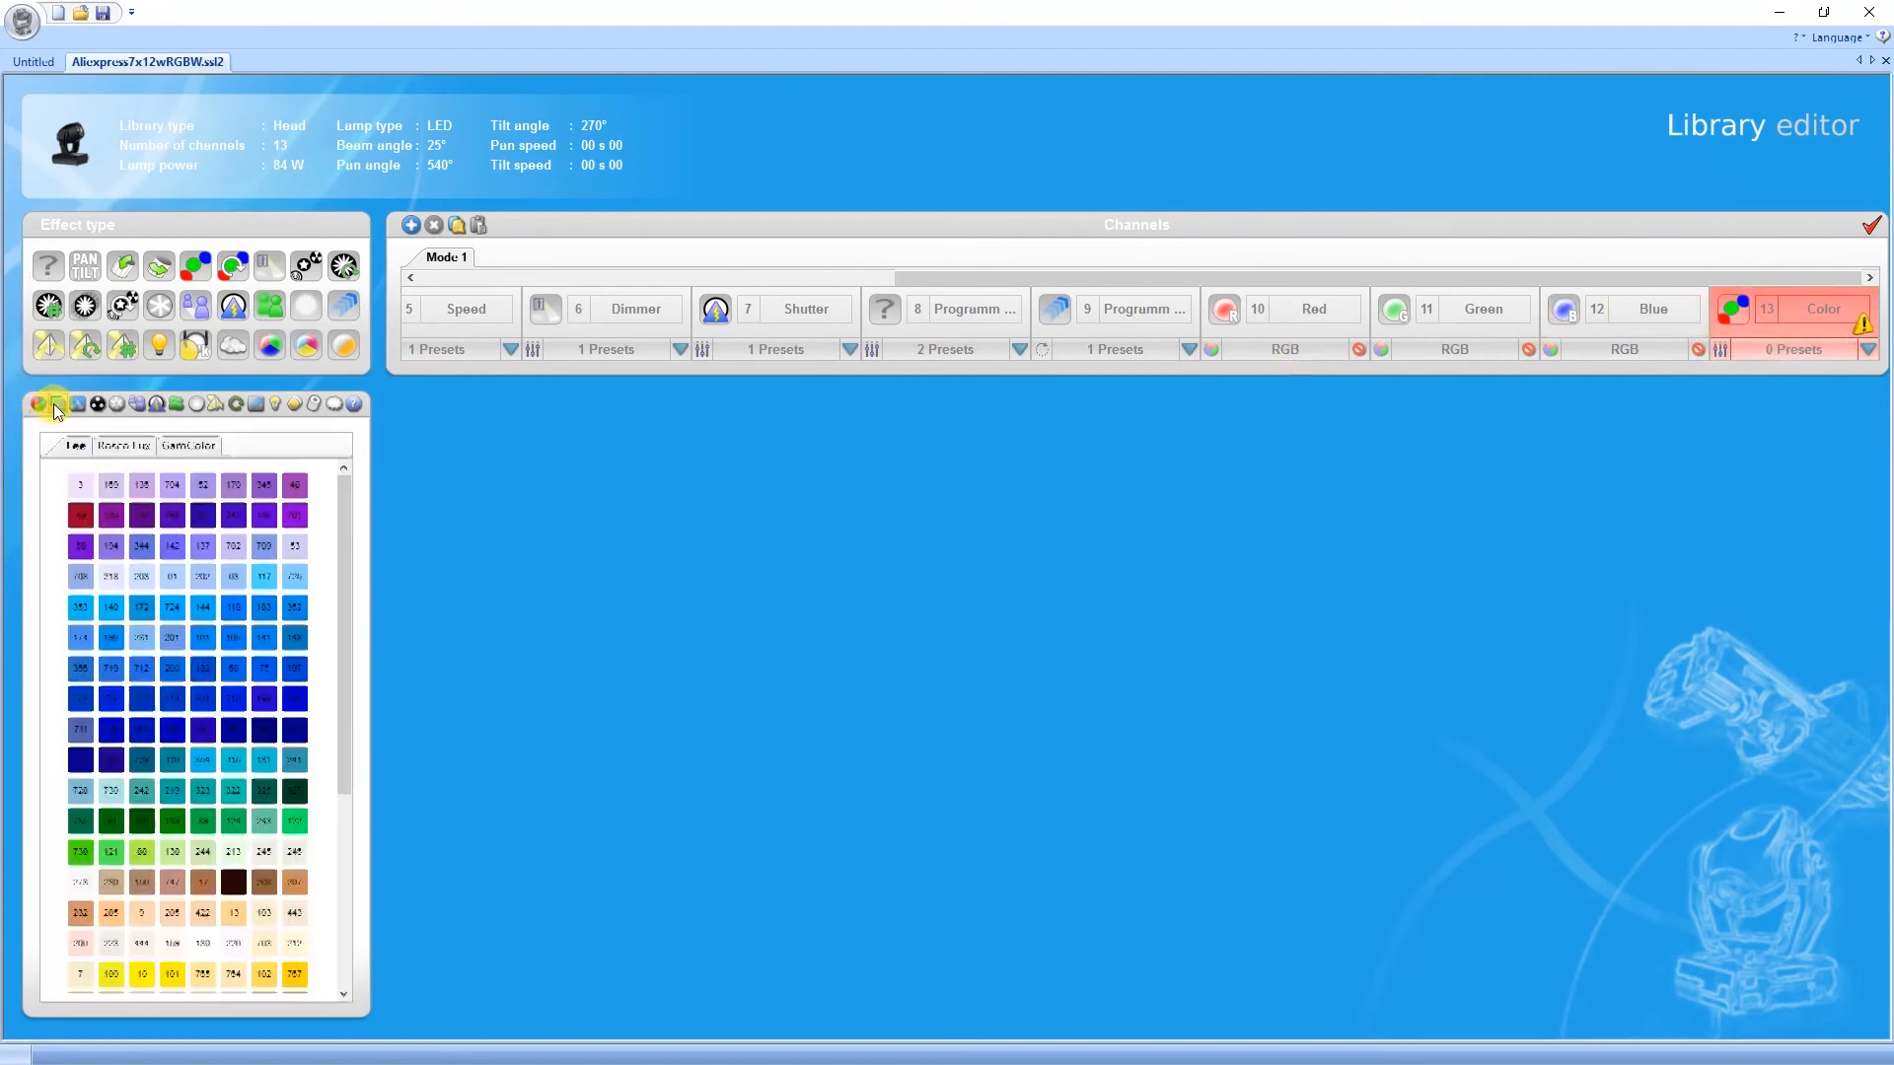
{"action": "left_click", "coordinate": [42, 404]}
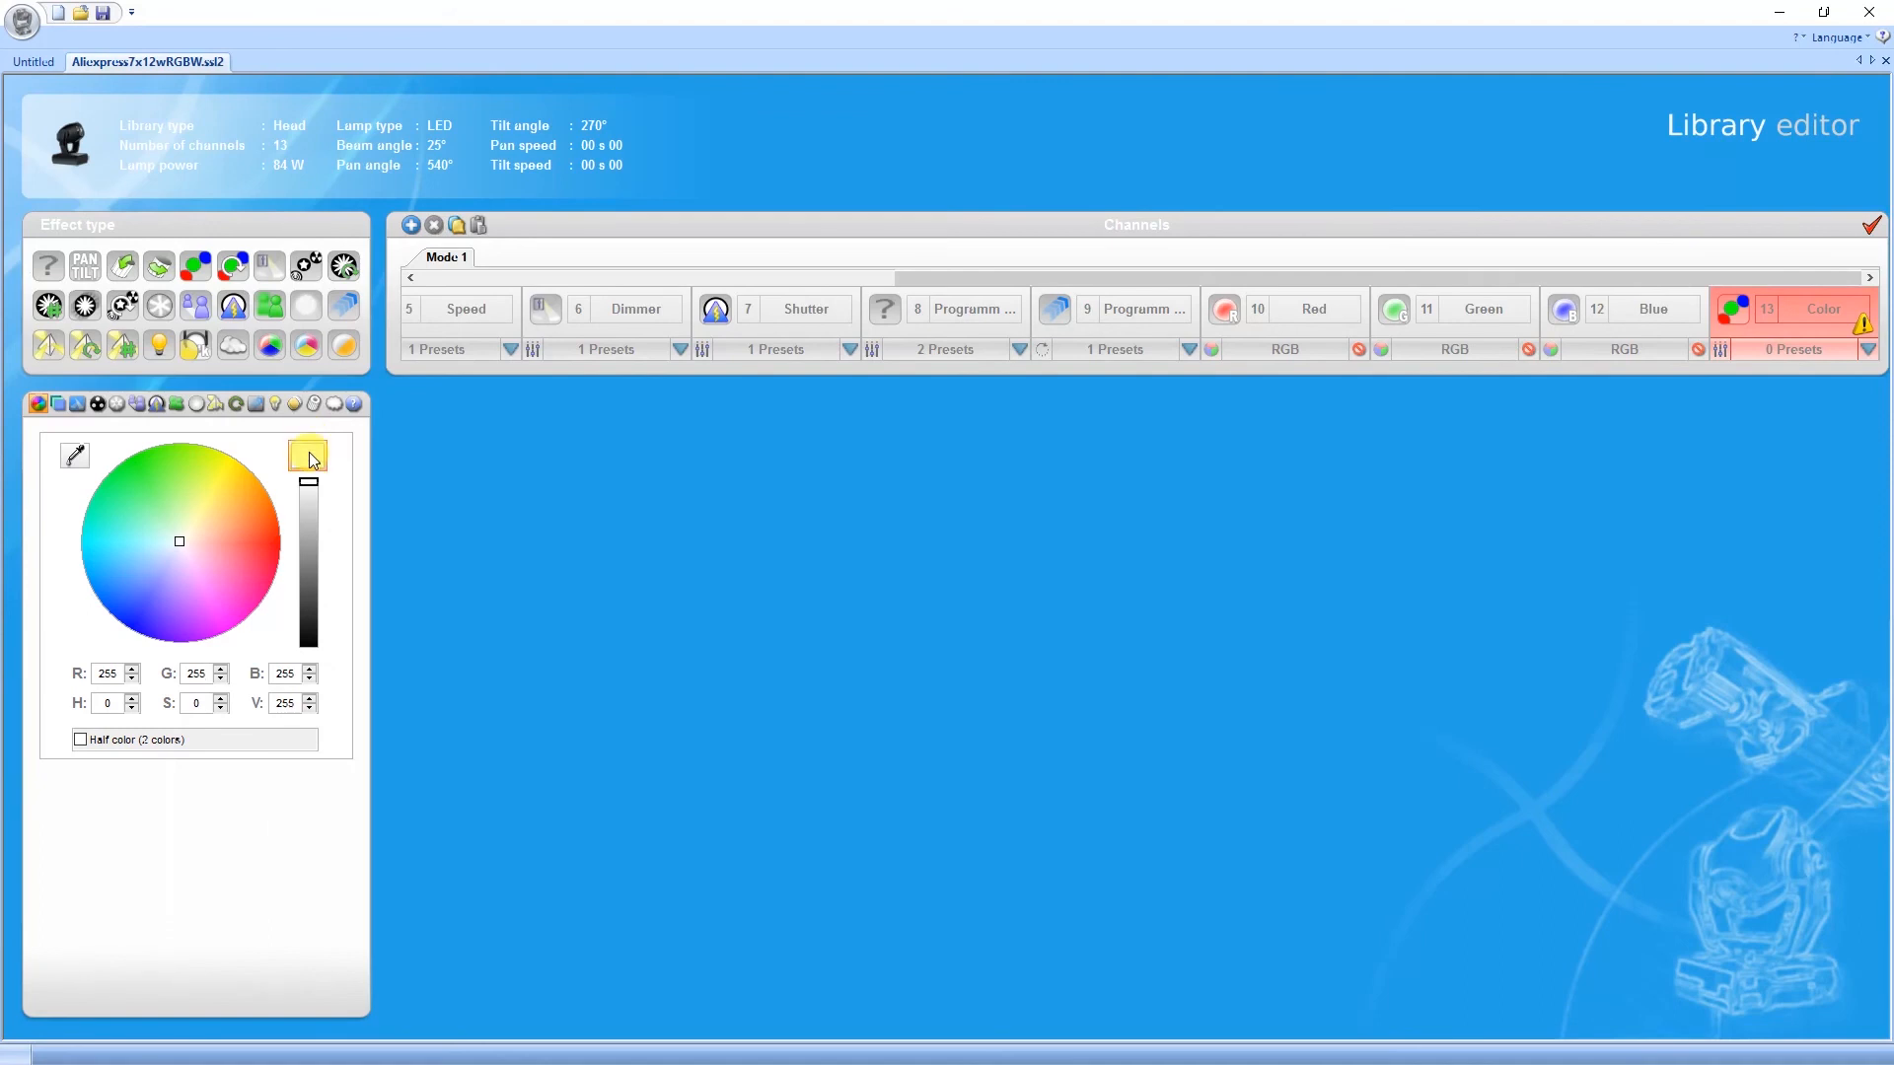
{"action": "left_click_drag", "start_coordinate": [311, 460], "coordinate": [1793, 449]}
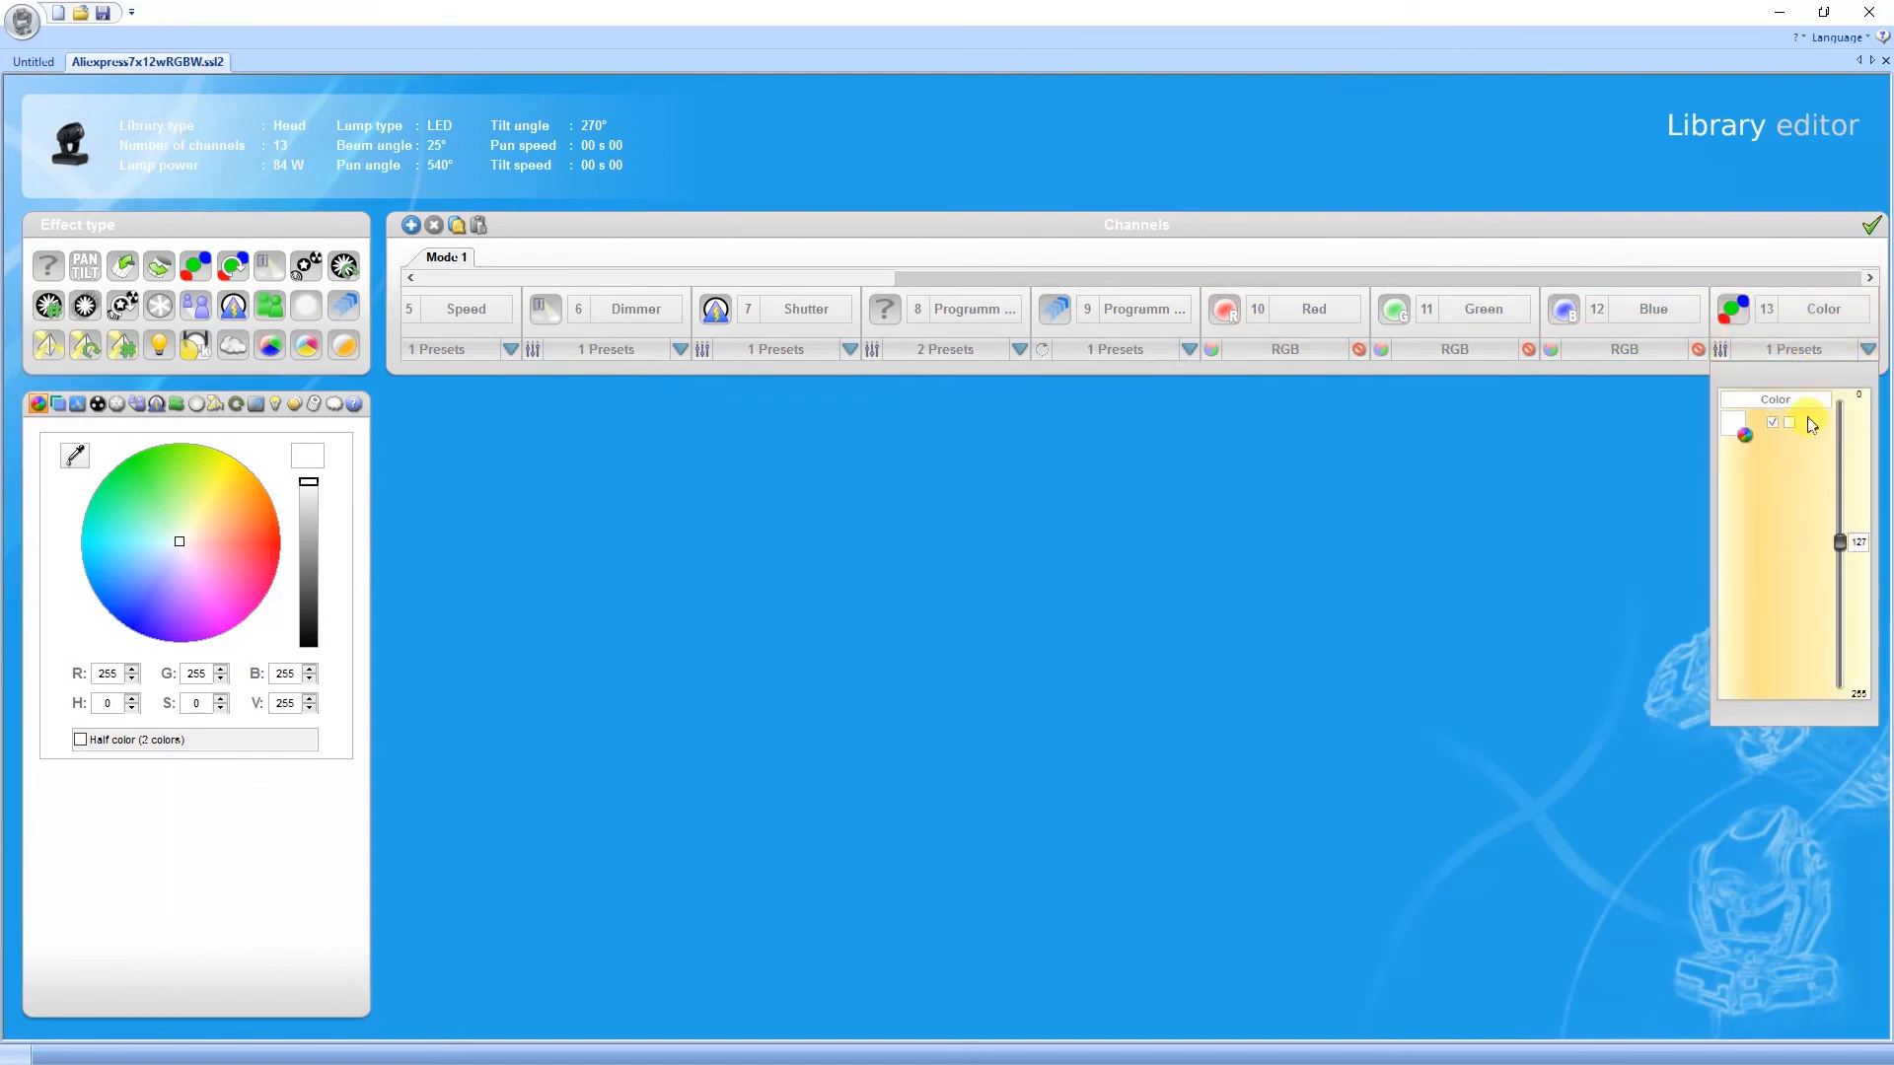
{"action": "left_click", "coordinate": [1790, 422]}
{"action": "left_click_drag", "start_coordinate": [1842, 543], "coordinate": [1843, 412]}
{"action": "left_click", "coordinate": [1819, 336]}
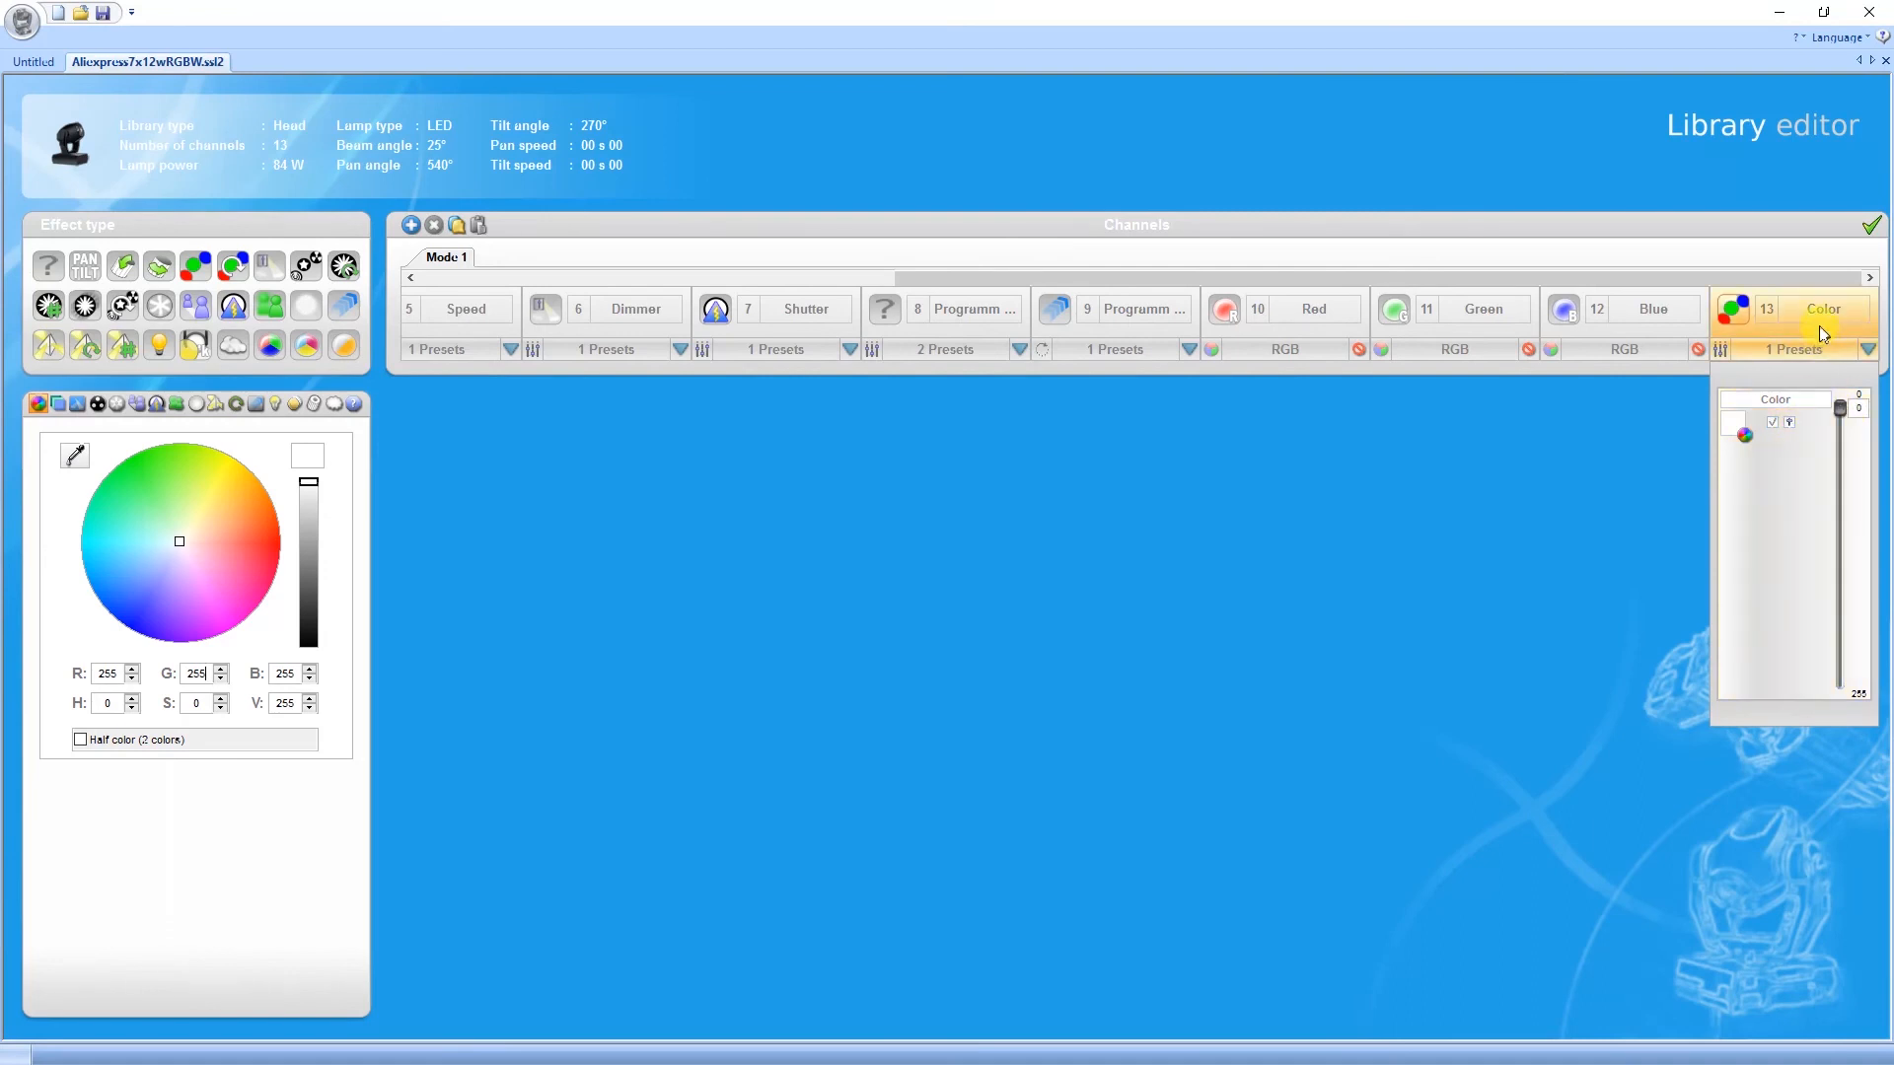
Rename the Color channel (channel 13) to "White".
{"action": "right_click", "coordinate": [1817, 308]}
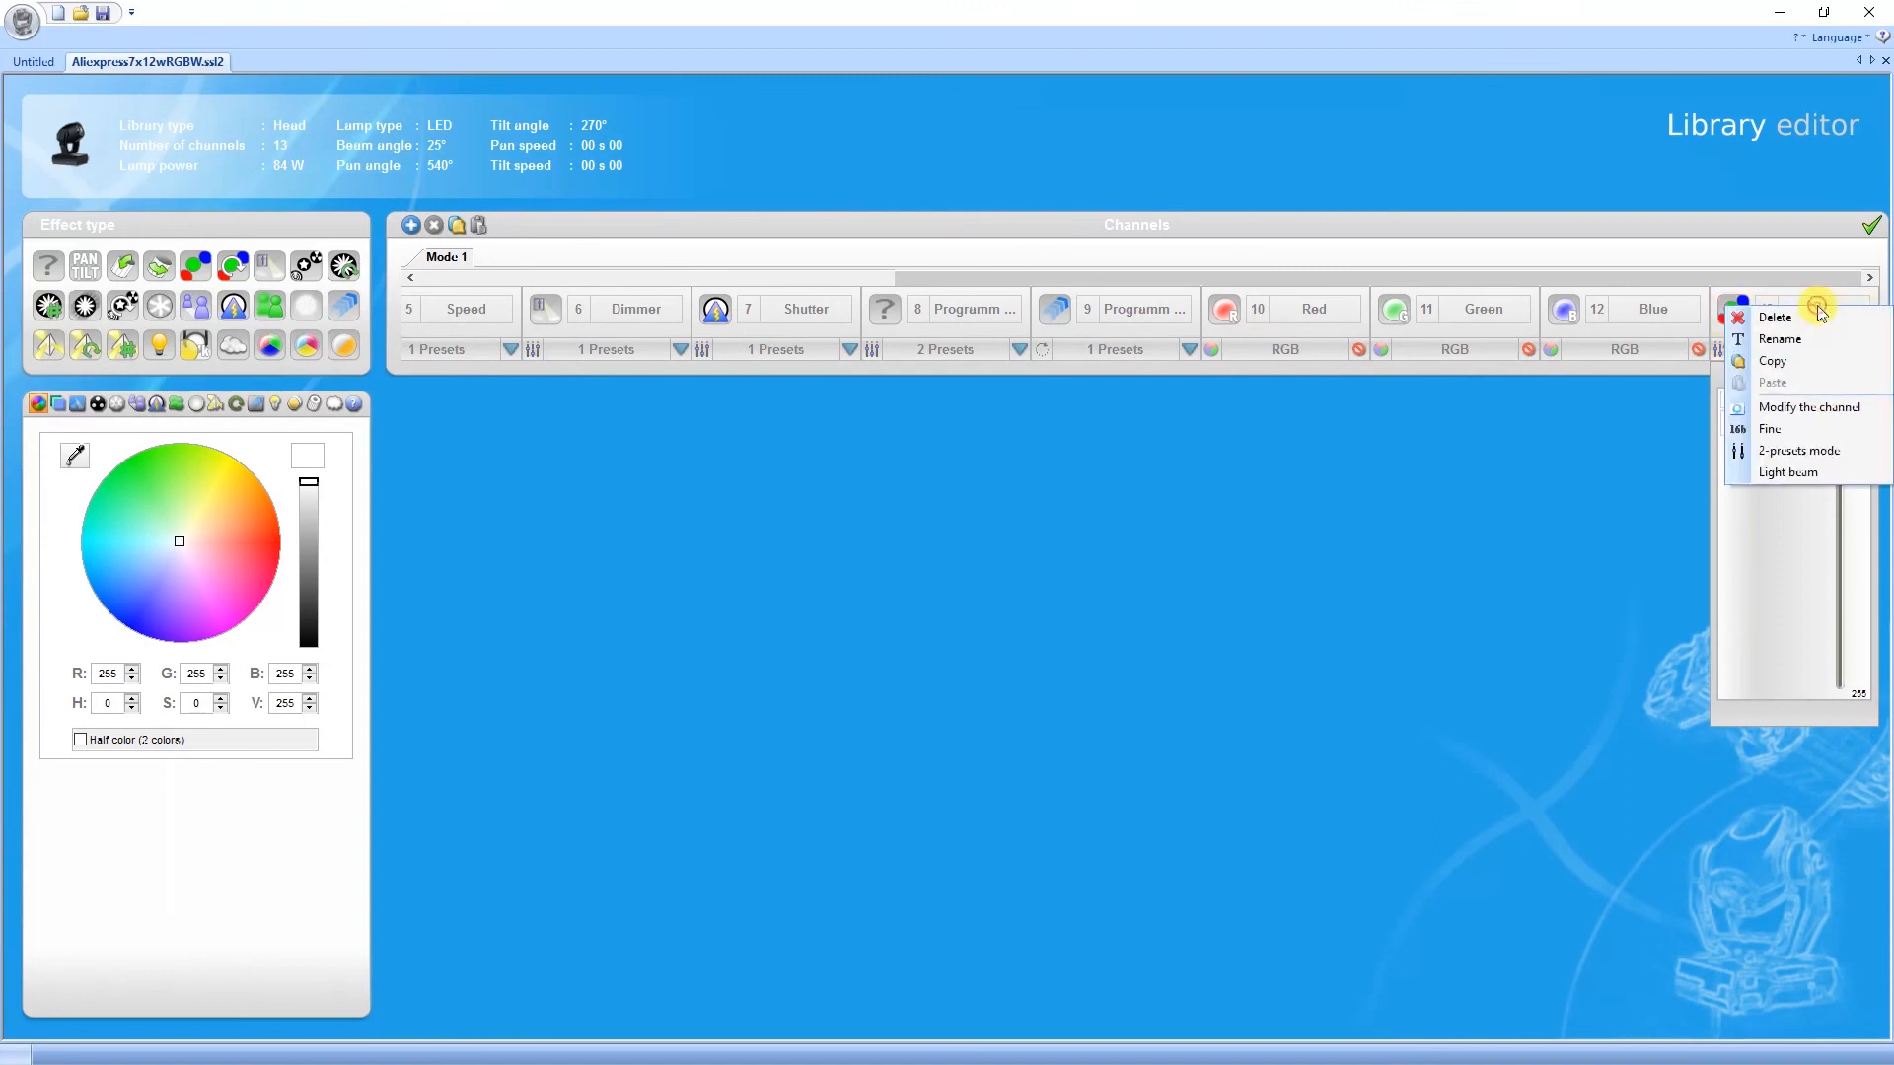
{"action": "left_click", "coordinate": [1796, 341]}
{"action": "type", "text": "White"}
{"action": "left_click", "coordinate": [1678, 432]}
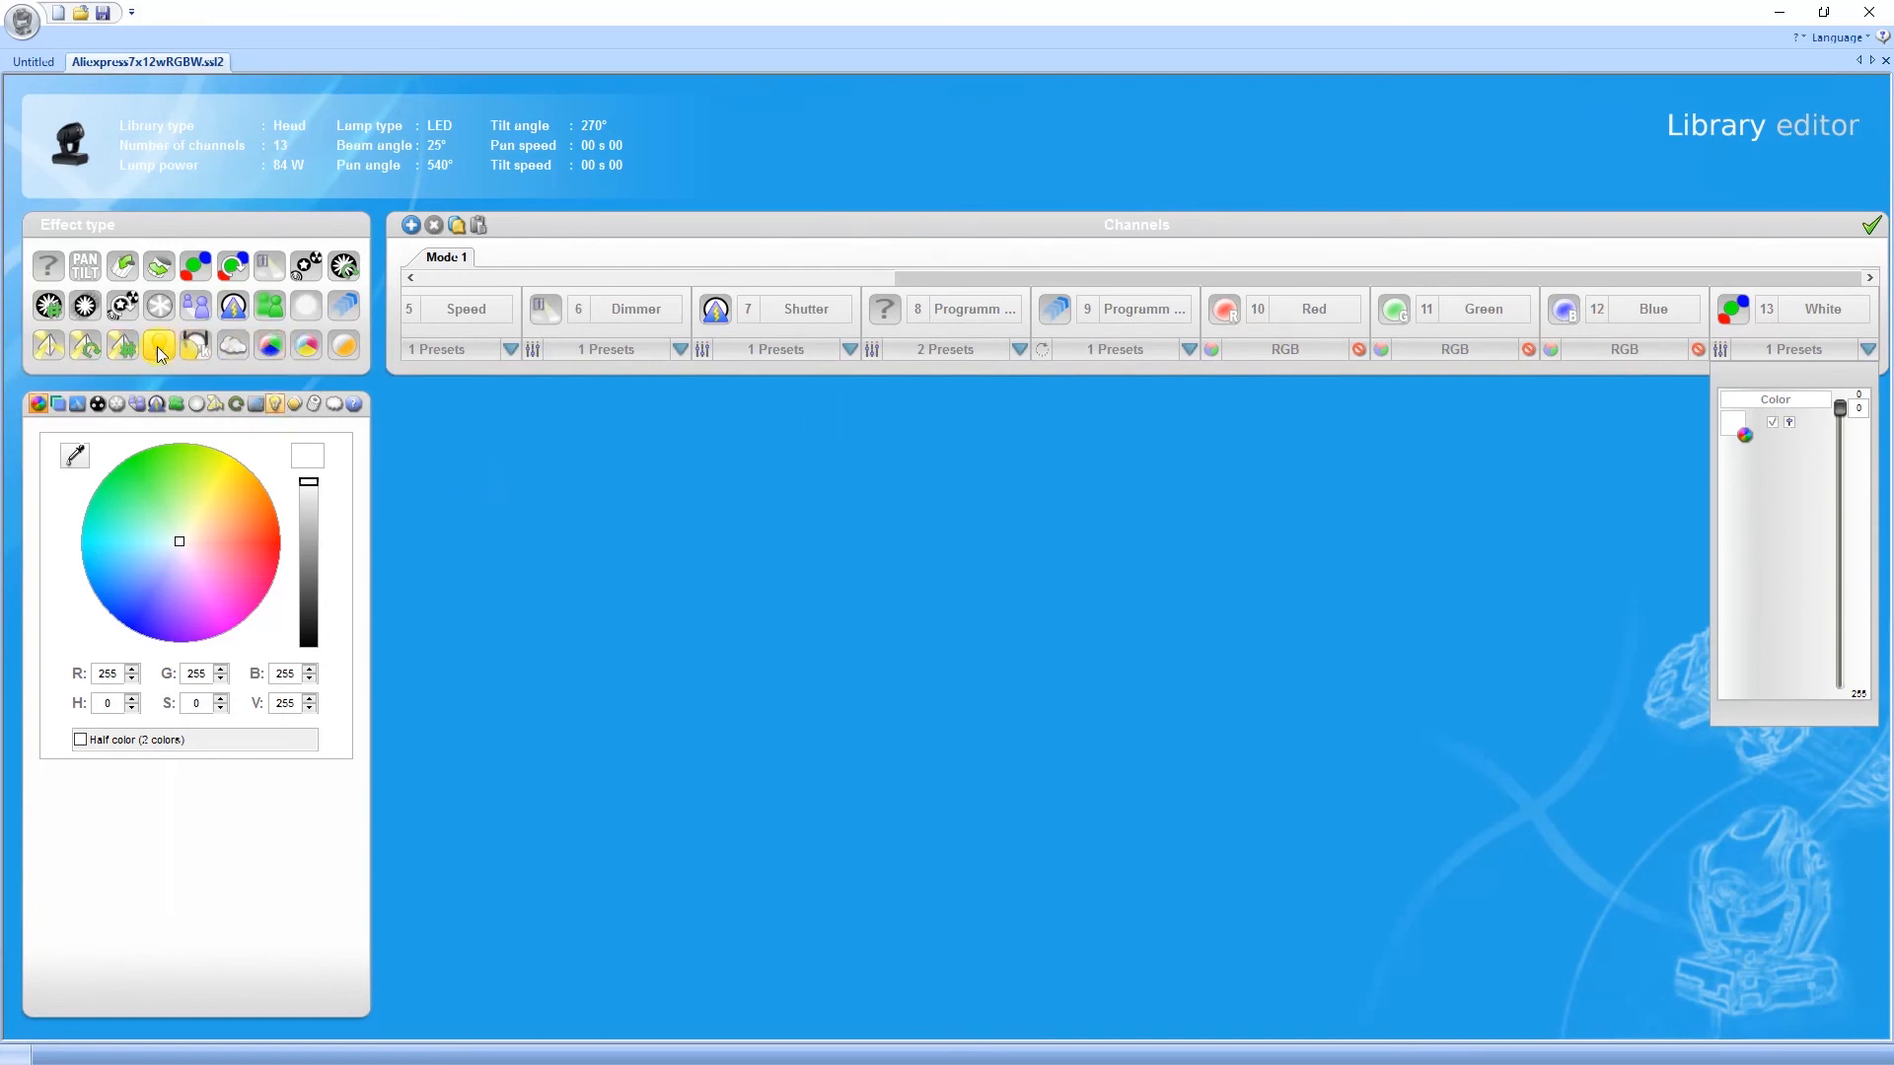
{"action": "left_click", "coordinate": [677, 572]}
Add a Free channel as channel 14 and give it the lamp Reset preset.
{"action": "left_click_drag", "start_coordinate": [49, 271], "coordinate": [1838, 305]}
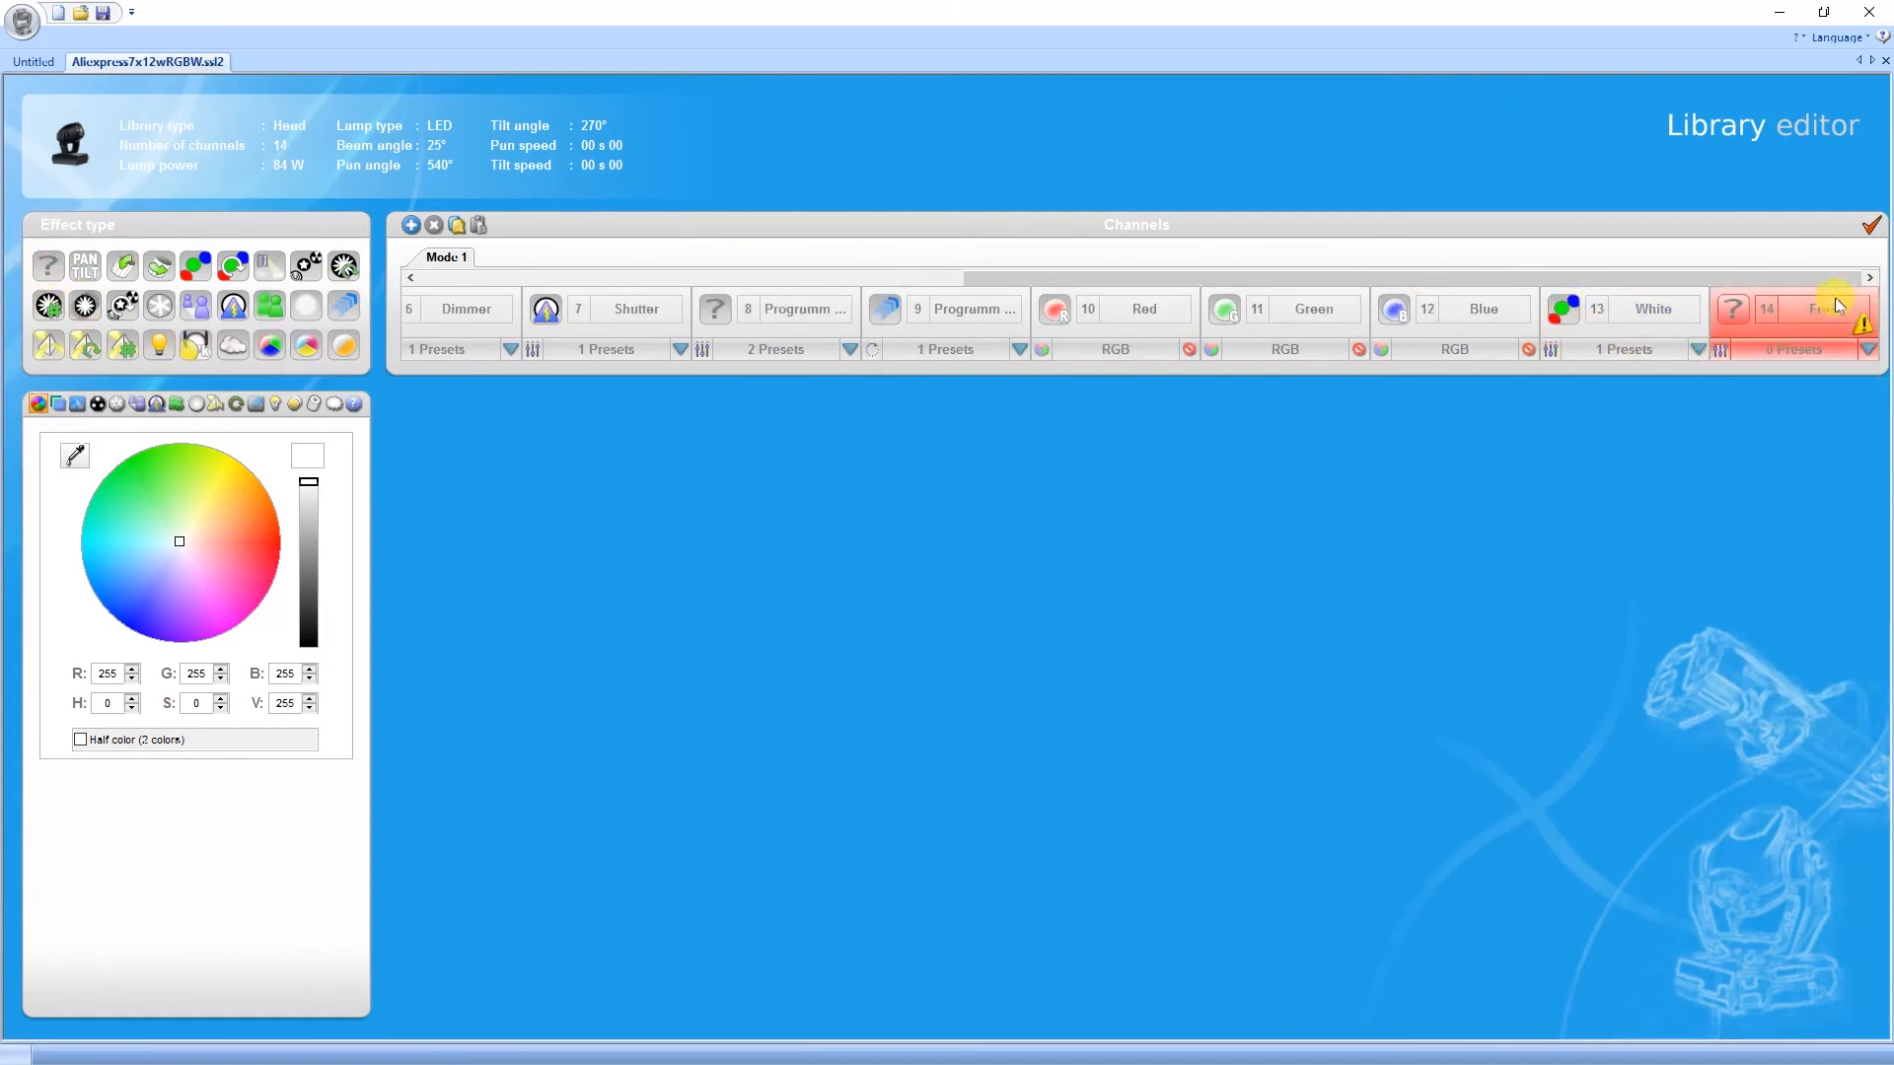
{"action": "left_click", "coordinate": [98, 405]}
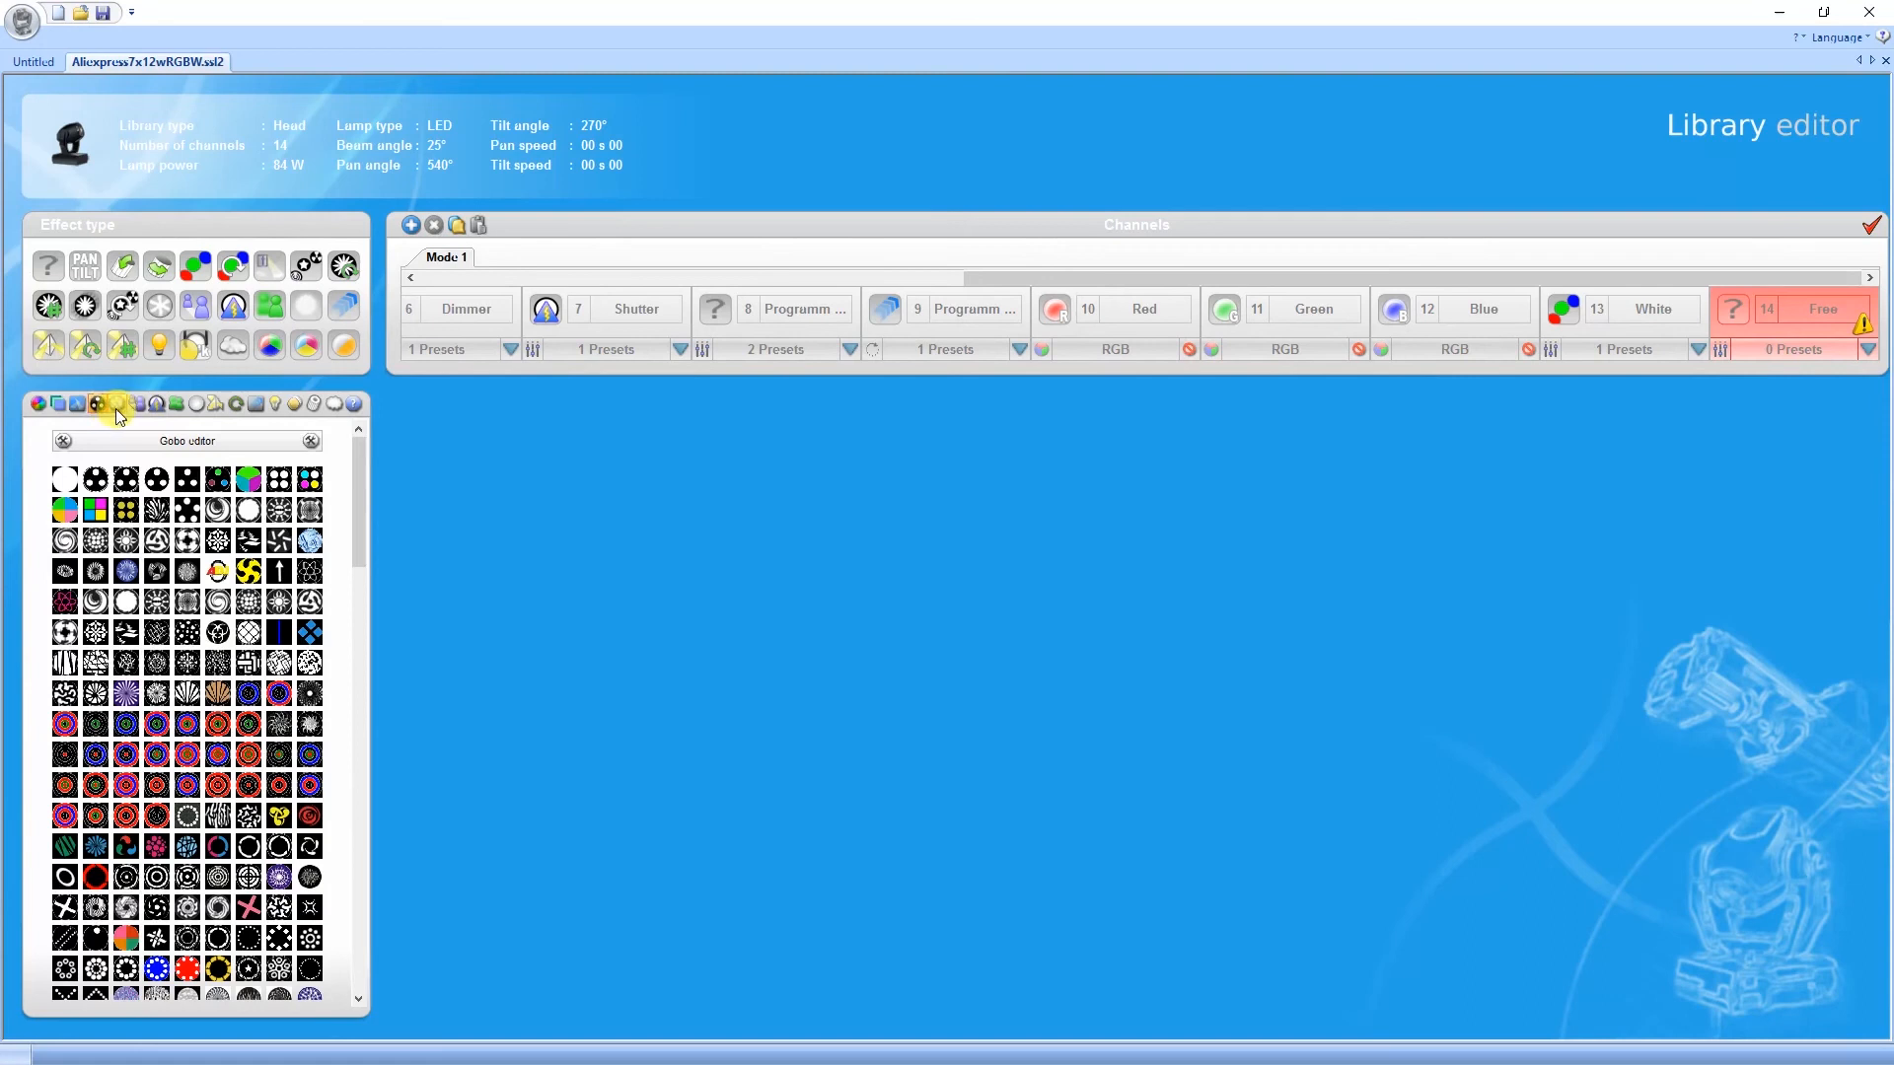
{"action": "left_click", "coordinate": [142, 407]}
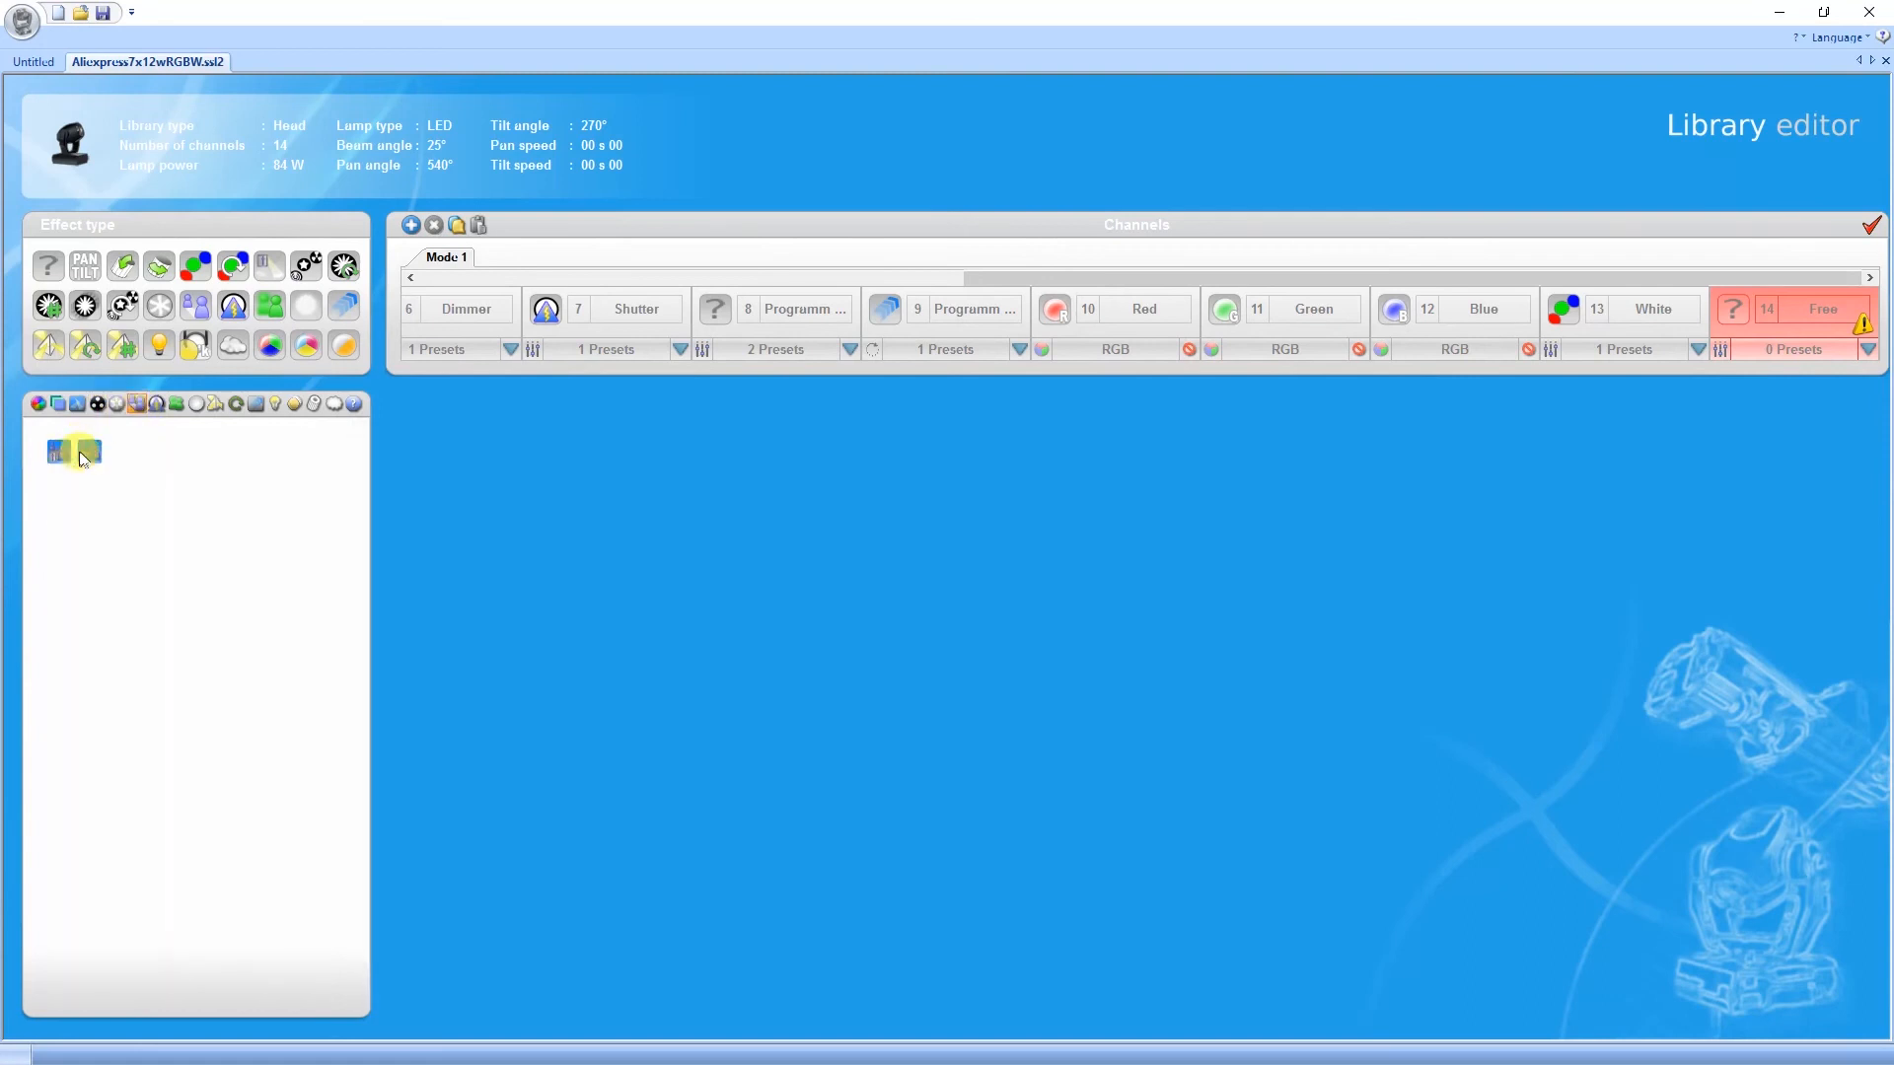
{"action": "left_click", "coordinate": [156, 404]}
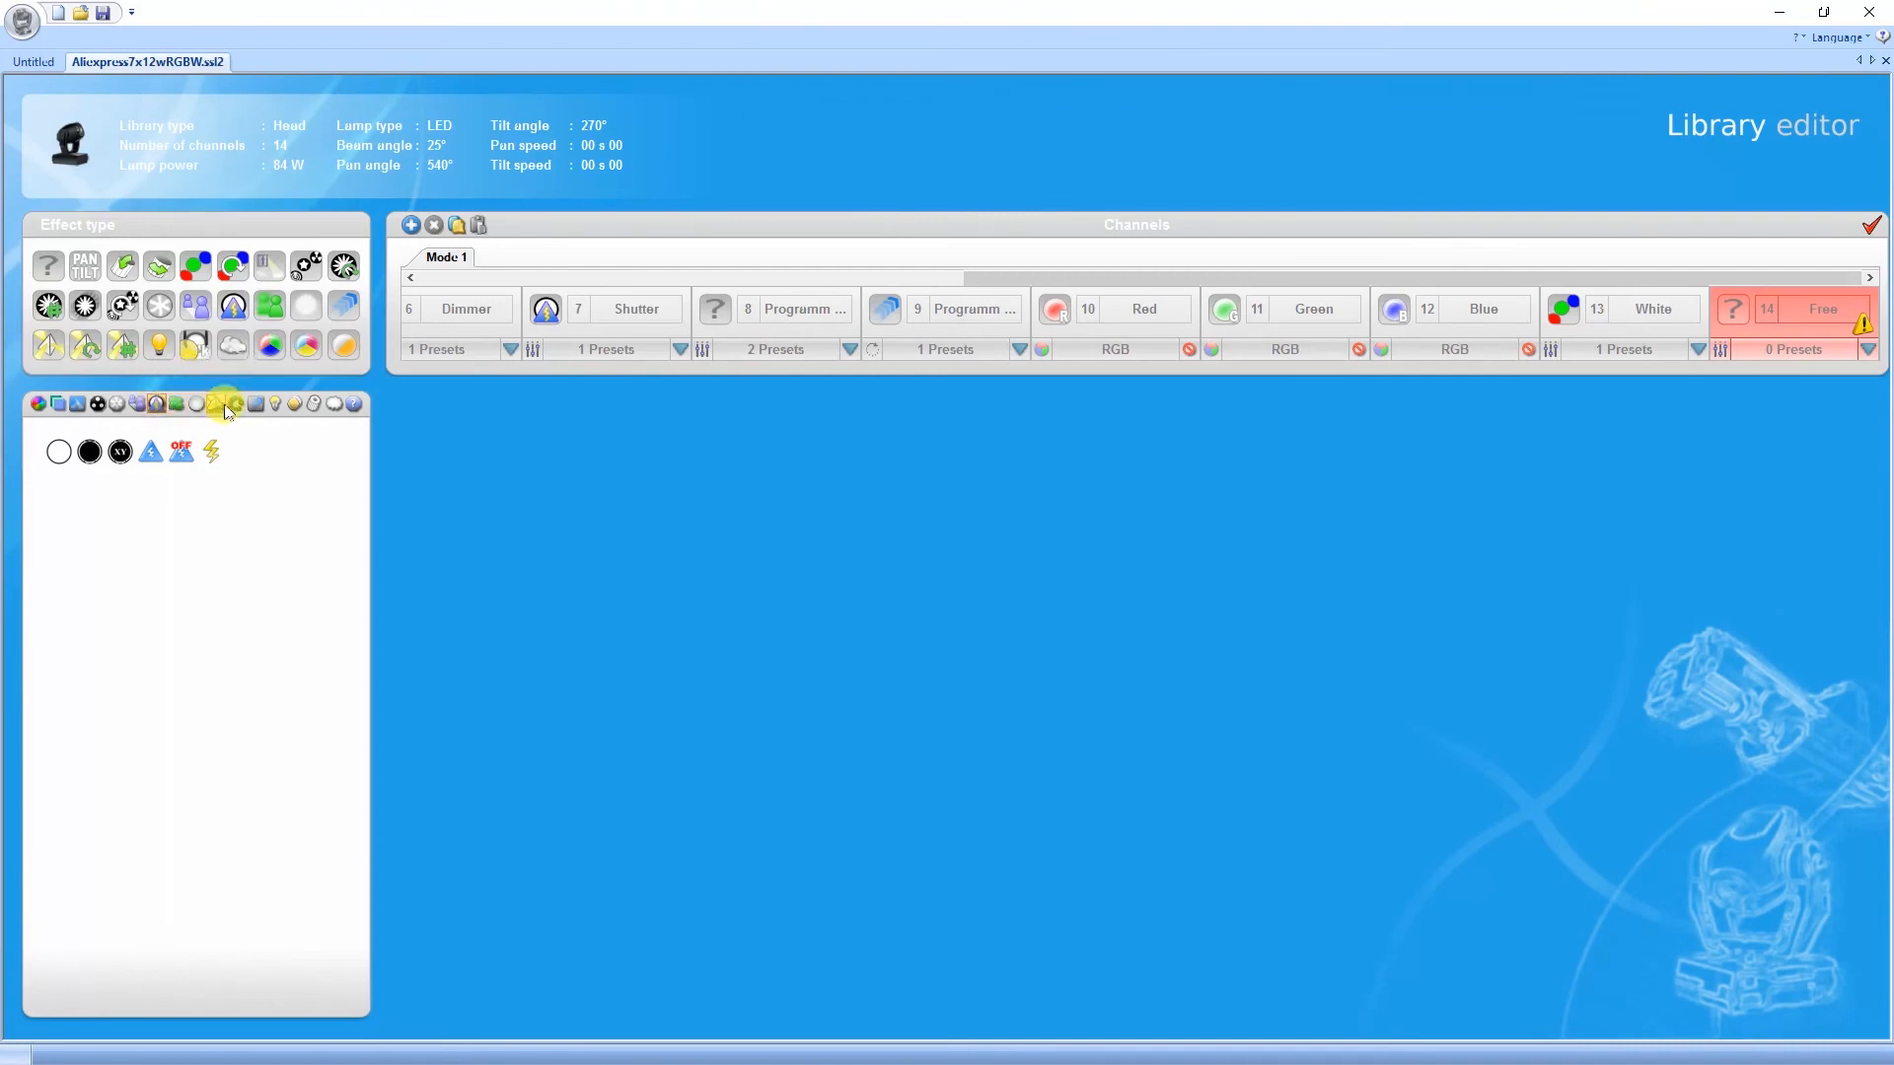
{"action": "left_click", "coordinate": [277, 404]}
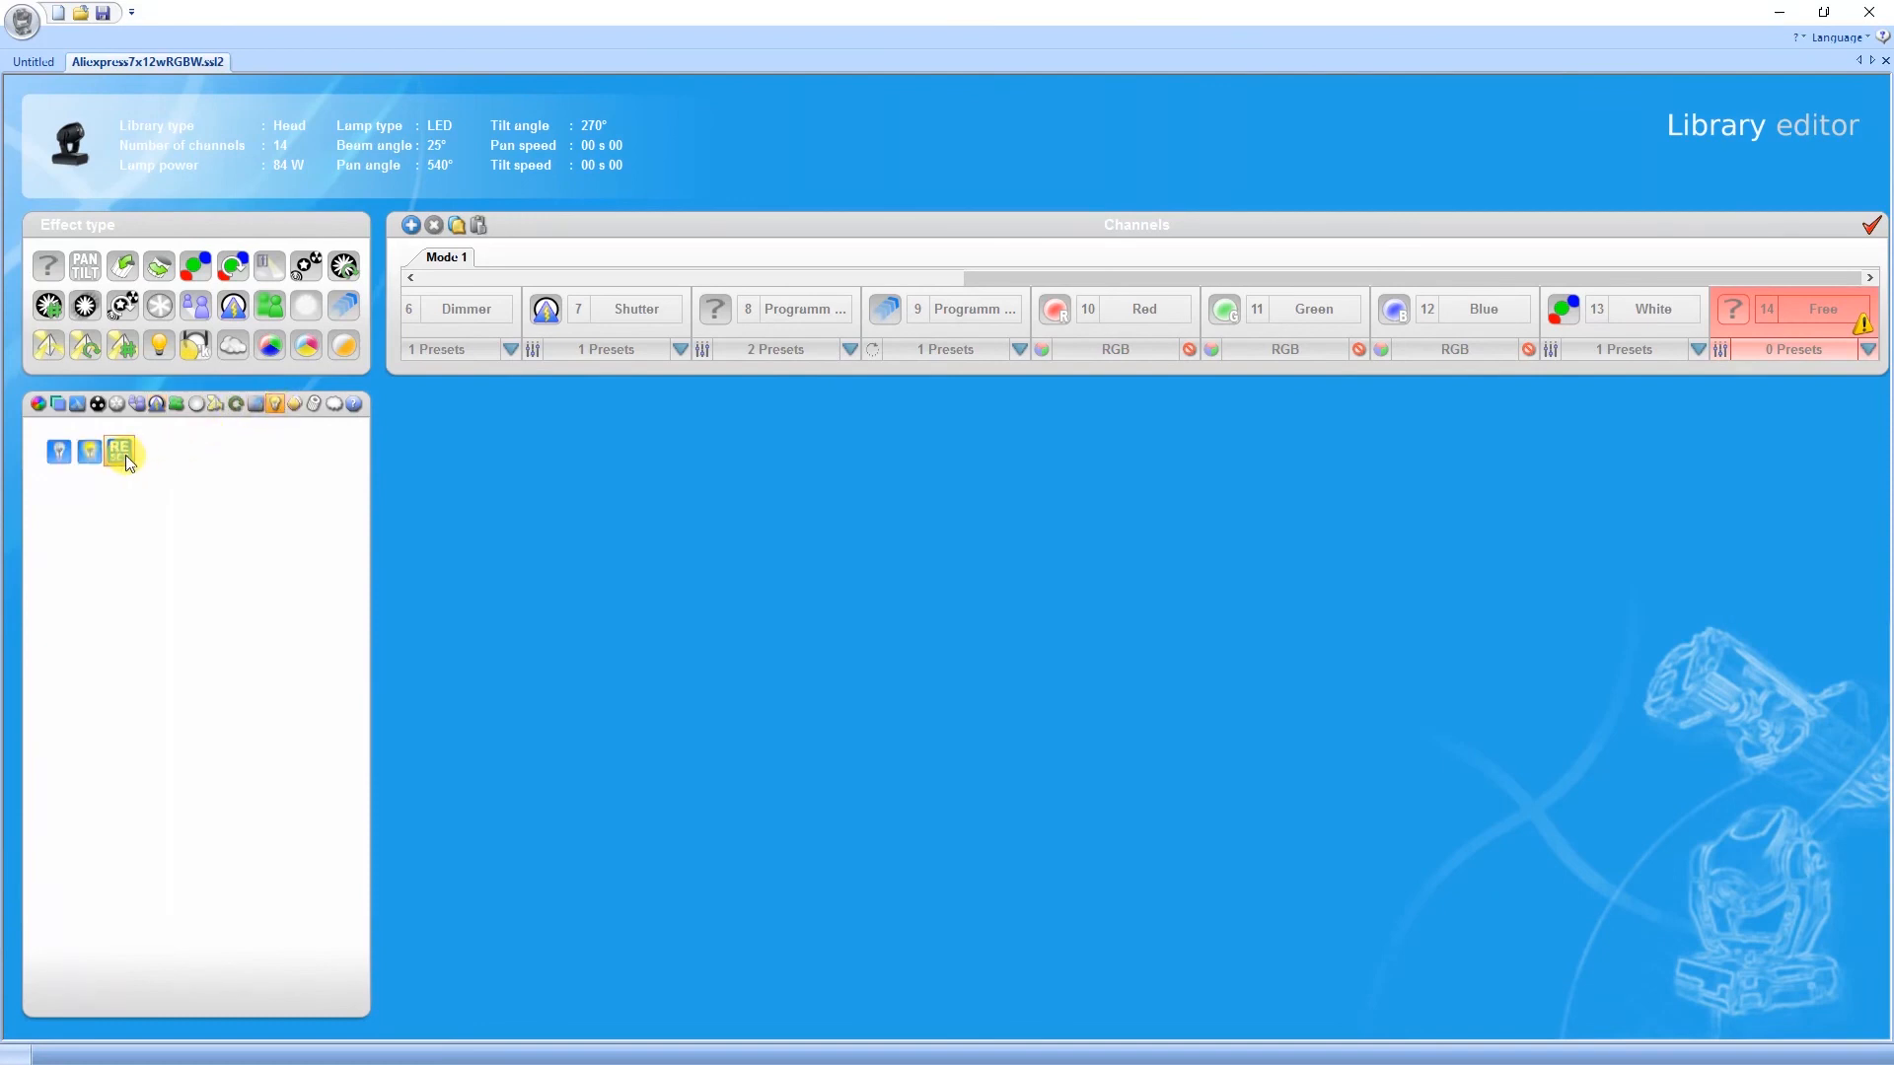
{"action": "left_click_drag", "start_coordinate": [126, 462], "coordinate": [1788, 453]}
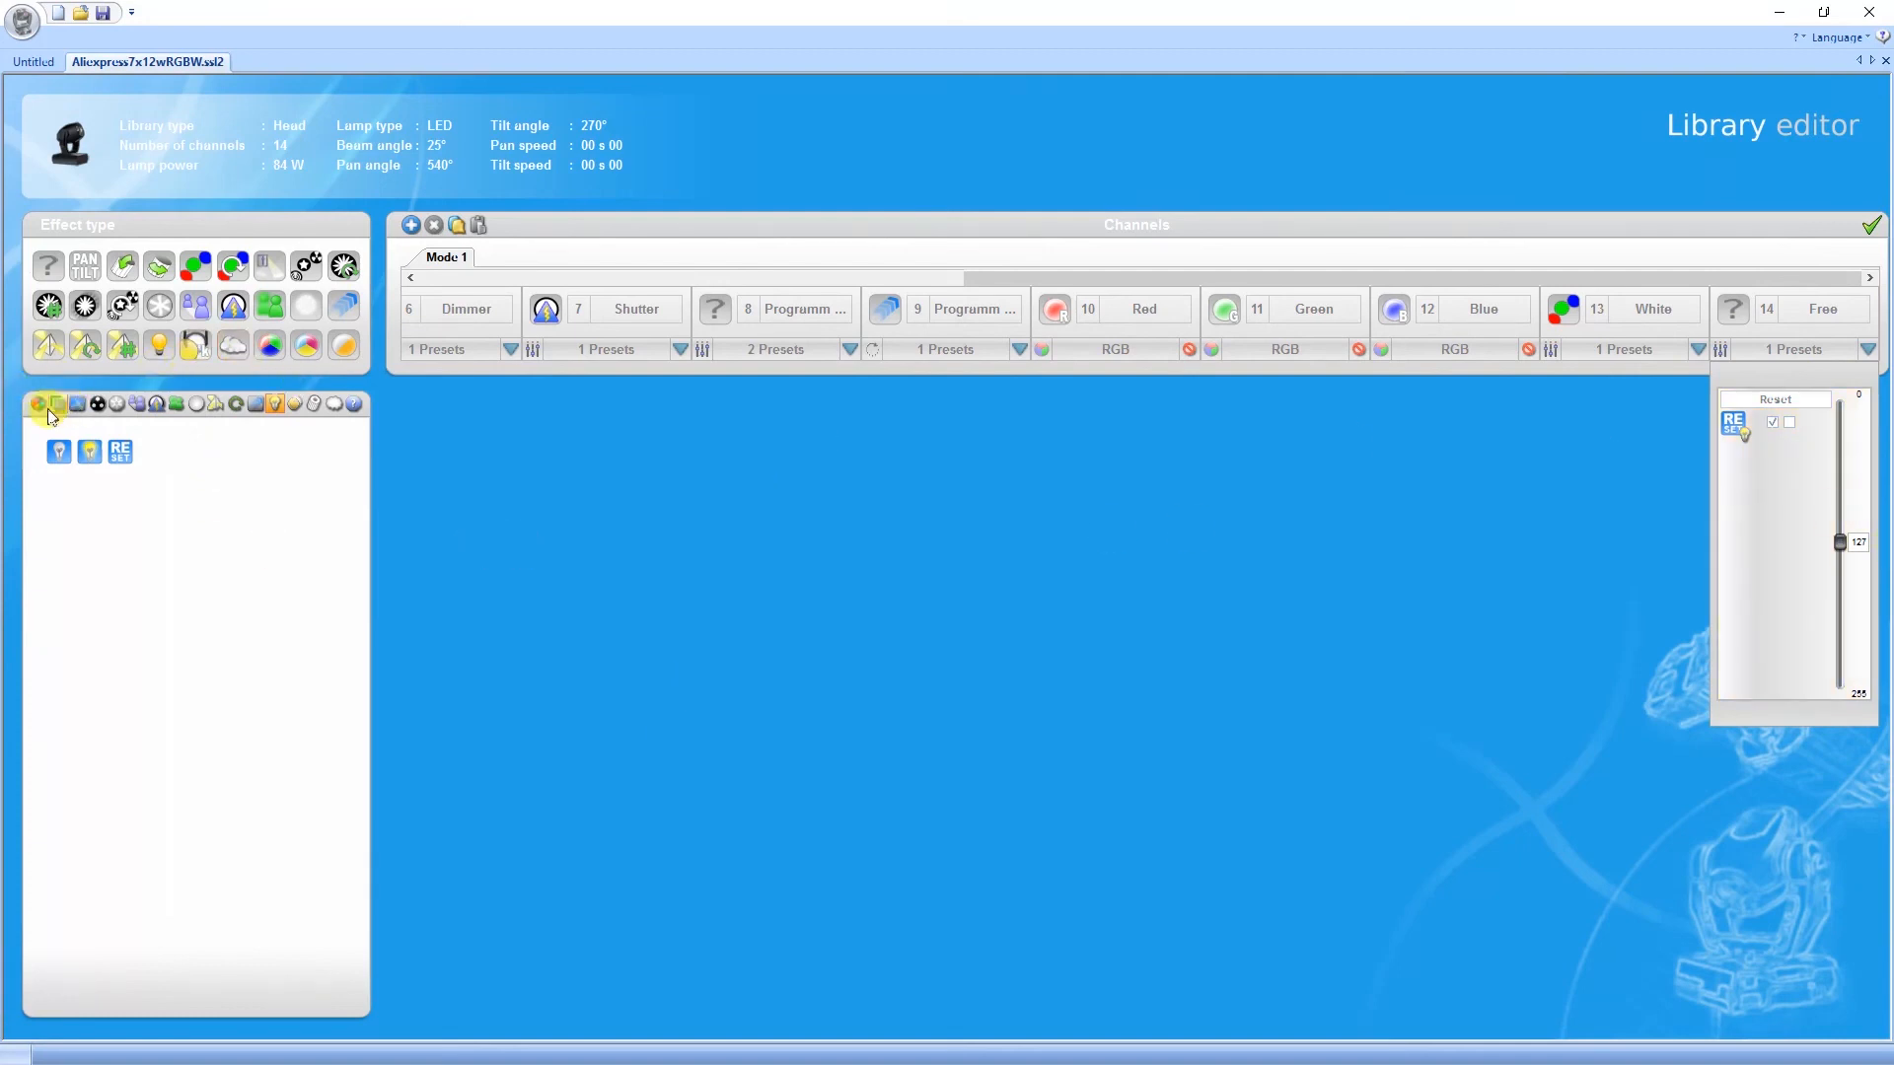
Add an On preset ahead of the Reset preset in channel 14 and end its range at 128.
{"action": "left_click", "coordinate": [354, 406]}
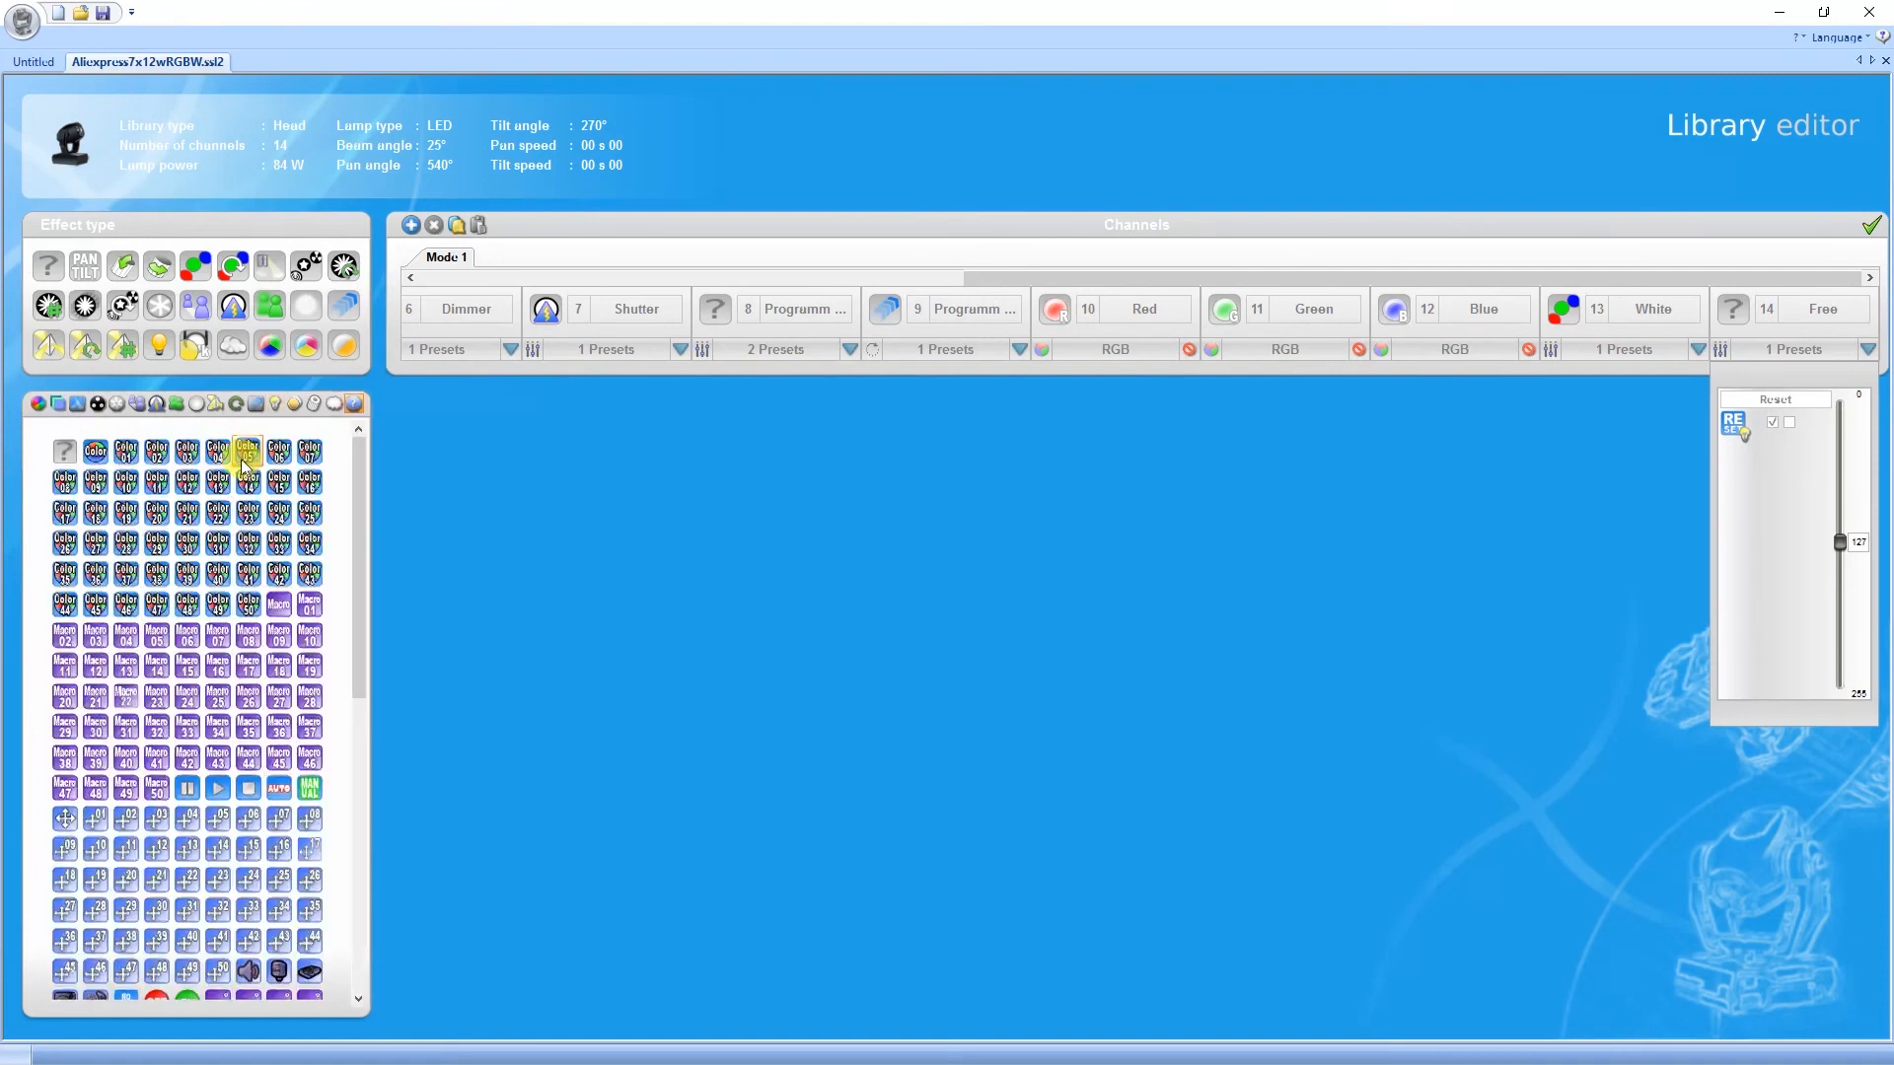
{"action": "scroll", "coordinate": [252, 493], "scroll_direction": "down", "scroll_amount": 6}
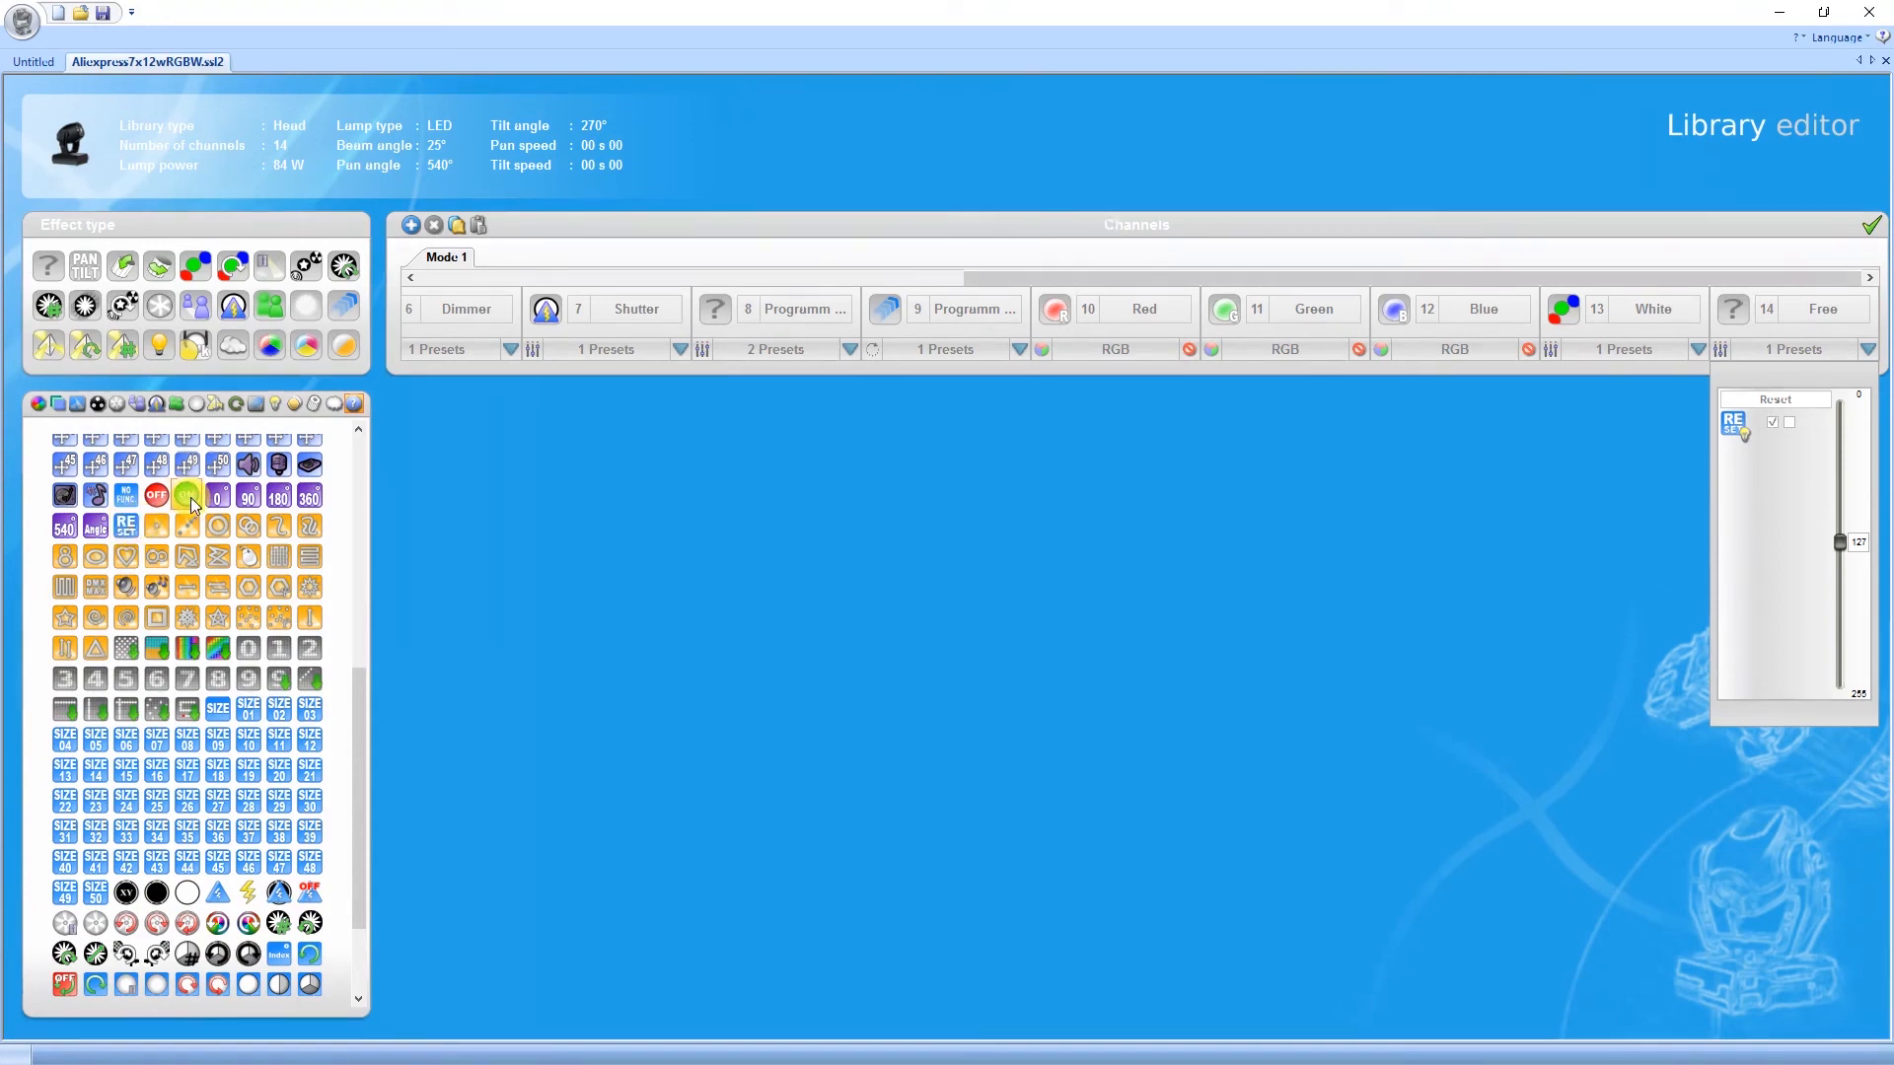
{"action": "left_click_drag", "start_coordinate": [193, 505], "coordinate": [1790, 396]}
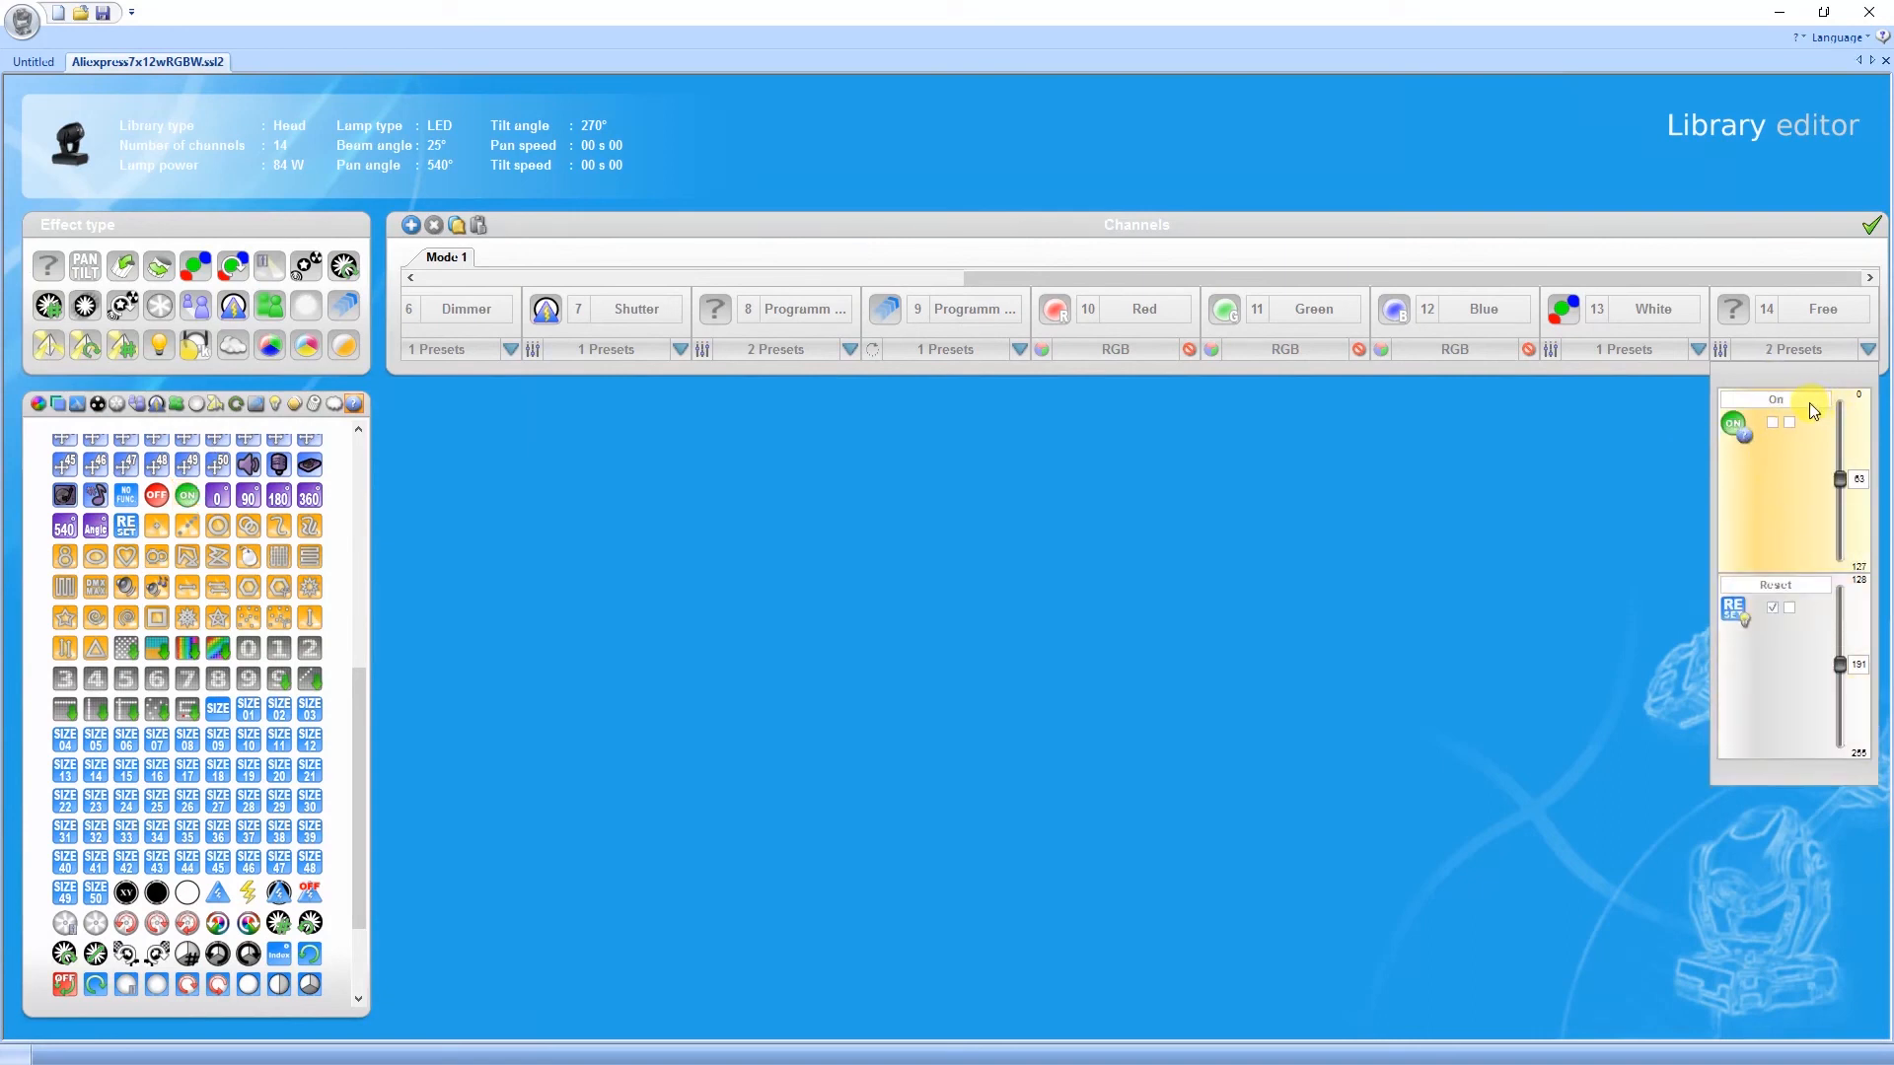
{"action": "left_click", "coordinate": [1860, 565]}
{"action": "left_click_drag", "start_coordinate": [1851, 559], "coordinate": [1886, 559]}
{"action": "type", "text": "14"}
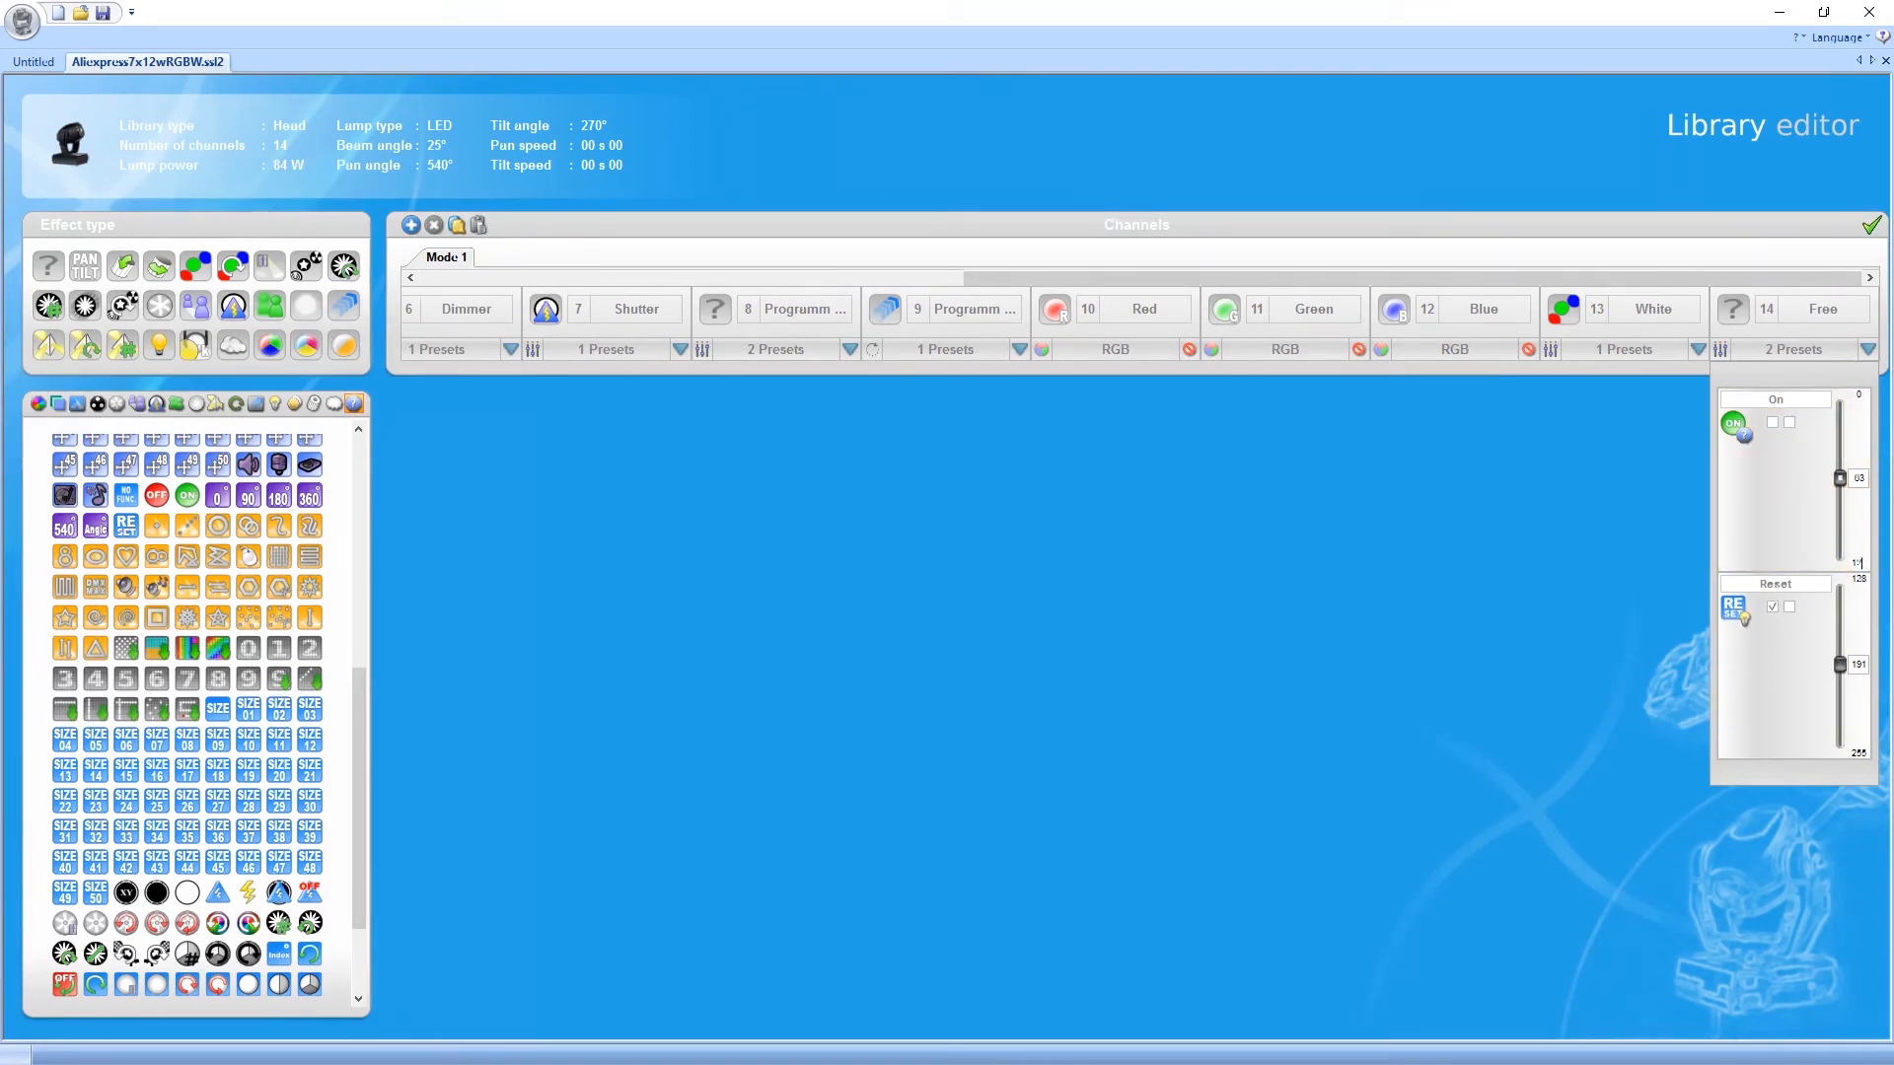
{"action": "left_click", "coordinate": [1790, 503]}
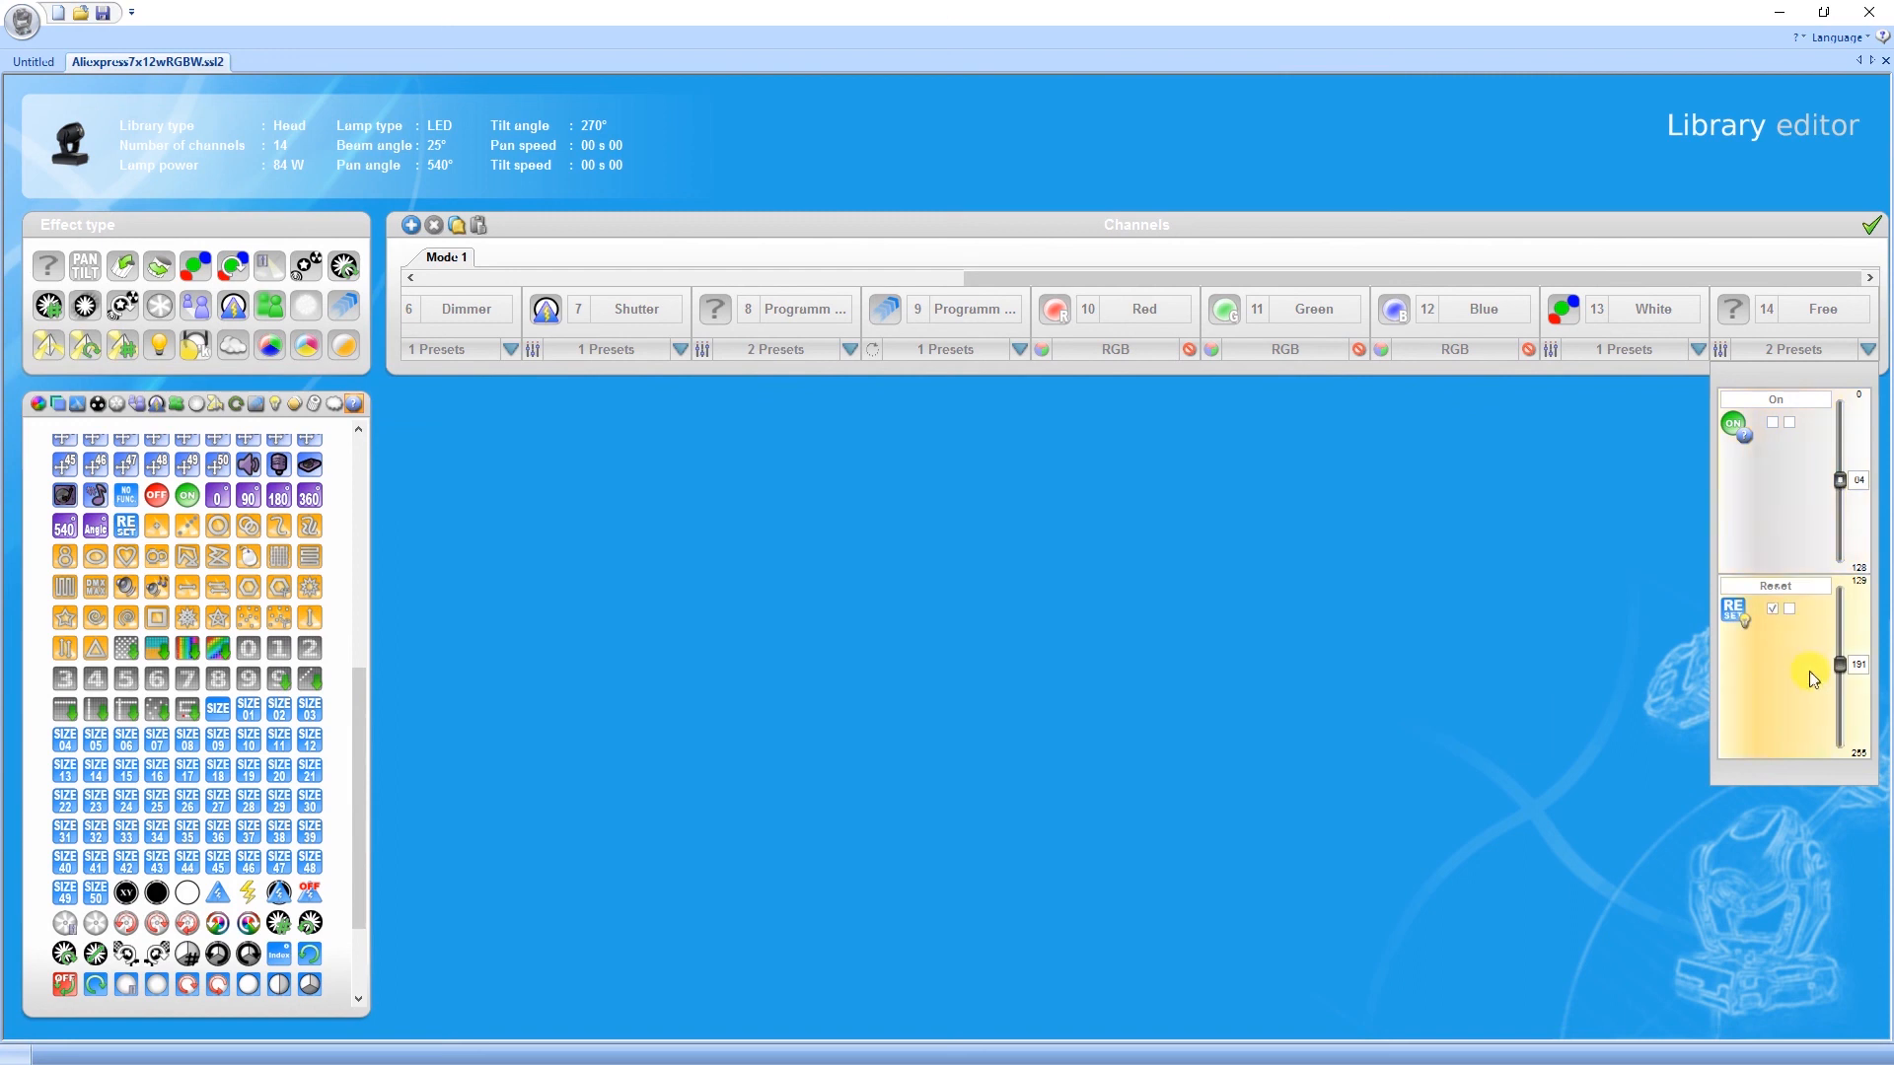